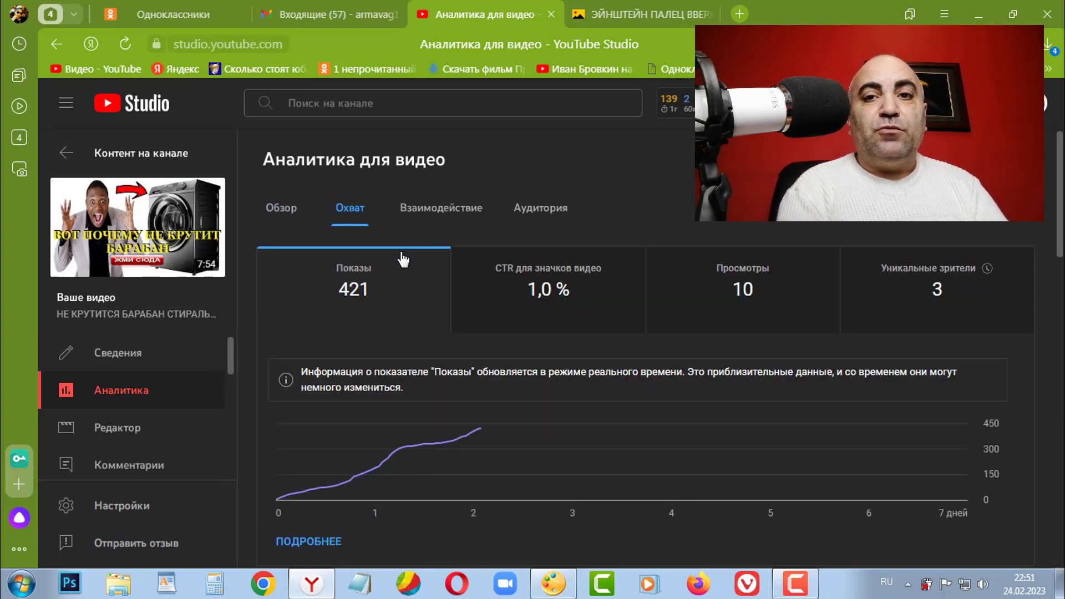
- View the washing-machine video's details, then return to the channel content list
scroll(475, 355, "down", 6)
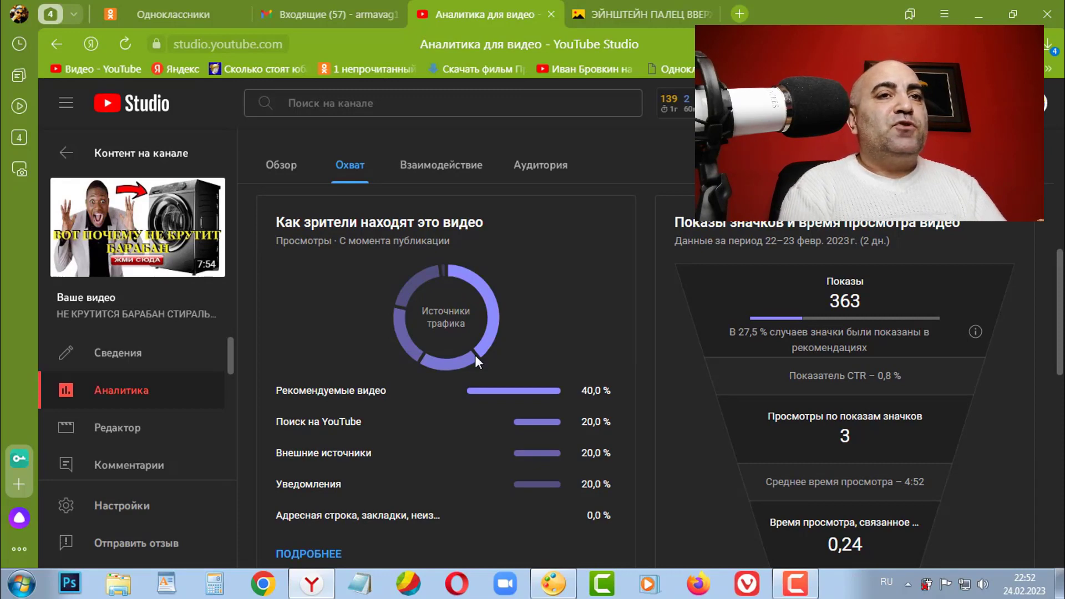
scroll(475, 355, "down", 1)
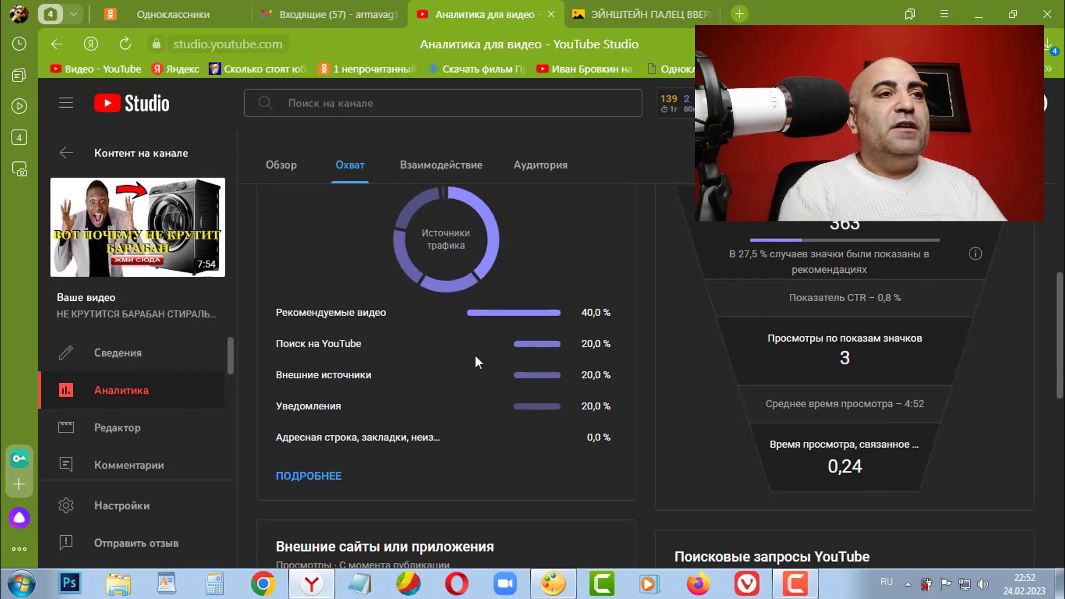
scroll(475, 356, "up", 1)
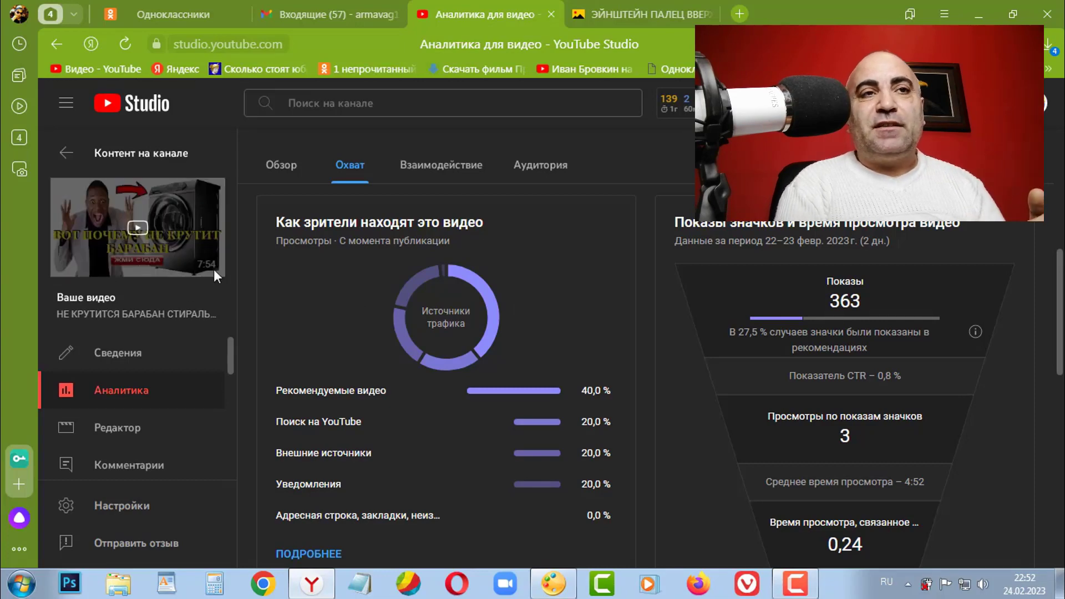
left_click(164, 365)
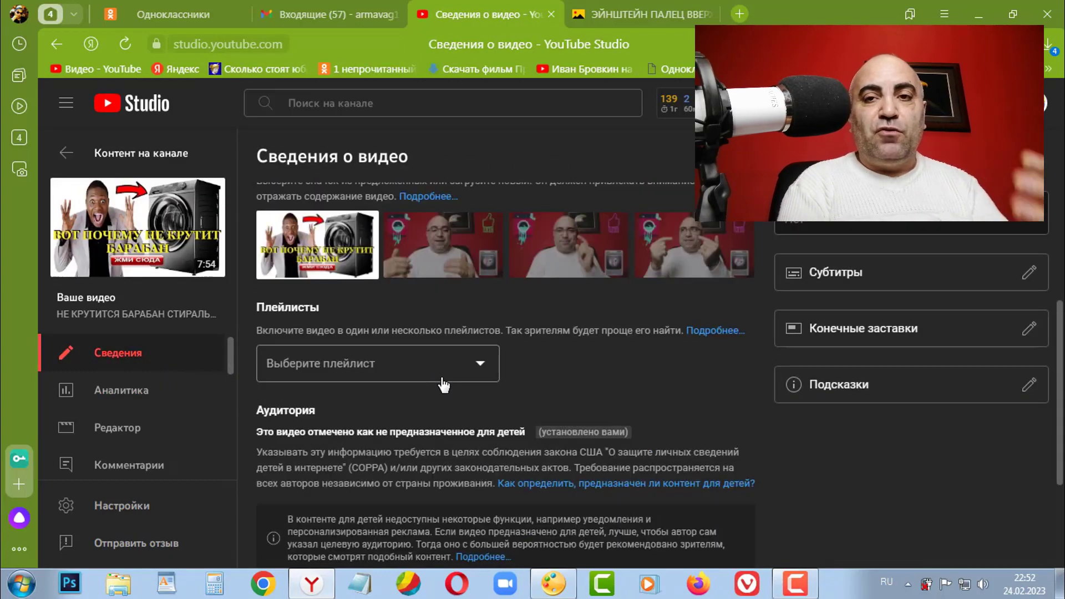
scroll(507, 467, "up", 3)
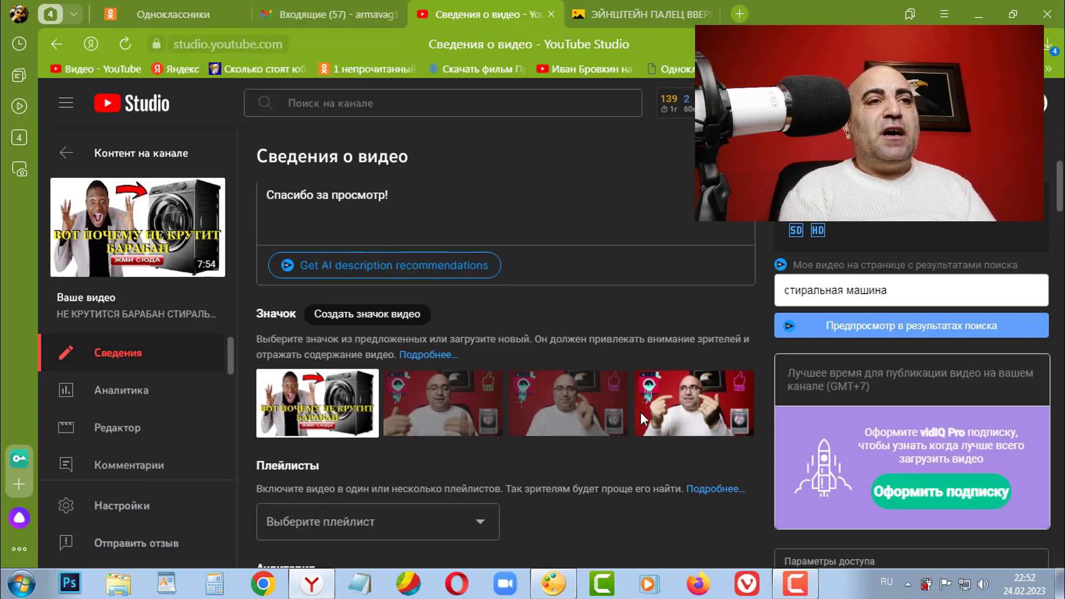
left_click(66, 161)
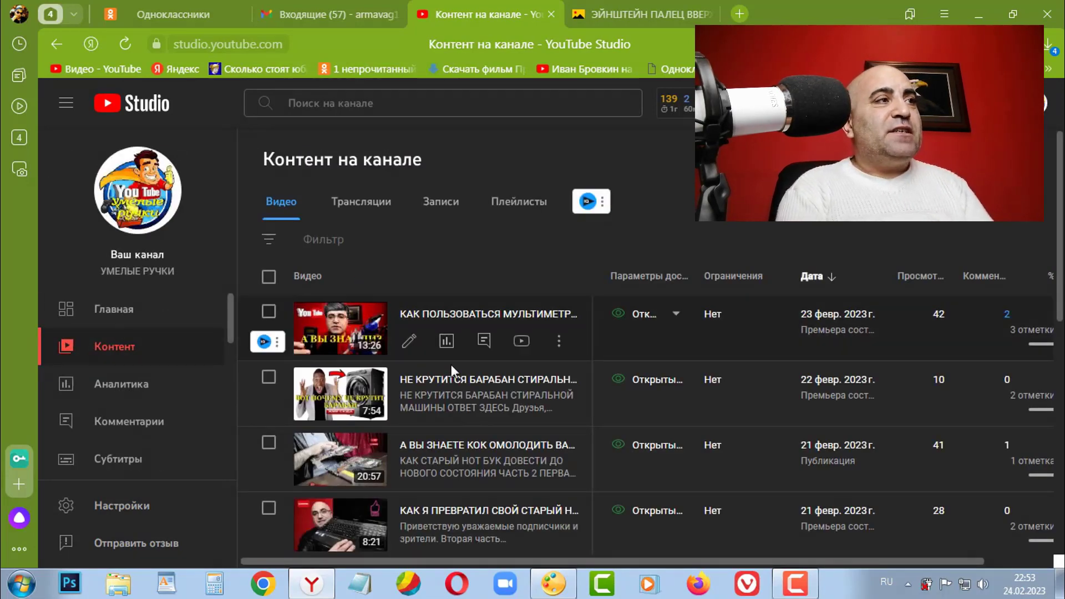
mouse_move(488, 379)
mouse_move(440, 325)
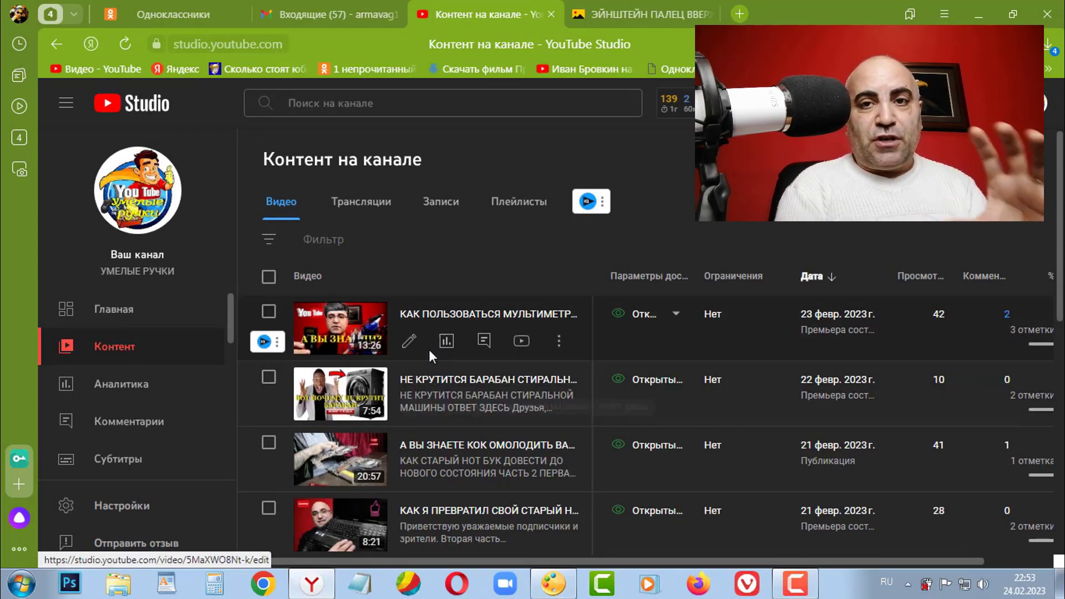
- Open the multimeter video's Reach analytics and scroll to its traffic sources panel
left_click(408, 342)
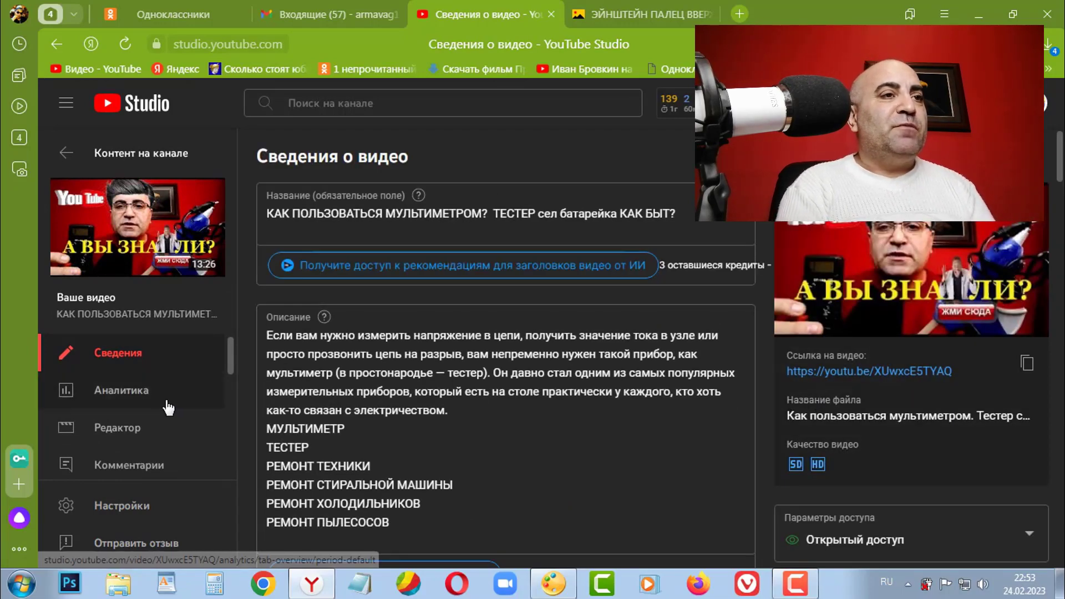
key("Return")
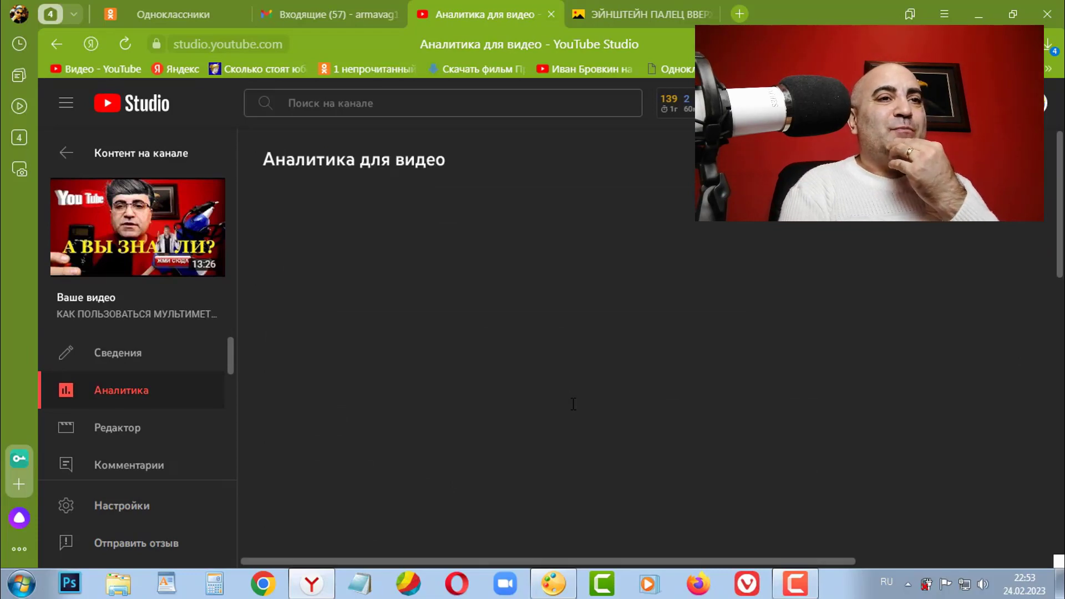
scroll(574, 412, "down", 3)
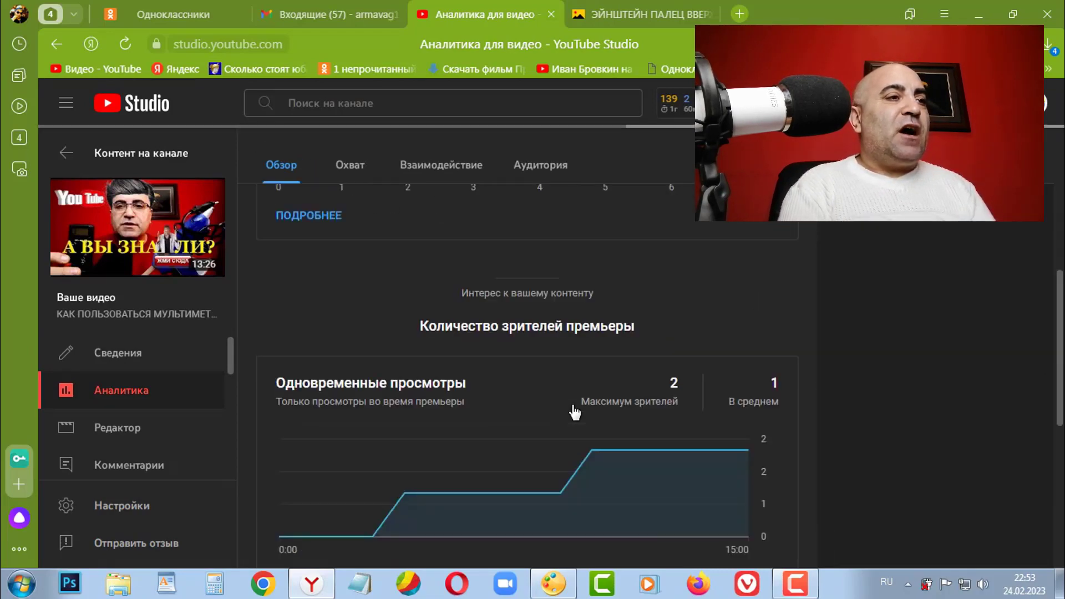
scroll(373, 250, "up", 4)
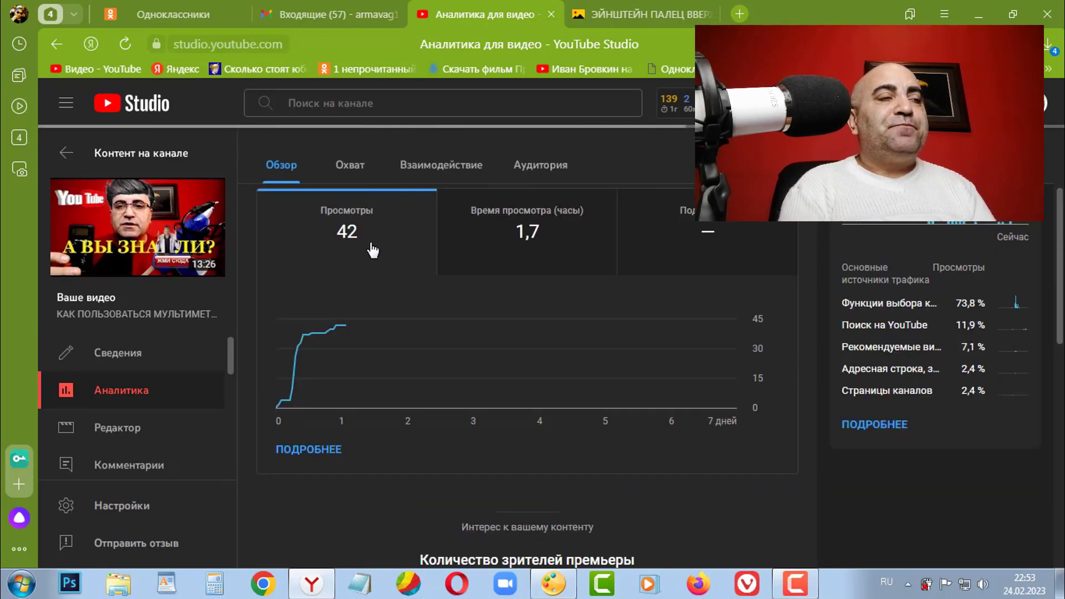
left_click(356, 175)
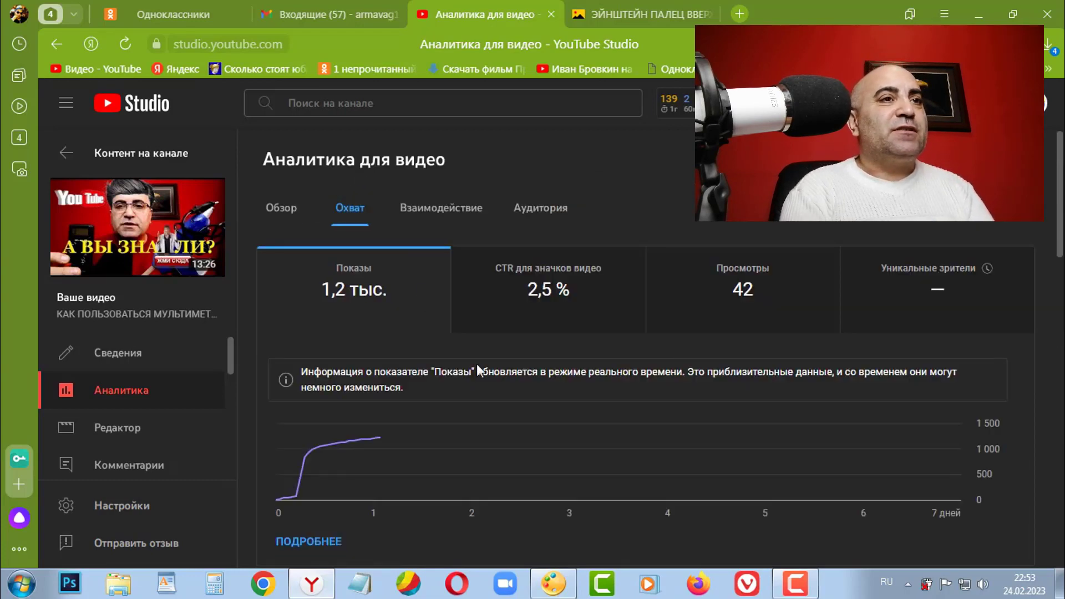
scroll(477, 365, "down", 4)
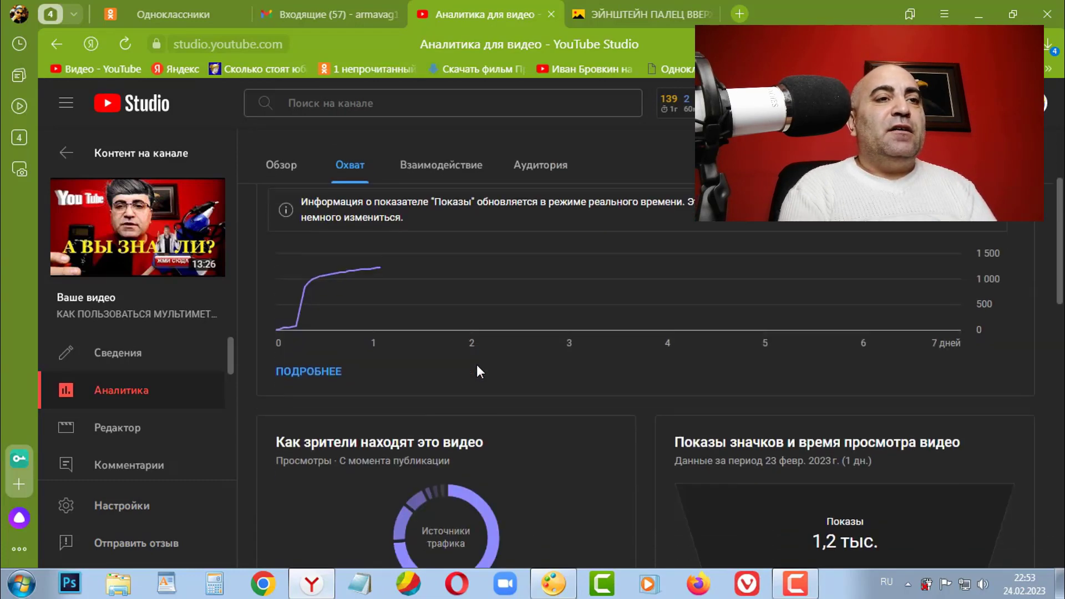
scroll(477, 366, "down", 3)
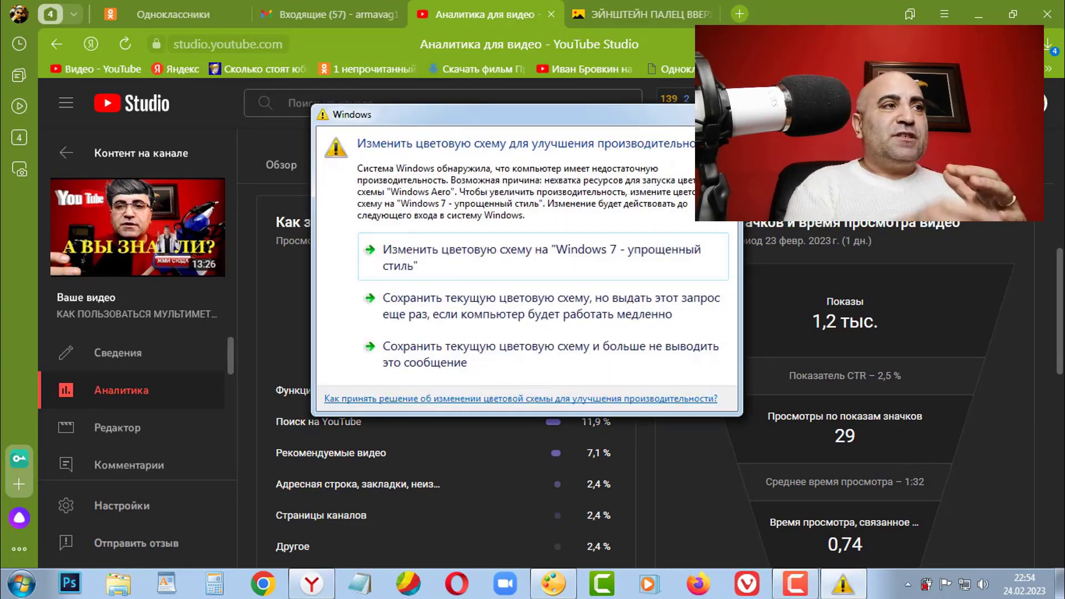
left_click(697, 260)
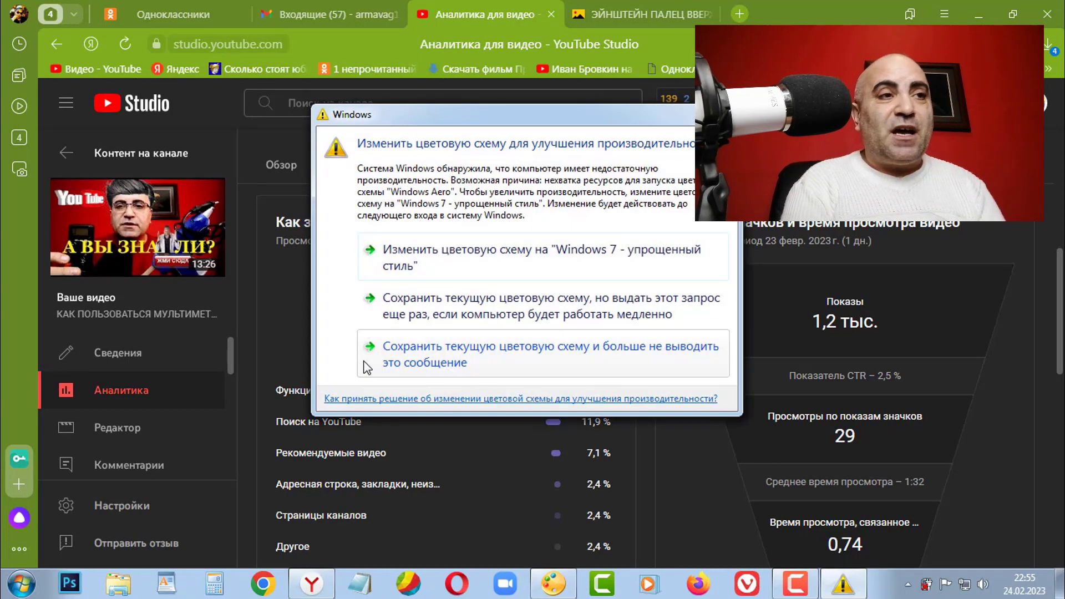
- Keep the current colour scheme and stop the Windows prompt from appearing again
left_click(366, 368)
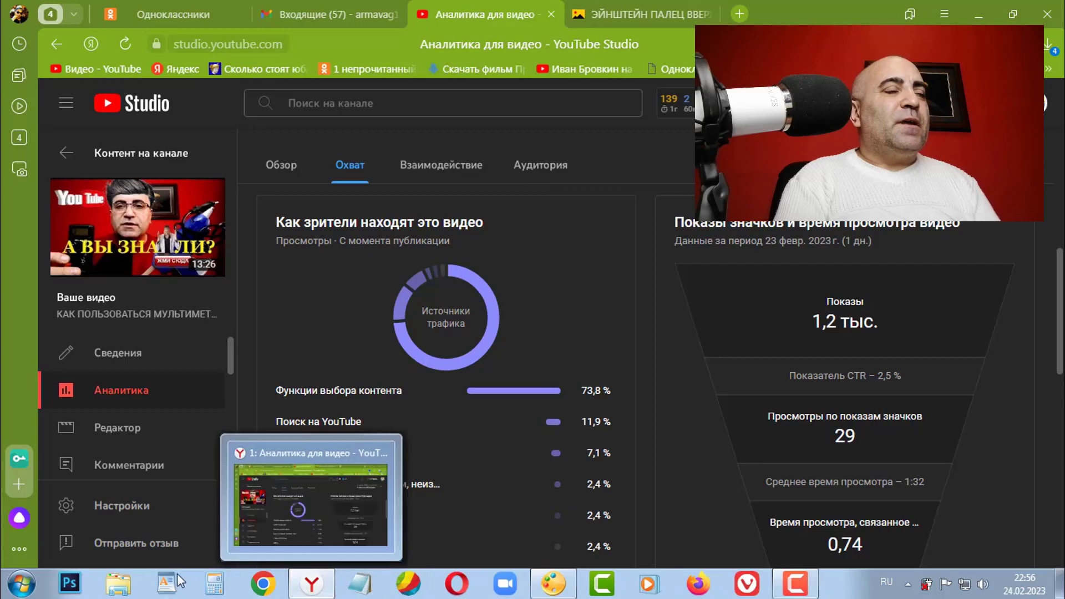
- Open Новая папка in Explorer's Видео library, then bring PicPick back to the front
left_click(118, 591)
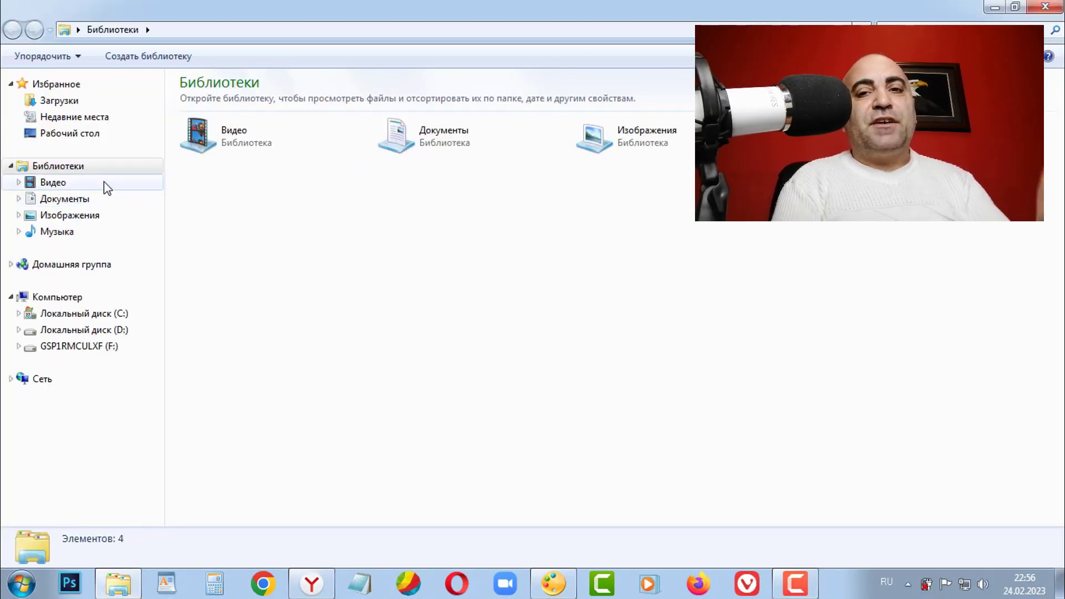
left_click(104, 182)
left_click(395, 163)
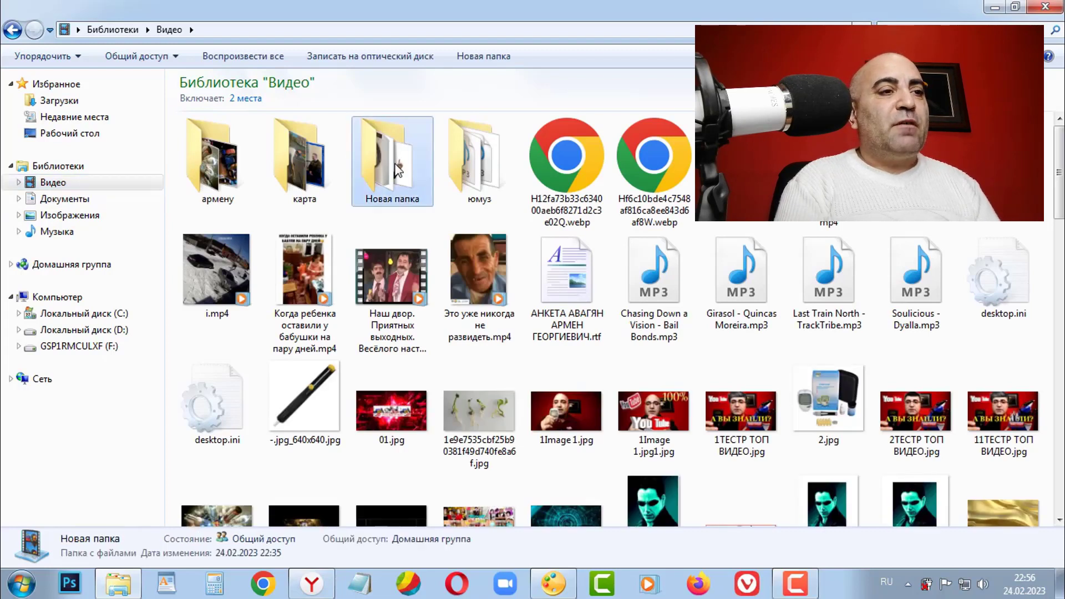
double_click(395, 163)
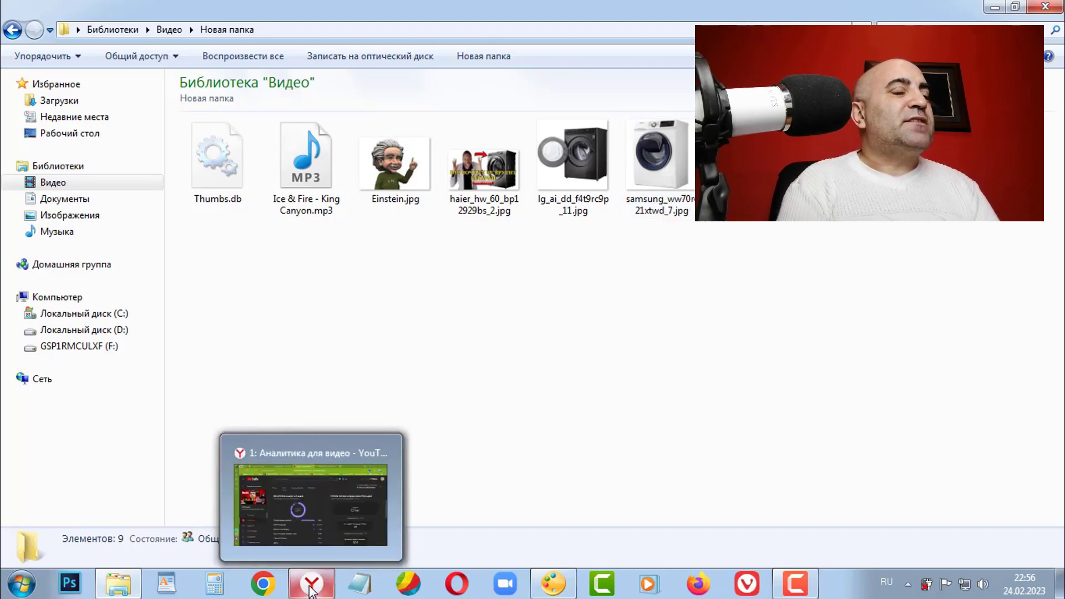
mouse_move(552, 584)
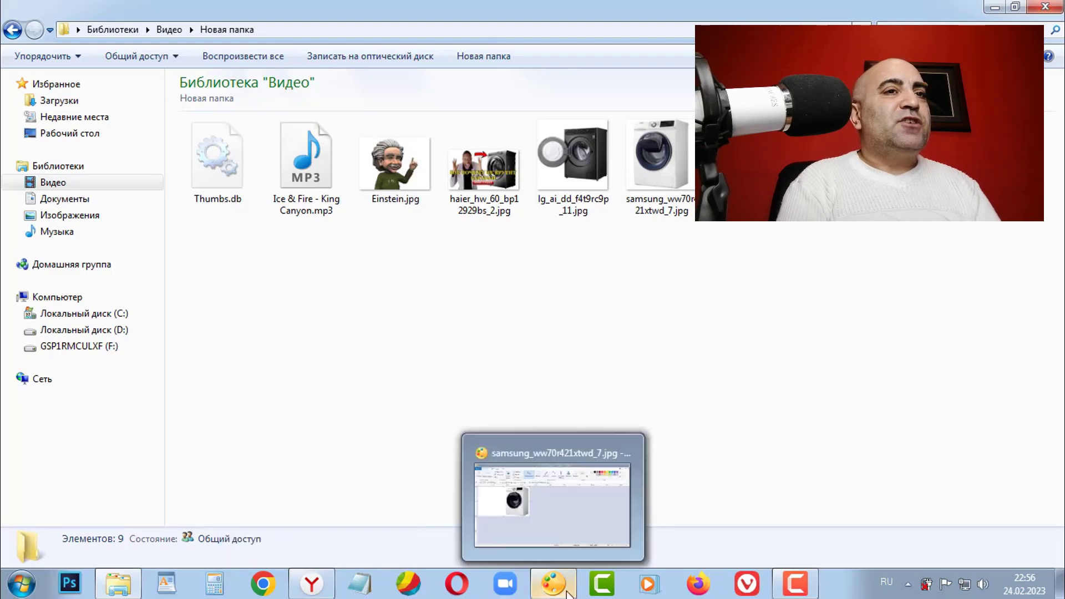
left_click(561, 593)
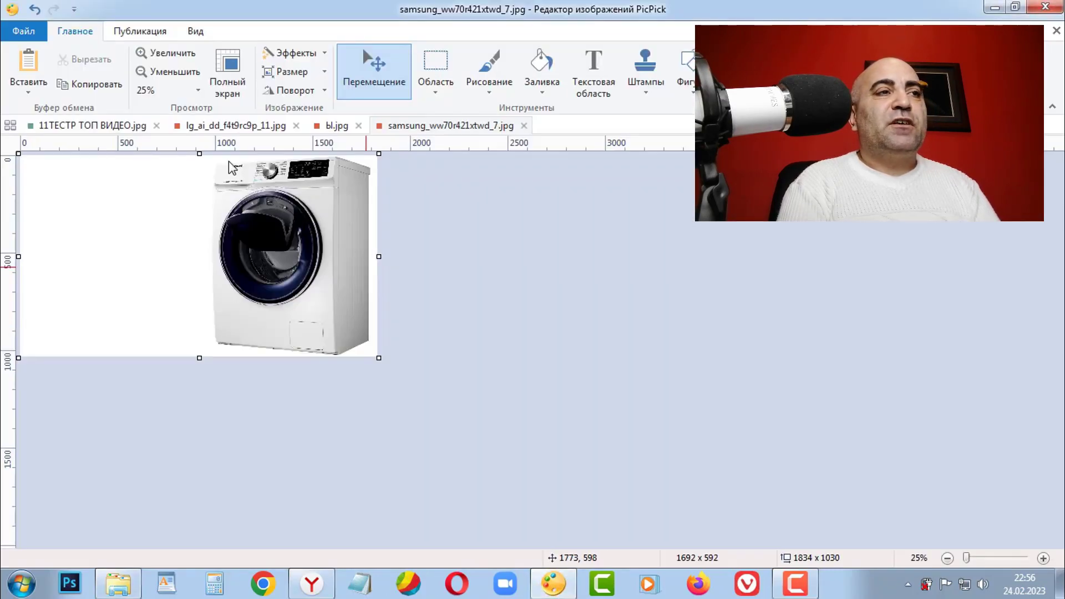
- Open samsung_ww70r421xtwd_7.jpg from Новая папка in a new PicPick tab
left_click(25, 30)
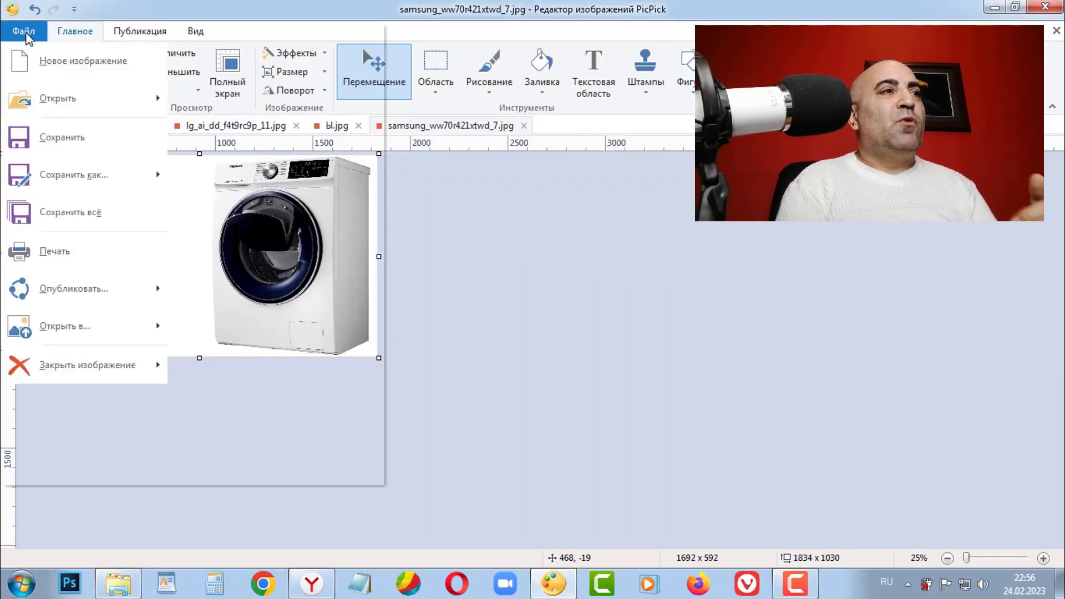
left_click(73, 105)
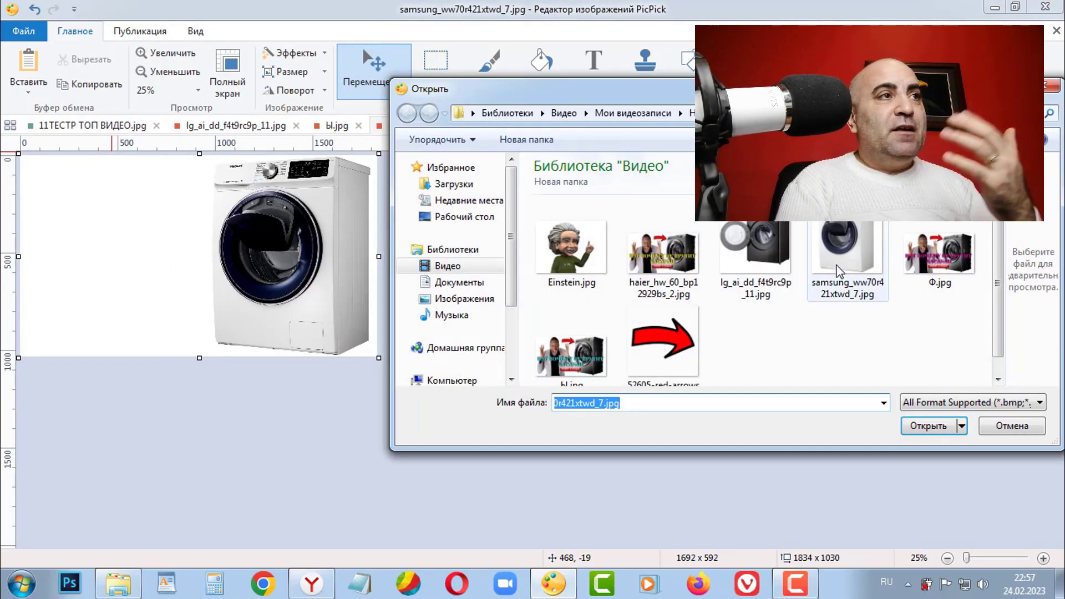
left_click(847, 255)
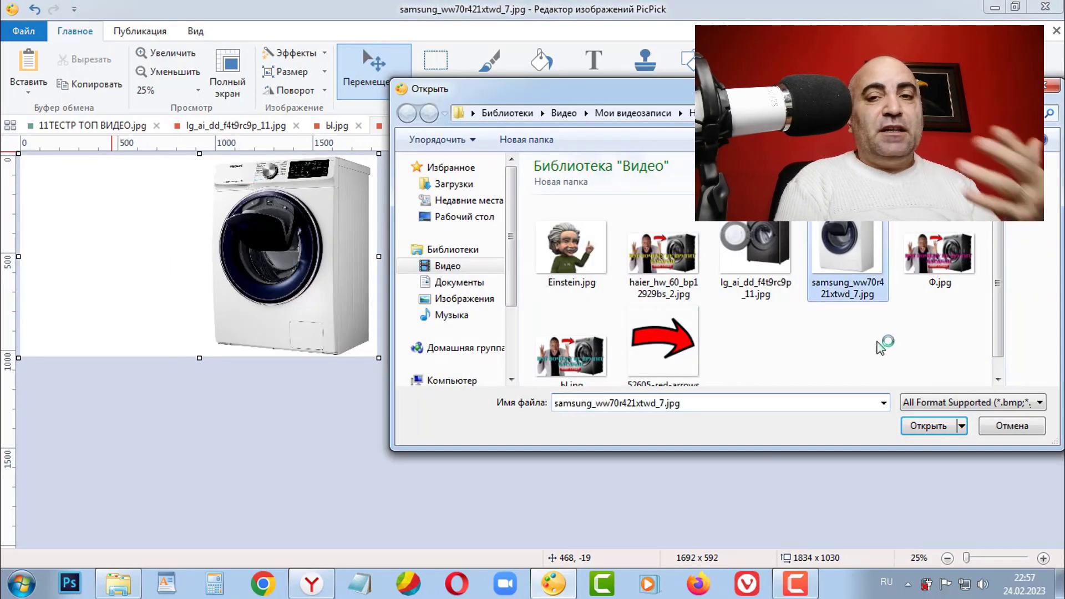
left_click(935, 423)
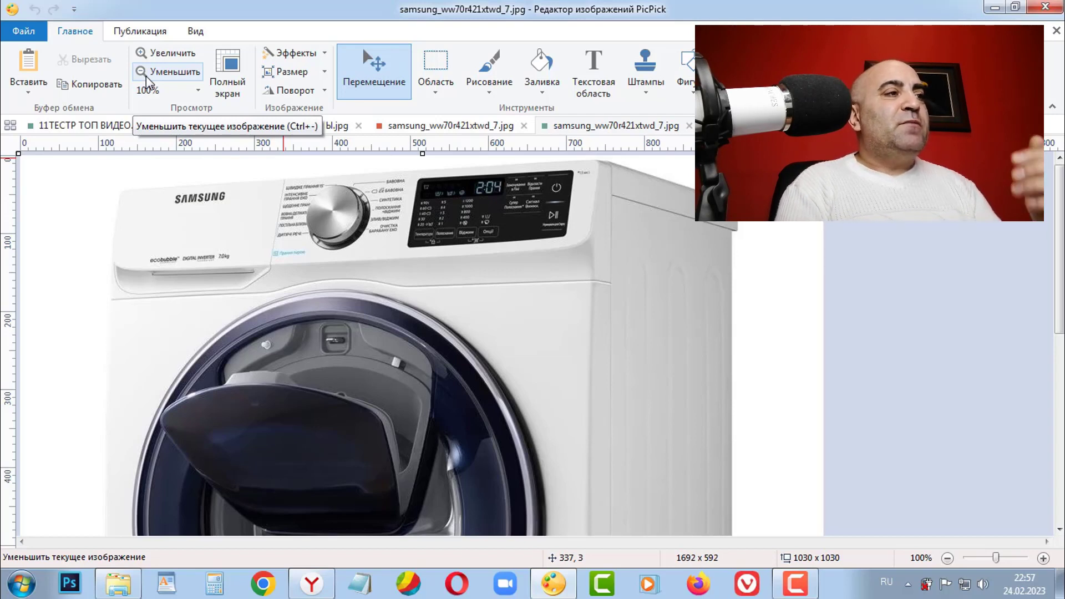
- Add blank space left of the washer, then trim the right edge to 1838 × 1030
left_click(194, 75)
left_click(193, 72)
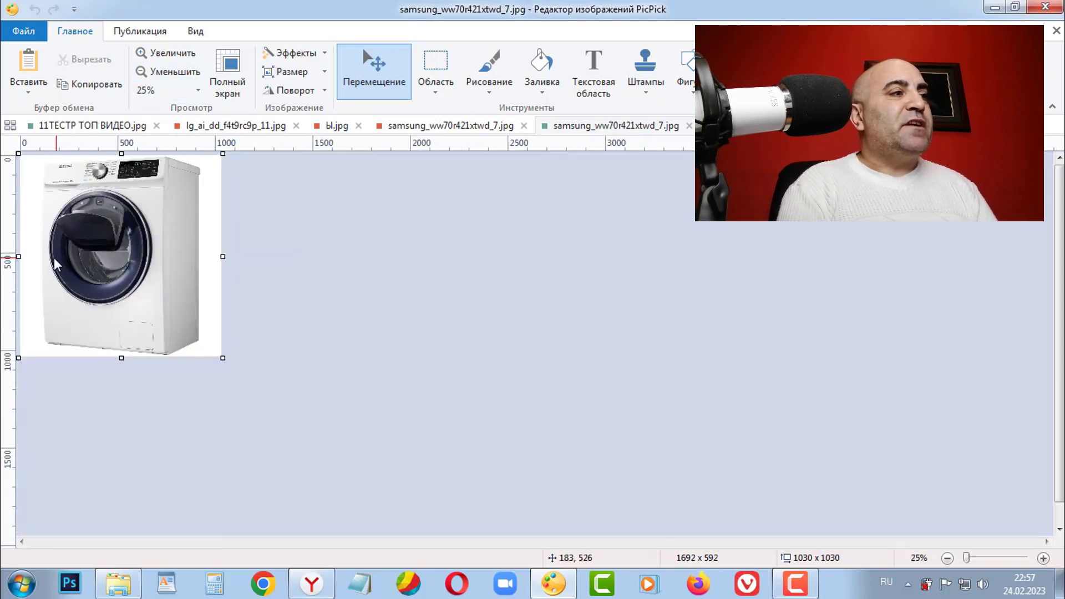
left_click_drag(19, 256, 9, 257)
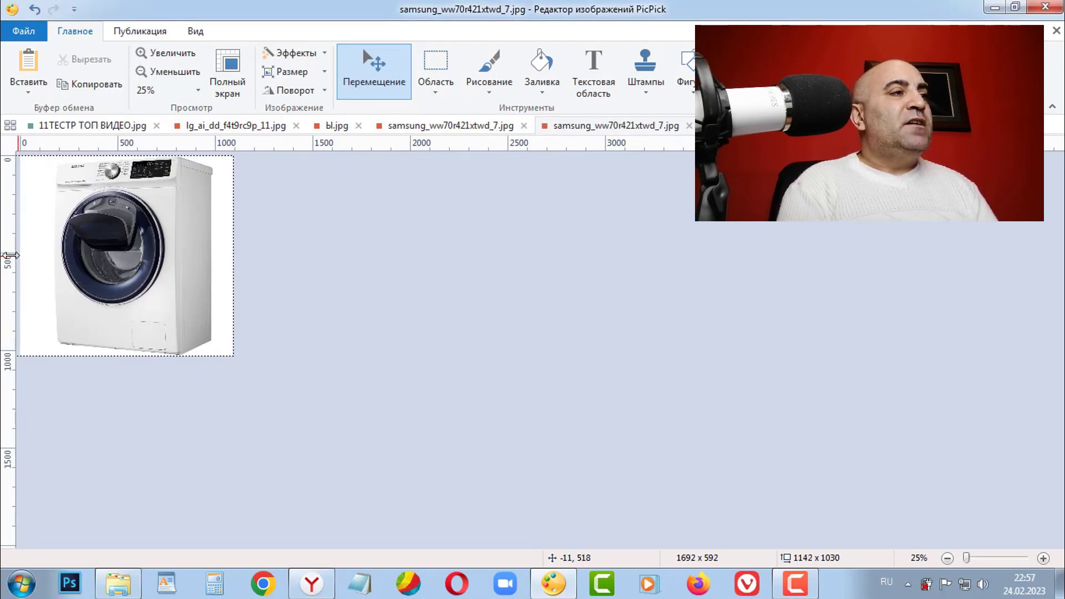
left_click_drag(19, 256, 10, 257)
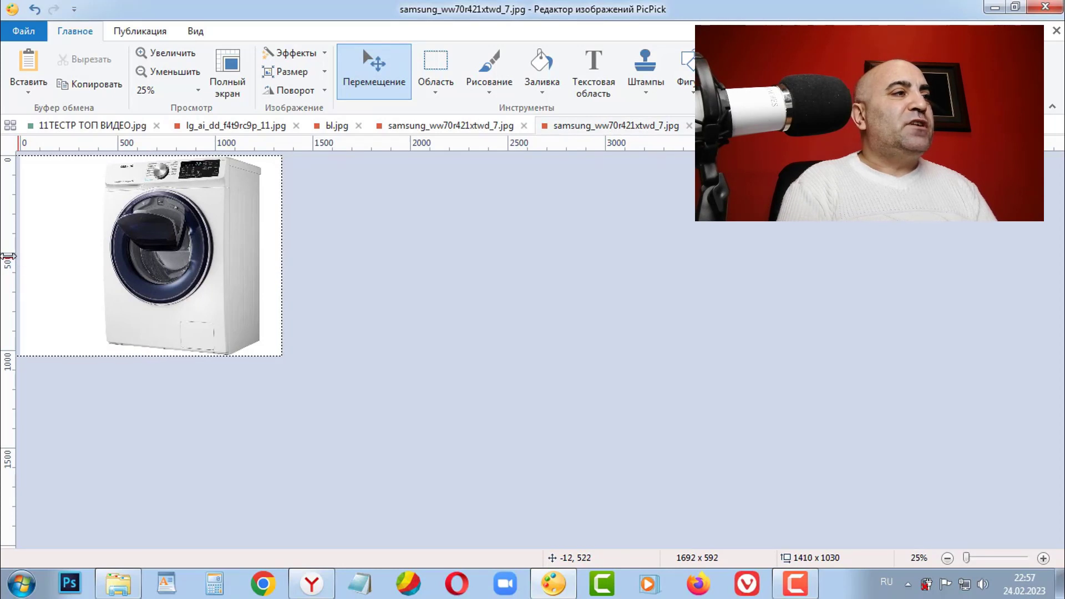
left_click_drag(18, 257, 9, 257)
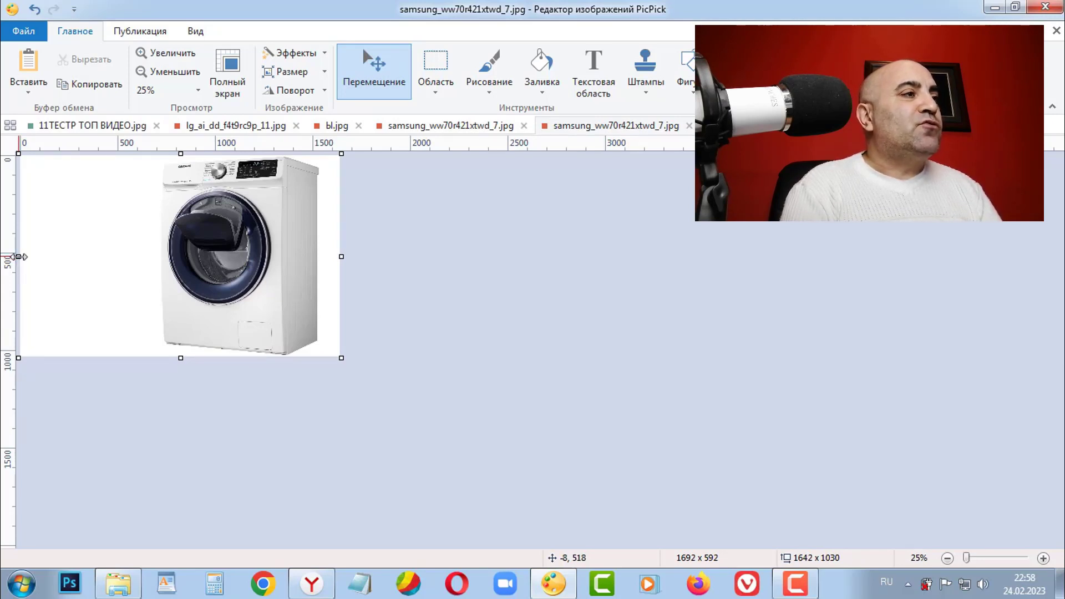
left_click_drag(19, 256, 12, 256)
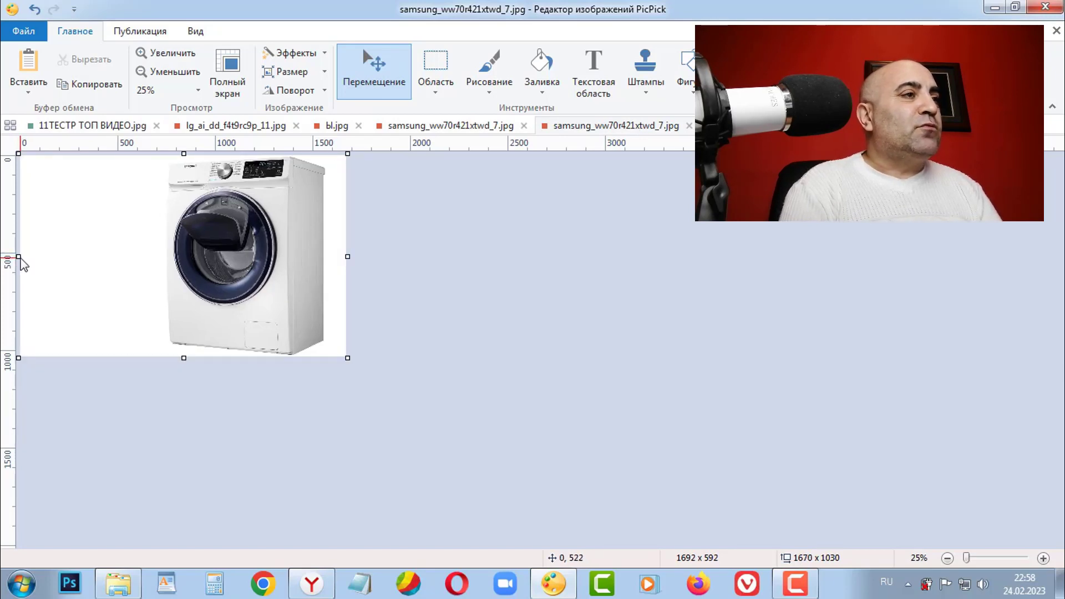
left_click_drag(19, 257, 11, 257)
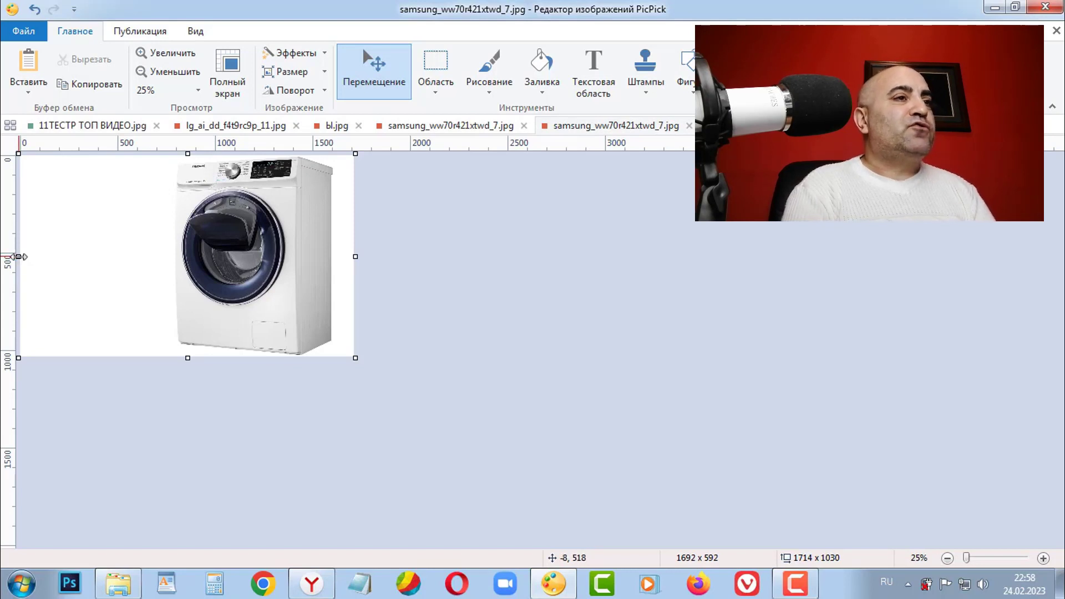
left_click_drag(20, 257, 2, 257)
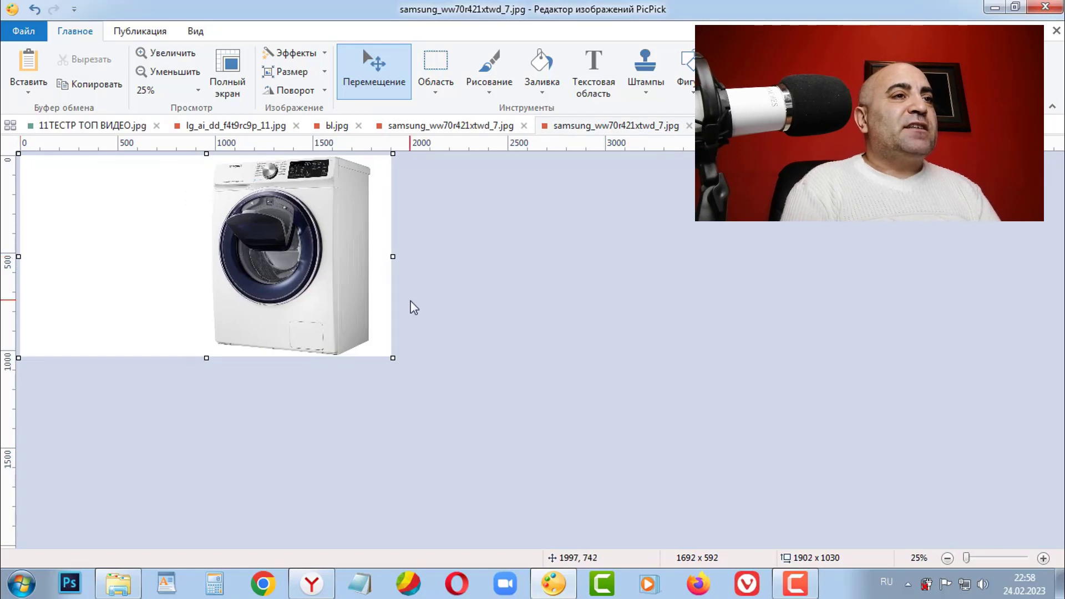
left_click_drag(392, 257, 380, 258)
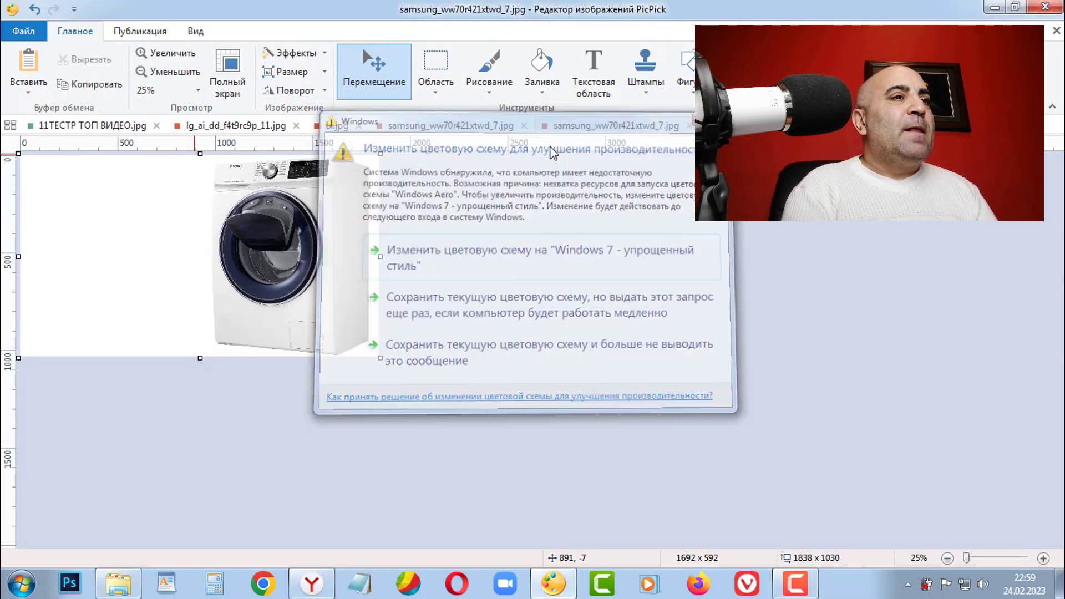
- Apply contrast 25 and brightness -65 to the washer image
left_click(300, 54)
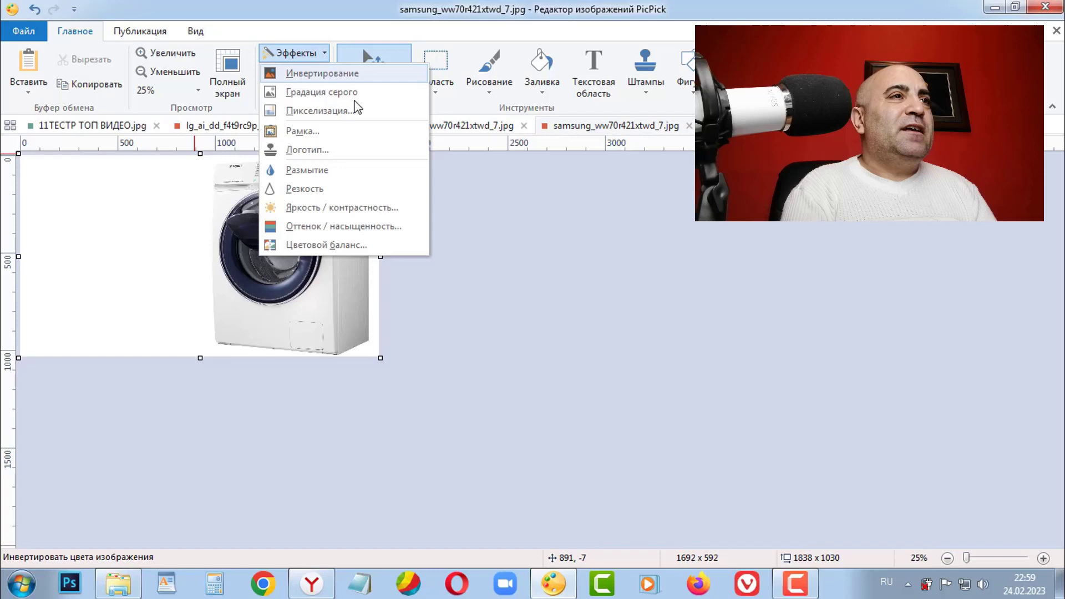
left_click(385, 208)
left_click_drag(484, 217, 571, 203)
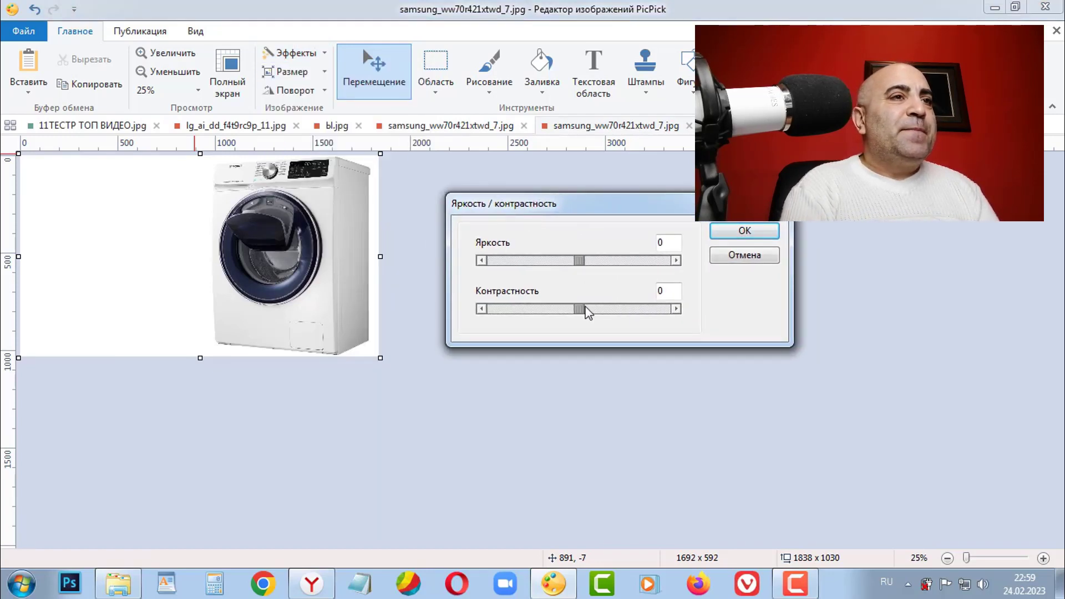
left_click_drag(585, 312, 601, 309)
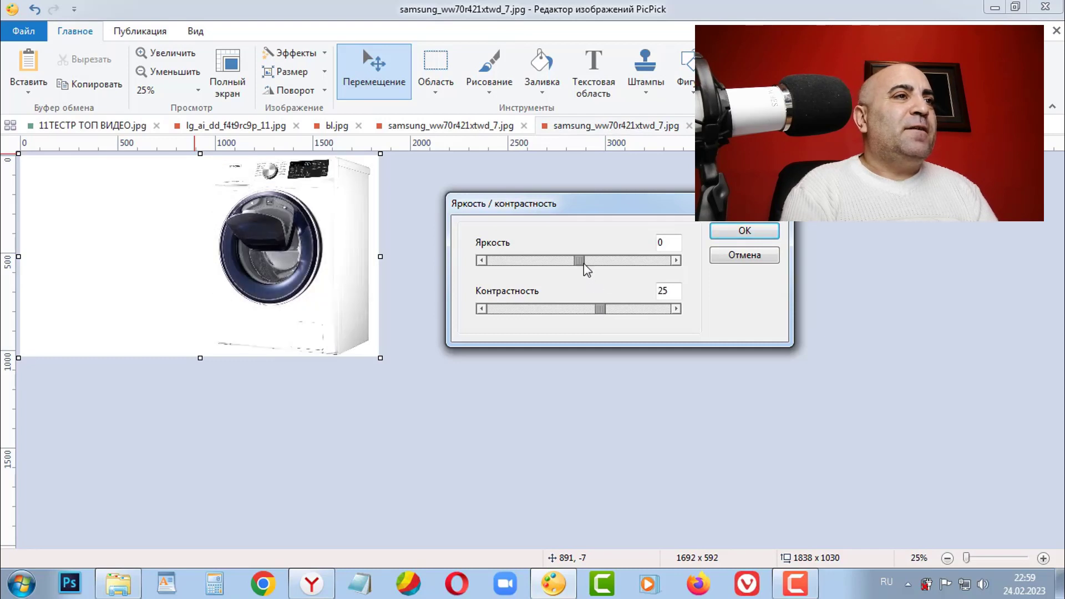
left_click_drag(559, 264, 520, 265)
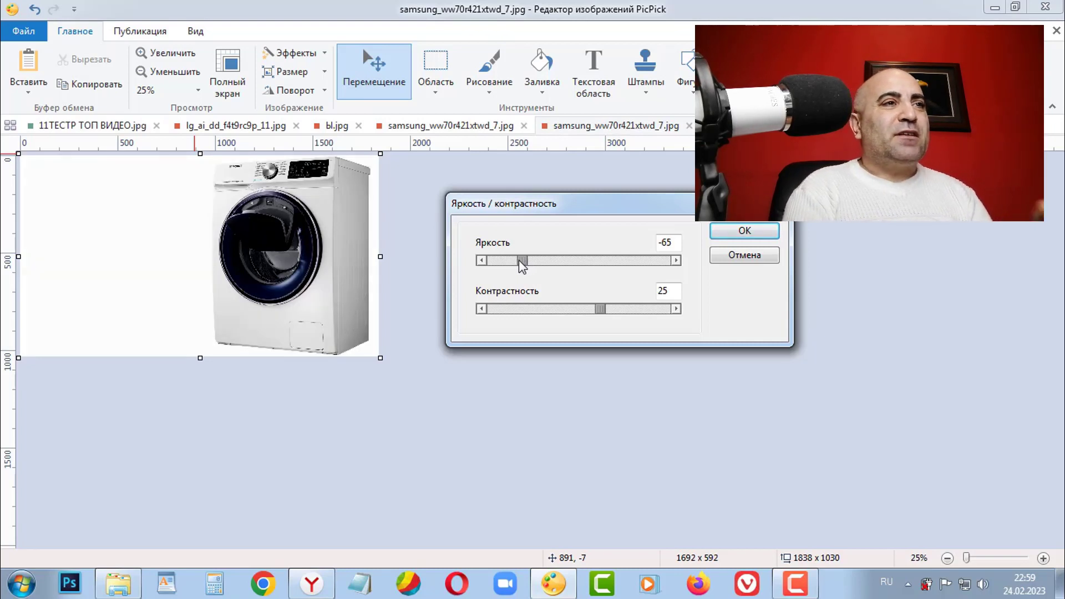
left_click(751, 239)
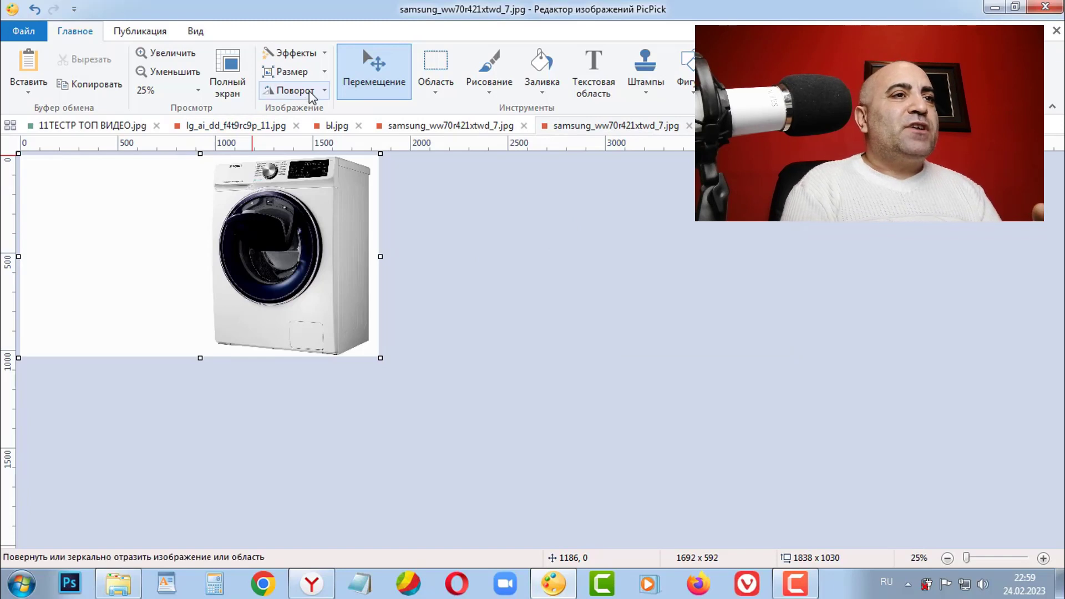
- Set hue to 35 and saturation to -21 to tint the washer drum purple
left_click(303, 55)
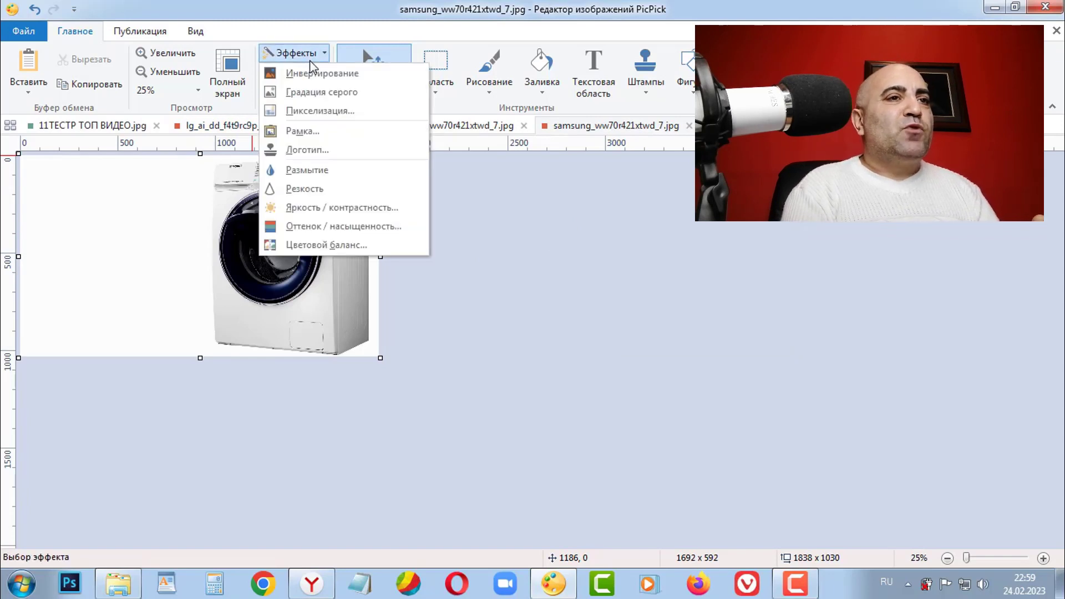
left_click(386, 227)
left_click_drag(565, 211, 648, 207)
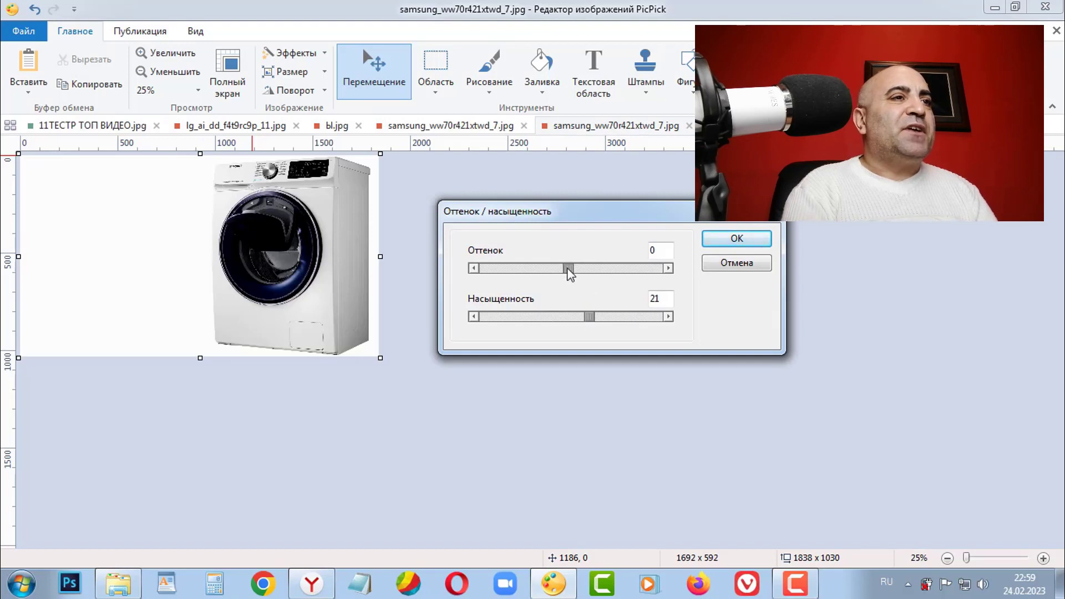
left_click_drag(553, 269, 535, 272)
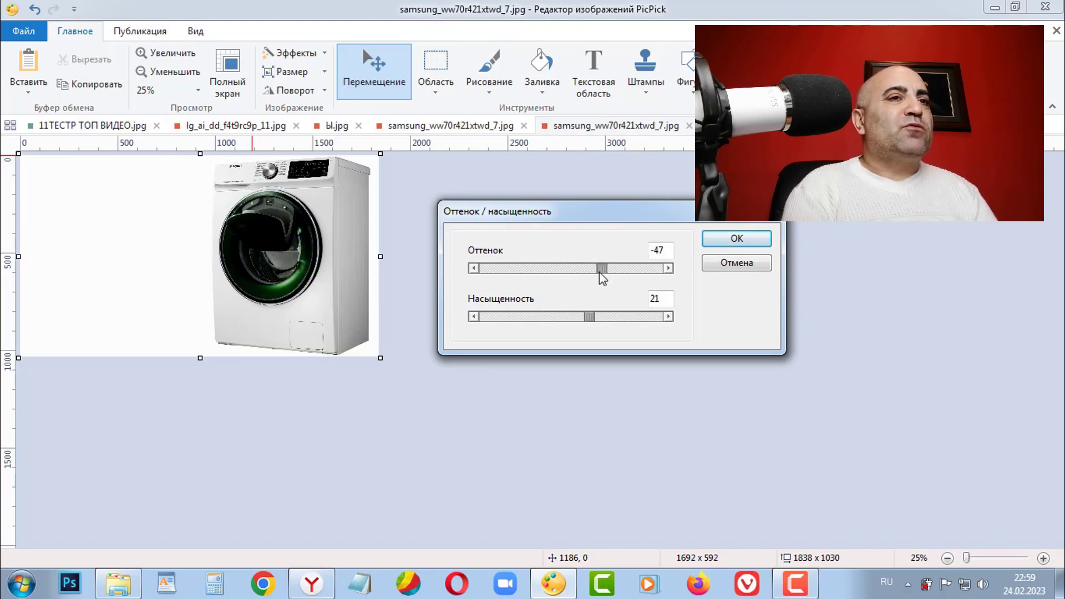
left_click_drag(600, 272, 600, 271)
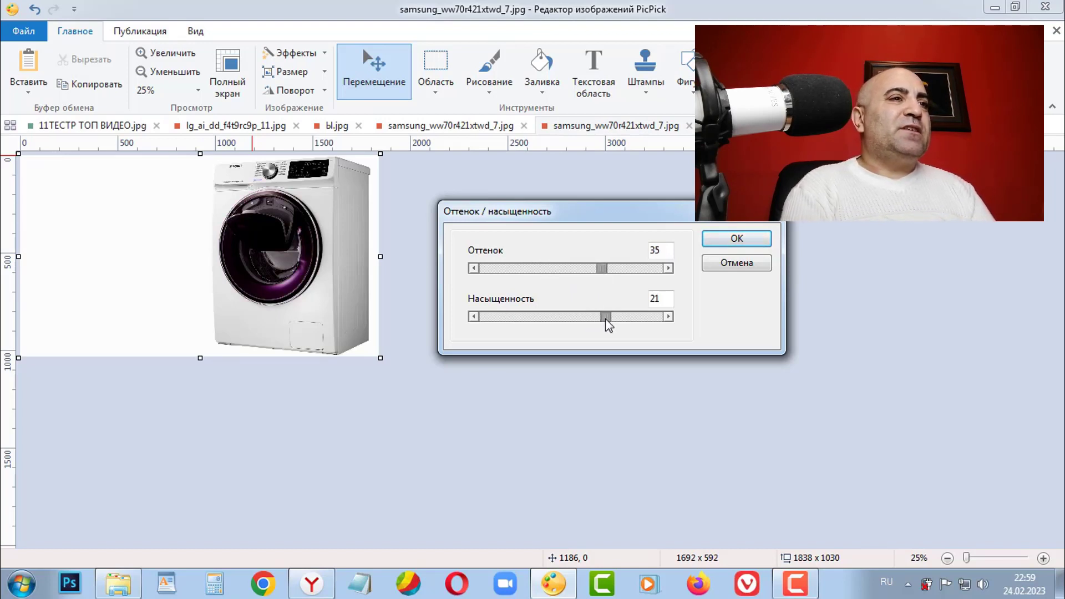
mouse_move(606, 319)
left_mouse_down()
mouse_move(542, 318)
mouse_move(566, 319)
mouse_move(555, 325)
left_mouse_up()
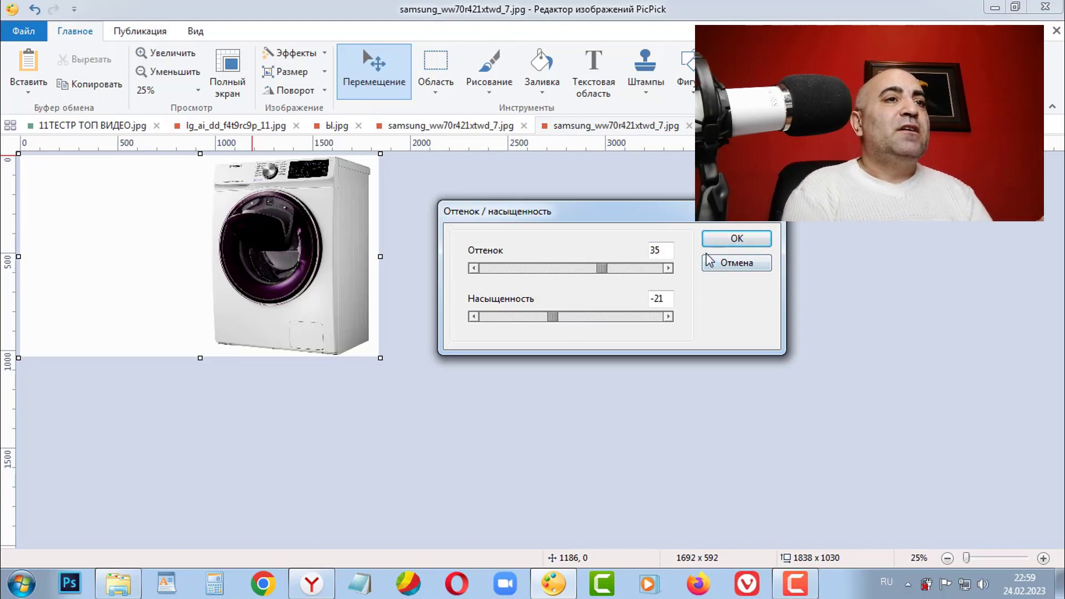
left_click(731, 240)
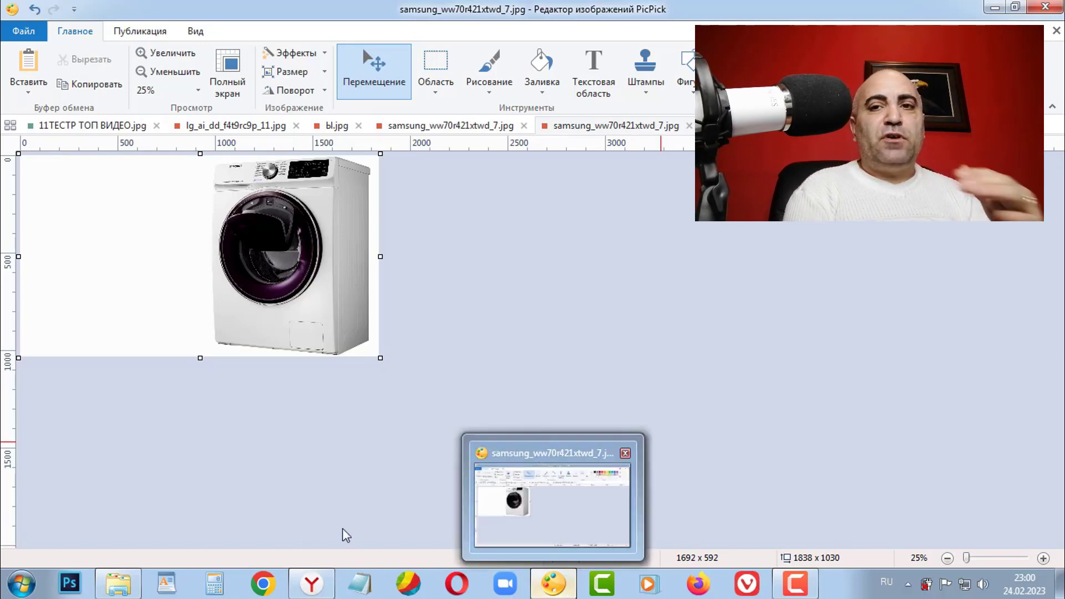
- Switch to the Yandex 'ЭНШТЕЙН ПАЛЕЦ ВВЕРХ' image results and browse the Einstein pictures
left_click(312, 583)
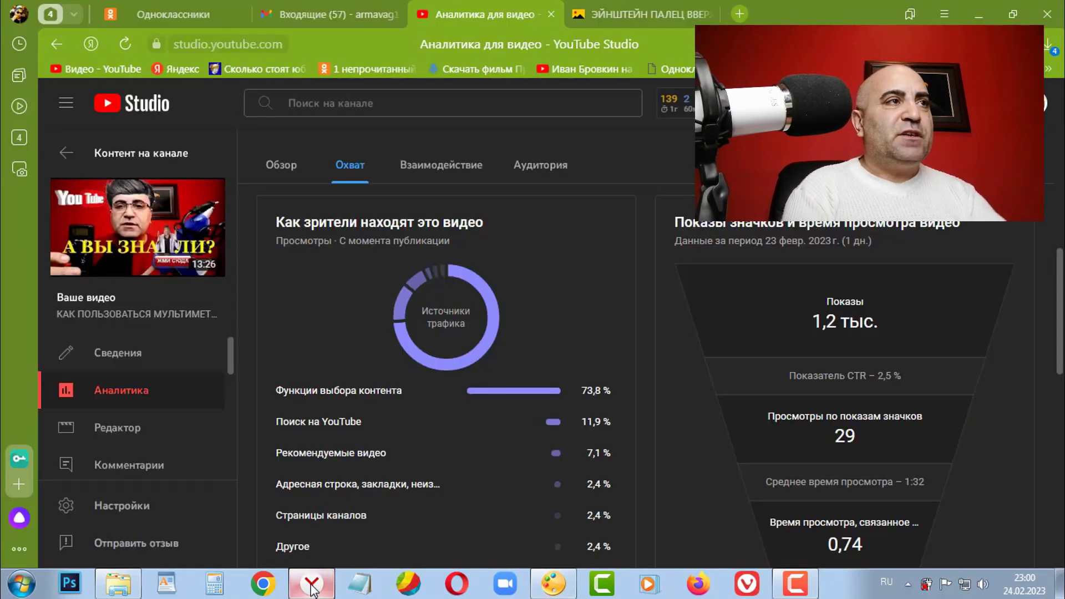
left_click(641, 11)
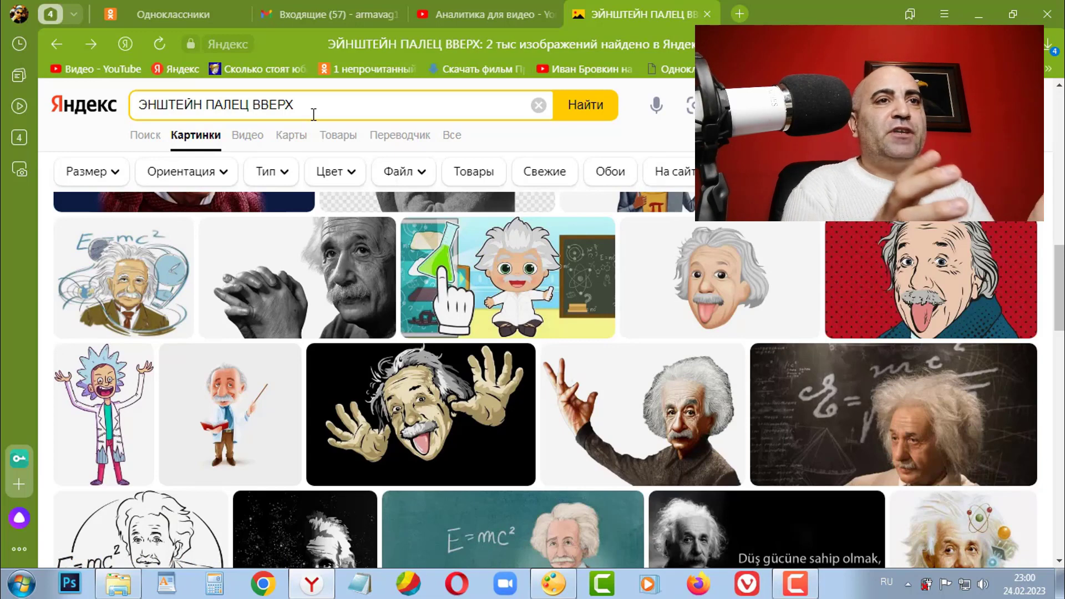
mouse_move(395, 291)
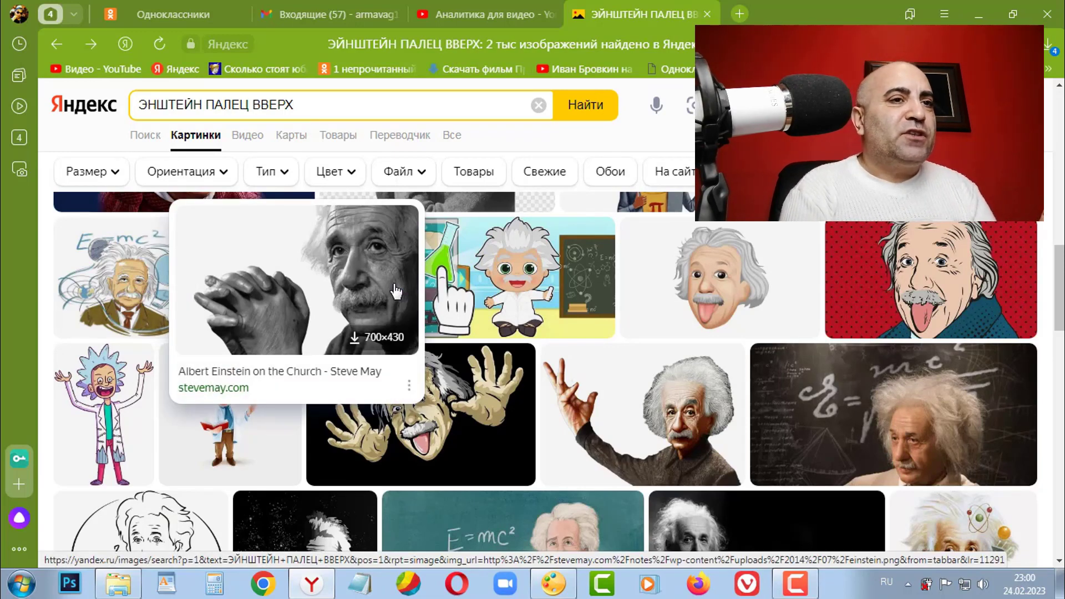
scroll(682, 423, "down", 4)
scroll(682, 423, "down", 3)
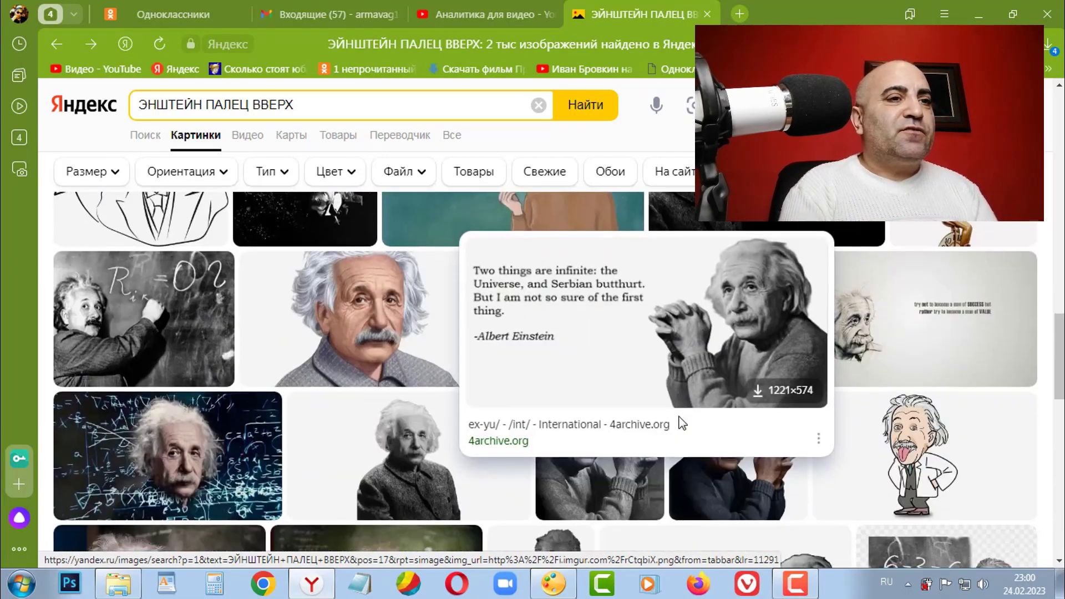
scroll(682, 423, "down", 5)
scroll(681, 424, "down", 2)
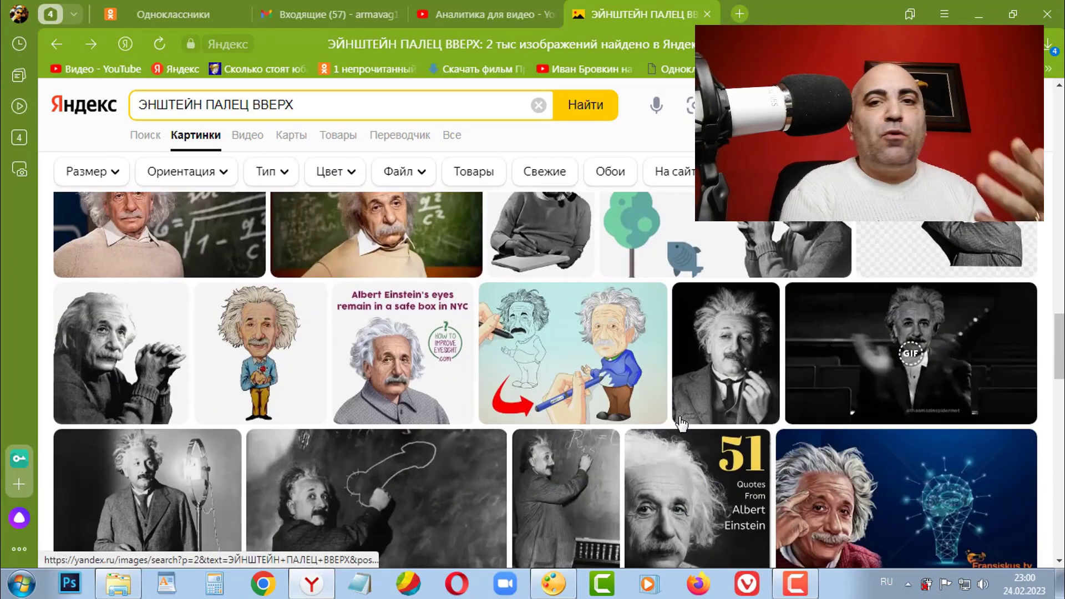
scroll(681, 423, "down", 4)
scroll(681, 424, "down", 2)
scroll(681, 424, "down", 2)
scroll(681, 423, "down", 2)
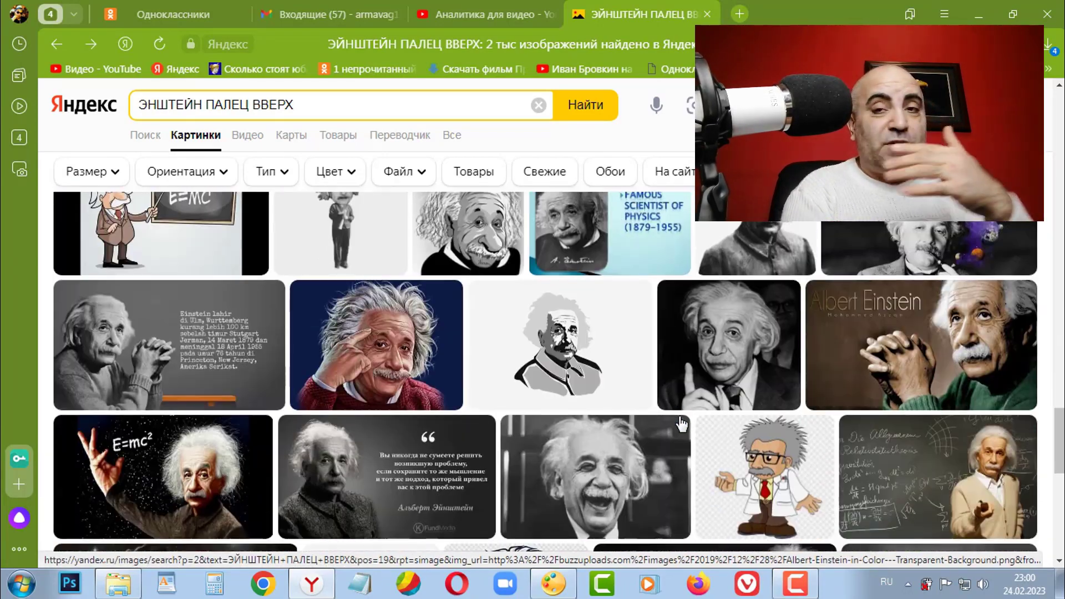
scroll(681, 424, "down", 2)
scroll(681, 424, "down", 3)
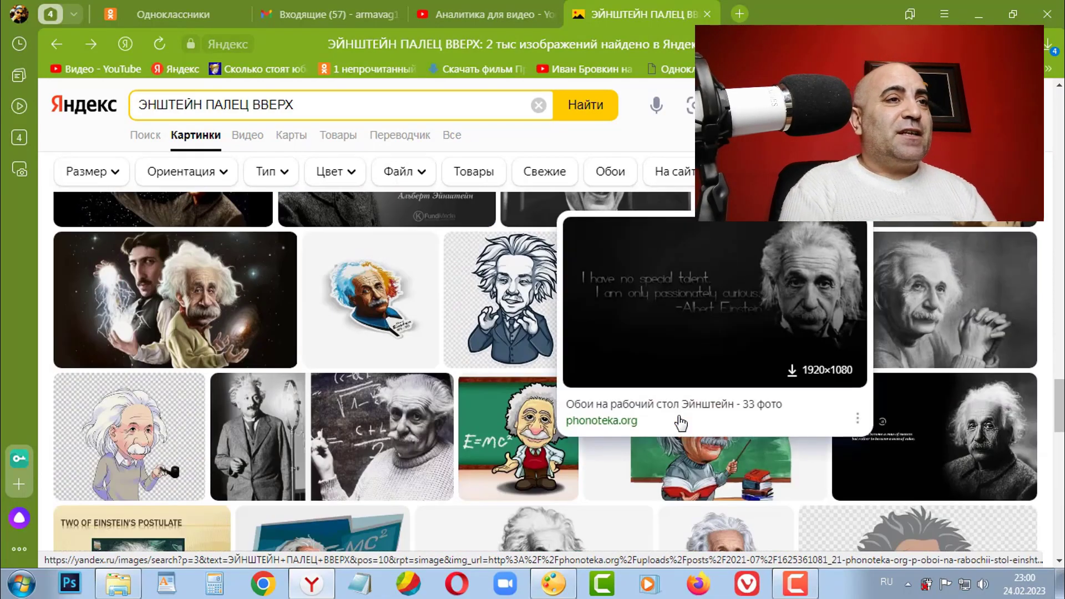
scroll(682, 423, "down", 3)
scroll(681, 424, "down", 2)
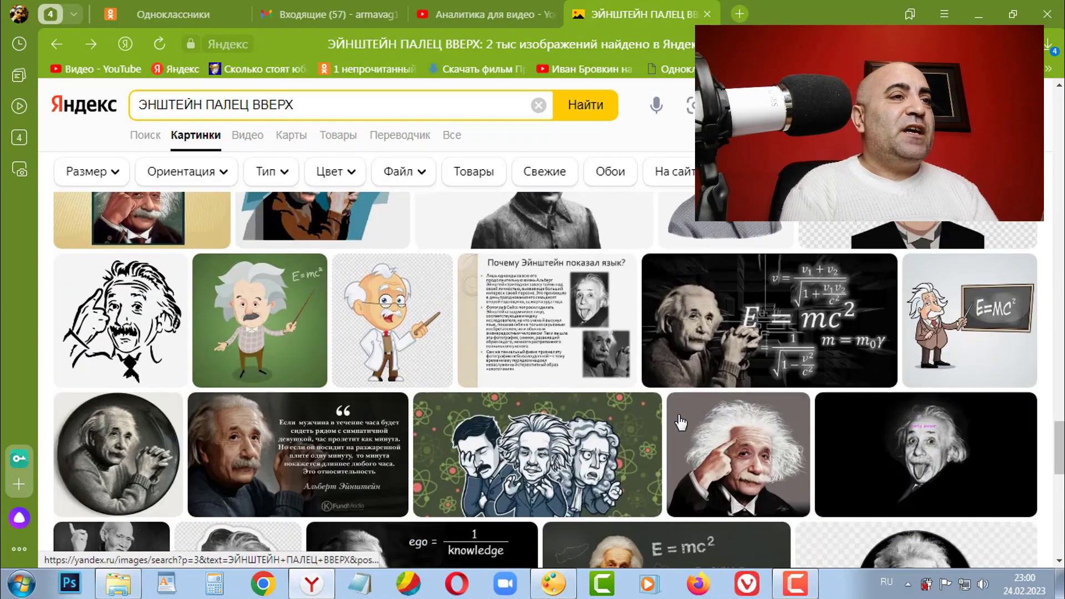
mouse_move(388, 316)
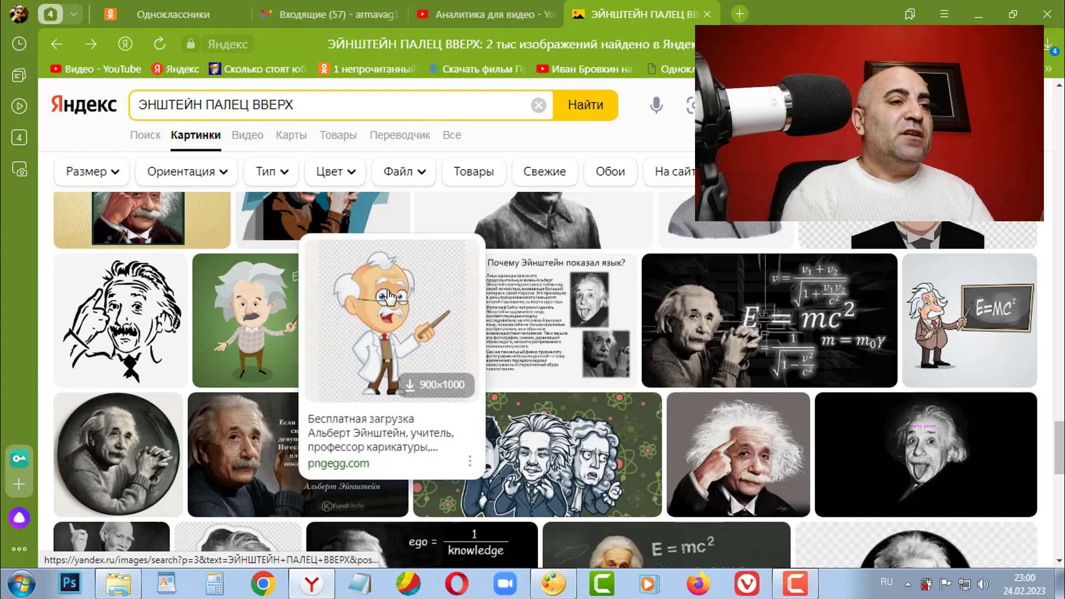
scroll(500, 444, "down", 1)
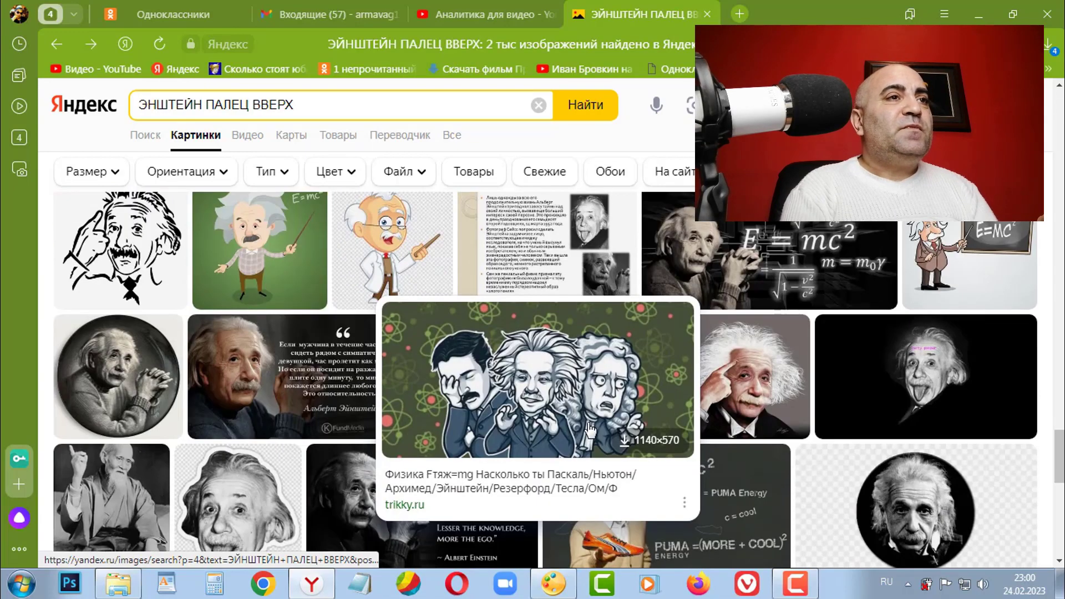
- Preview Einstein.jpg from Новая папка in Photo Viewer, then close the preview
left_click(130, 580)
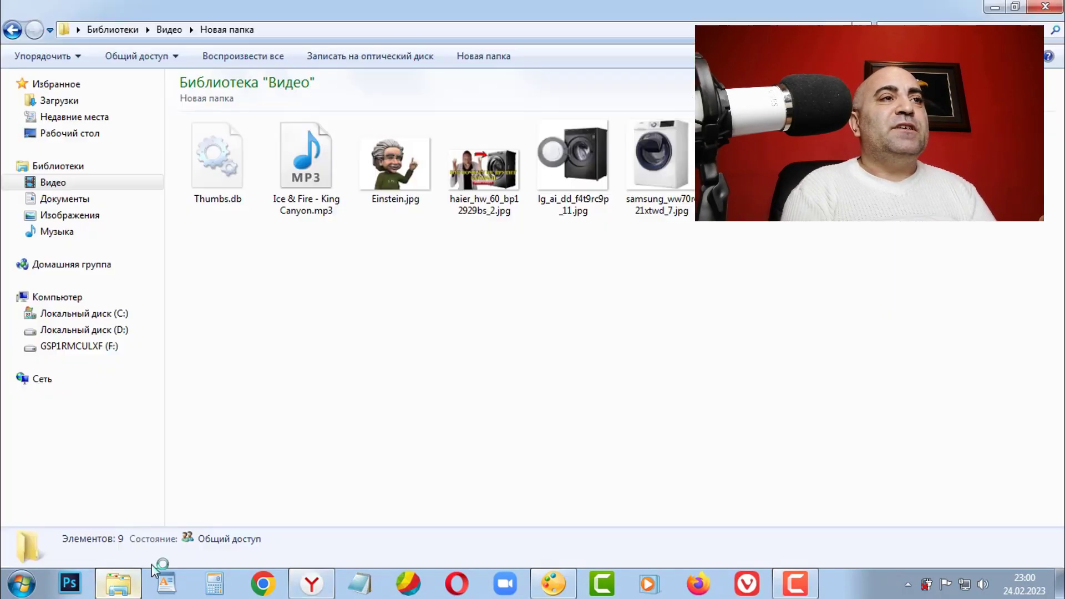
left_click(414, 173)
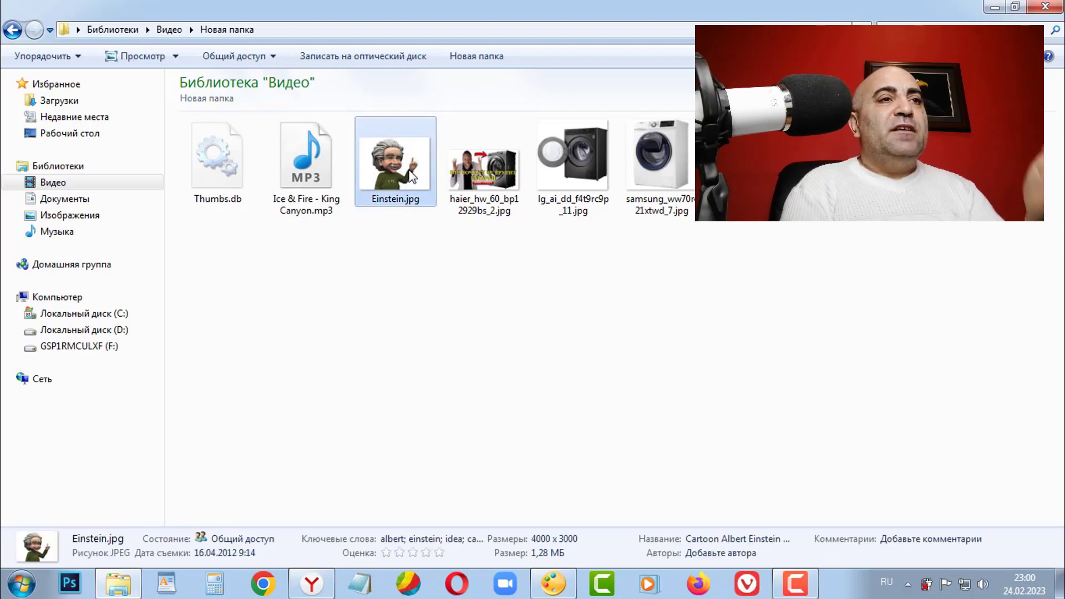
double_click(410, 171)
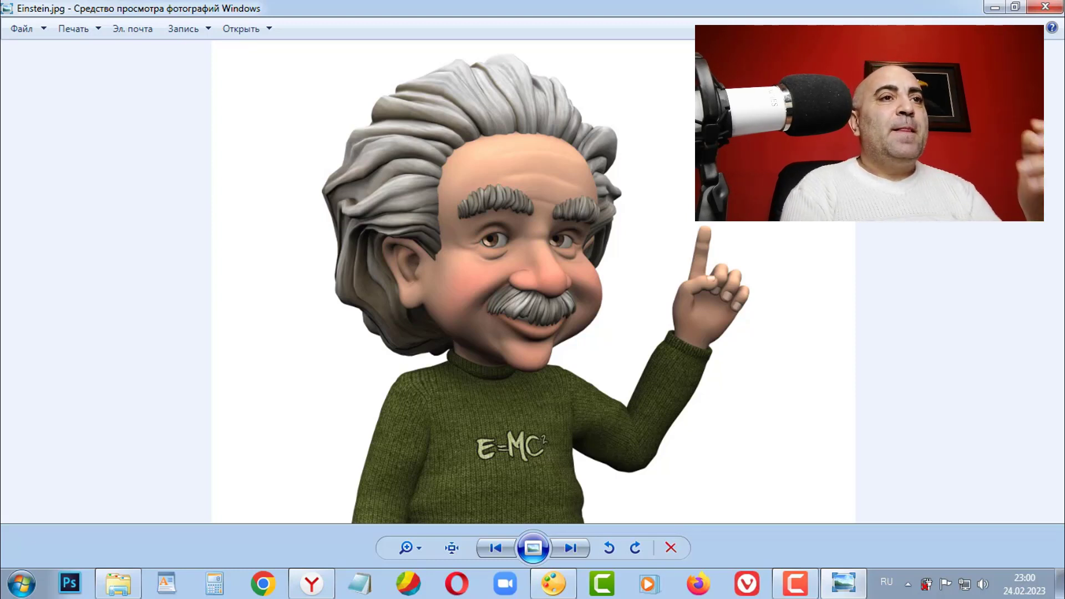
left_click(1044, 7)
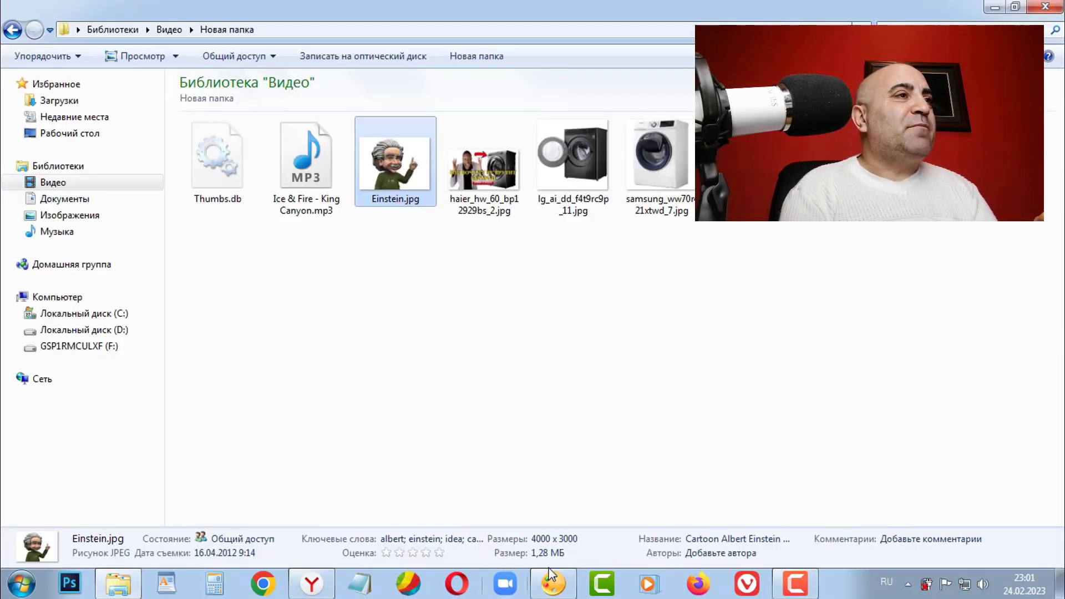
- Paste Einstein.jpg from file onto the washing-machine canvas
left_click(557, 587)
left_click(28, 83)
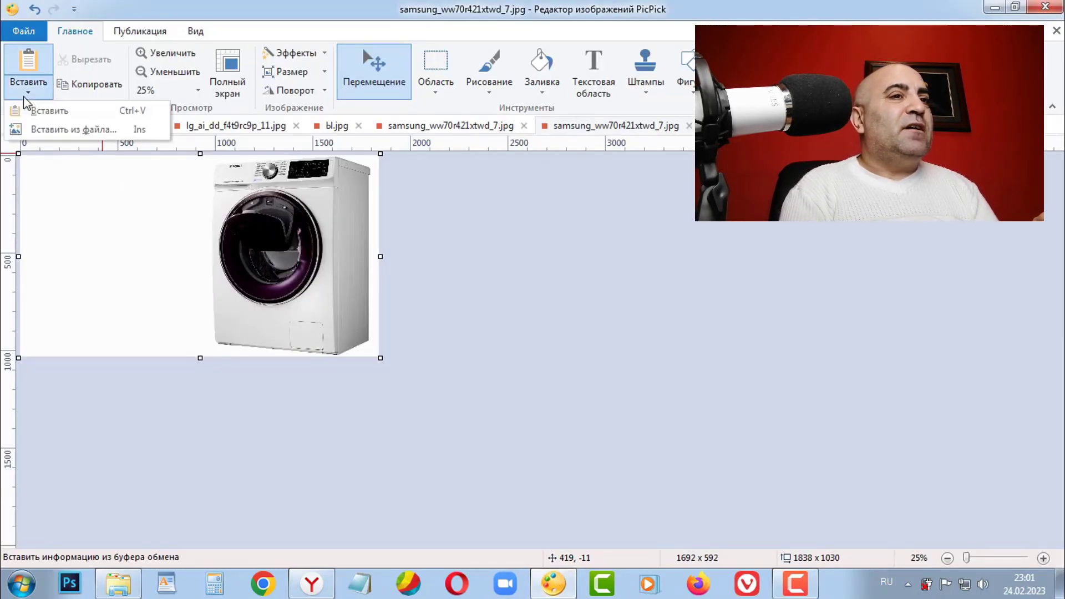
left_click(61, 131)
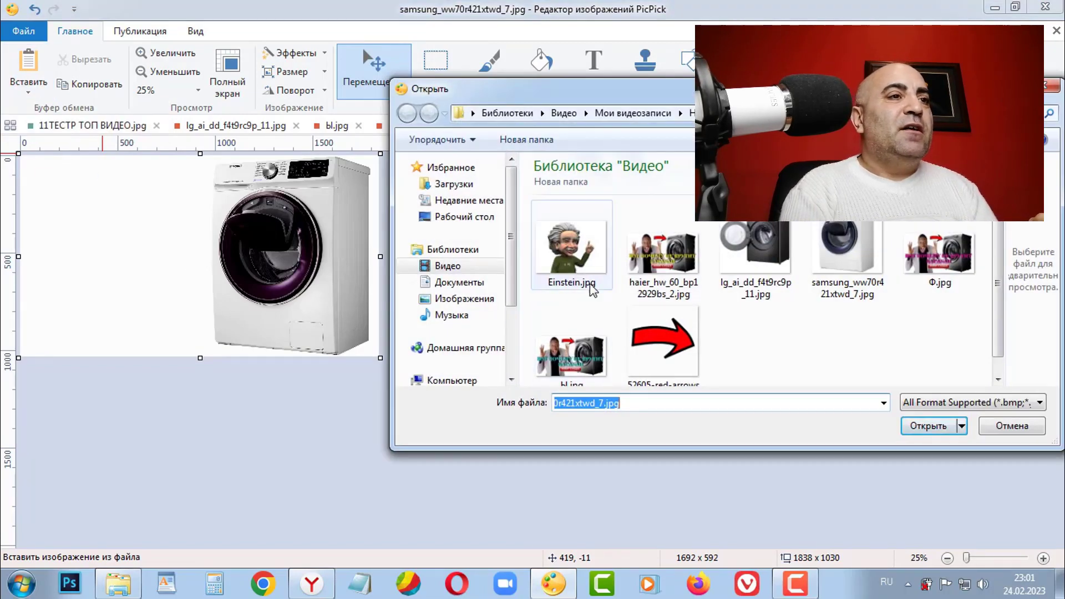
left_click(591, 284)
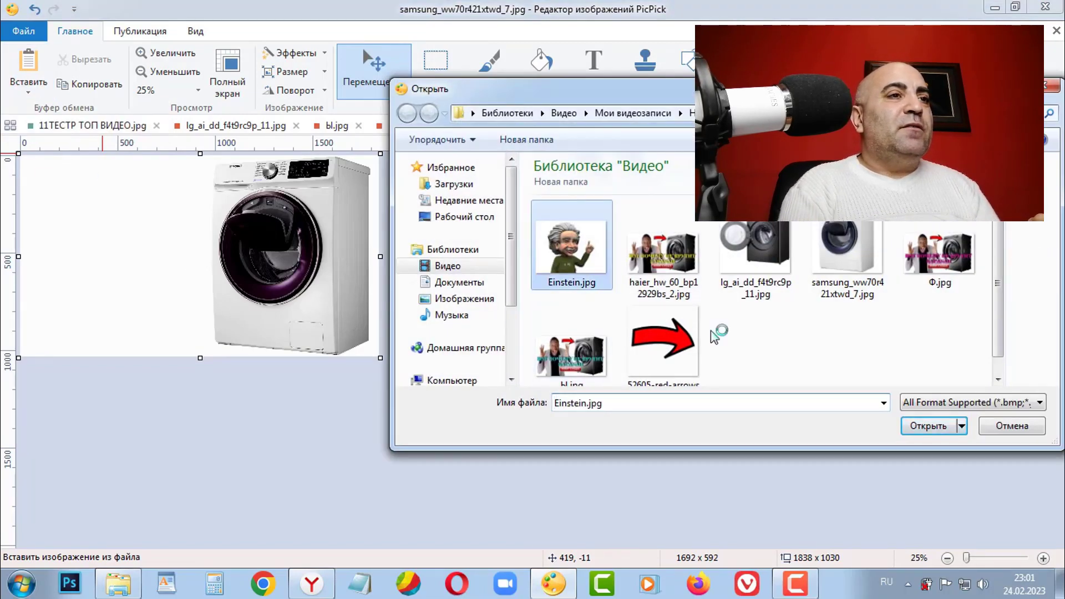
left_click(927, 427)
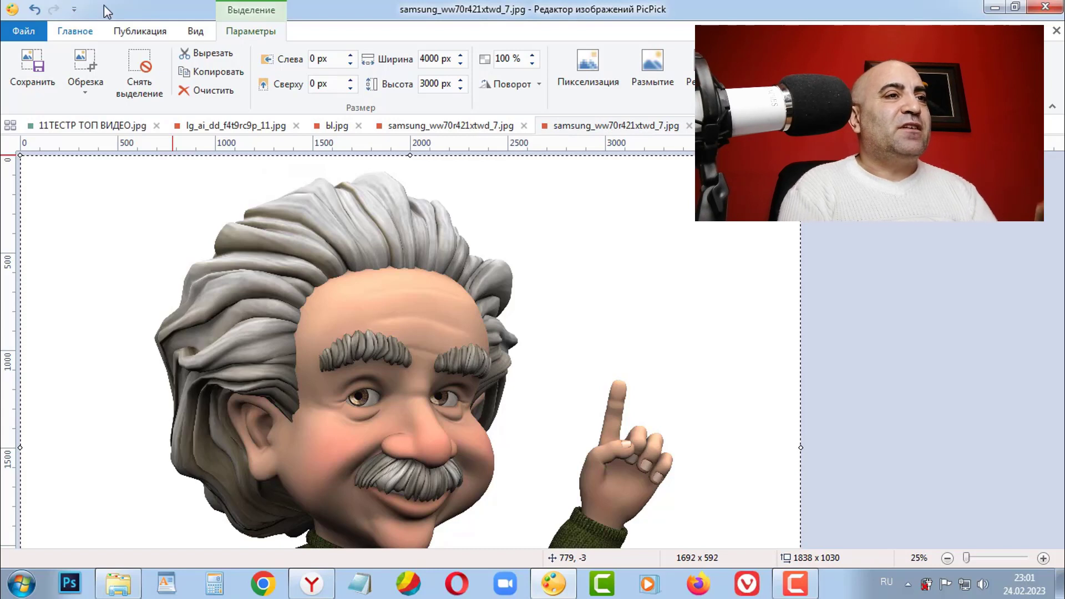
- Shrink Einstein, place it at the top-left, and stretch it to the canvas's full height
left_click(87, 35)
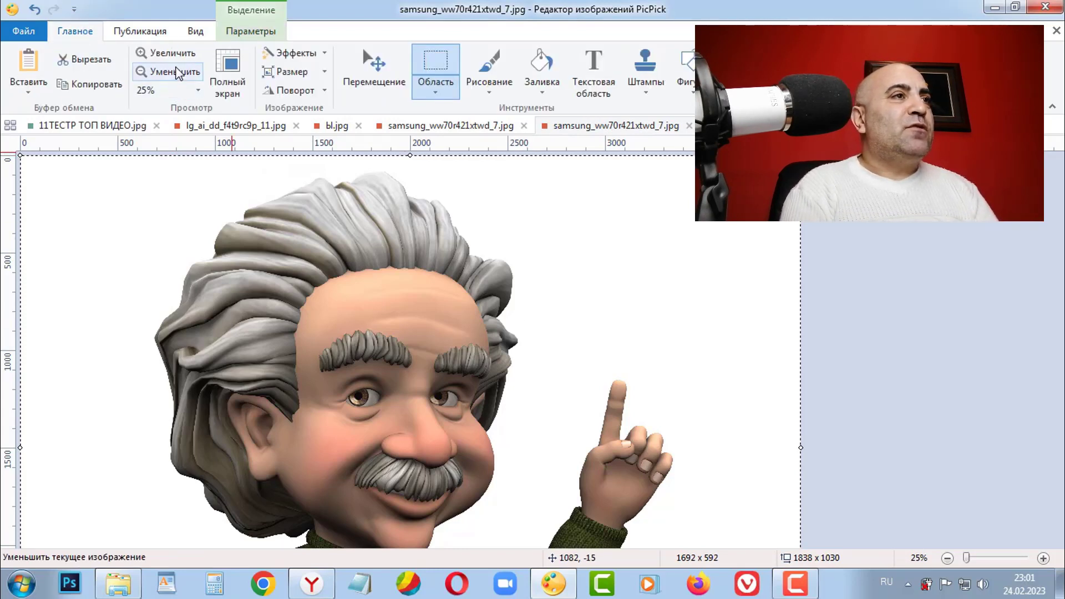
mouse_move(800, 155)
left_mouse_down()
mouse_move(293, 459)
mouse_move(255, 493)
left_mouse_up()
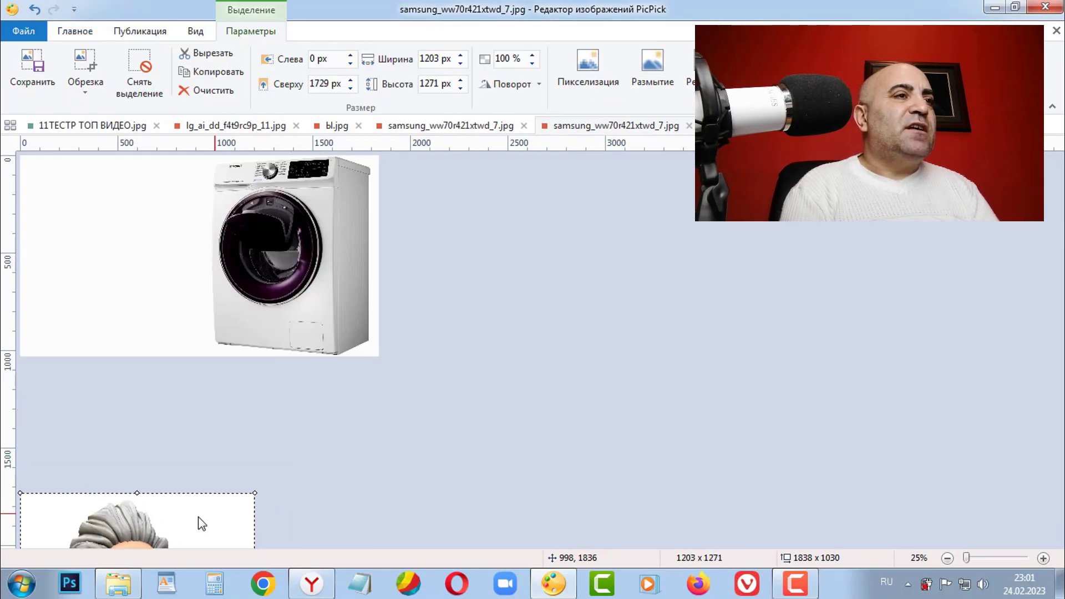
left_click_drag(190, 522, 204, 215)
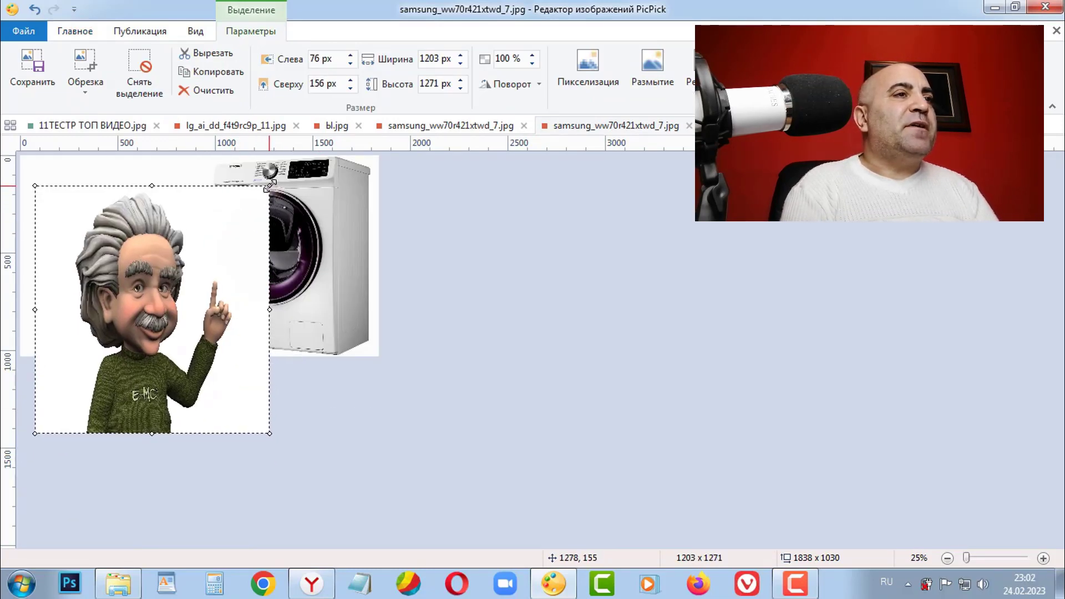
mouse_move(271, 184)
left_mouse_down()
mouse_move(256, 238)
mouse_move(230, 247)
left_mouse_up()
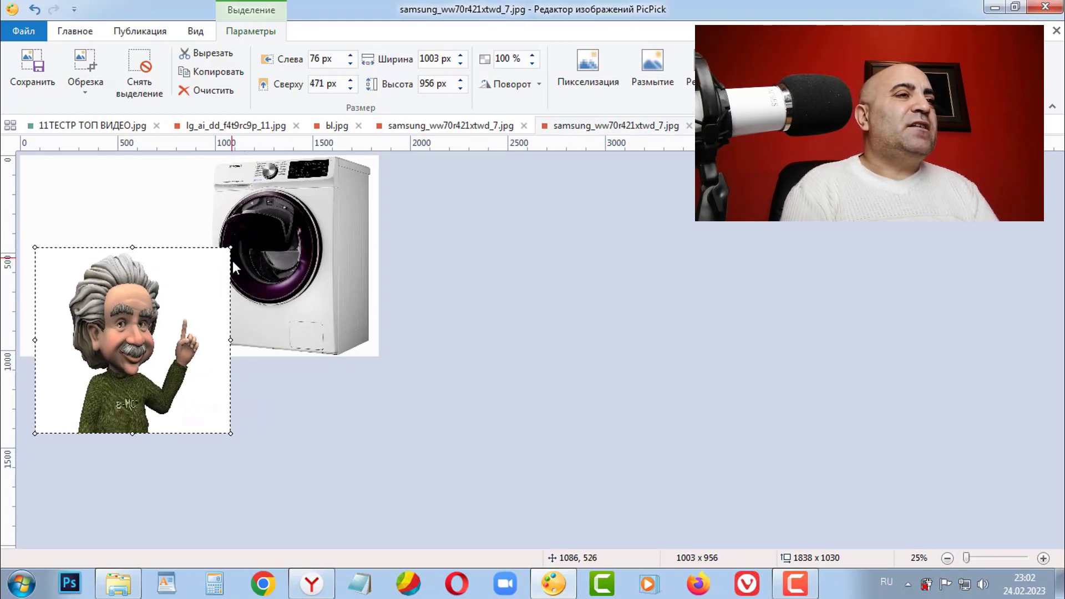
mouse_move(161, 367)
left_mouse_down()
mouse_move(155, 307)
mouse_move(139, 286)
left_mouse_up()
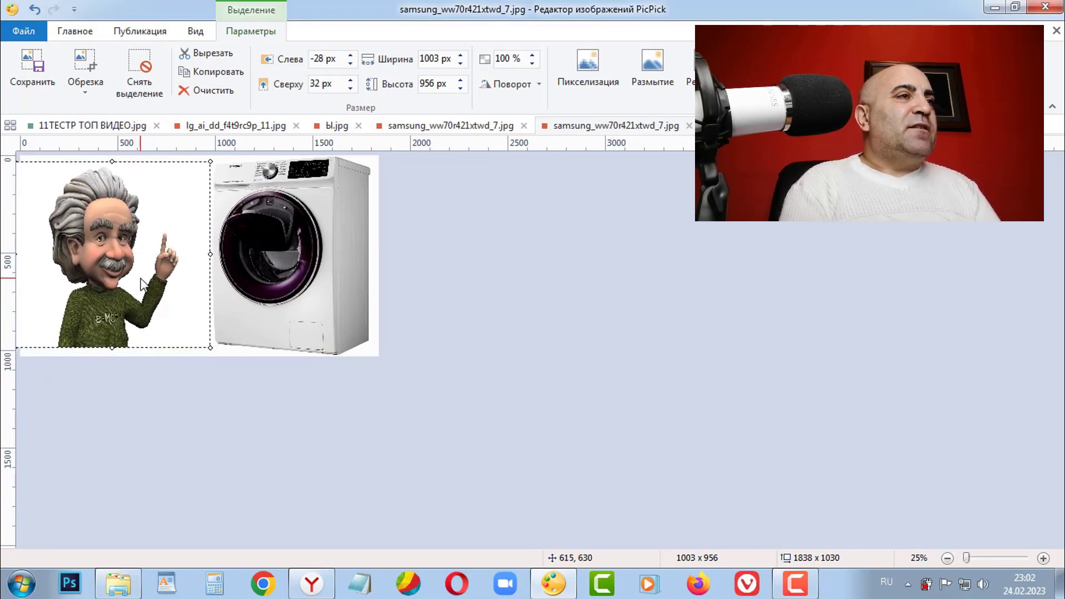
mouse_move(139, 281)
left_mouse_down()
mouse_move(155, 288)
mouse_move(157, 273)
mouse_move(138, 270)
mouse_move(188, 277)
mouse_move(183, 288)
mouse_move(139, 281)
left_mouse_up()
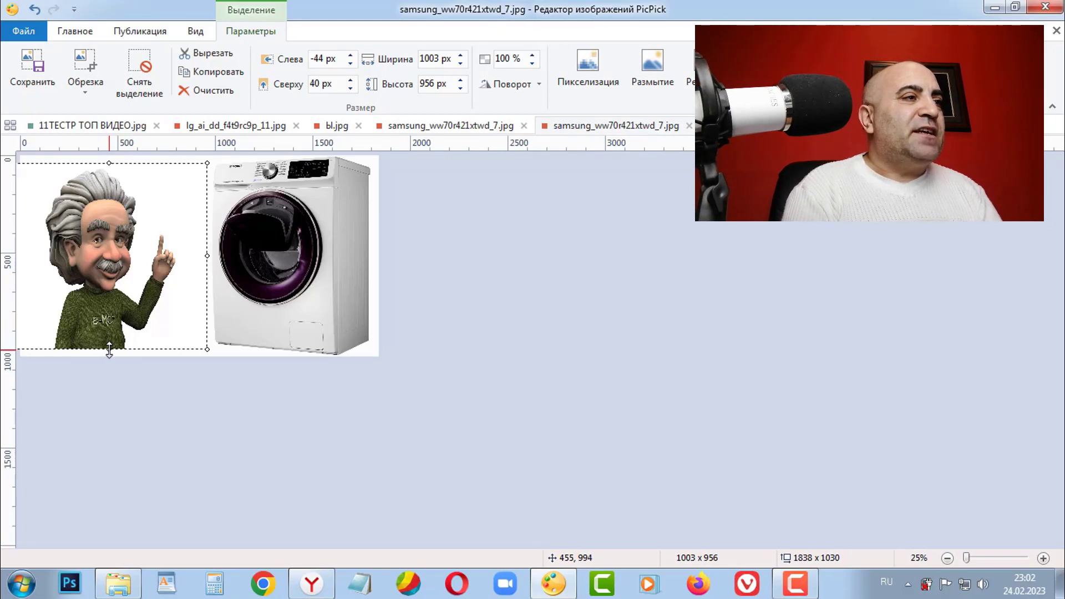
left_click_drag(109, 350, 108, 356)
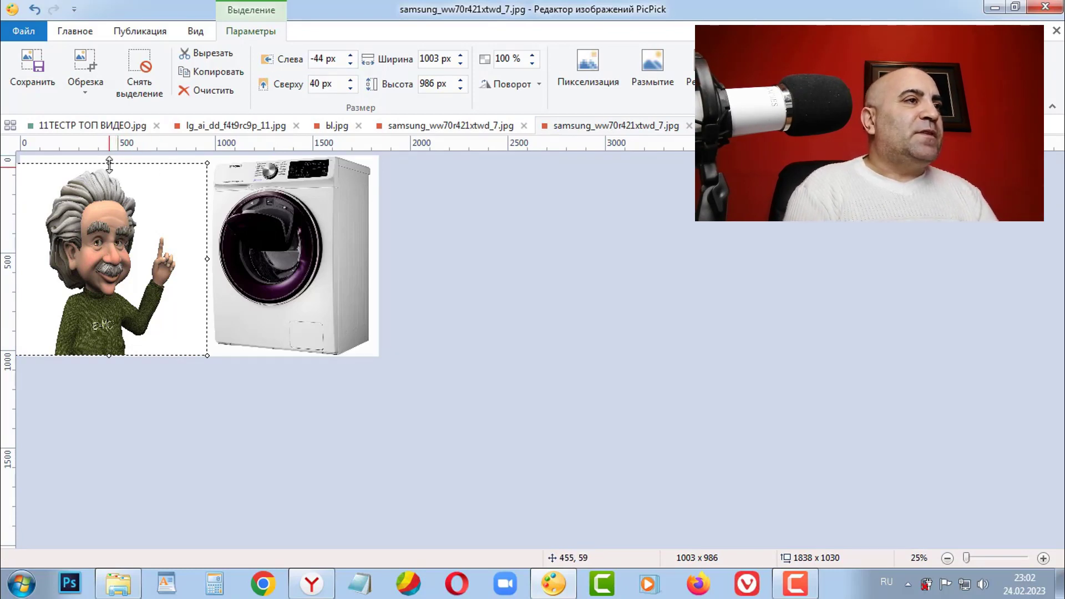
left_click_drag(110, 162, 110, 153)
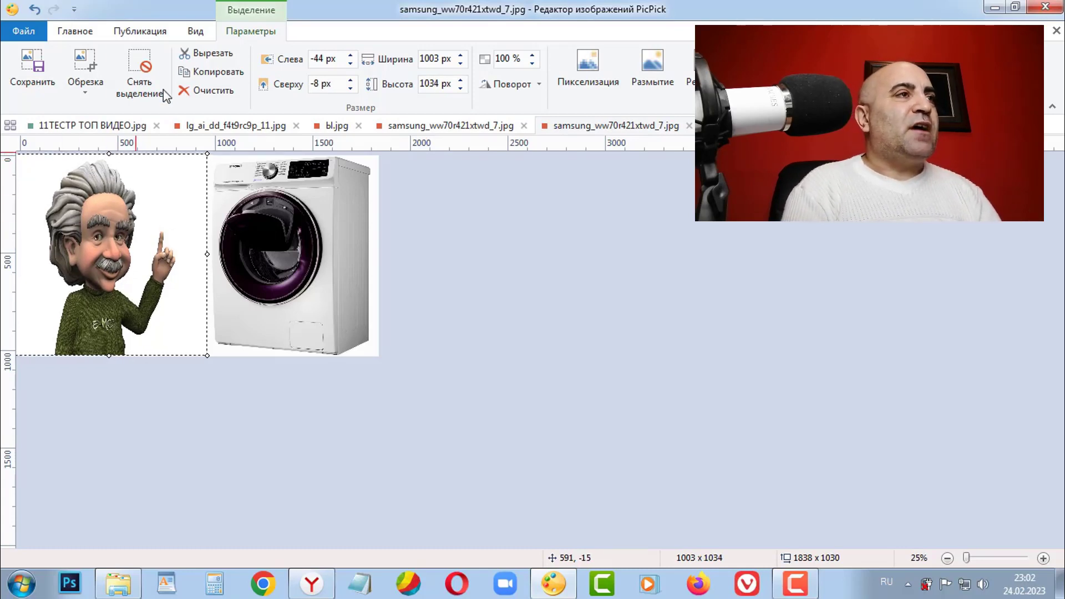
- Darken the Einstein picture to brightness -46 and raise its contrast to 29
left_click(75, 31)
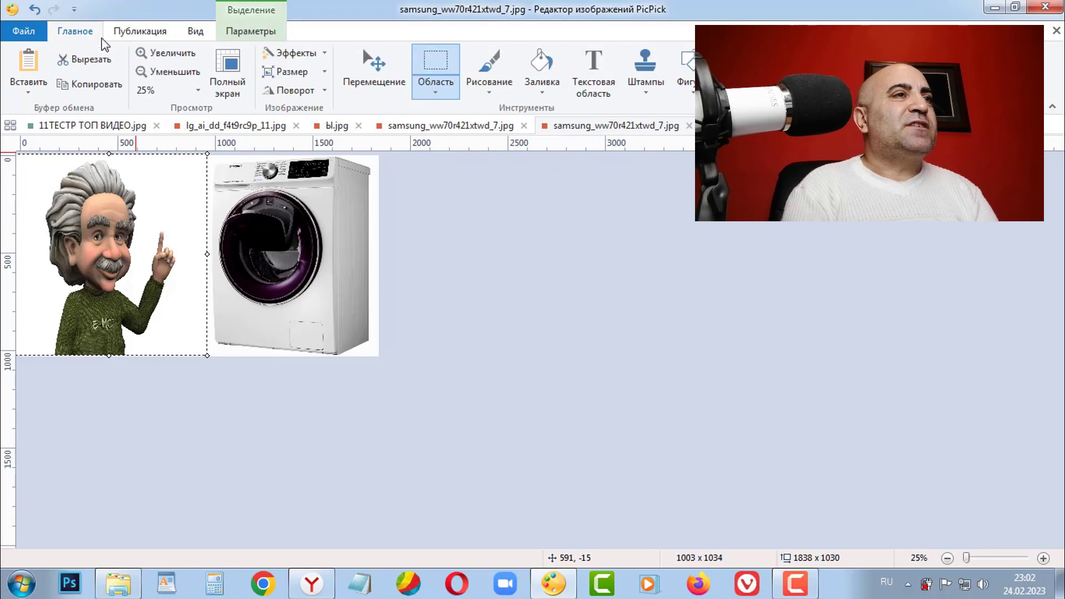
left_click(324, 58)
left_click(382, 209)
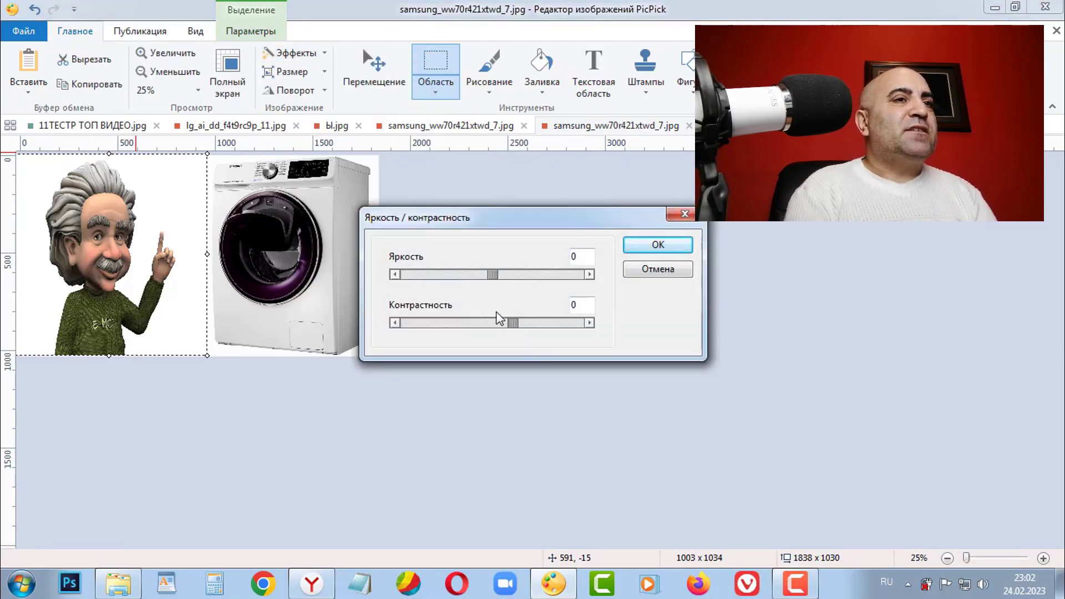
left_click_drag(511, 324, 511, 324)
left_click_drag(458, 282, 458, 282)
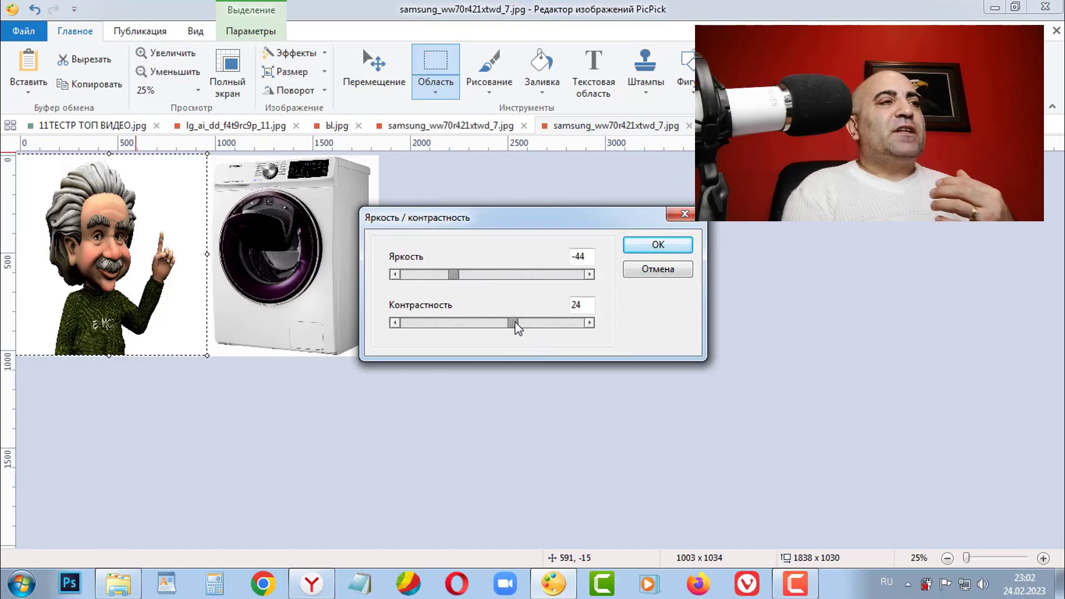
left_click_drag(514, 322, 519, 322)
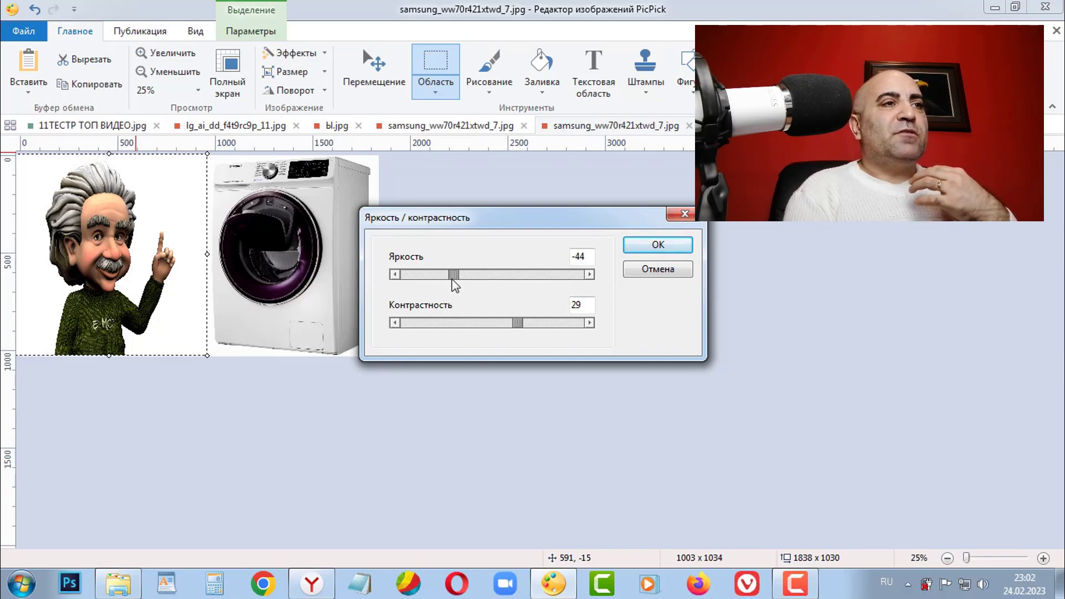
left_click_drag(454, 279, 453, 279)
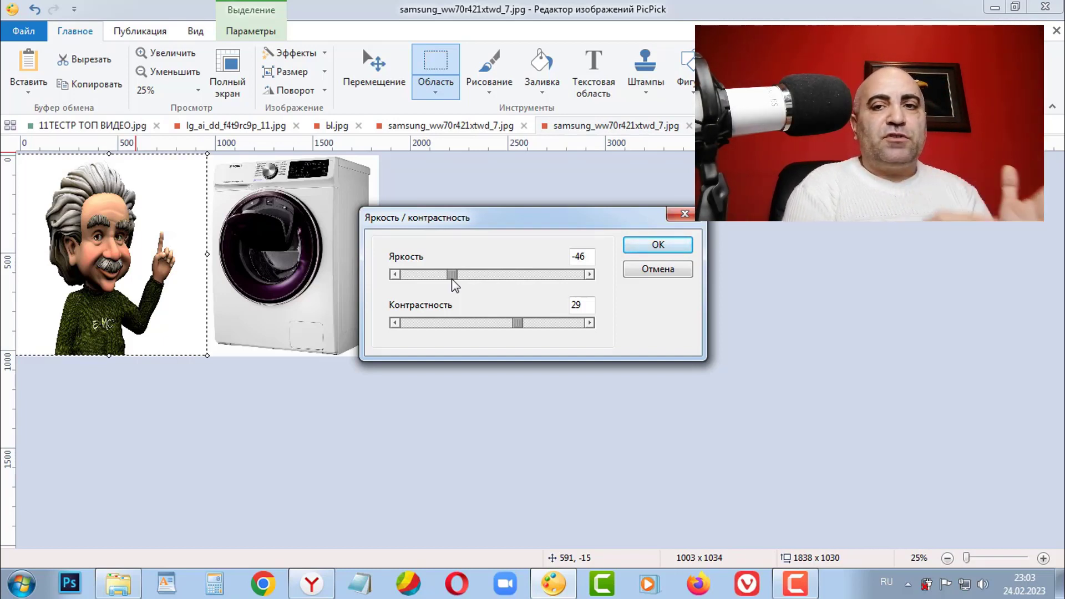
left_click(659, 248)
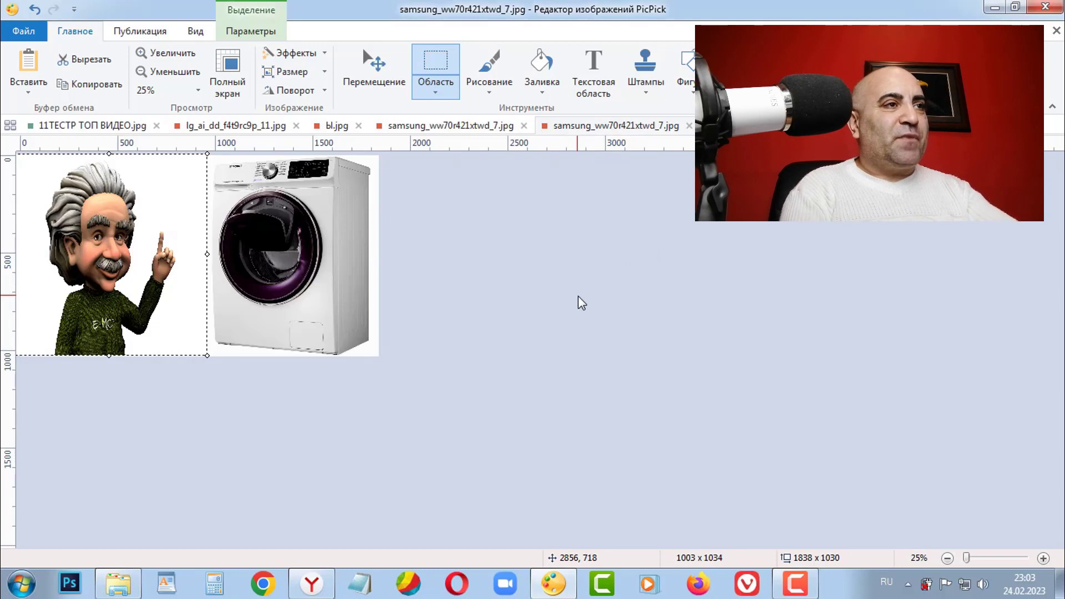
- Deselect Einstein, cancel the insert-from-file window, and return to the image search browser
left_click(528, 302)
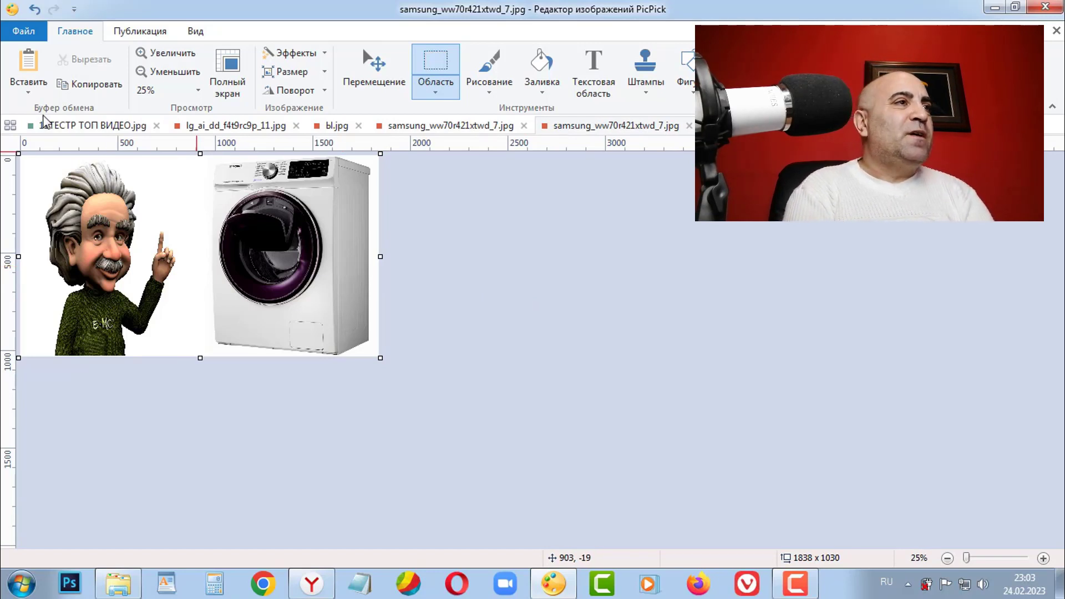
left_click(38, 98)
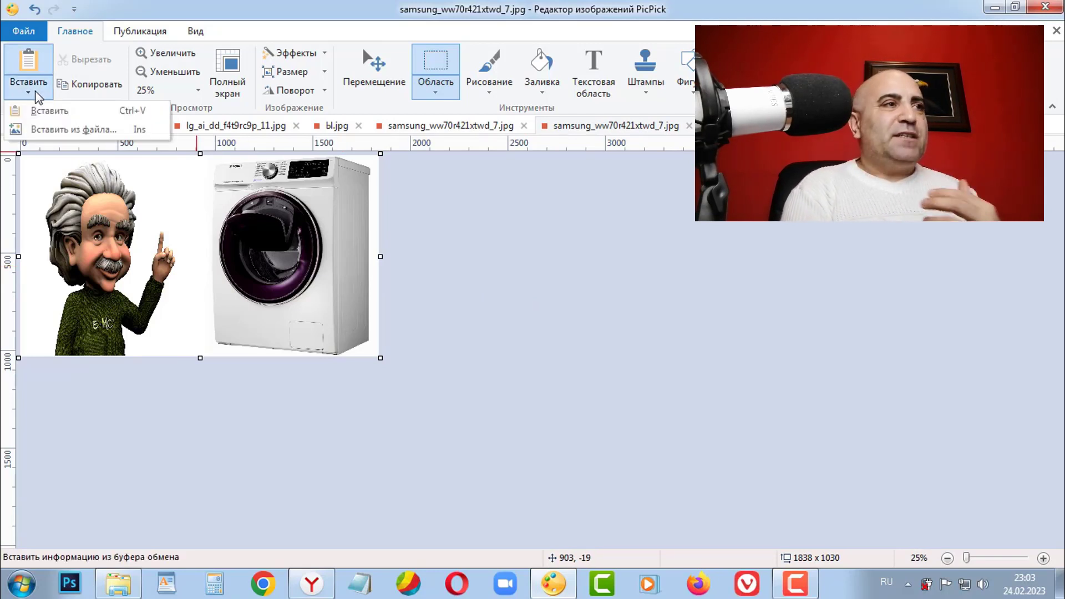
left_click(69, 133)
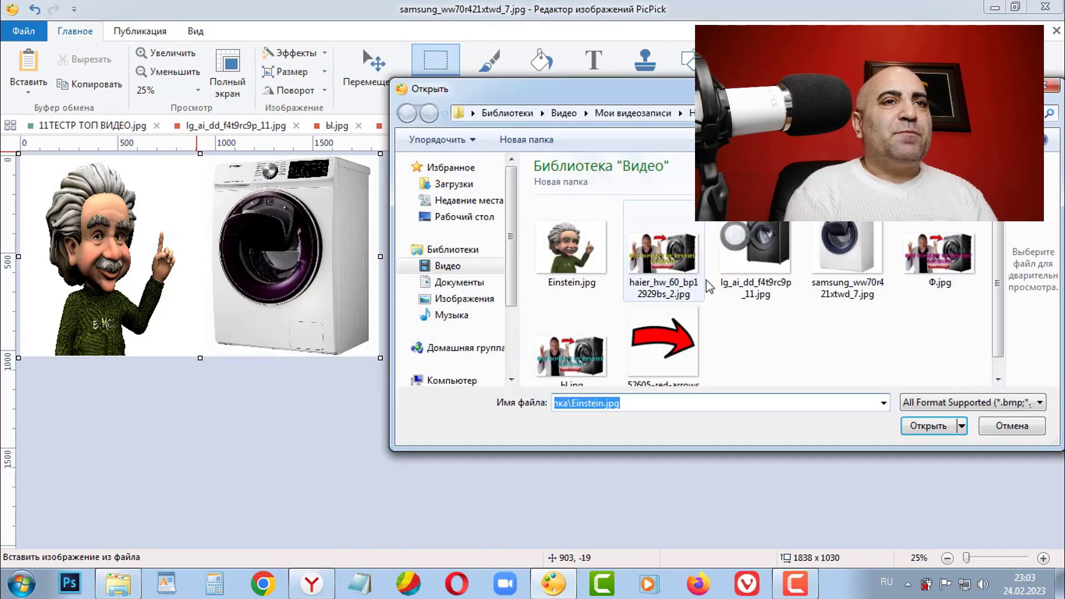
left_click(837, 319)
scroll(836, 319, "down", 1)
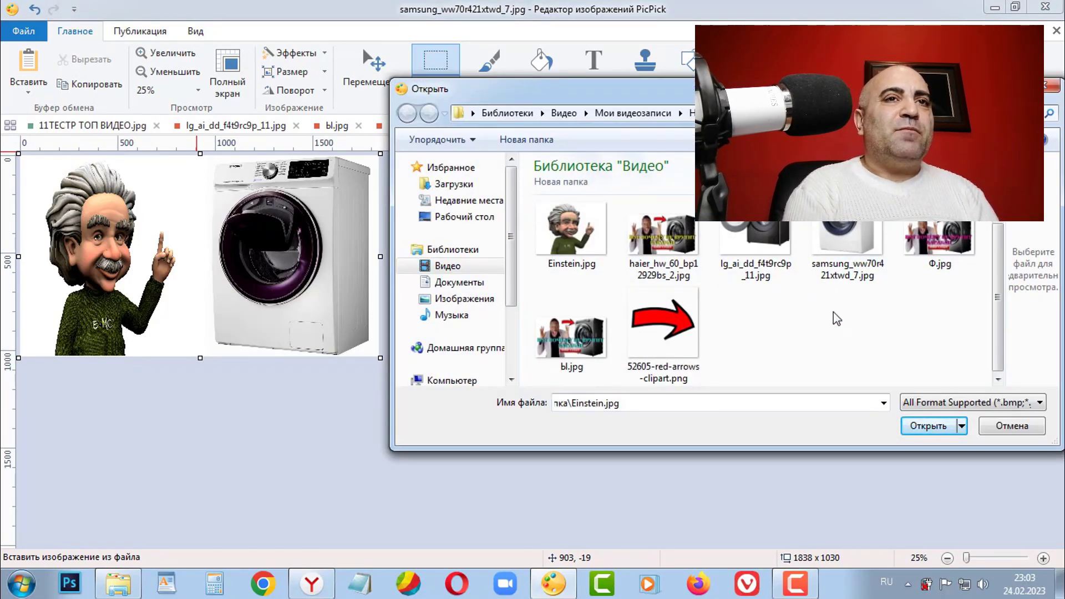
key("Escape")
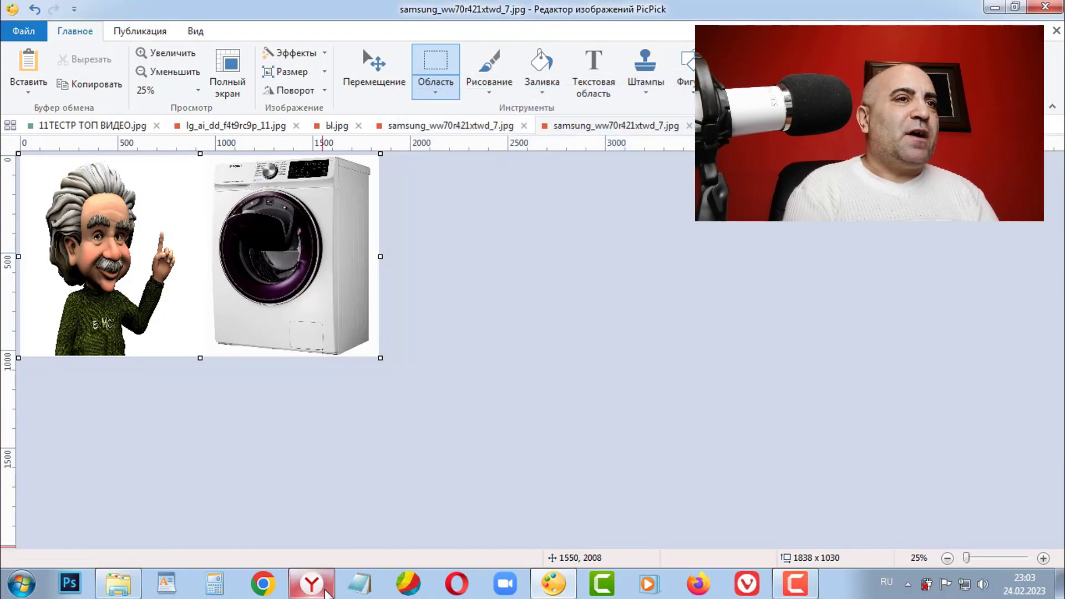
left_click(316, 589)
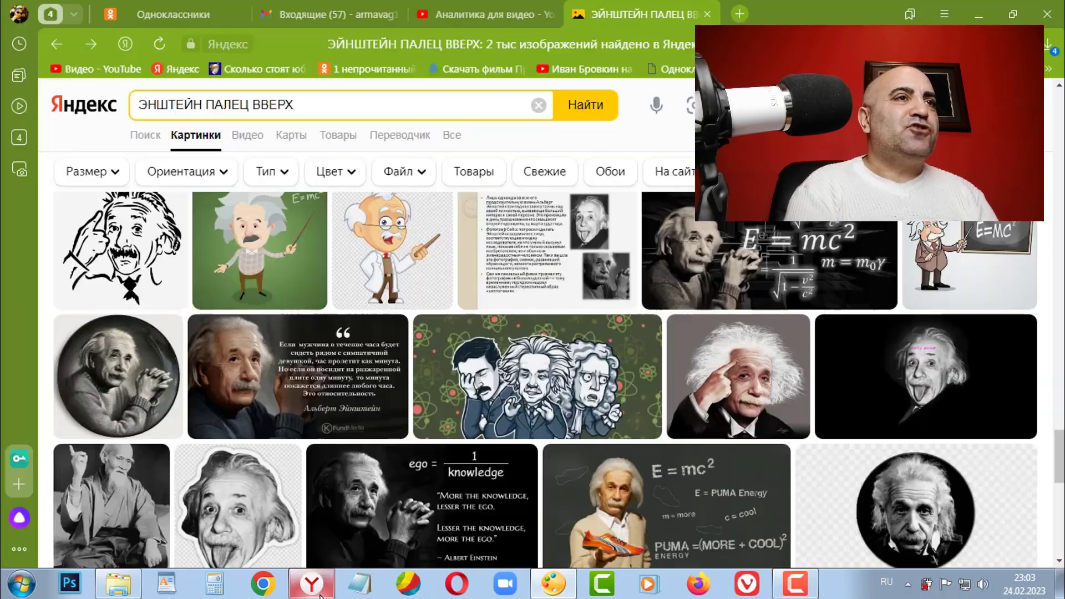
- Save the dark grey Haier washing machine image from the стиральная машина results into the new folder
left_click(56, 43)
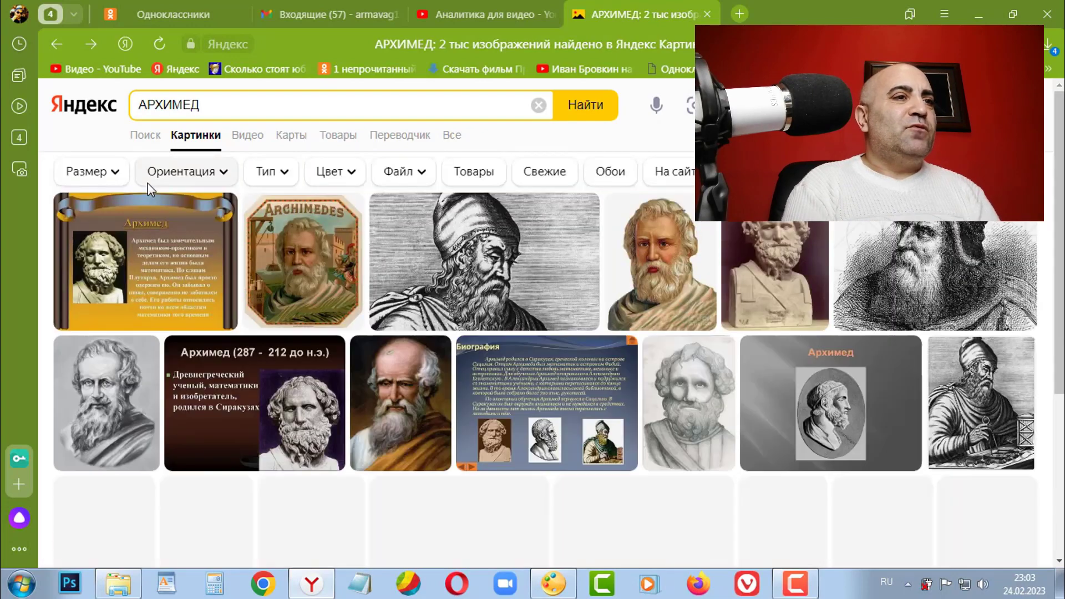
left_click(56, 38)
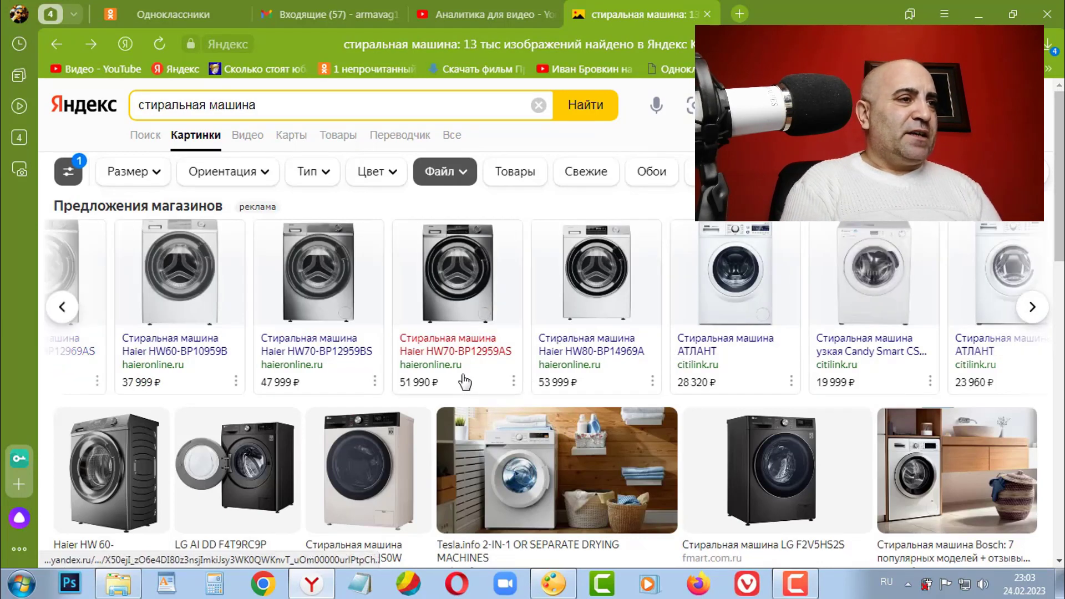
scroll(460, 372, "right", 2)
left_click(121, 487)
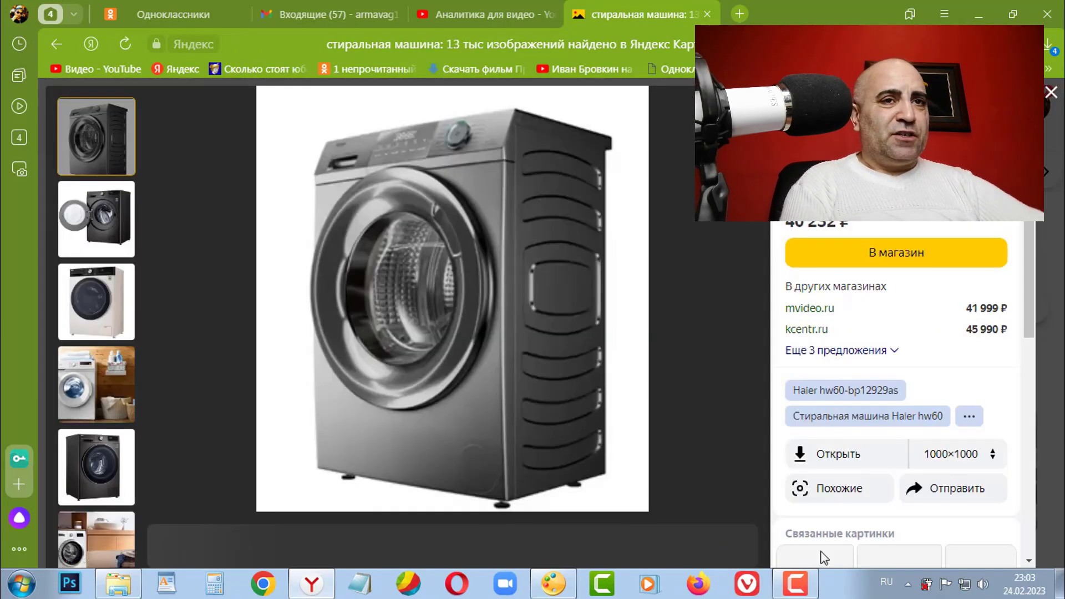
right_click(434, 302)
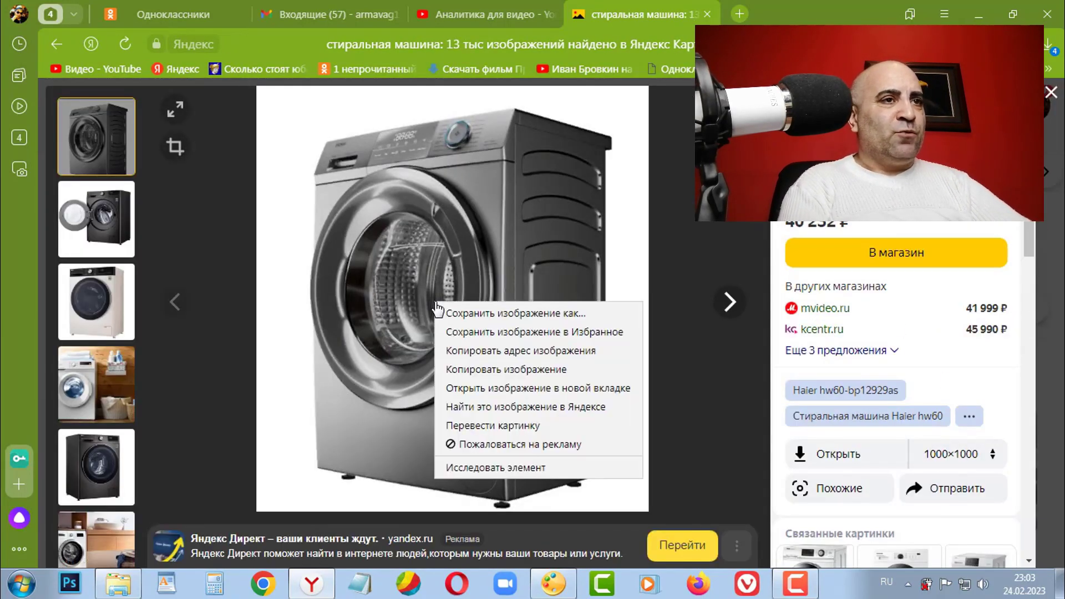
left_click(481, 315)
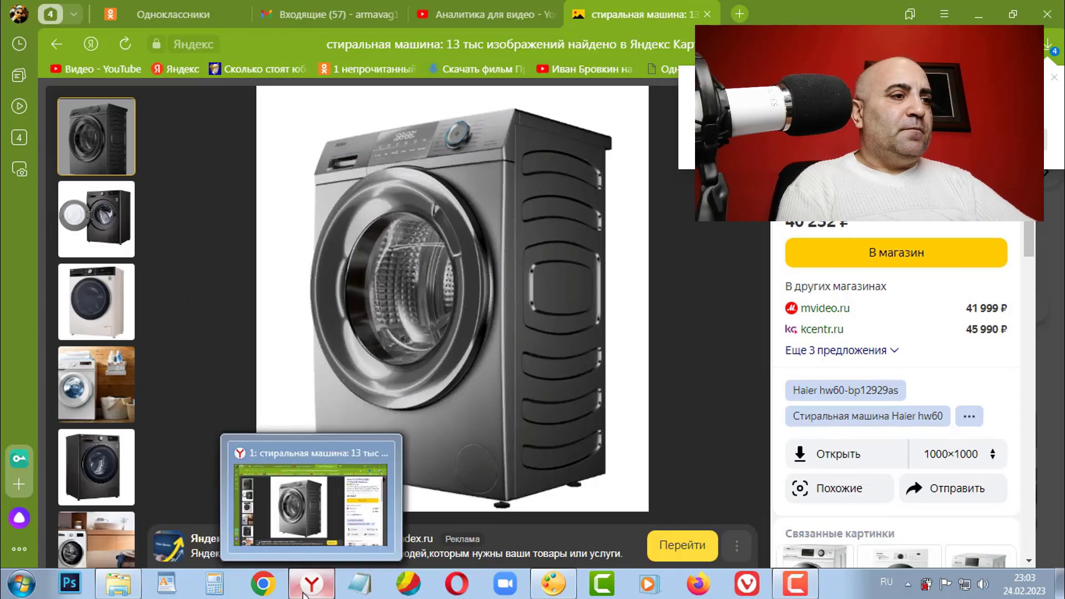
left_click(128, 585)
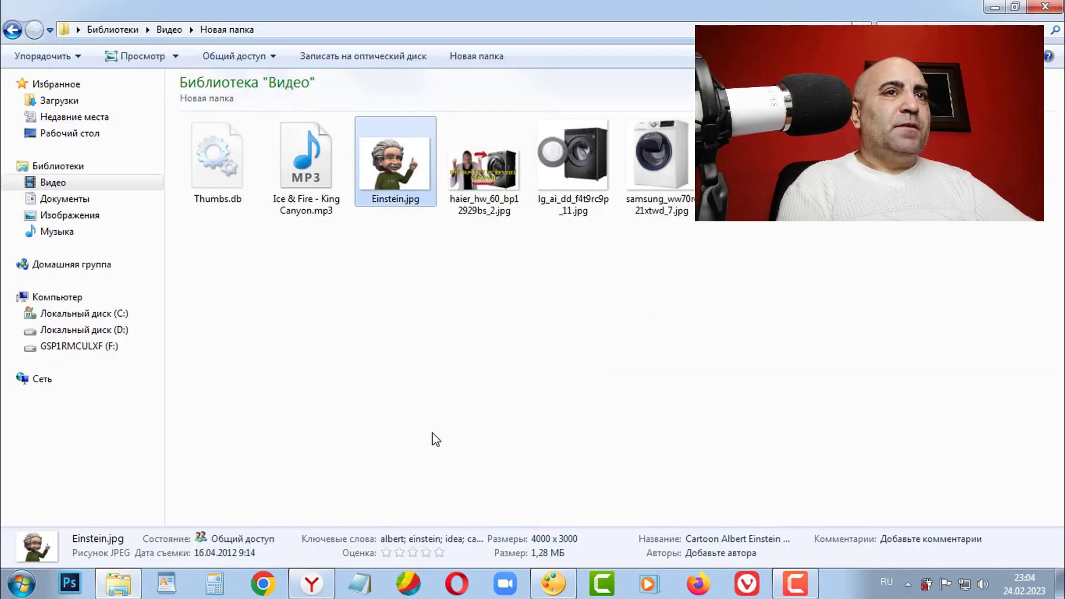
left_click(312, 583)
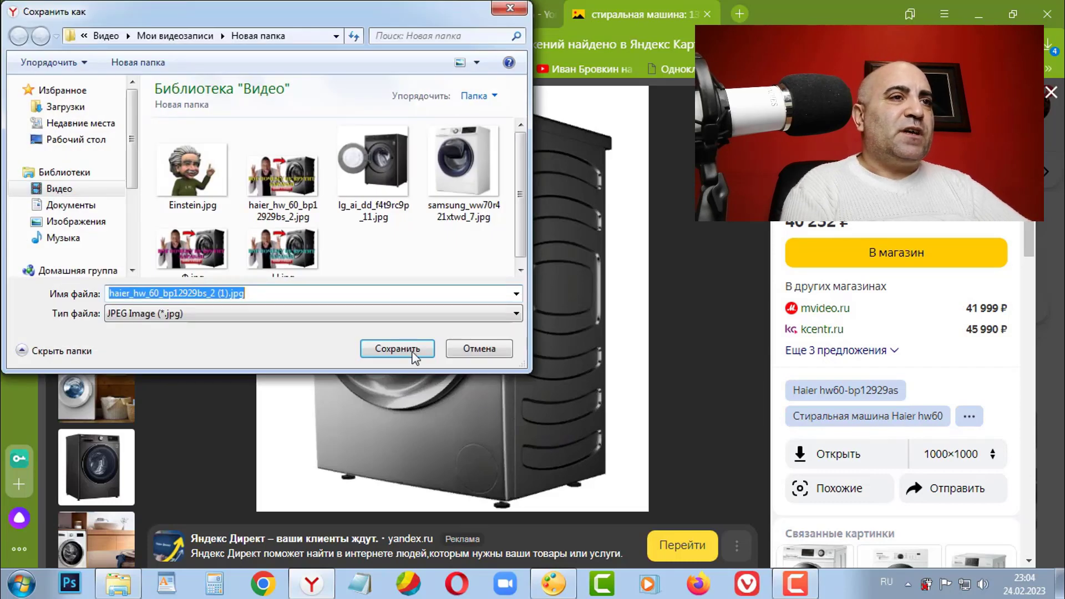
left_click(414, 355)
- Return to the PicPick collage and pick the eraser from the Рисование brushes
left_click(553, 584)
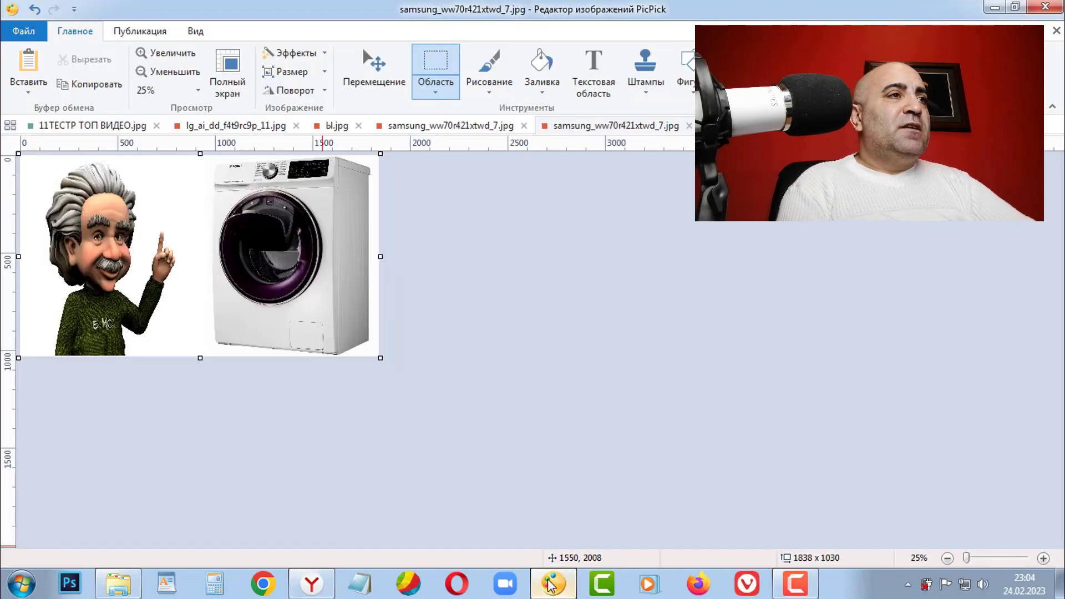
left_click(44, 93)
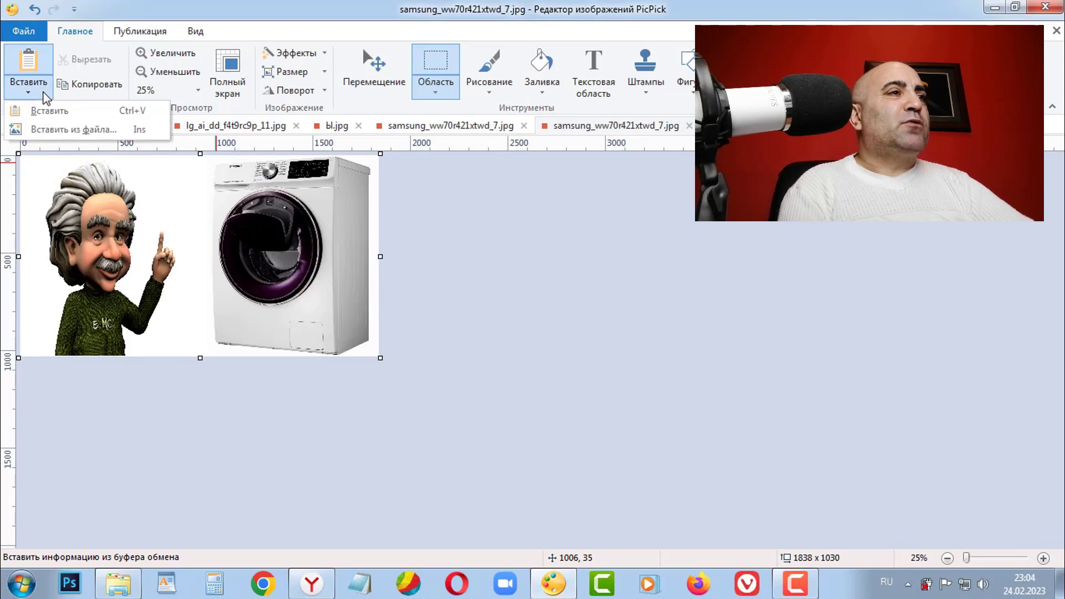
left_click(440, 238)
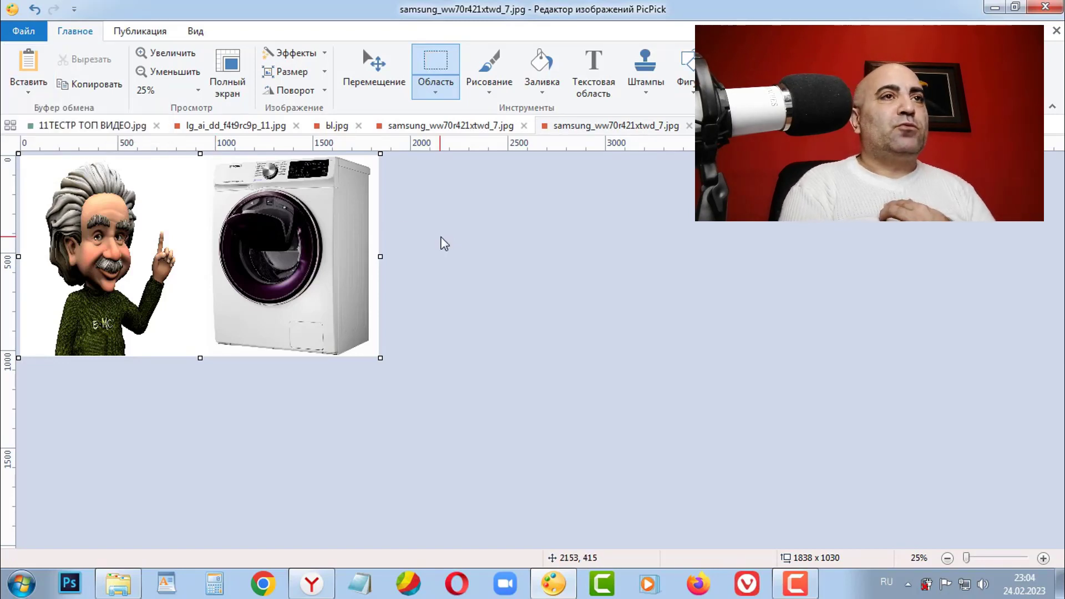
left_click(488, 91)
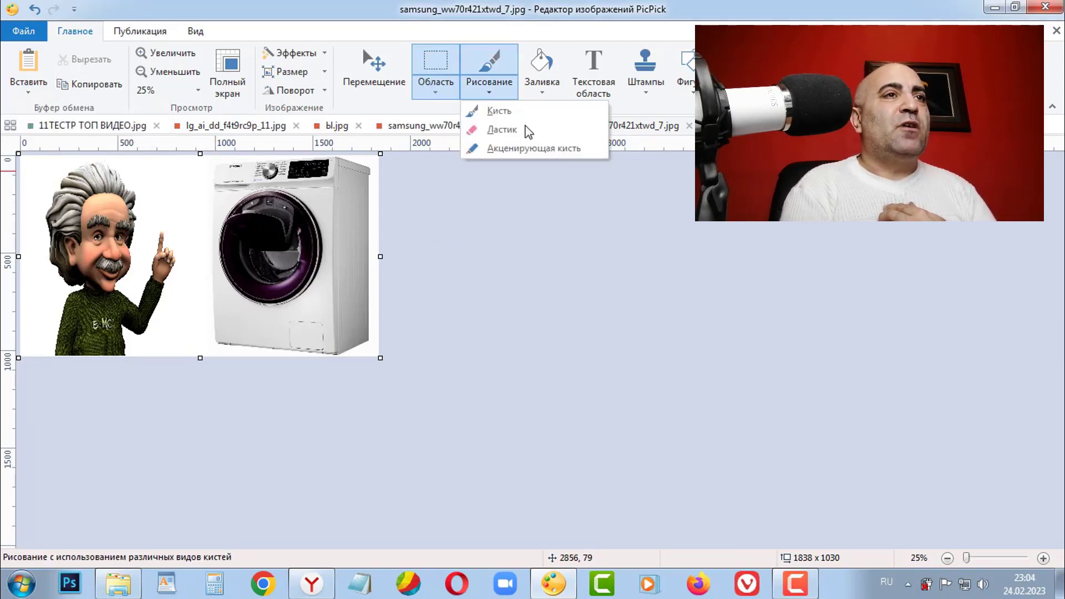
left_click(525, 132)
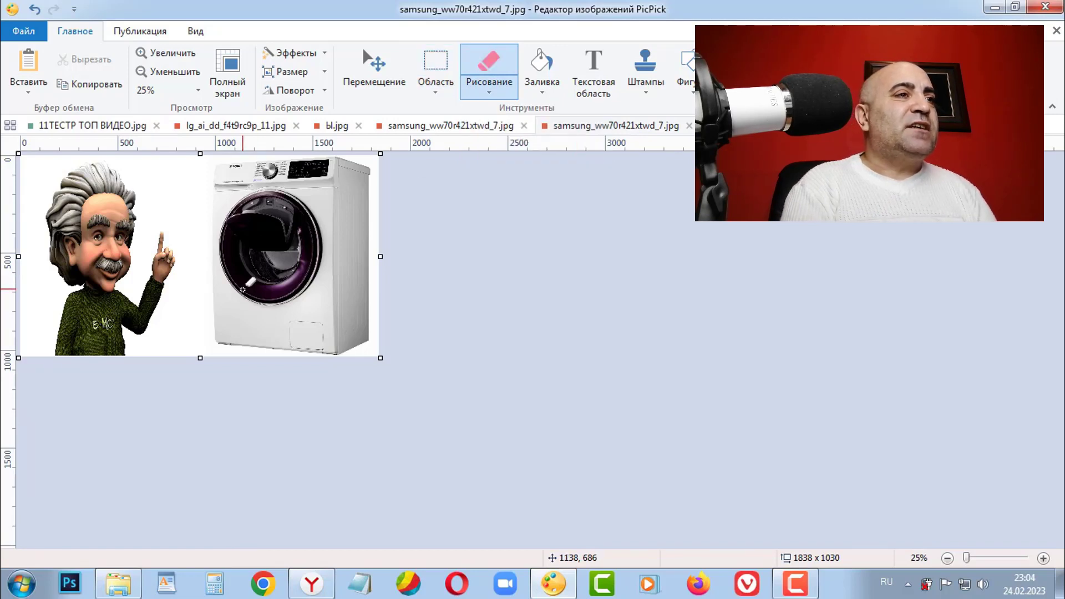
- Erase the white washer's door, left edge and top
left_click_drag(259, 181, 229, 307)
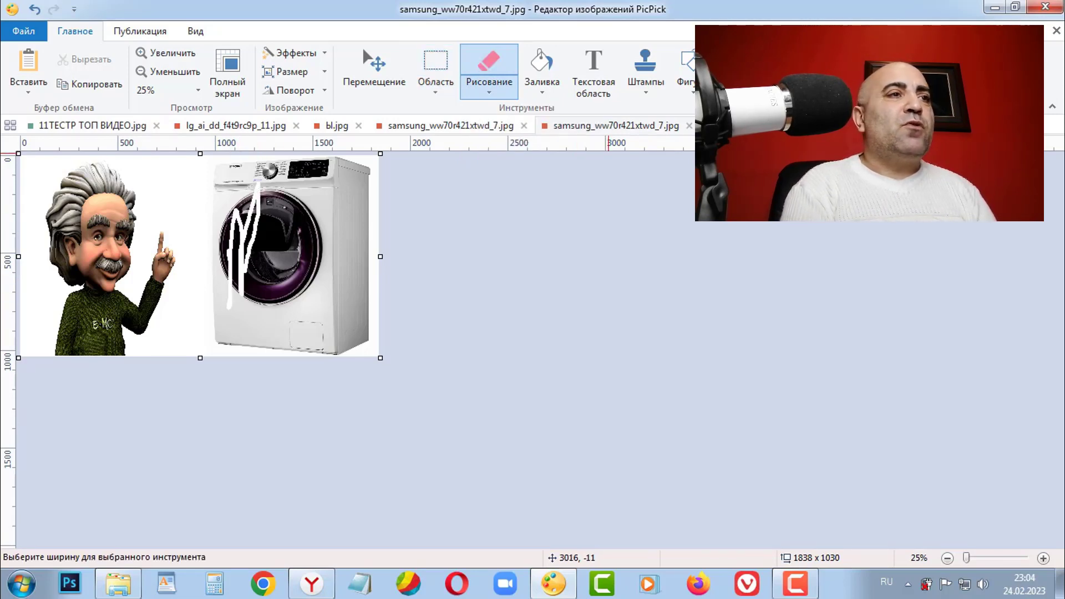
mouse_move(258, 246)
left_mouse_down()
mouse_move(208, 292)
mouse_move(218, 253)
left_mouse_up()
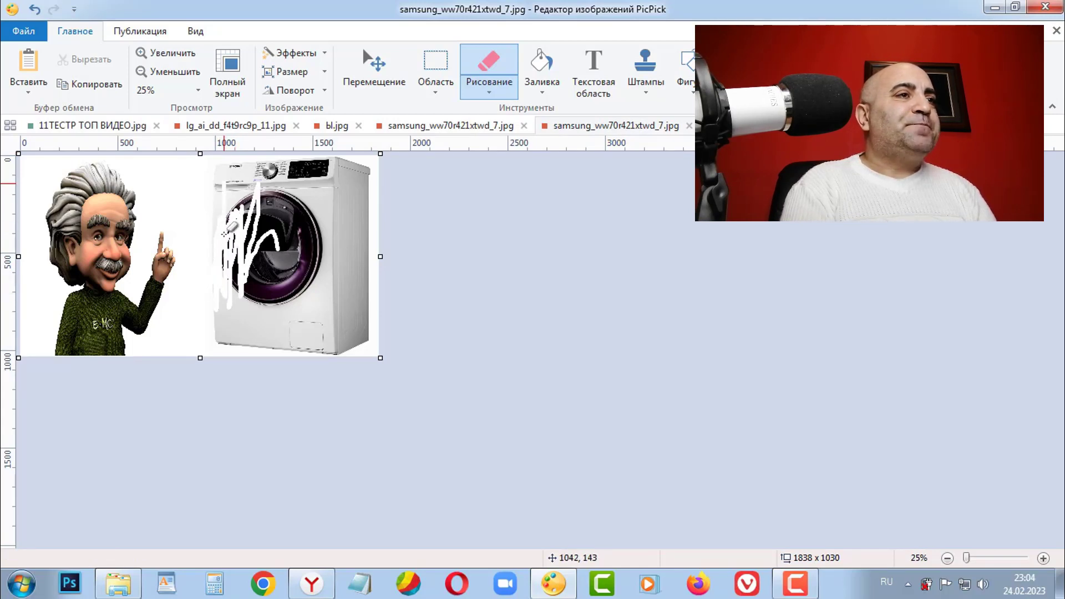
left_click_drag(225, 161, 220, 237)
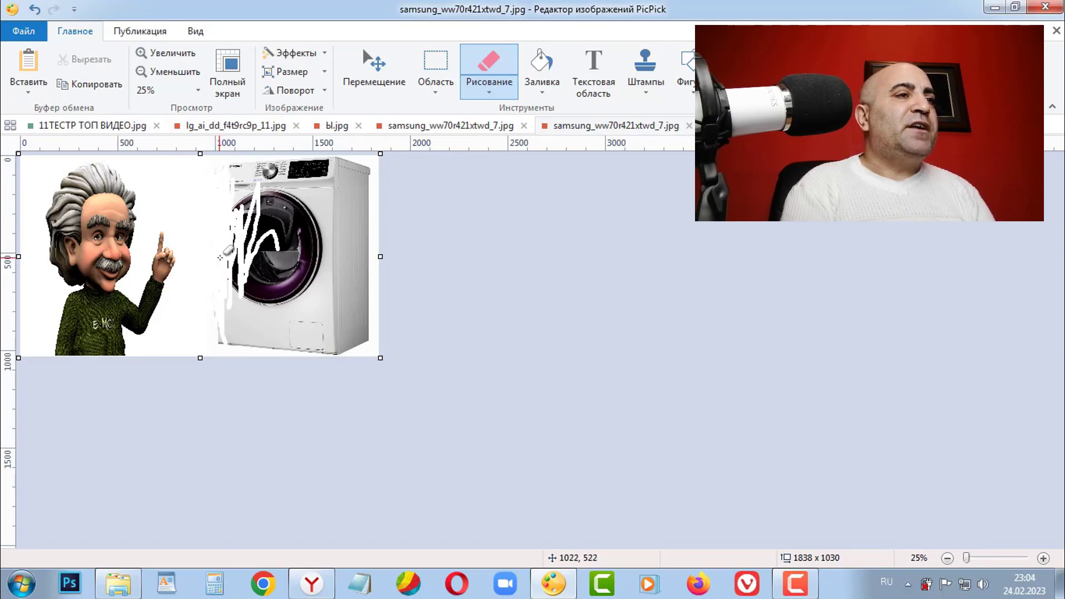
mouse_move(220, 257)
left_mouse_down()
mouse_move(231, 349)
mouse_move(233, 262)
mouse_move(222, 259)
left_mouse_up()
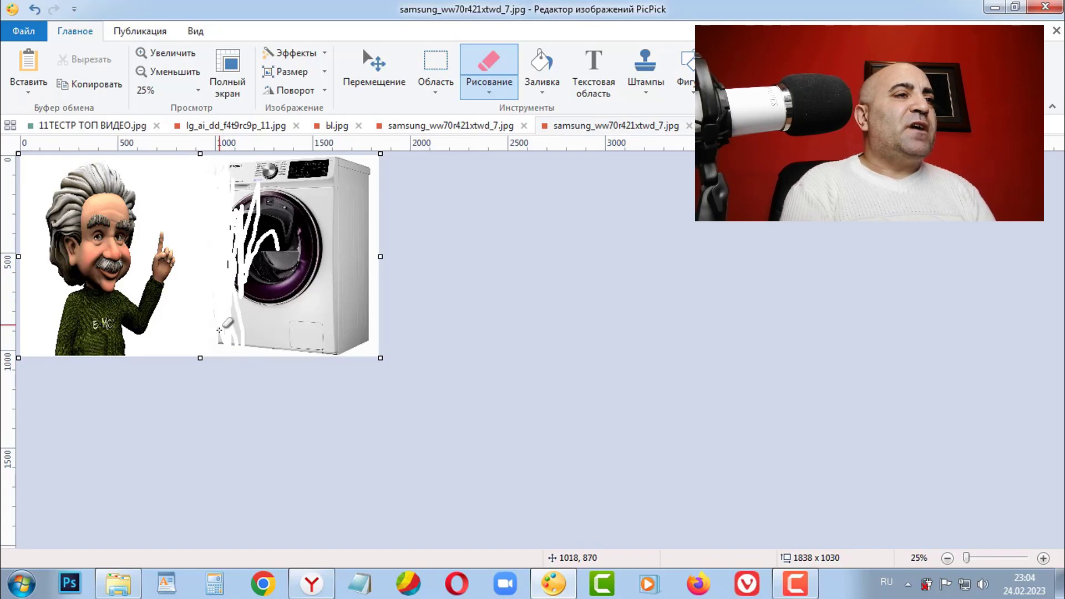
mouse_move(225, 330)
left_mouse_down()
mouse_move(226, 346)
mouse_move(253, 365)
mouse_move(234, 269)
mouse_move(237, 279)
left_mouse_up()
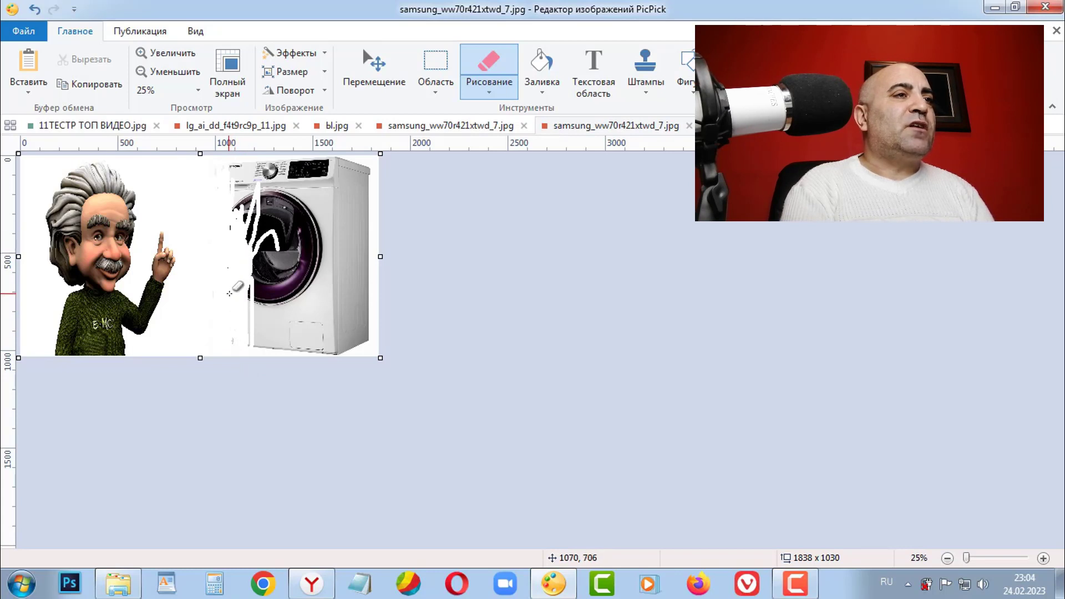
mouse_move(230, 293)
left_mouse_down()
mouse_move(247, 211)
mouse_move(233, 158)
mouse_move(344, 193)
mouse_move(310, 166)
mouse_move(355, 164)
mouse_move(292, 170)
mouse_move(413, 185)
left_mouse_up()
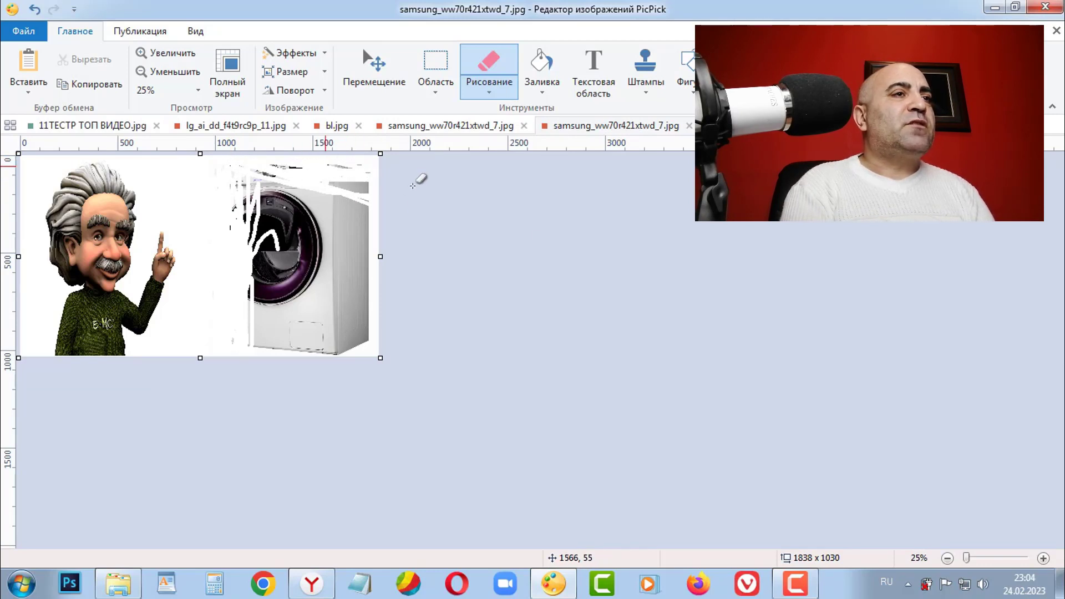
mouse_move(315, 167)
left_mouse_down()
mouse_move(368, 191)
mouse_move(303, 183)
mouse_move(277, 156)
mouse_move(300, 176)
mouse_move(284, 169)
left_mouse_up()
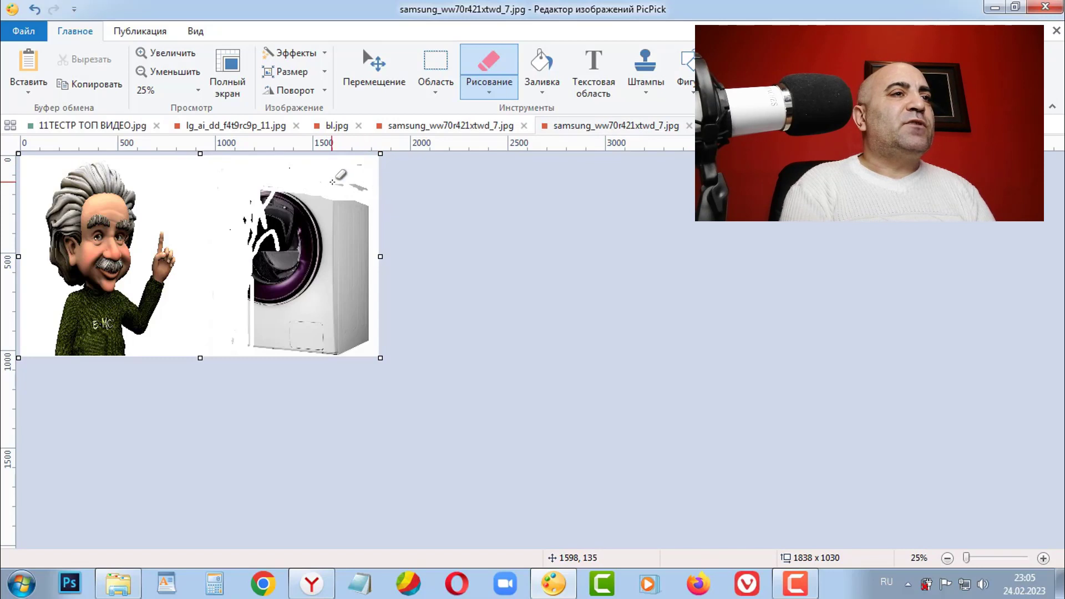
- Erase the washer's upper-right corner, right edge, bottom and lower body
mouse_move(369, 163)
left_mouse_down()
mouse_move(371, 251)
mouse_move(368, 178)
mouse_move(381, 240)
left_mouse_up()
left_click_drag(373, 278, 375, 260)
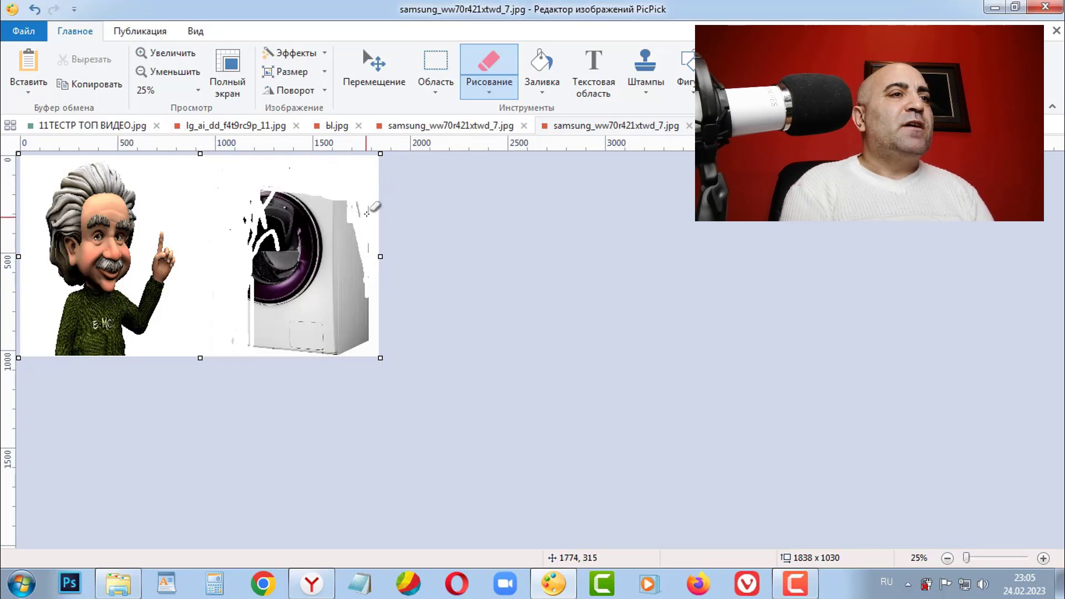
mouse_move(367, 267)
left_mouse_down()
mouse_move(369, 326)
mouse_move(288, 341)
mouse_move(338, 350)
left_mouse_up()
left_click_drag(257, 349, 335, 343)
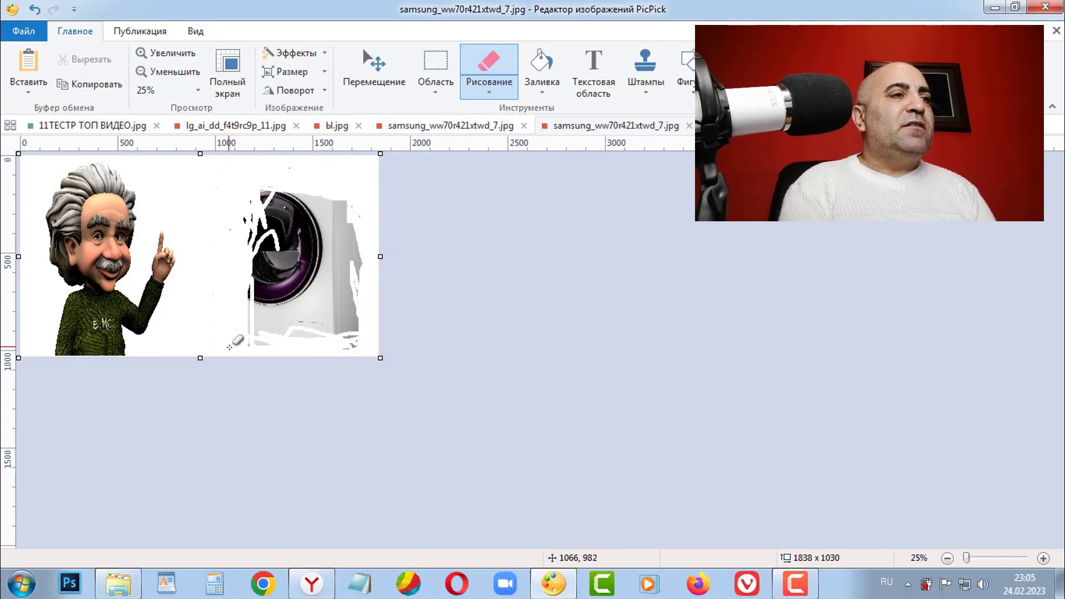
left_click_drag(229, 347, 258, 289)
left_click_drag(324, 325, 231, 324)
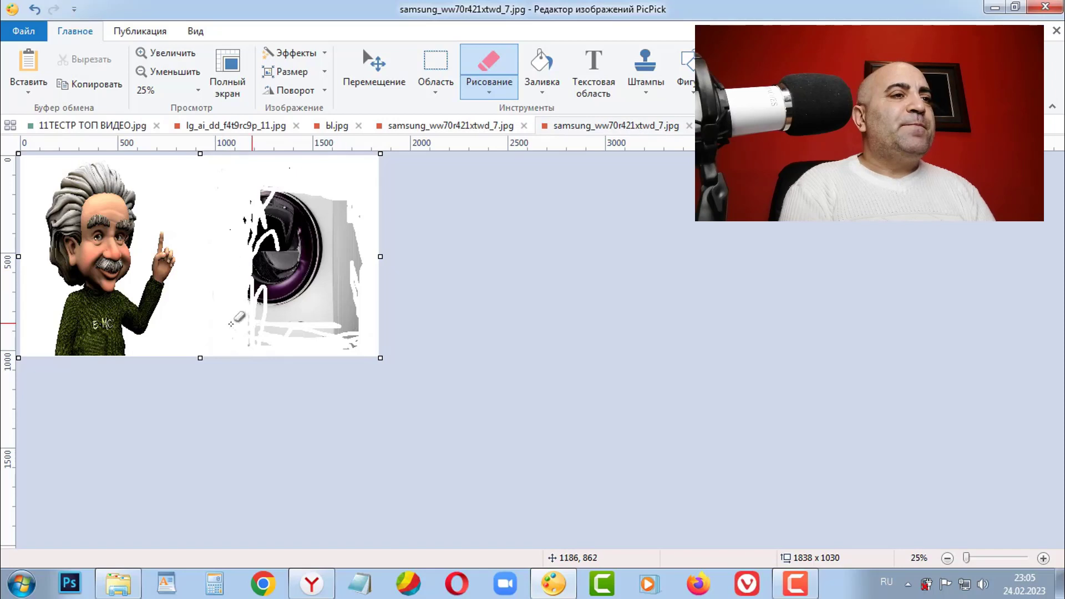
mouse_move(319, 338)
left_mouse_down()
mouse_move(266, 346)
mouse_move(346, 327)
left_mouse_up()
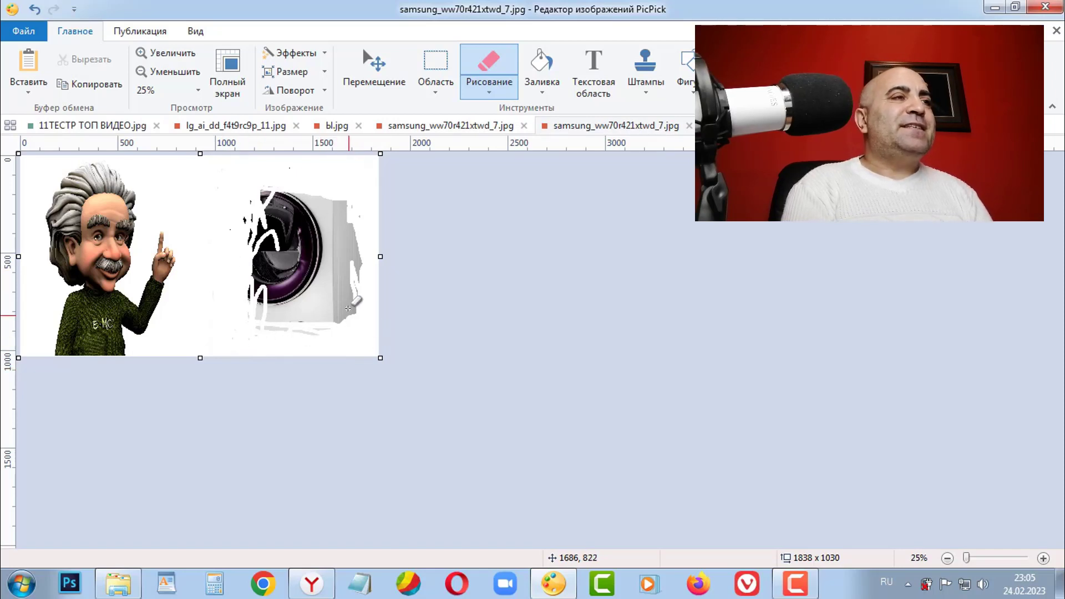
- Insert haier_hw_60_bp12929bs_2 (1).jpg from file into the collage
left_click(33, 94)
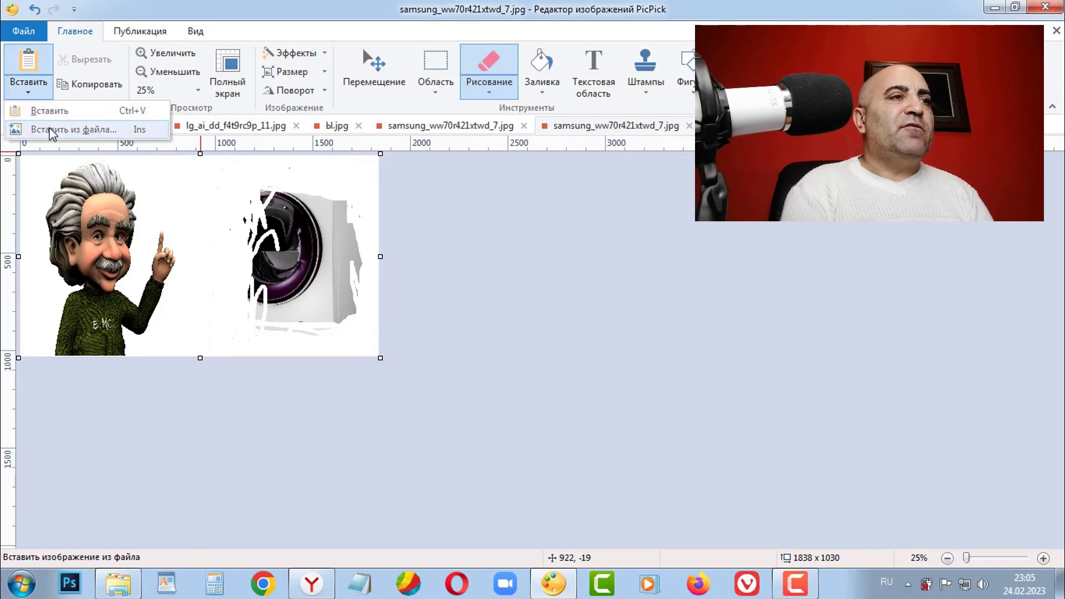
left_click(56, 131)
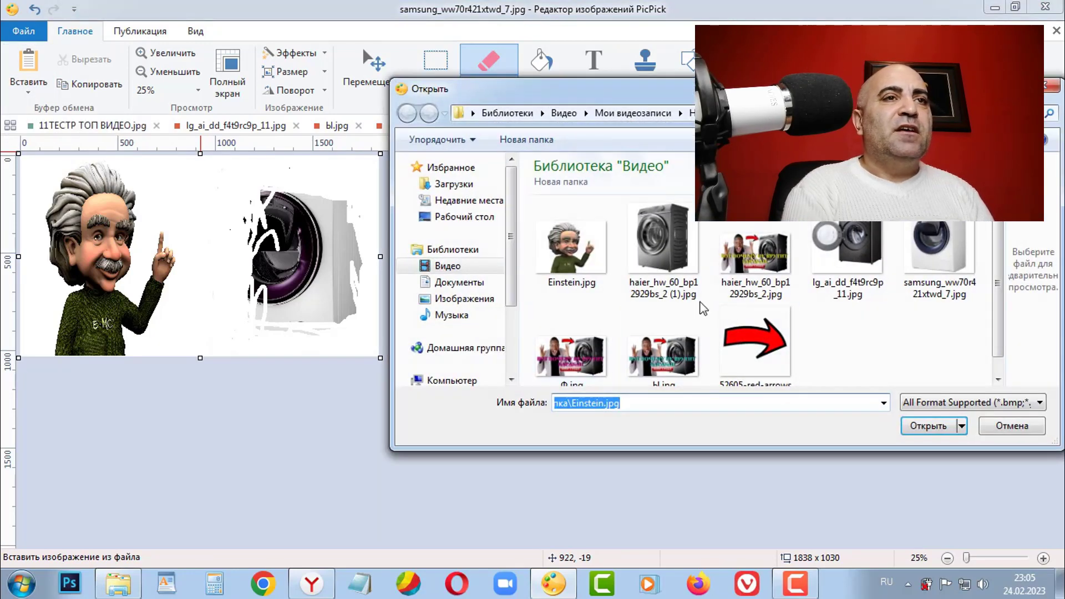
left_click(662, 249)
left_click(928, 426)
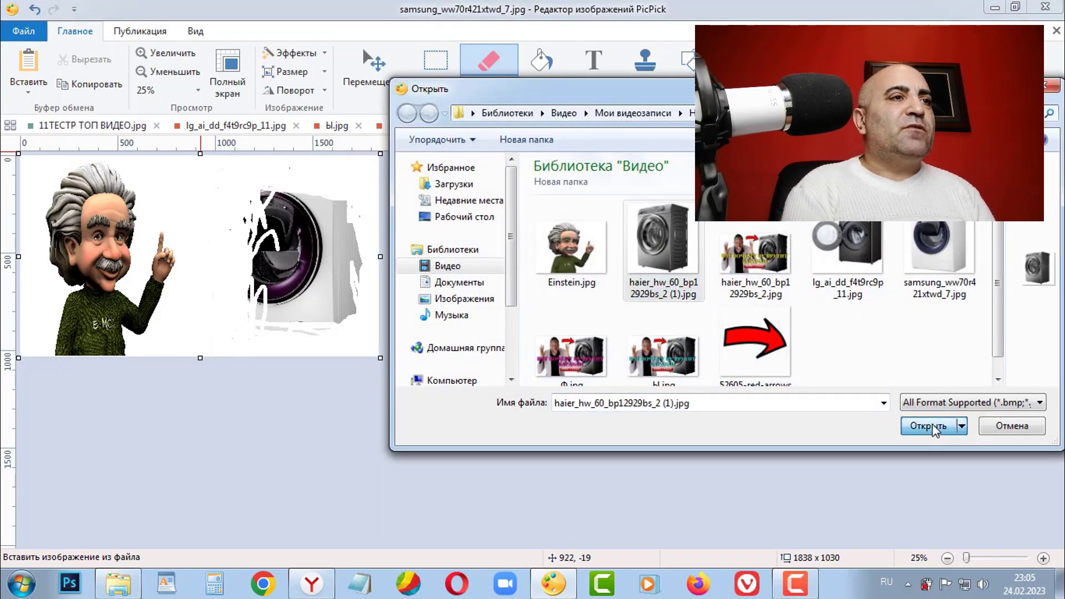
- Move the Haier washer beside Einstein and enlarge it to 1104×1020
left_click_drag(108, 281, 263, 288)
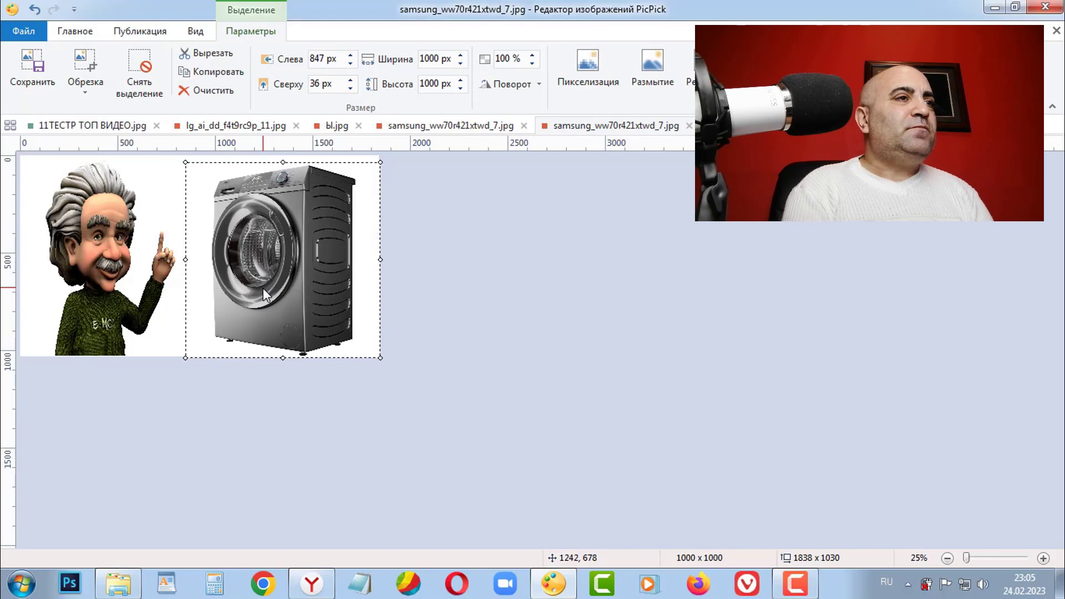
left_click_drag(264, 289, 269, 291)
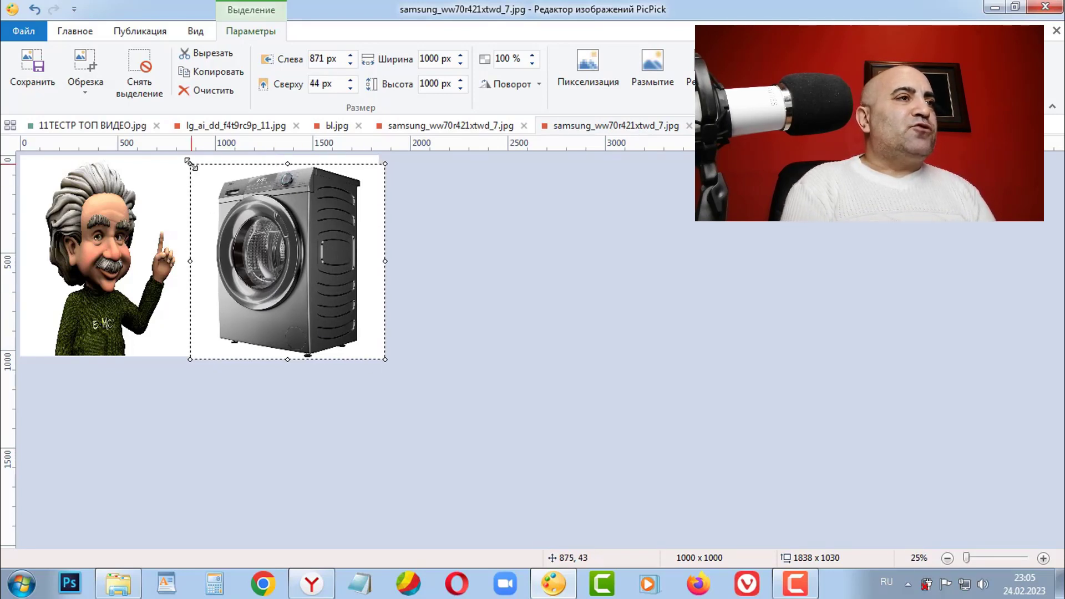
mouse_move(190, 164)
left_mouse_down()
mouse_move(161, 154)
mouse_move(170, 160)
left_mouse_up()
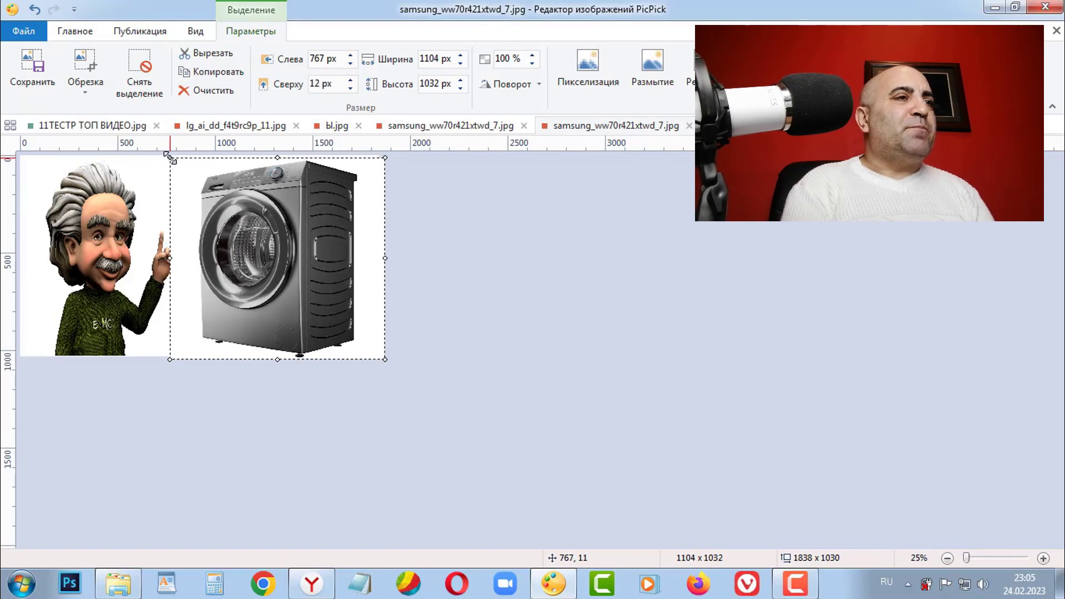
left_click_drag(253, 271, 262, 269)
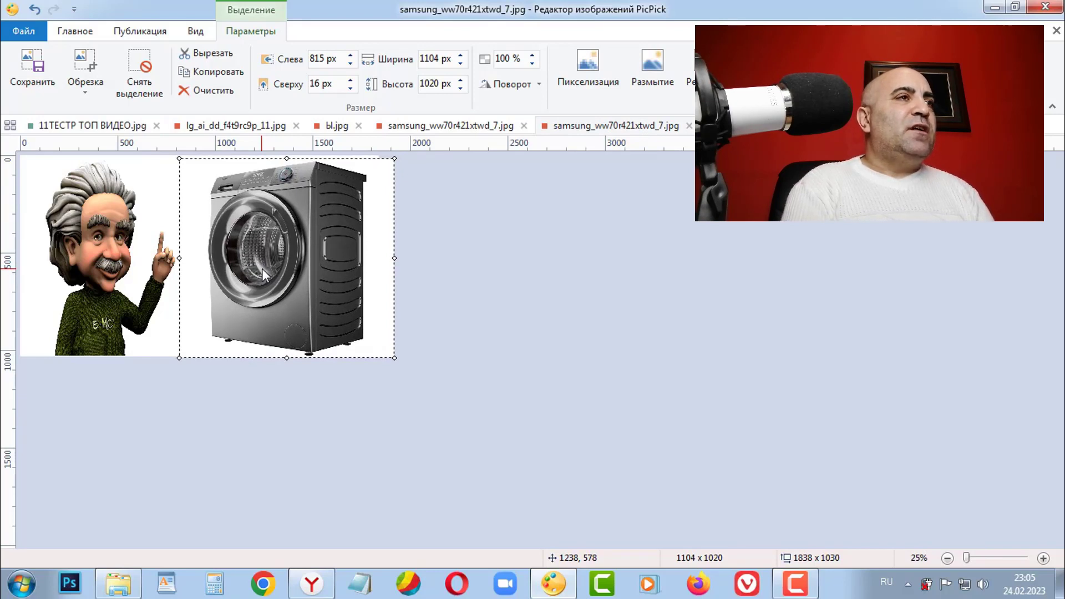
left_click(75, 30)
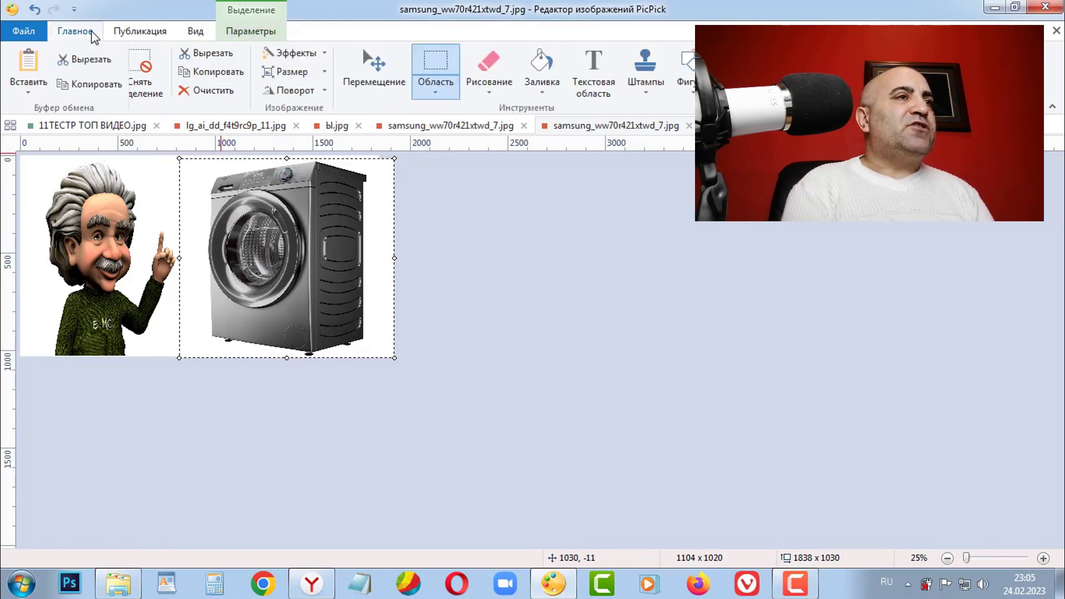
- Apply a first brightness/contrast pass of roughly -32 brightness and 20 contrast
left_click(317, 60)
left_click(377, 207)
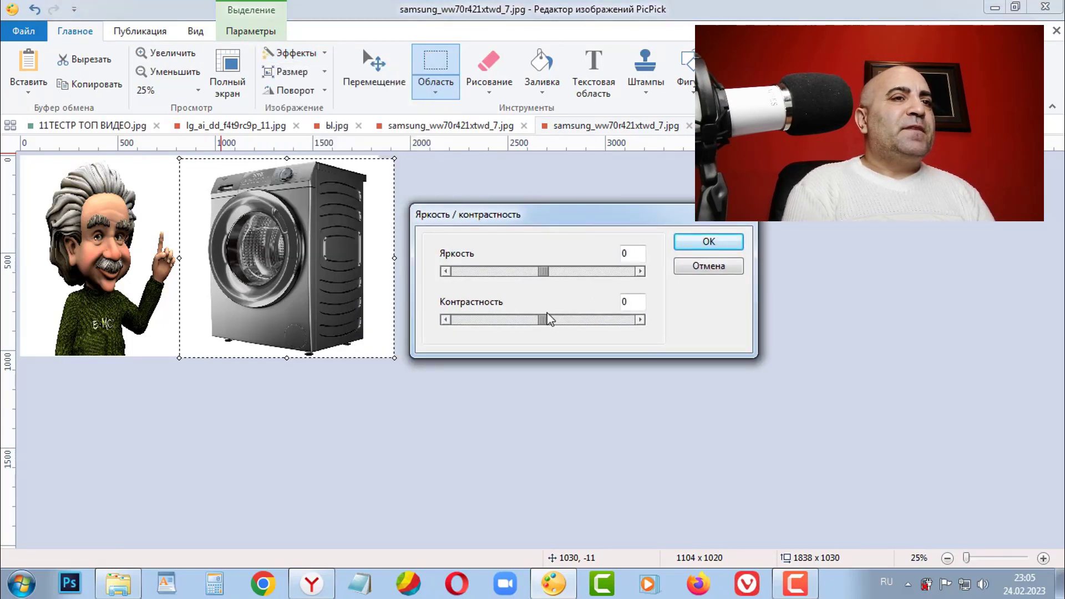
left_click_drag(554, 319, 559, 319)
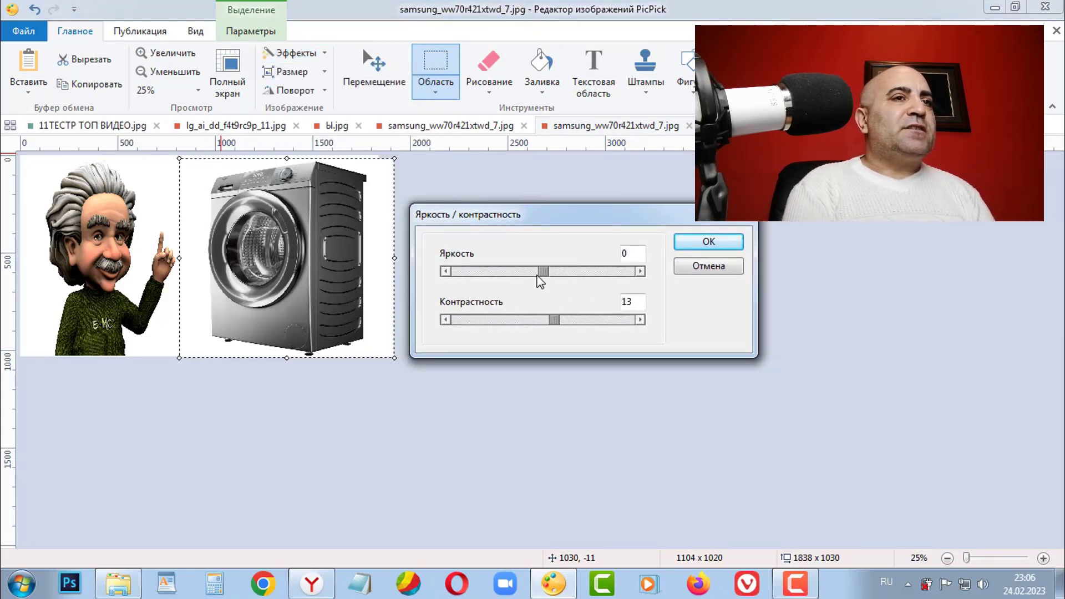
left_click_drag(524, 275, 517, 274)
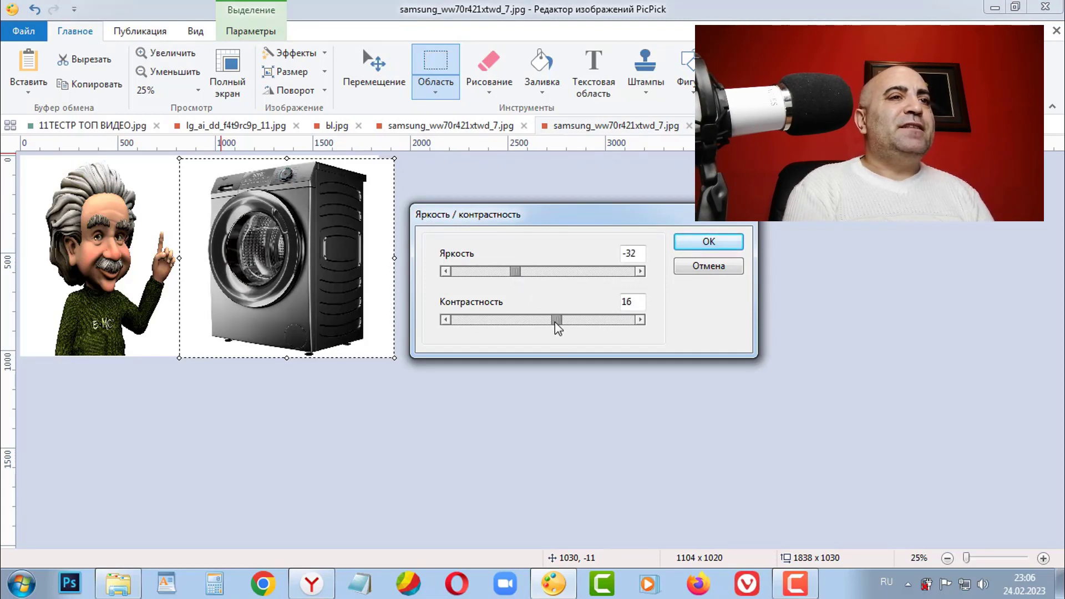
left_click_drag(559, 324, 560, 324)
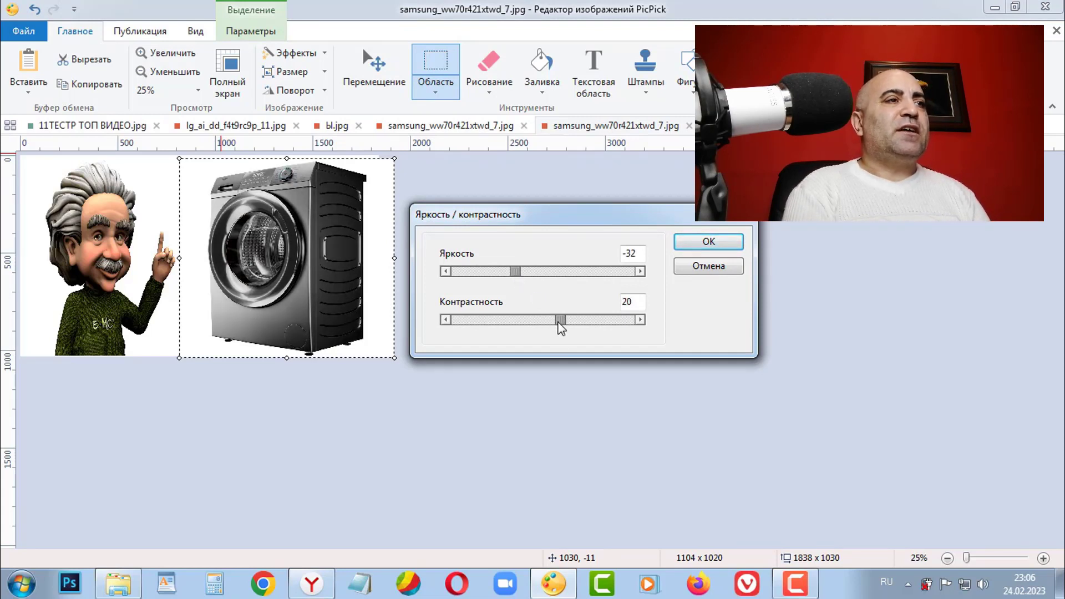
left_click(709, 243)
left_click(533, 266)
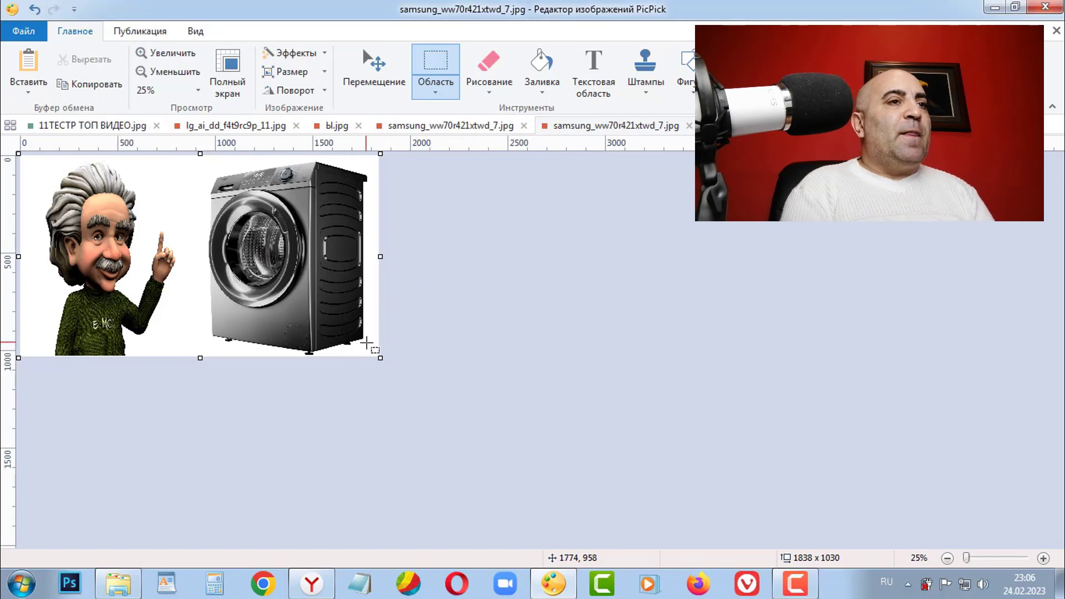
- Apply a further adjustment with brightness -9 and contrast 15
left_click(296, 53)
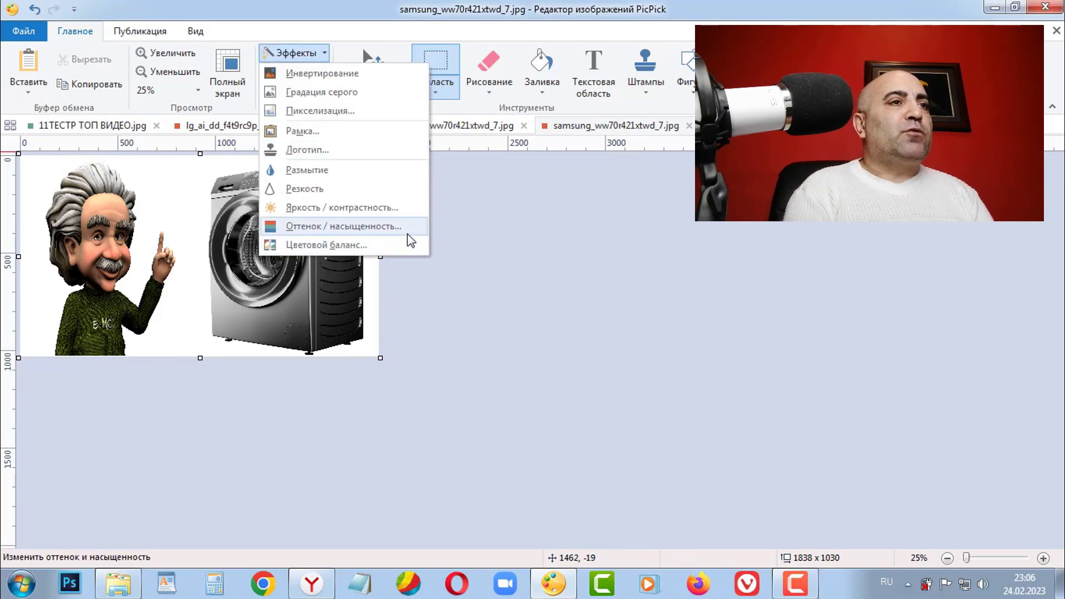
left_click(388, 208)
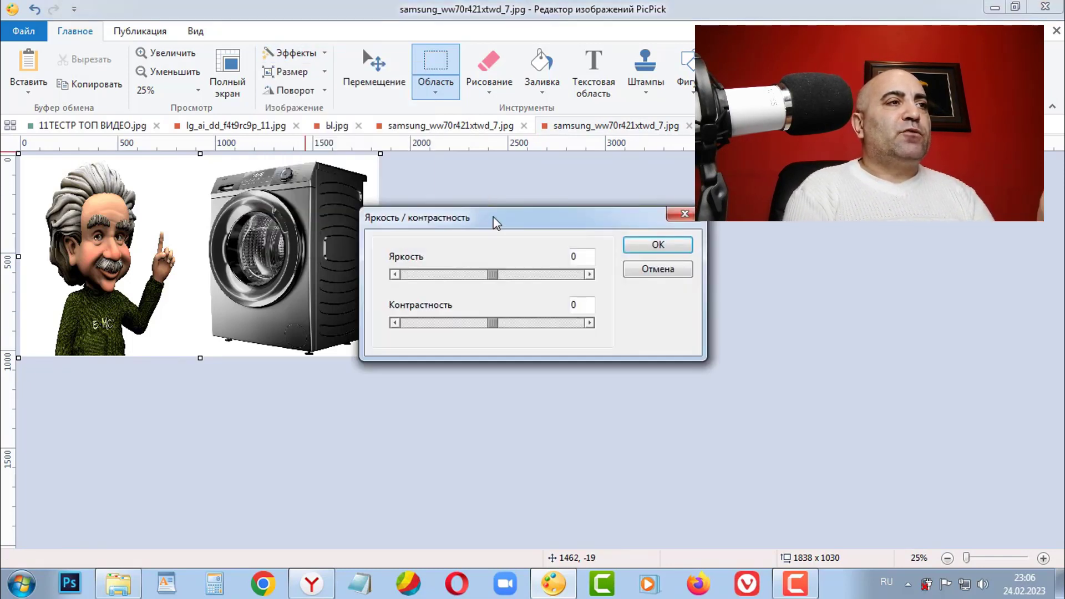
left_click_drag(486, 216, 585, 215)
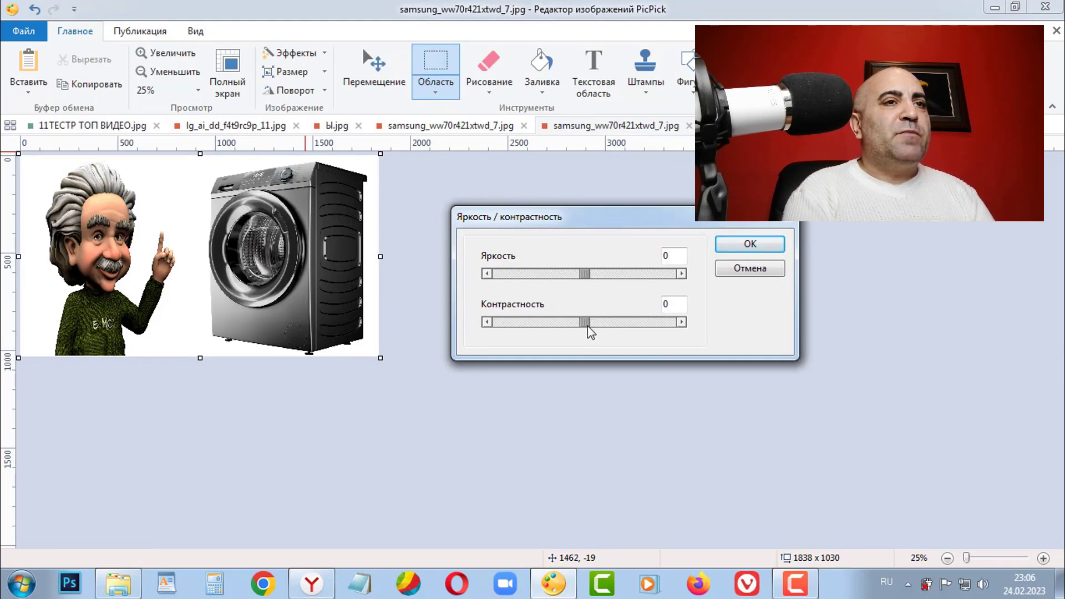
mouse_move(588, 327)
left_mouse_down()
mouse_move(607, 322)
mouse_move(588, 320)
left_mouse_up()
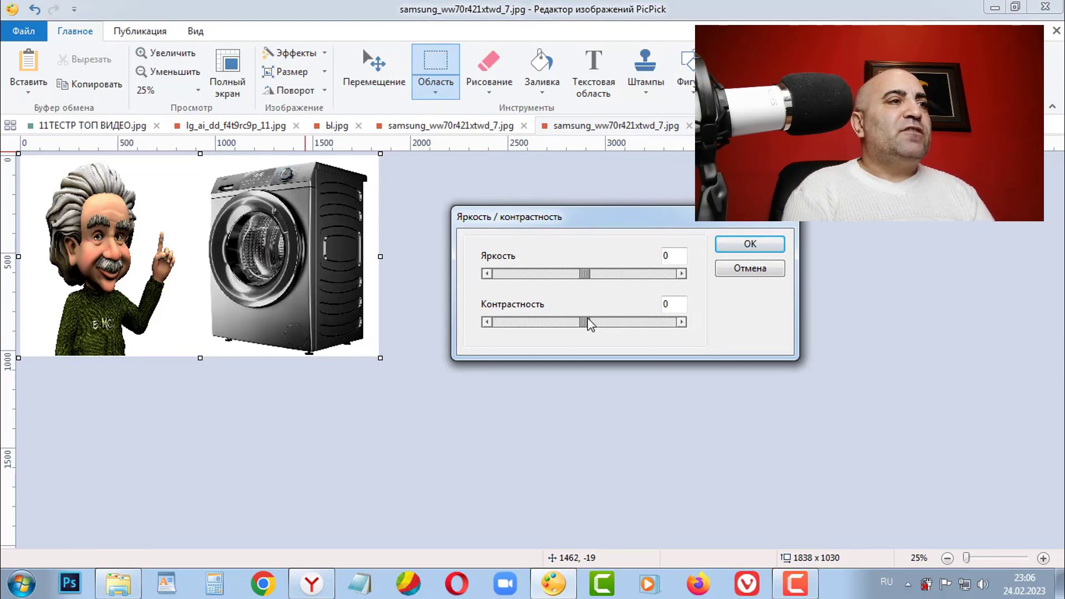
left_click(602, 321)
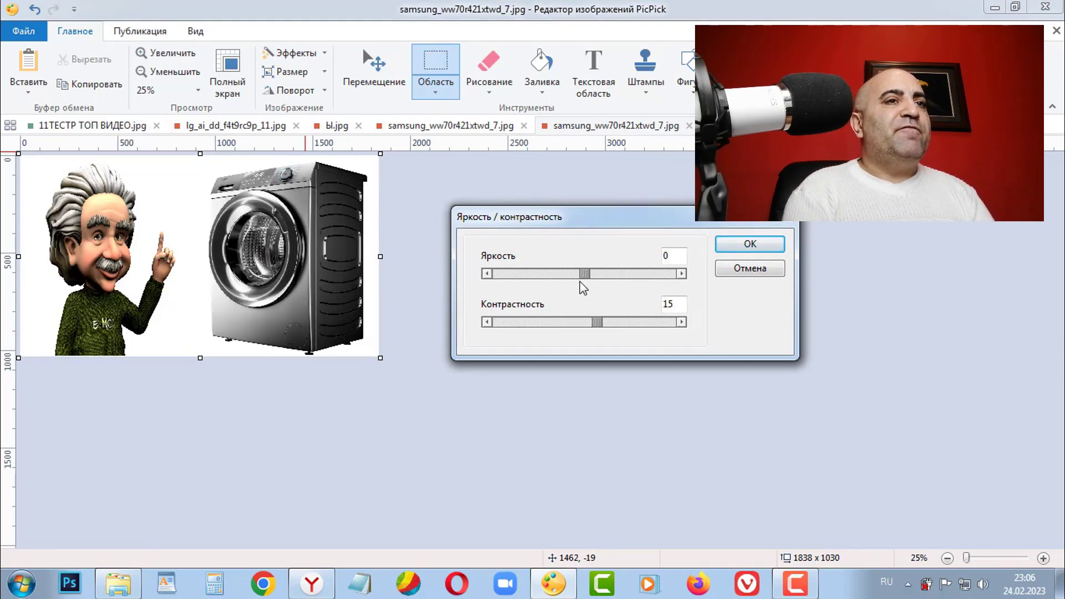
left_click_drag(579, 277, 580, 277)
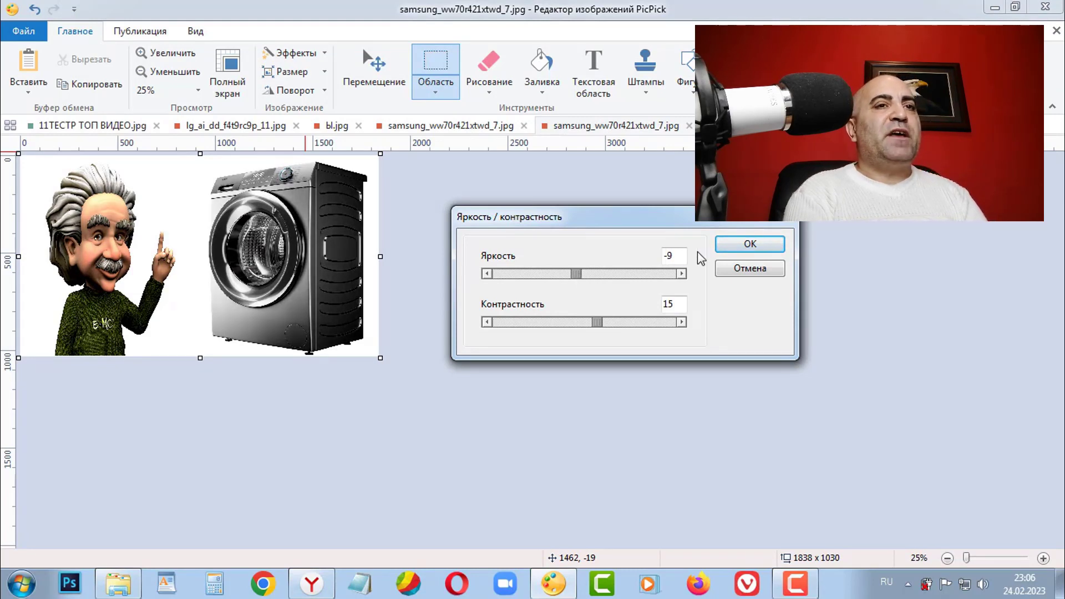
left_click(745, 244)
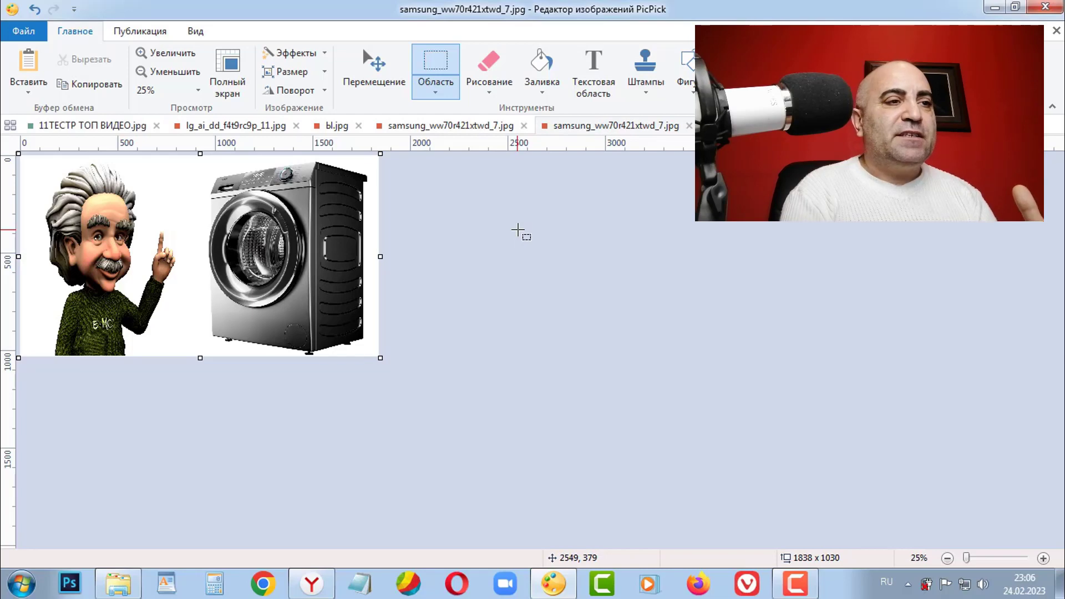
left_click(312, 583)
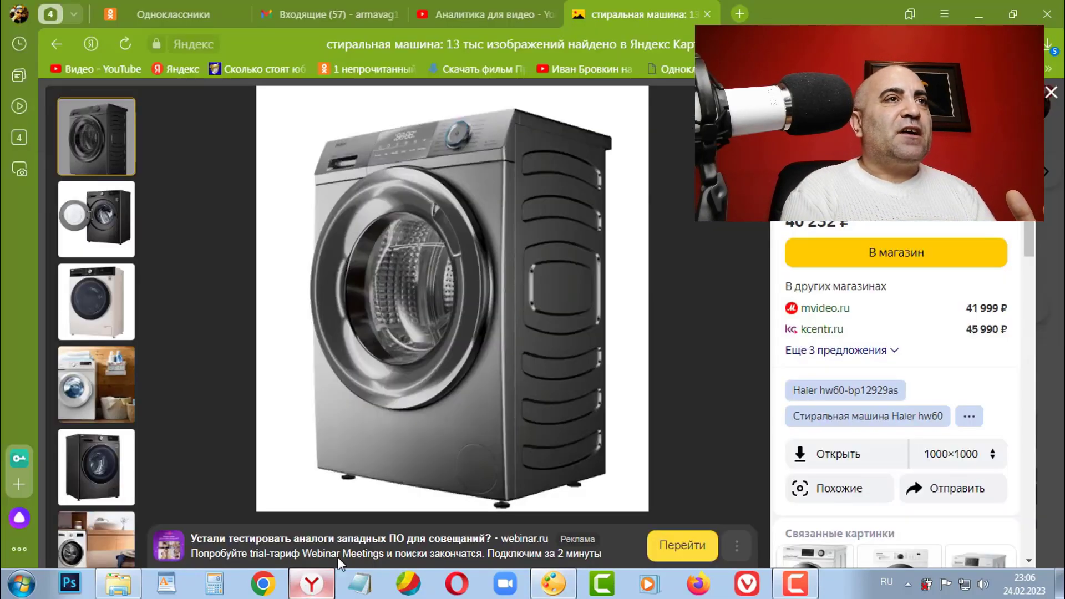
left_click(469, 11)
mouse_move(137, 227)
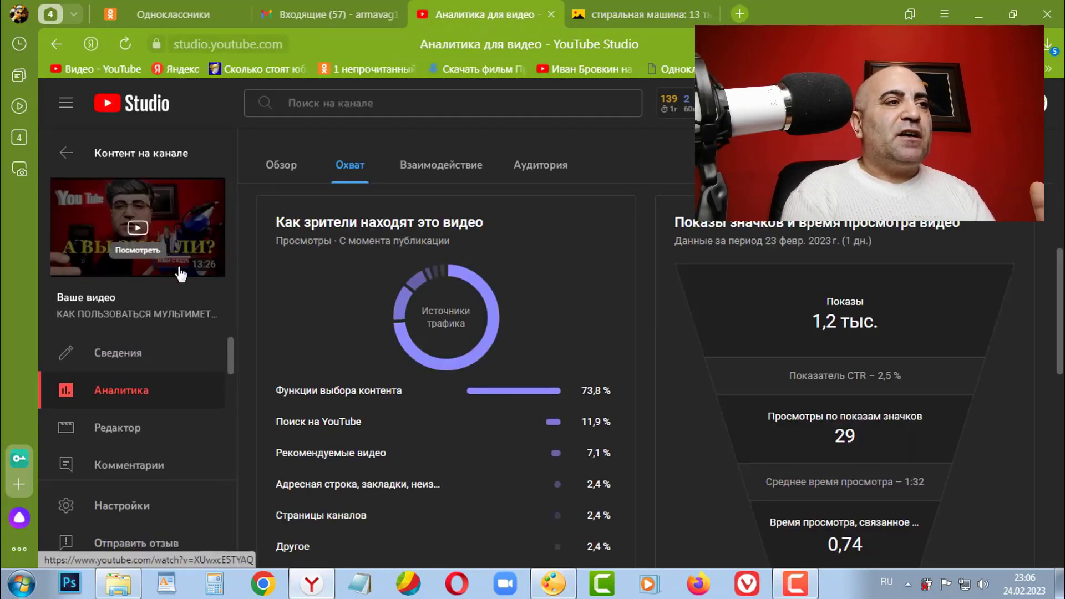
left_click(151, 366)
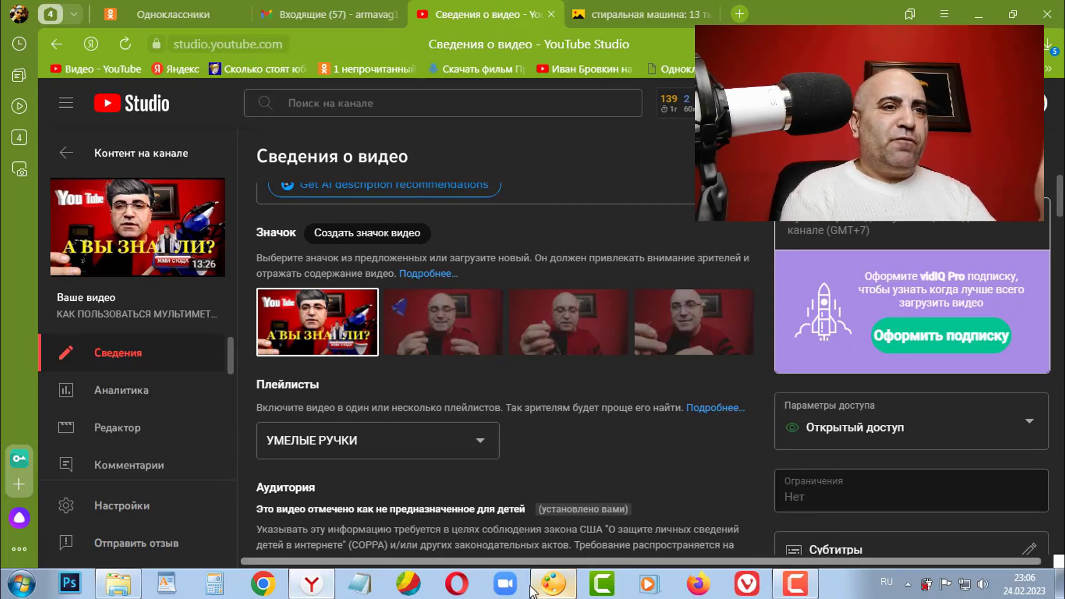
left_click(552, 584)
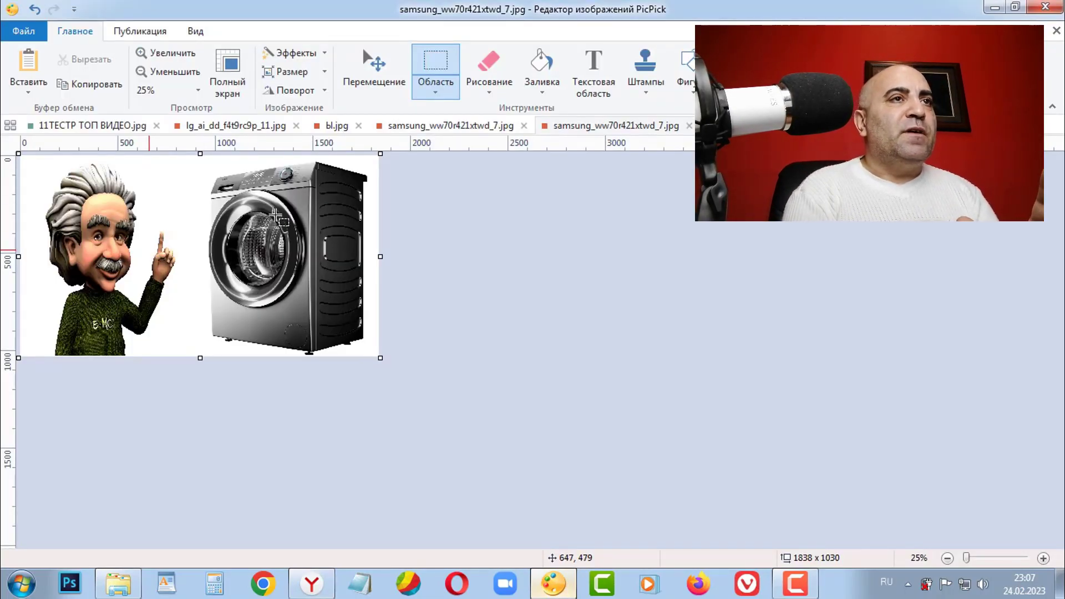
- Draw a text box across Einstein and the washer and paste the headline ВОТ ПОЧЕМУ НЕ КРУТИТ БАРАБАН
left_click(591, 84)
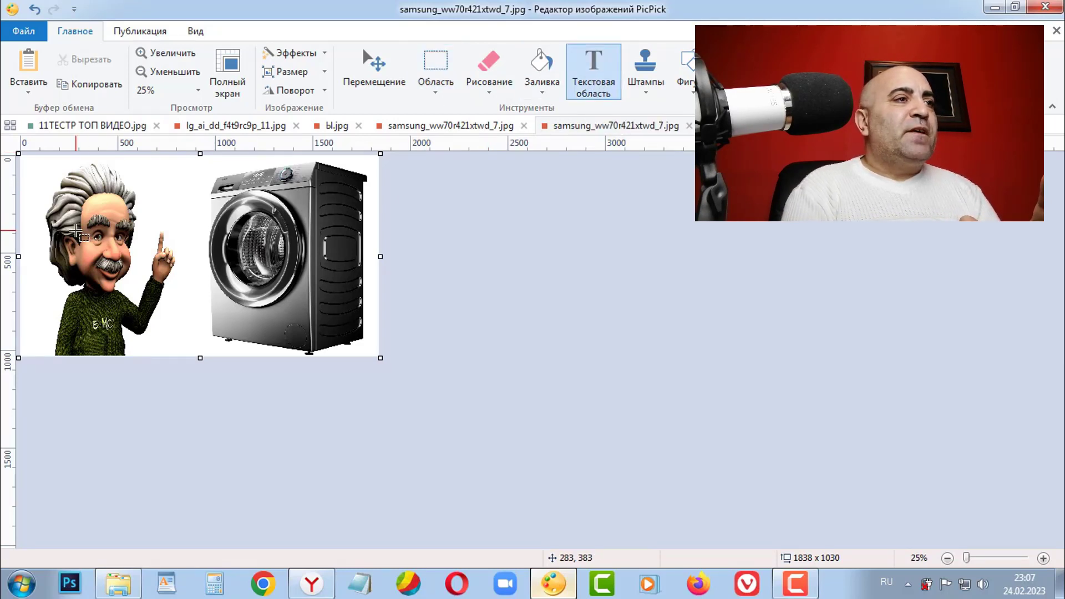
mouse_move(76, 228)
left_mouse_down()
mouse_move(280, 229)
mouse_move(334, 305)
left_mouse_up()
right_click(490, 160)
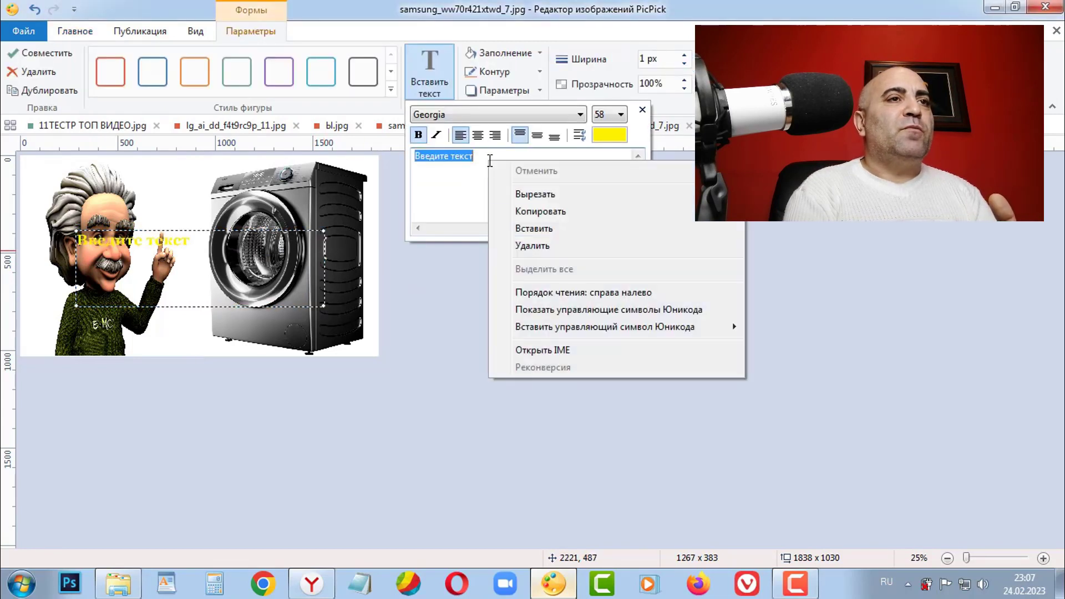
left_click(563, 231)
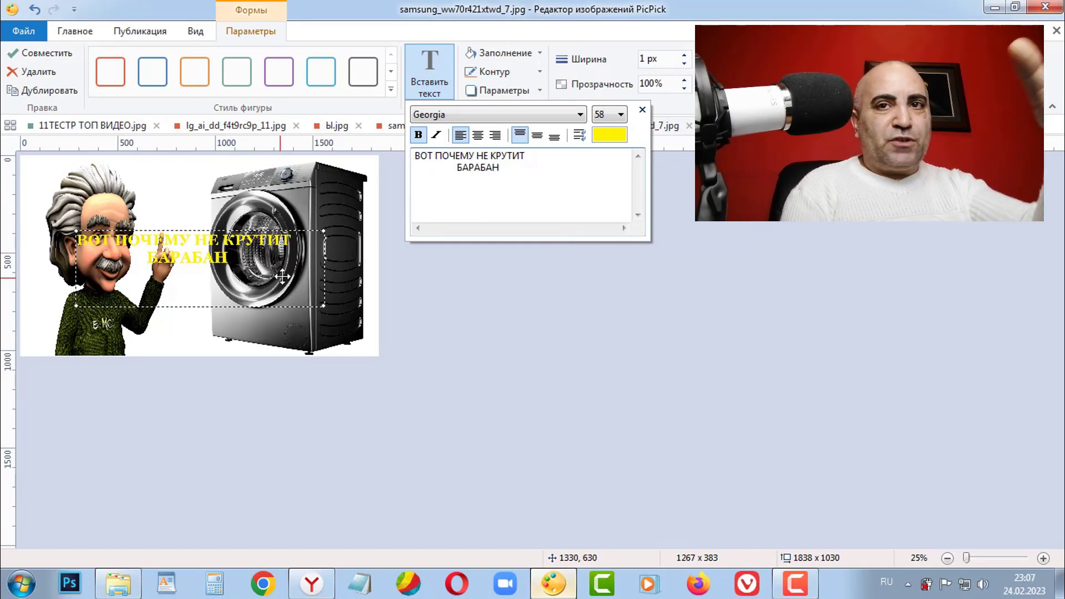
- Set the headline to 72 pt, widen the box so КРУТИТ fits, and move it lower-left
left_click(619, 114)
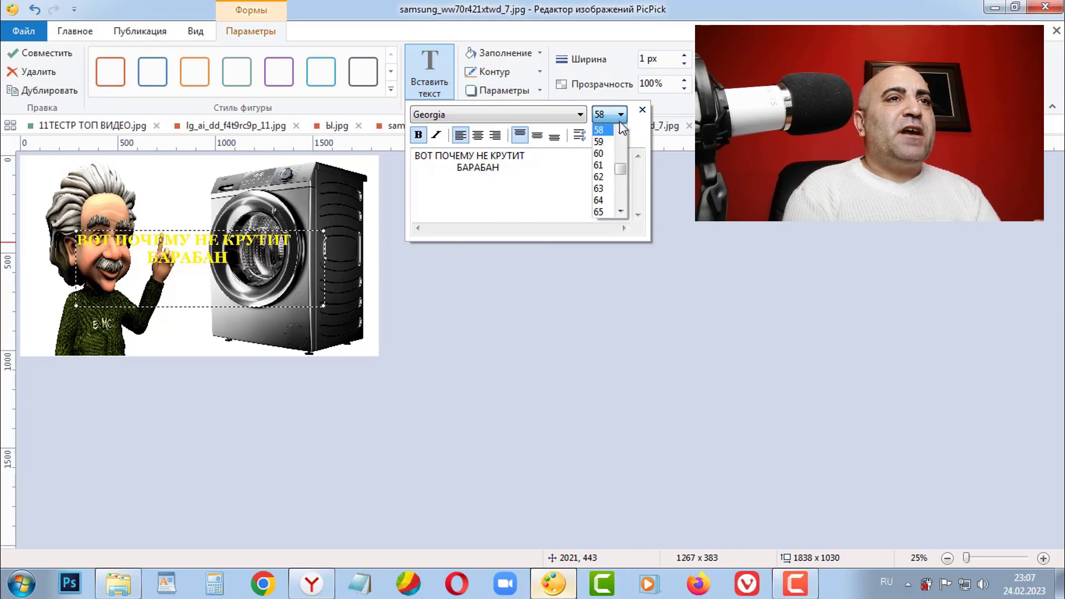
left_click(599, 165)
left_click(619, 114)
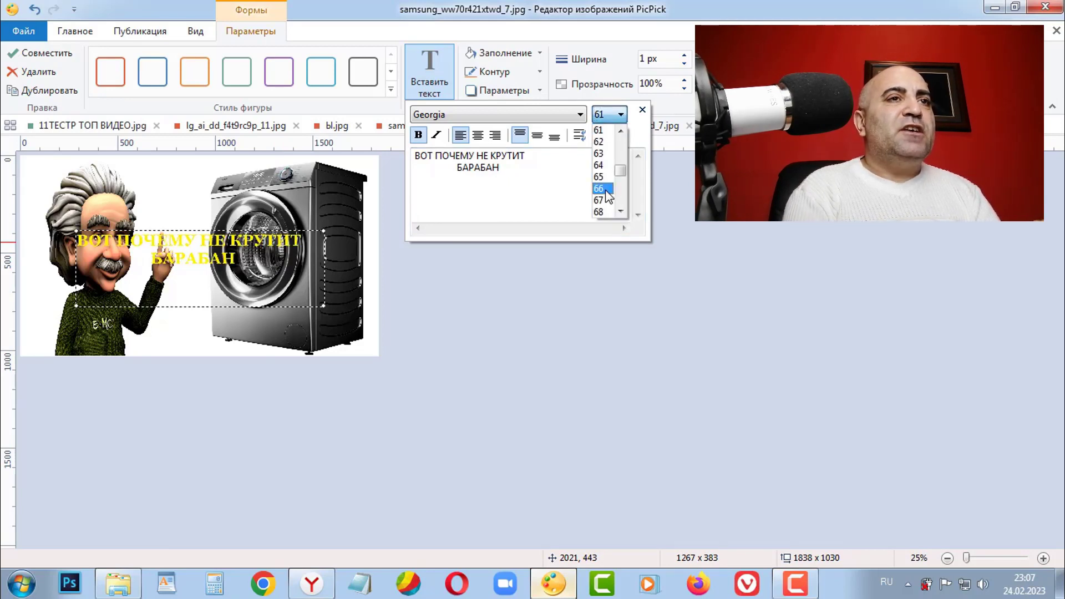
scroll(609, 196, "down", 1)
scroll(609, 195, "down", 1)
left_click(609, 195)
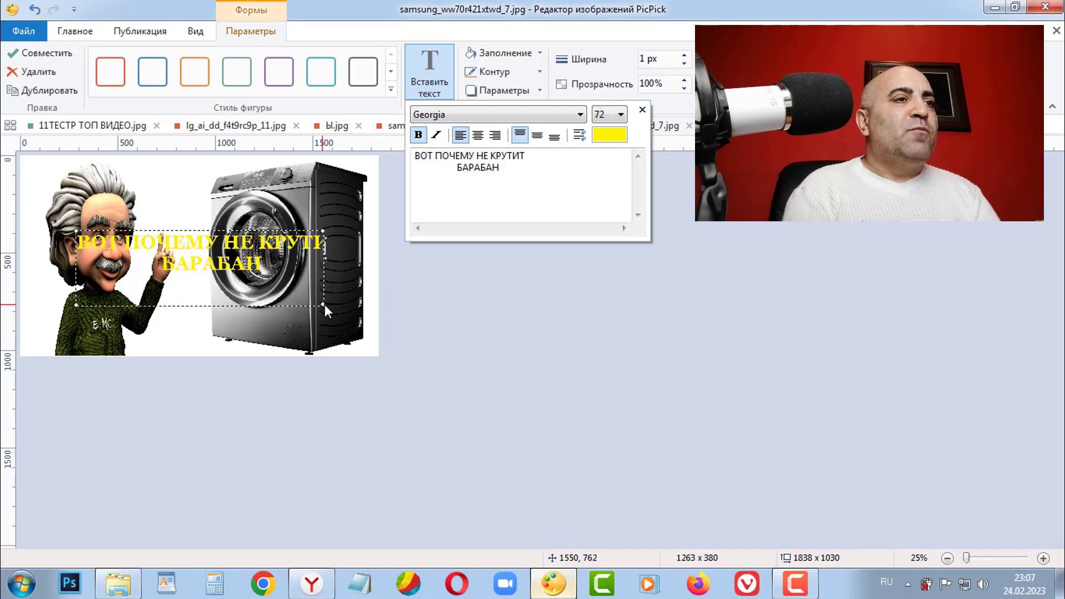
left_click_drag(324, 307, 368, 322)
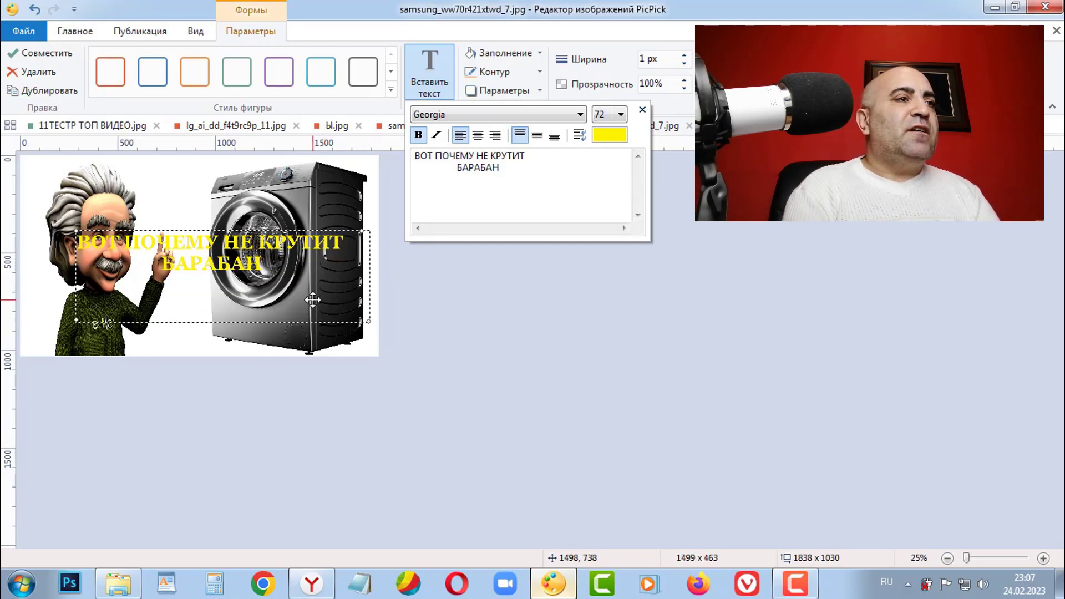
mouse_move(312, 300)
left_mouse_down()
mouse_move(279, 313)
mouse_move(282, 332)
left_mouse_up()
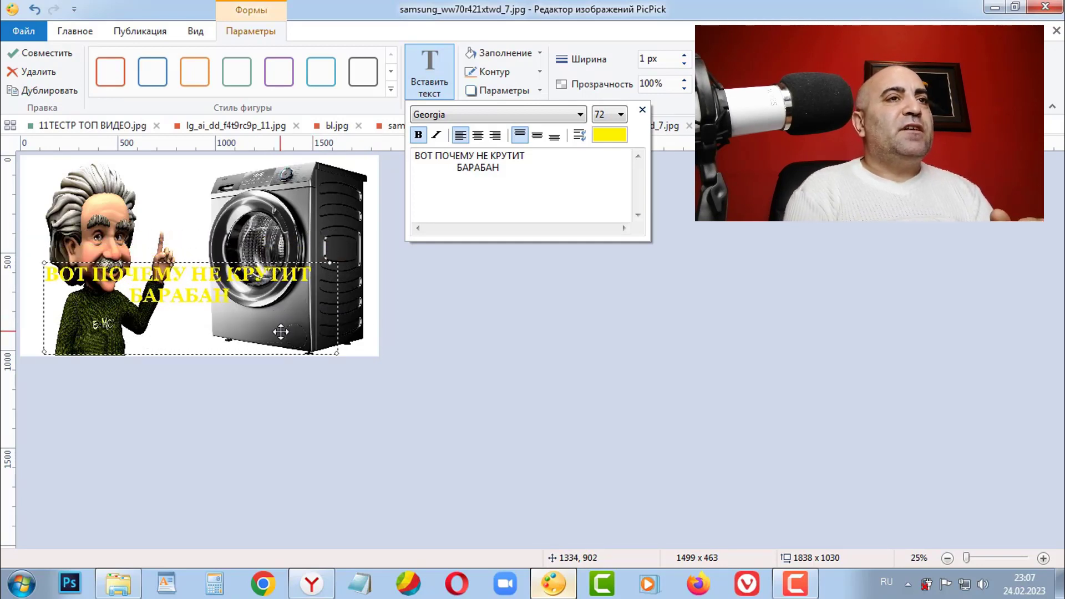
- Make the headline magenta, delete the extra space before БАРАБАН, and nudge it down-right
left_click(607, 139)
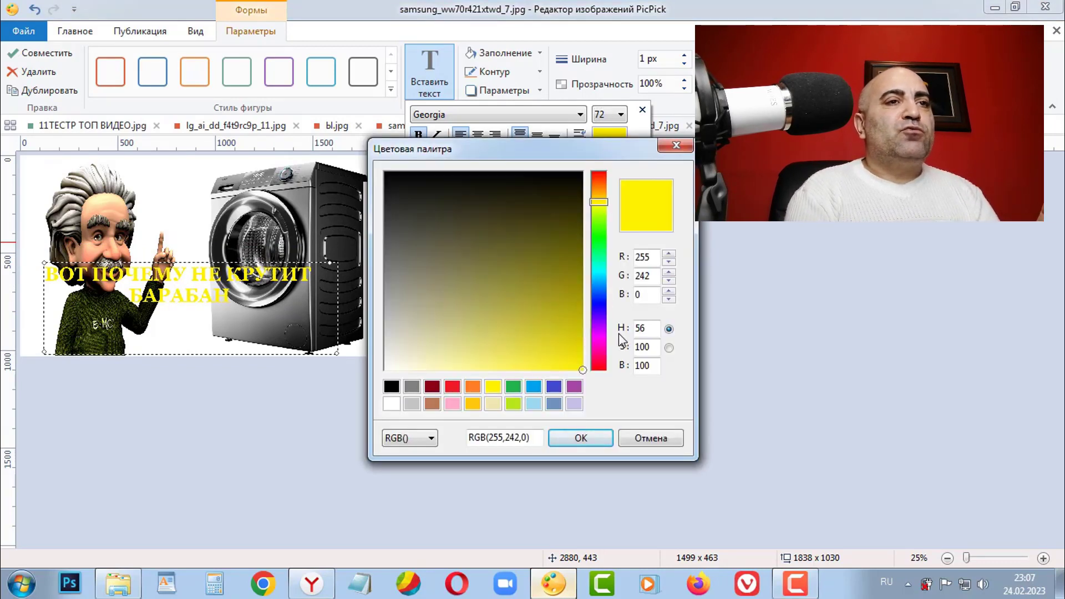
left_click(603, 341)
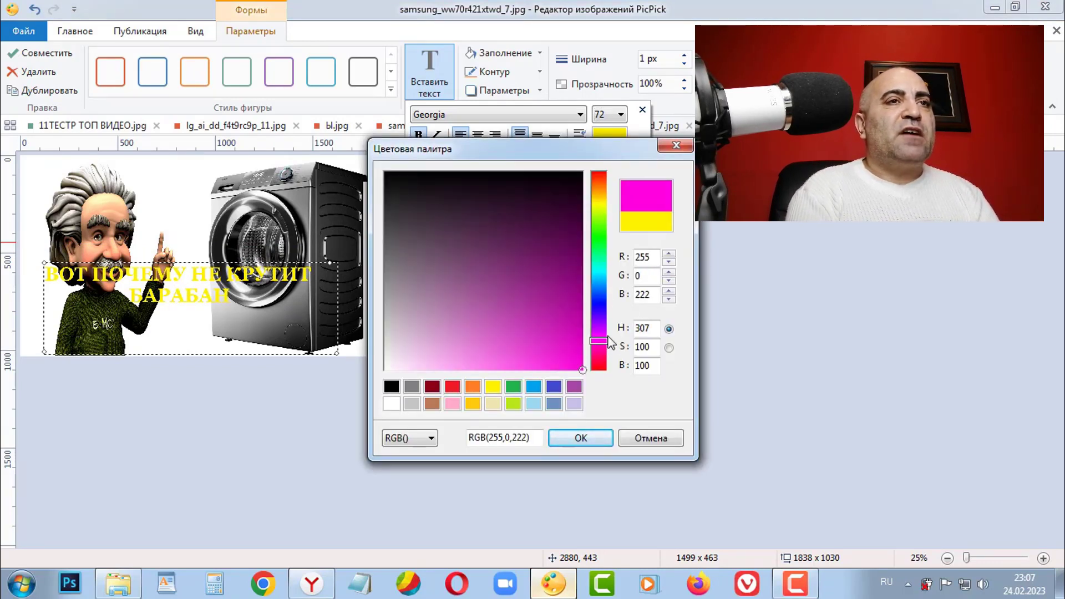
left_click(573, 344)
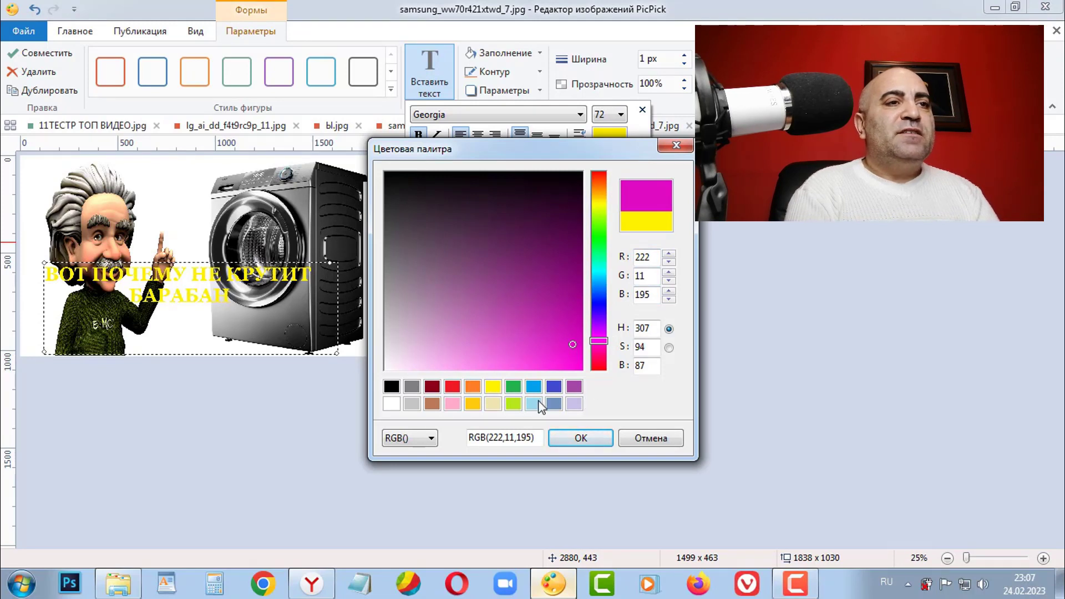
left_click(594, 440)
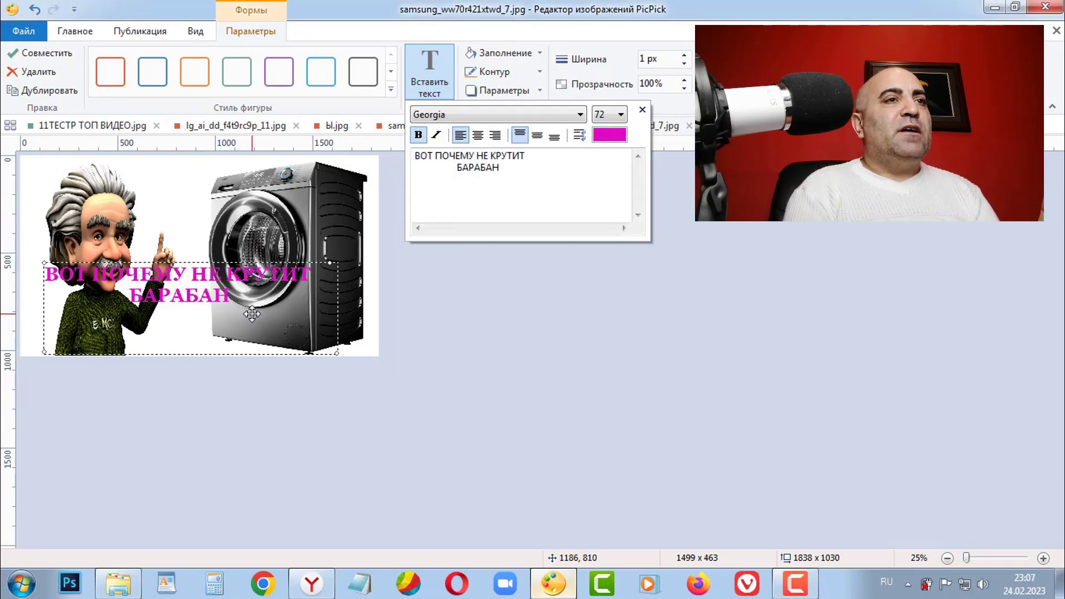
left_click(459, 173)
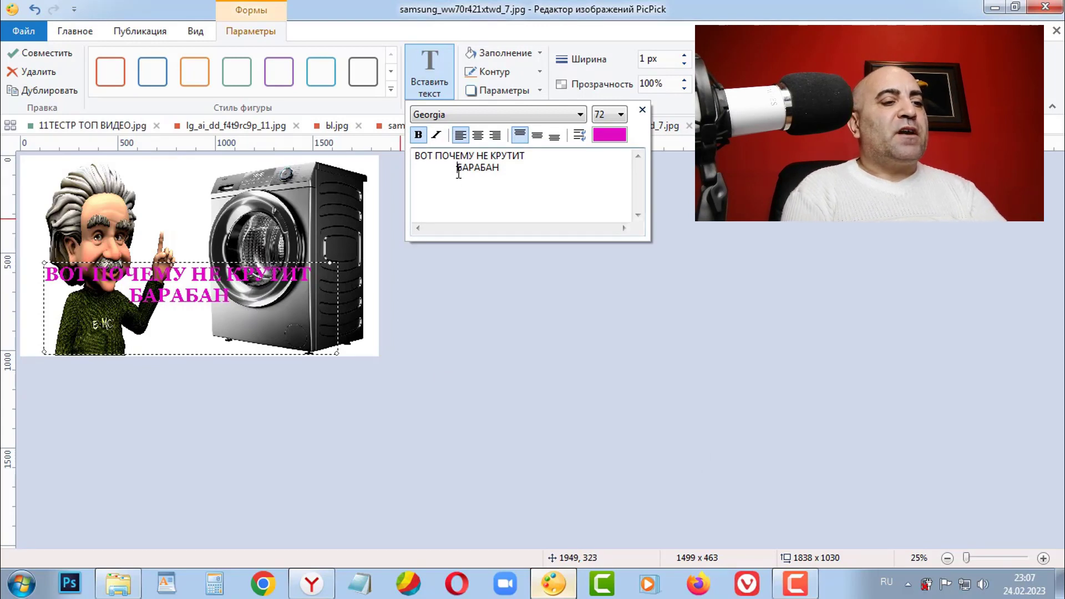
key("BackSpace")
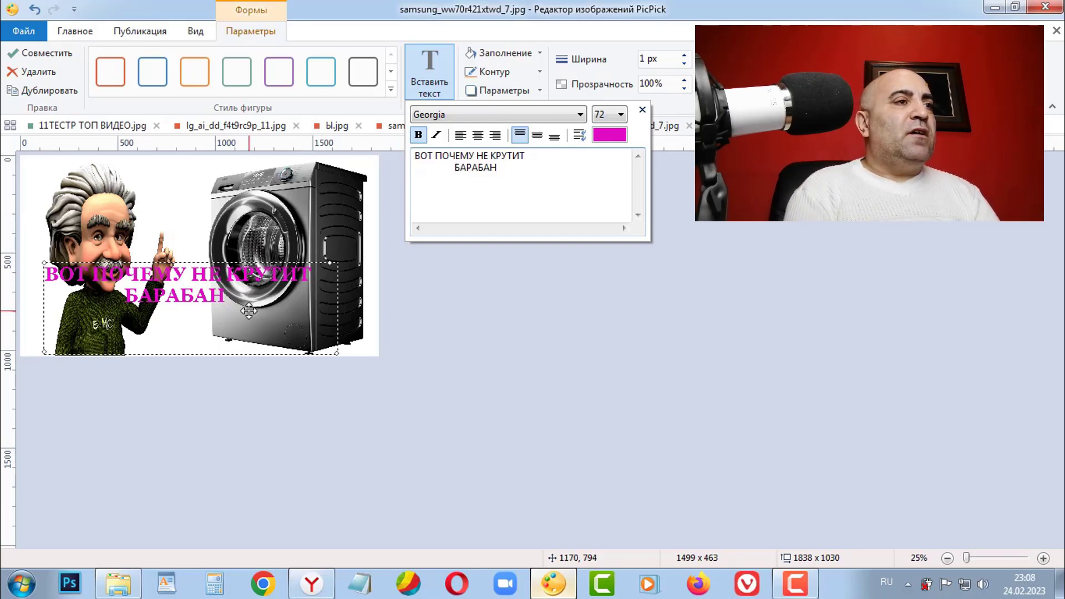
mouse_move(249, 311)
left_mouse_down()
mouse_move(259, 318)
mouse_move(259, 228)
mouse_move(269, 321)
mouse_move(297, 328)
mouse_move(309, 315)
mouse_move(303, 255)
mouse_move(306, 328)
mouse_move(293, 294)
mouse_move(276, 331)
mouse_move(263, 332)
left_mouse_up()
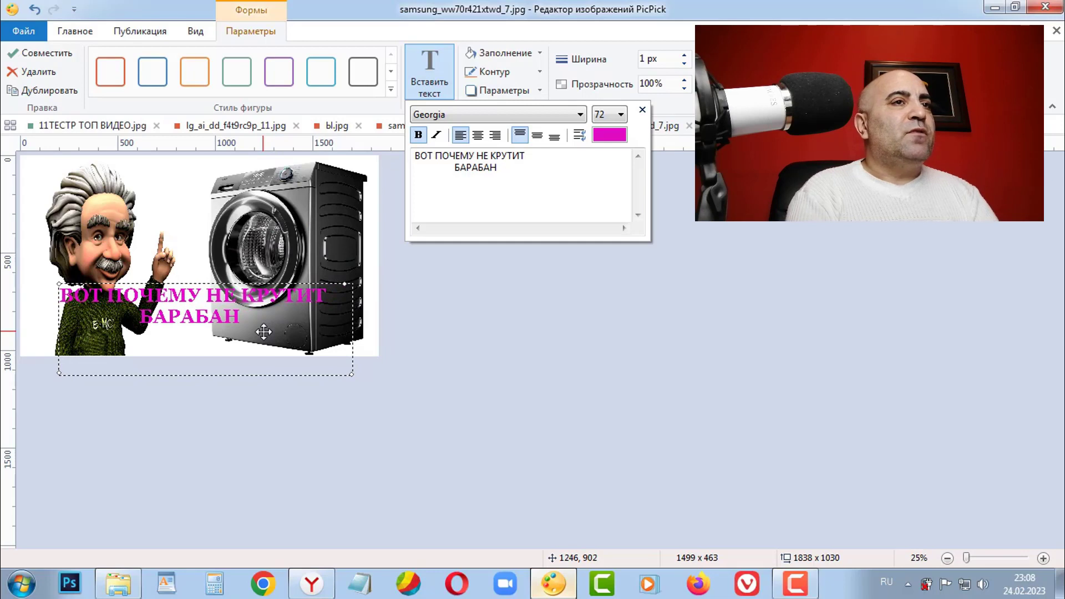
- Try yellow and then red as the headline colour
left_click(608, 136)
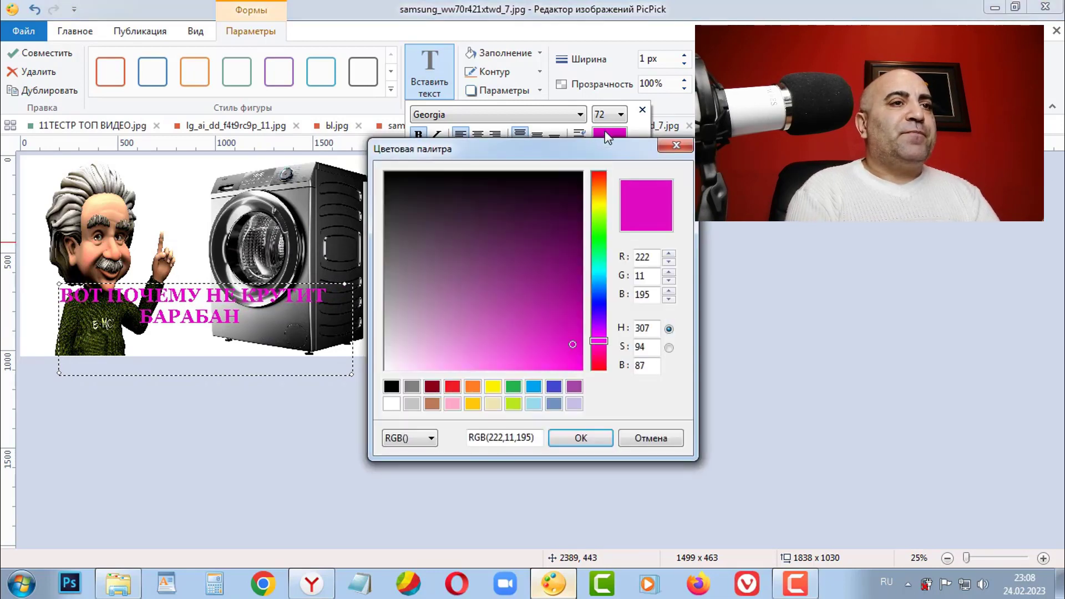
left_click(493, 389)
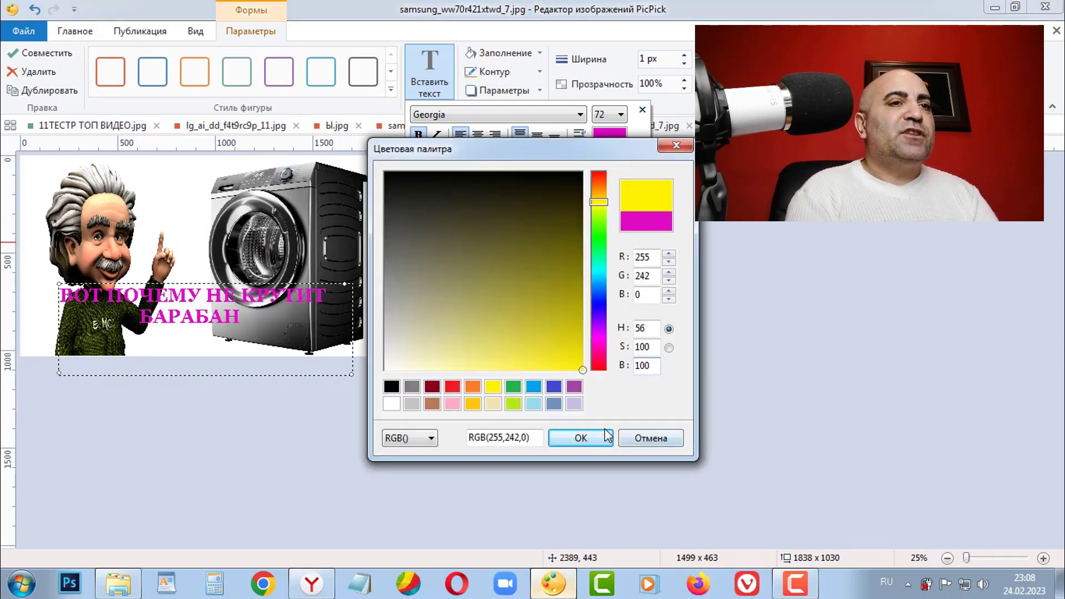
left_click(581, 439)
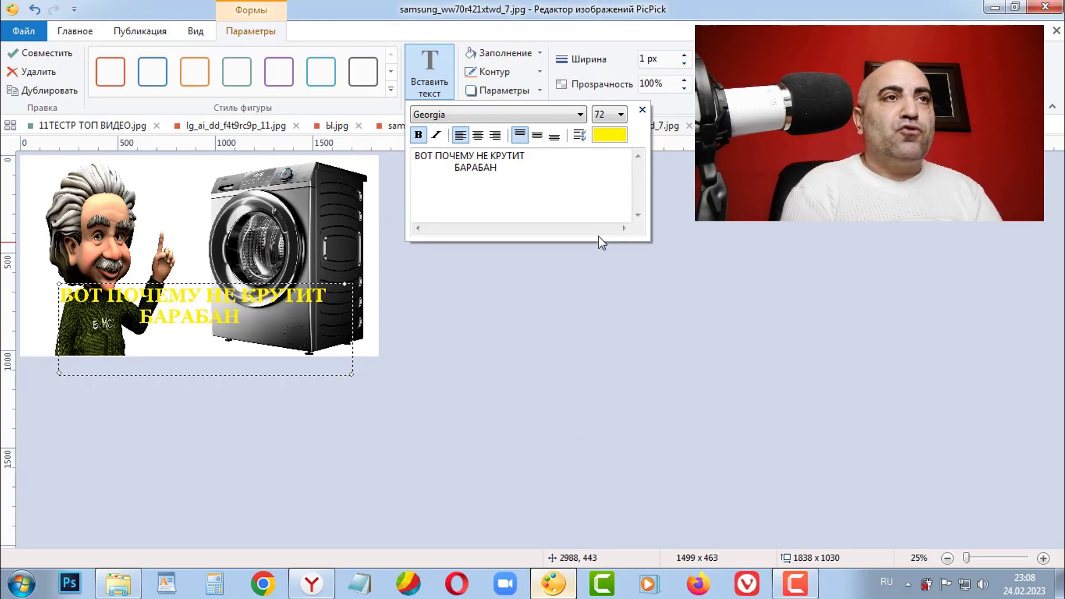
left_click(610, 134)
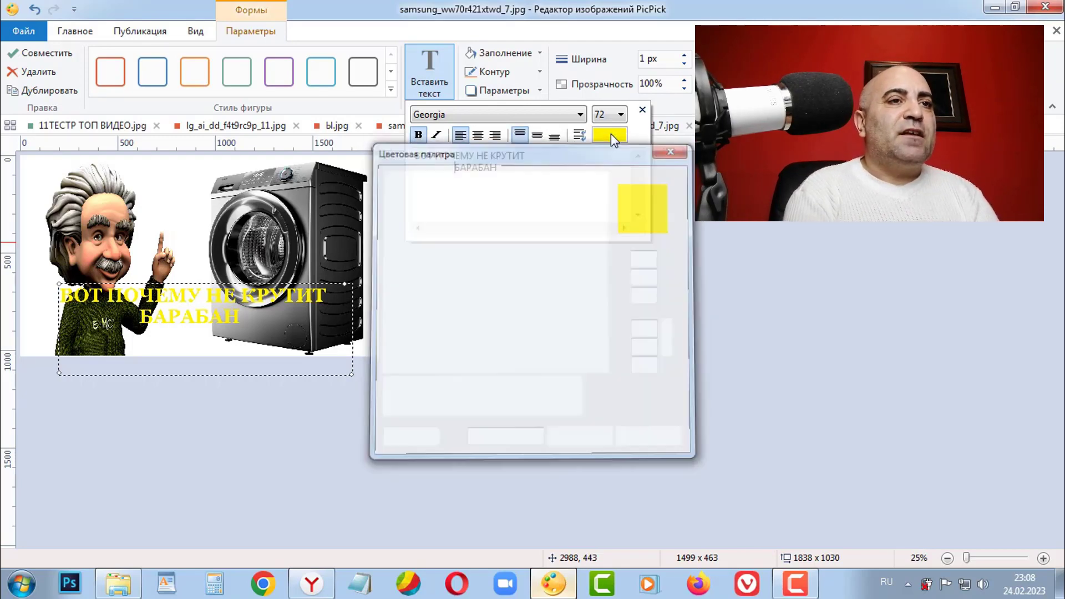
left_click(601, 366)
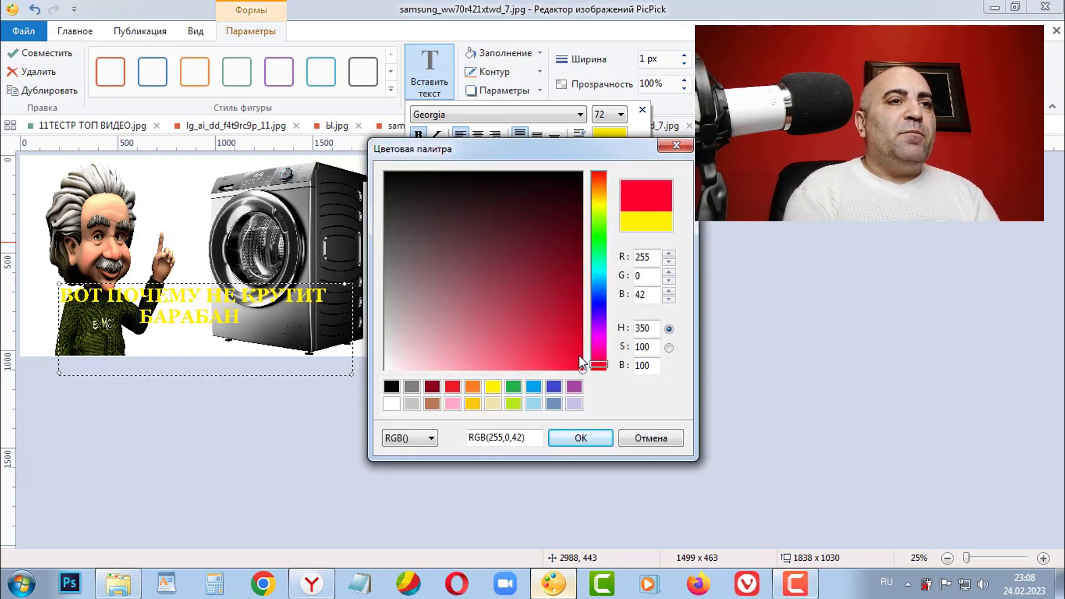
left_click(582, 430)
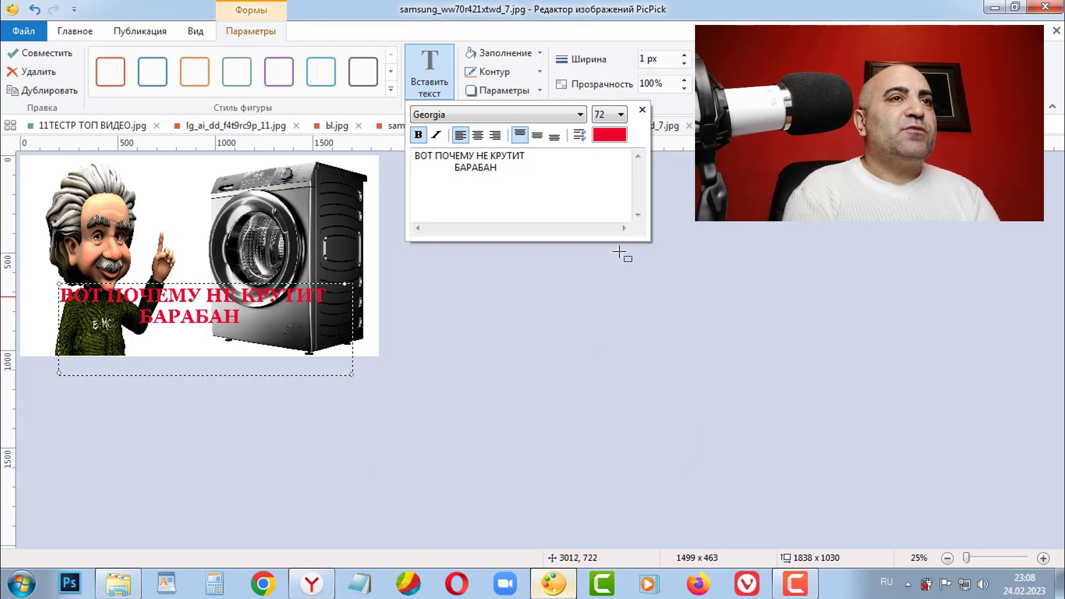
- Recolour the headline dark crimson RGB(136,0,21) and commit it onto the picture
left_click(612, 141)
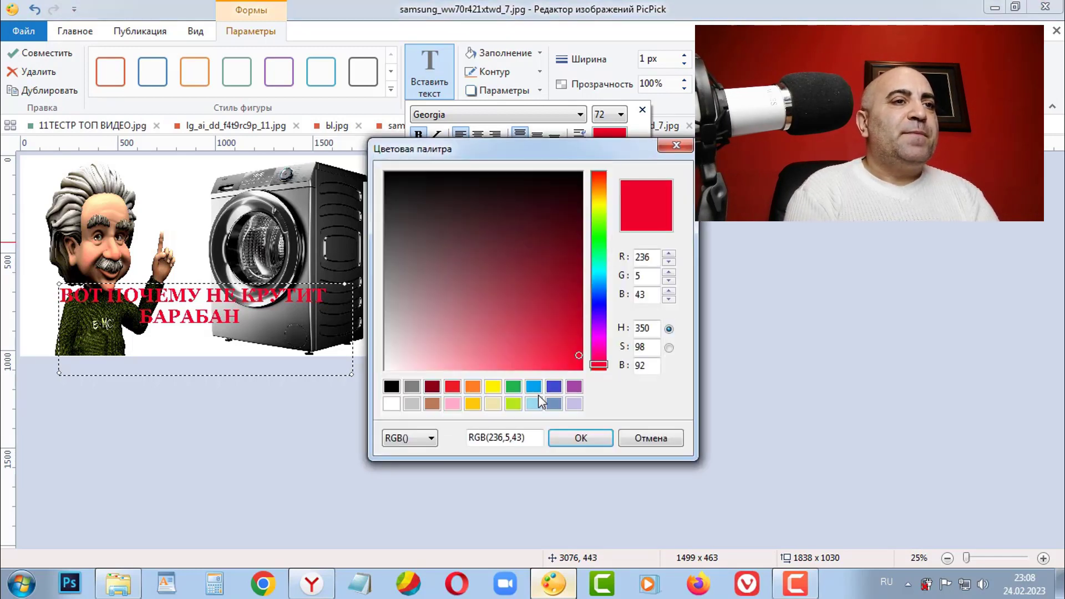
left_click(433, 387)
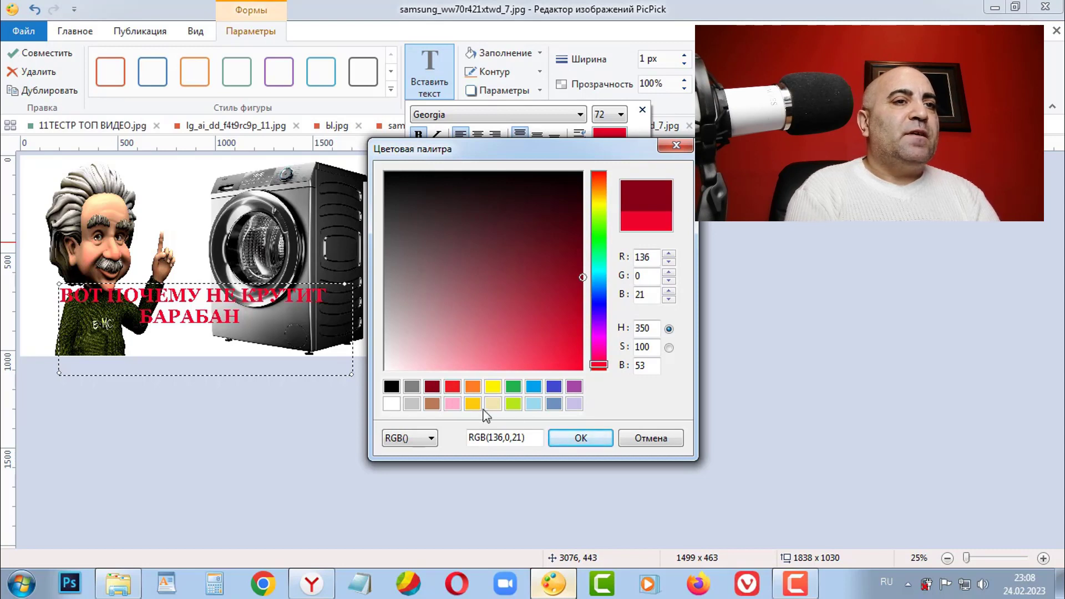
left_click(580, 438)
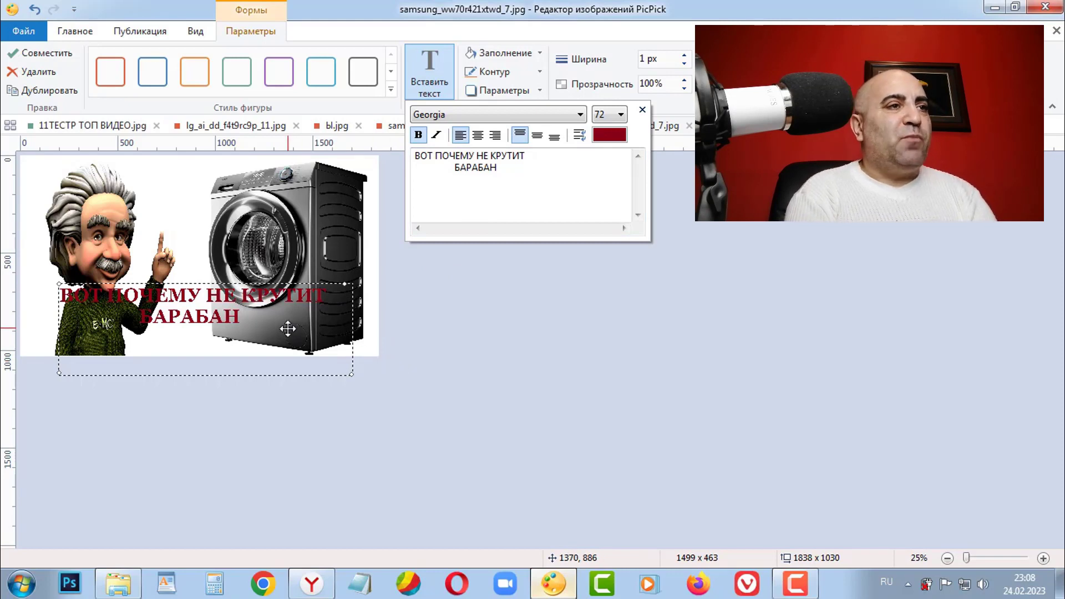
left_click(411, 314)
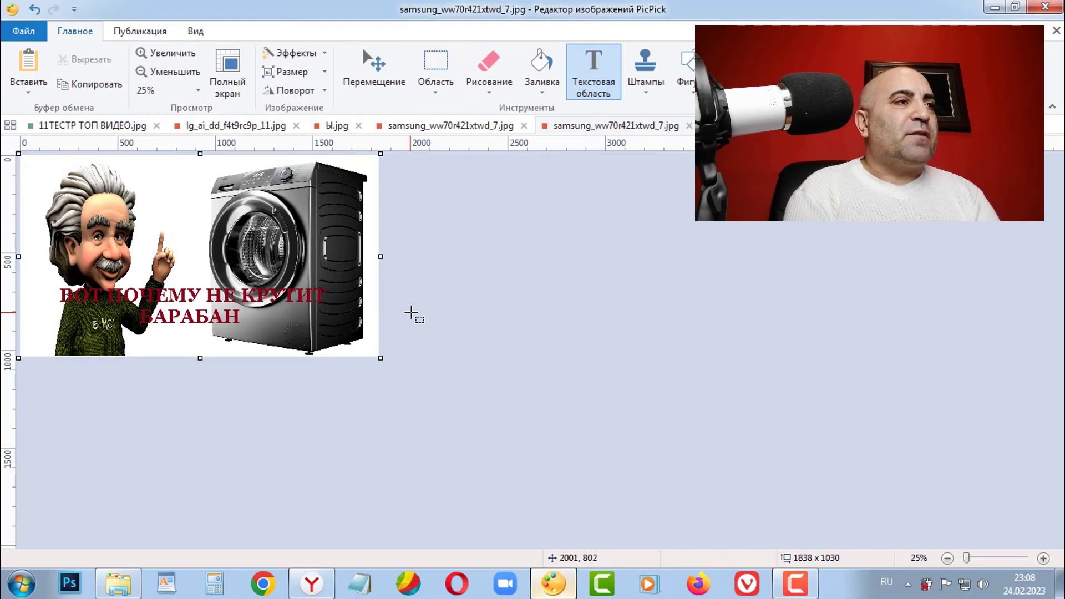
- Draw a new text box holding the pasted headline in white, and move it down-right
left_click_drag(22, 195, 345, 287)
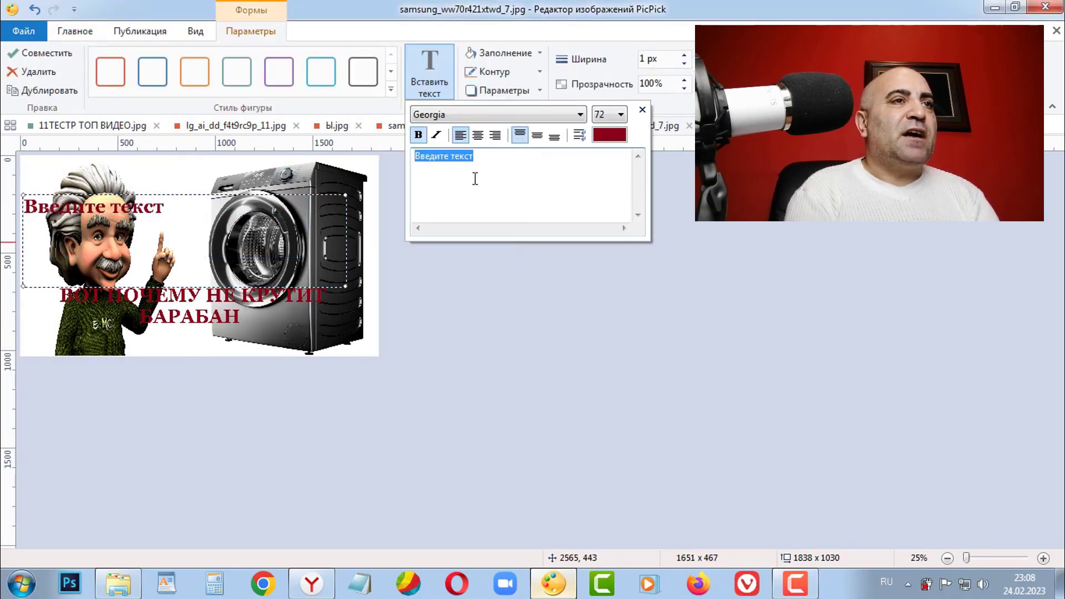
right_click(475, 178)
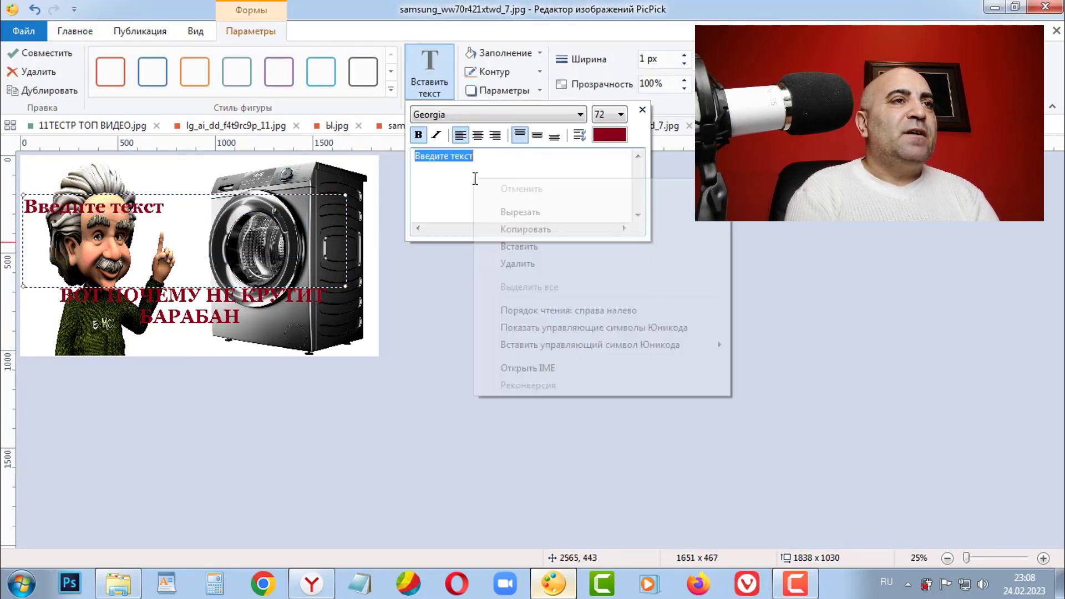
left_click(537, 247)
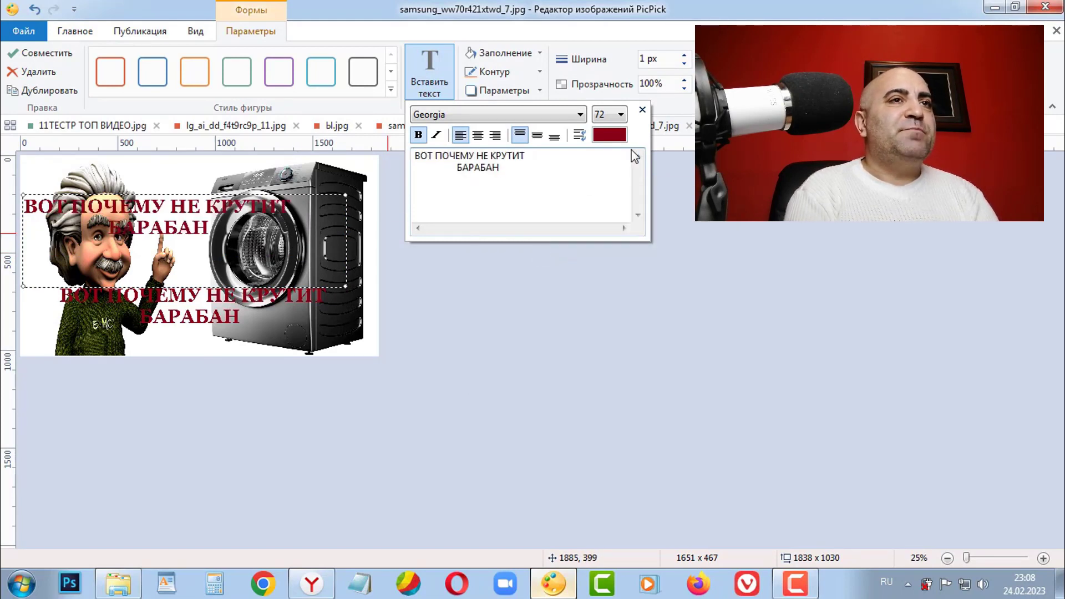
left_click(620, 137)
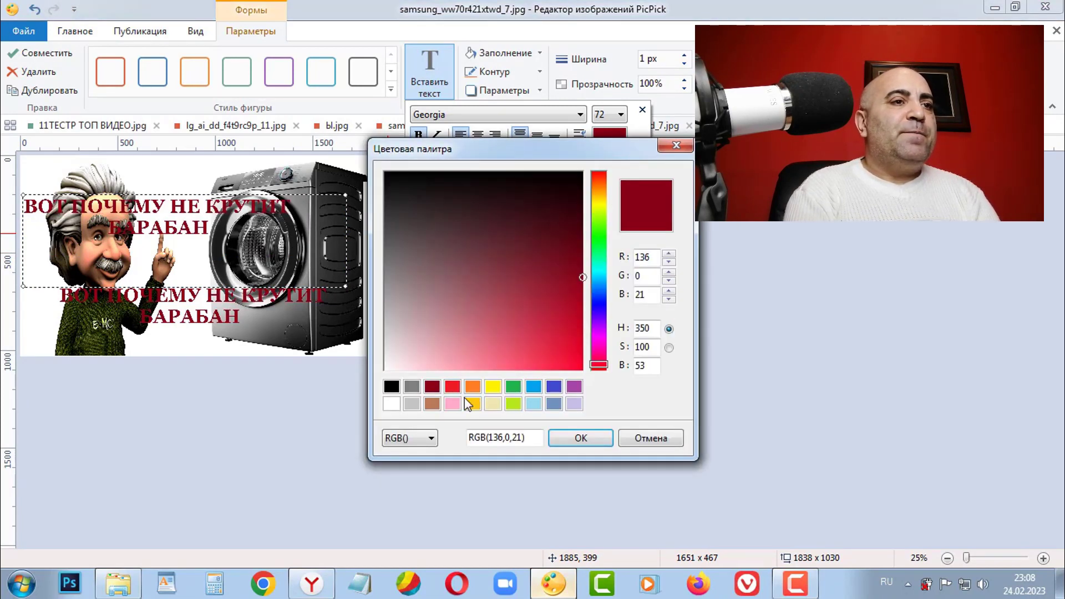
left_click(395, 403)
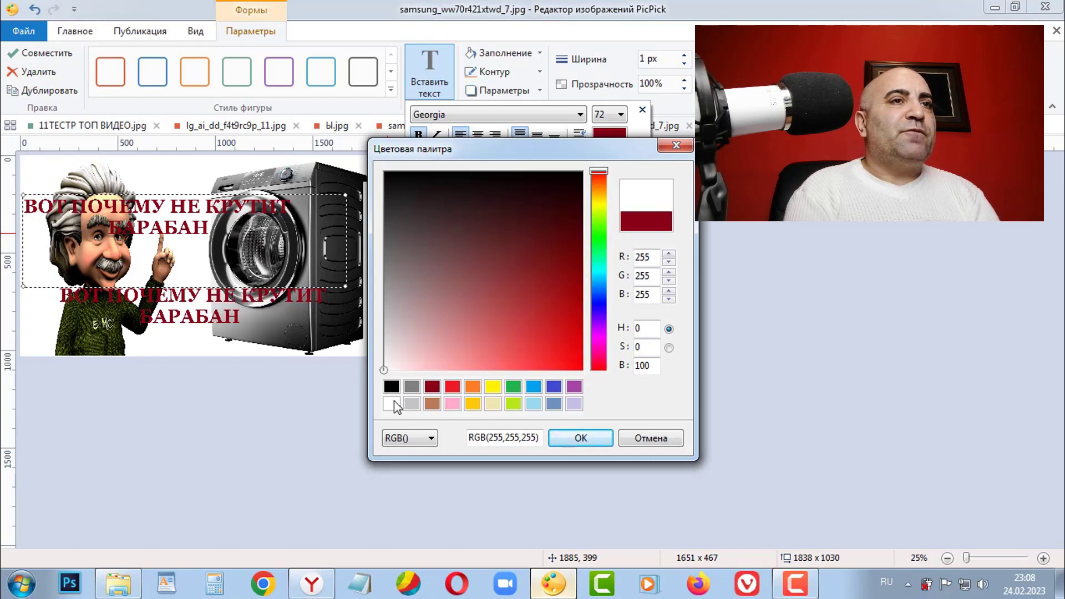
left_click(597, 443)
mouse_move(264, 251)
left_mouse_down()
mouse_move(293, 344)
mouse_move(478, 340)
mouse_move(440, 333)
mouse_move(371, 451)
mouse_move(371, 436)
left_mouse_up()
- Remove the extra space before БАРАБАН in the headline and copy the corrected text
left_click(258, 314)
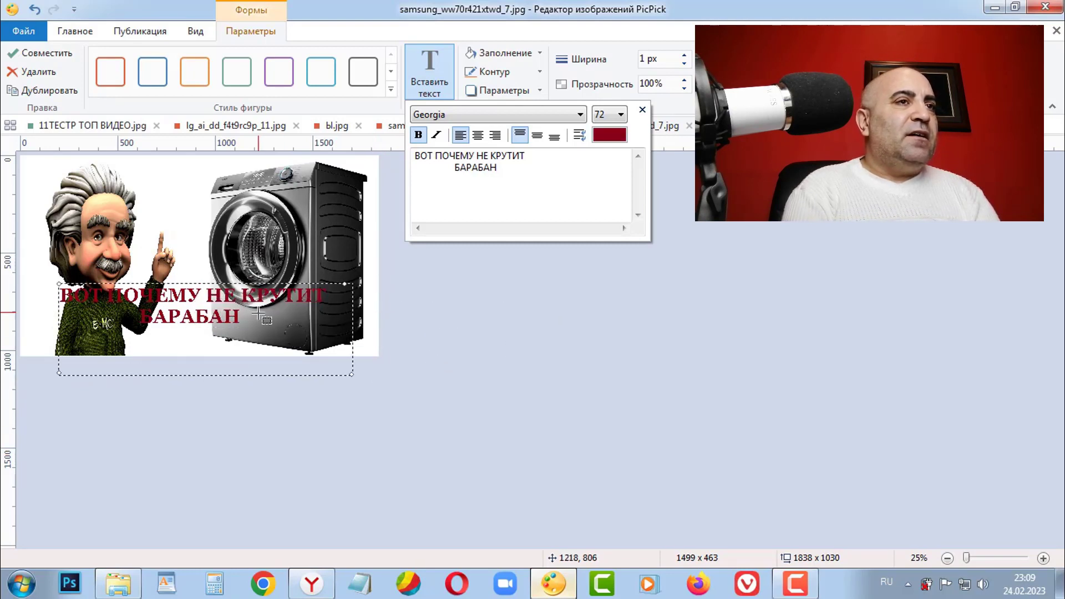
left_click_drag(518, 171, 417, 156)
left_click(526, 180)
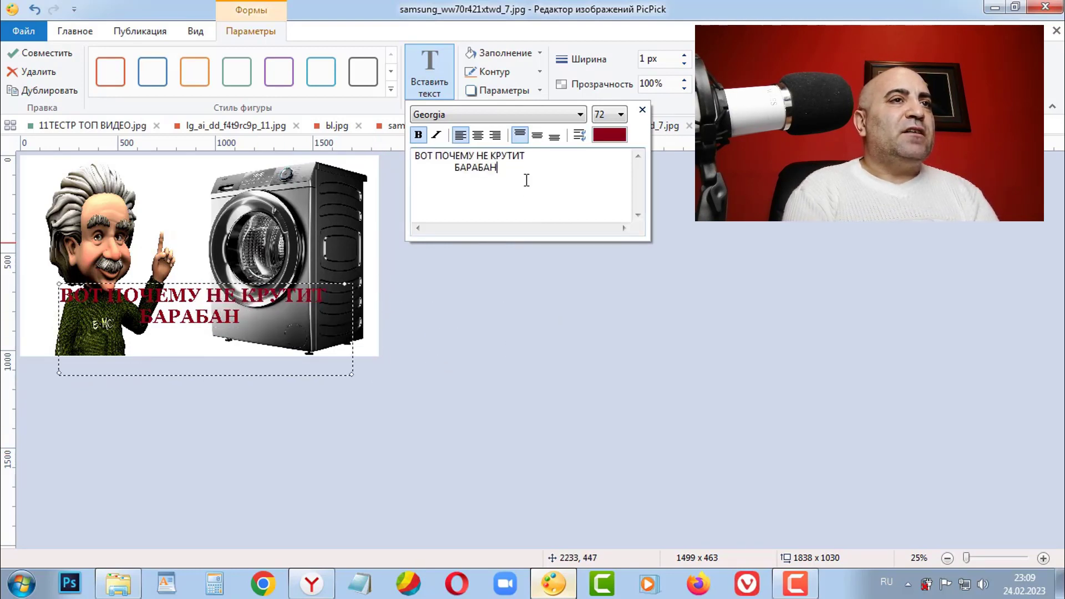
left_click(456, 172)
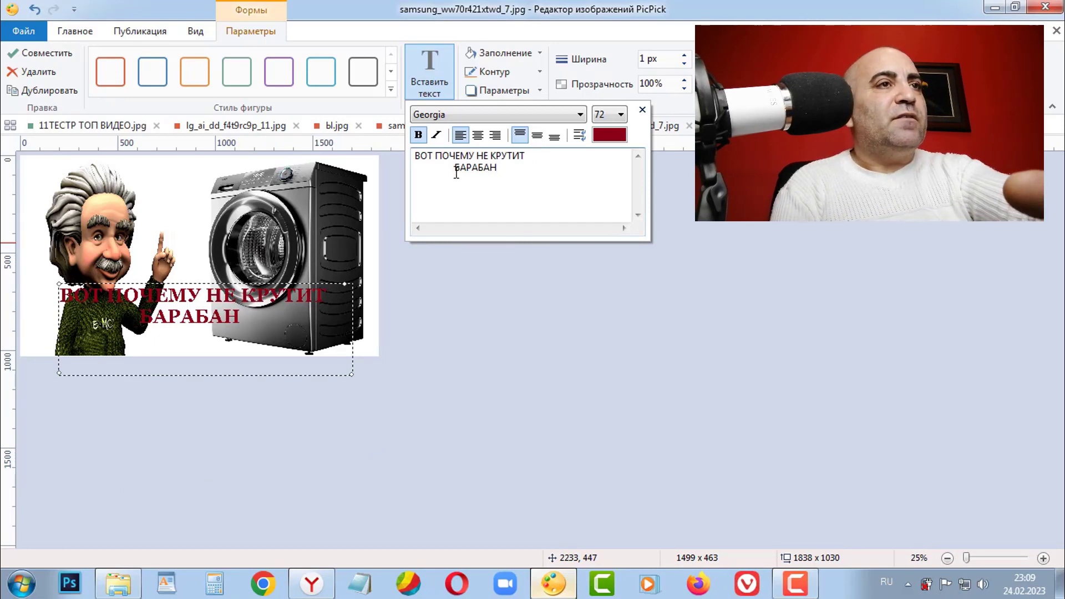
key("BackSpace")
left_click_drag(518, 173, 397, 159)
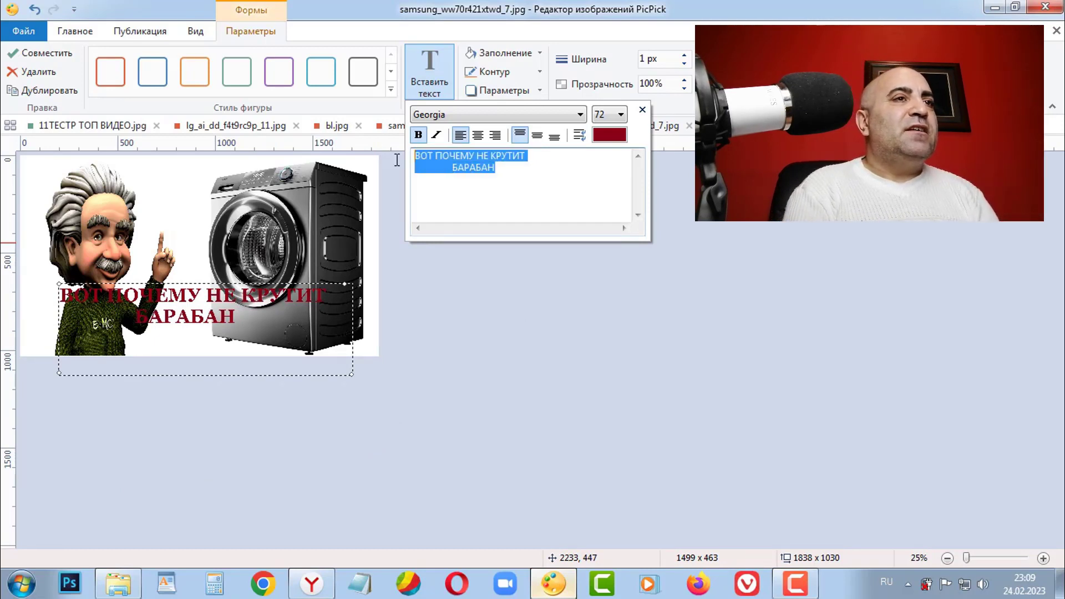
right_click(463, 158)
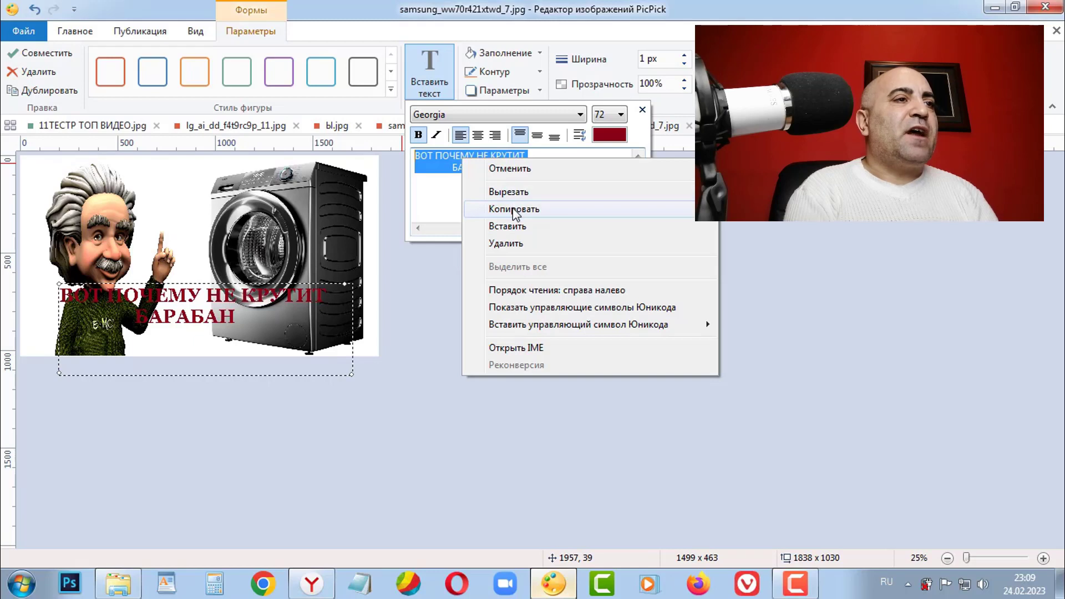
left_click(513, 211)
- Paste the corrected headline into the white box and set it slightly offset on the red headline
key("ctrl+v")
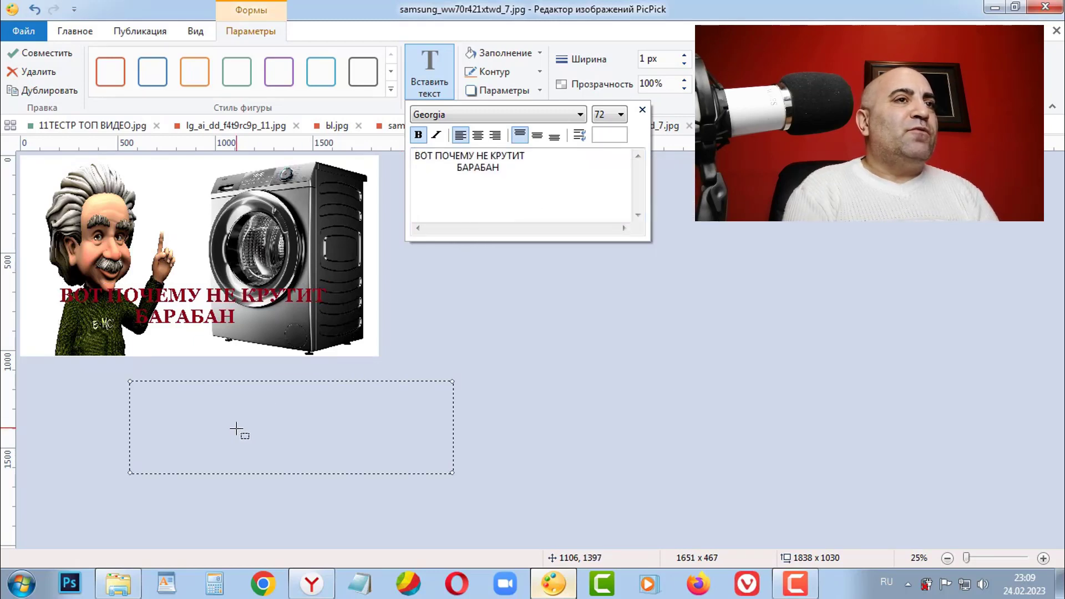
left_click_drag(521, 173, 437, 158)
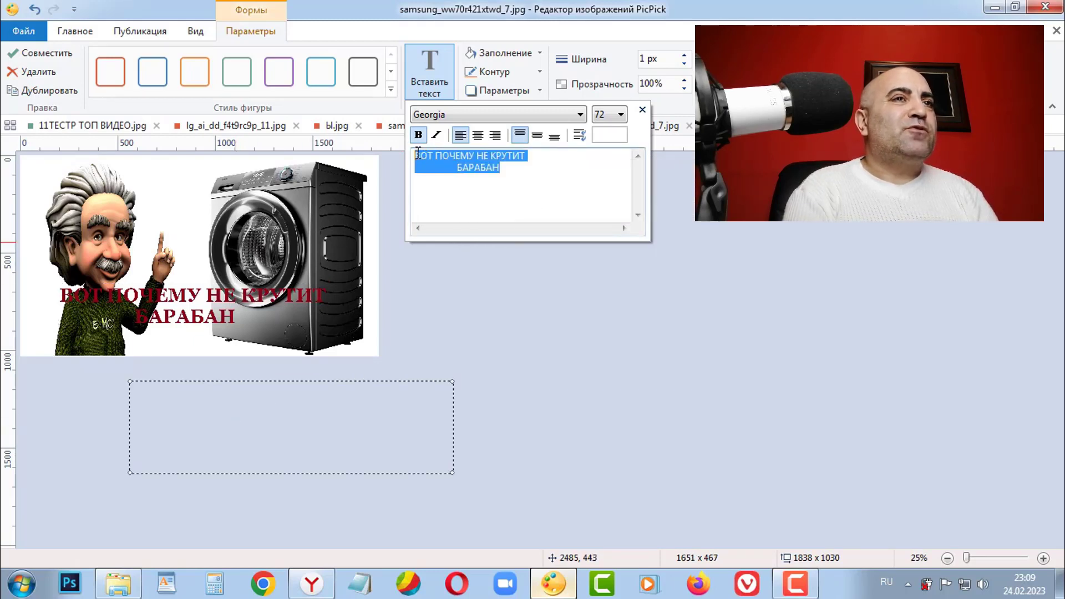
right_click(442, 153)
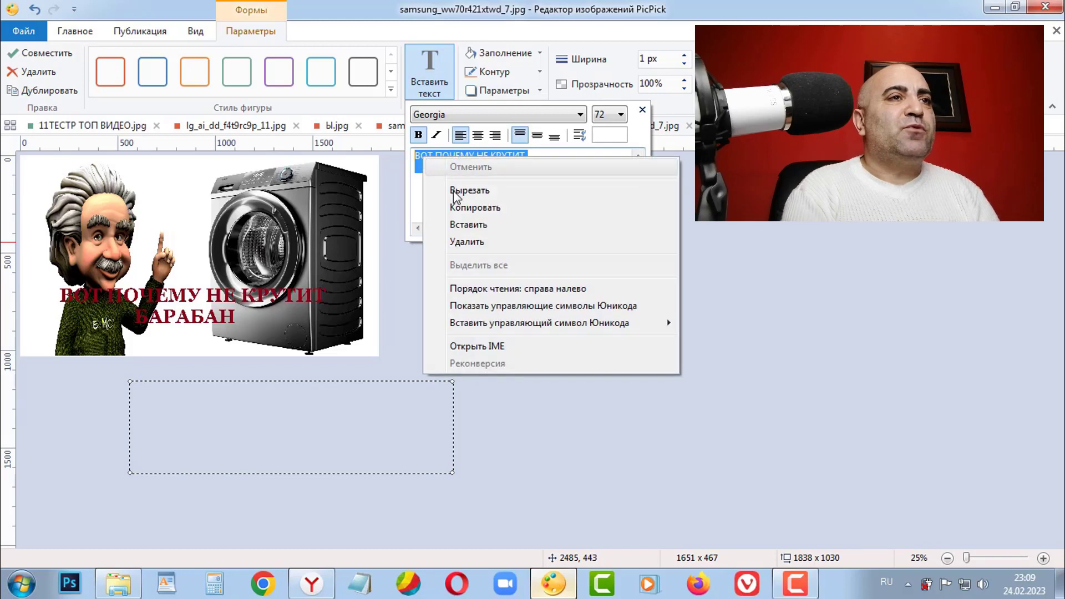
left_click(478, 224)
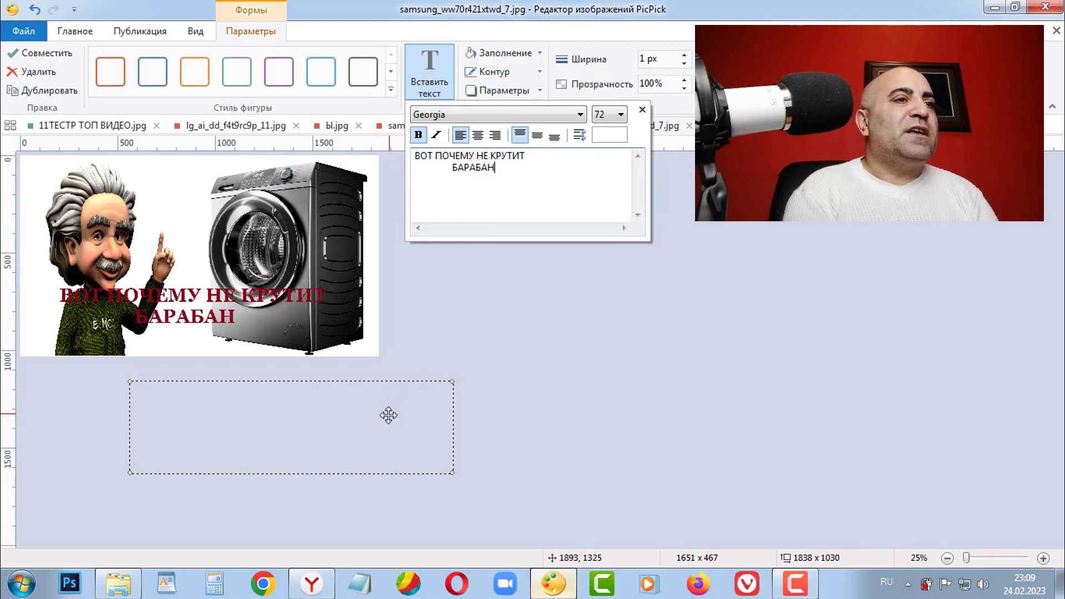
left_click_drag(362, 405, 283, 317)
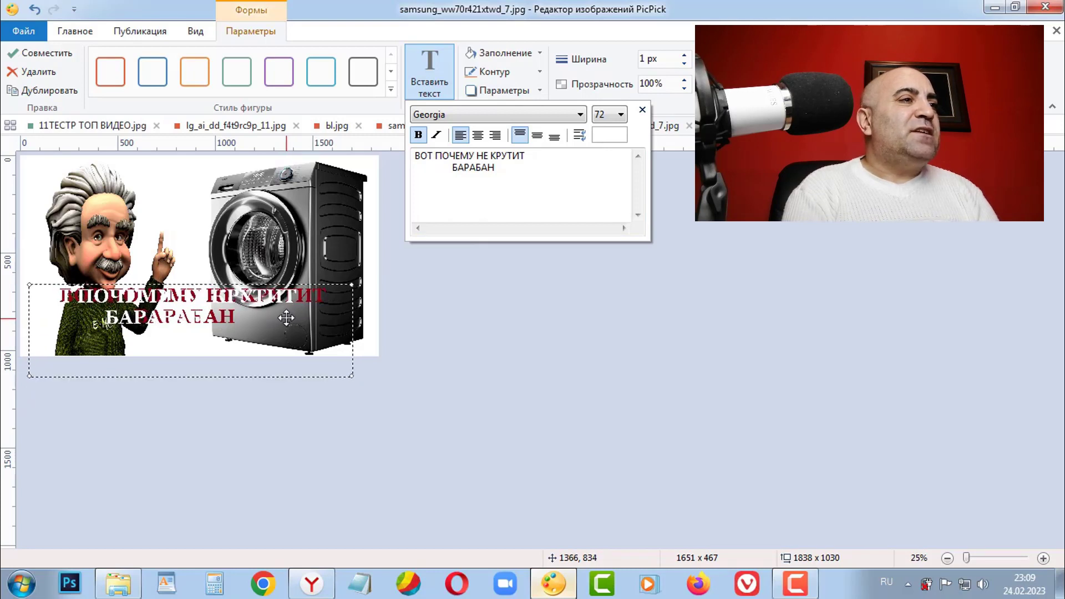
left_click_drag(284, 316, 314, 317)
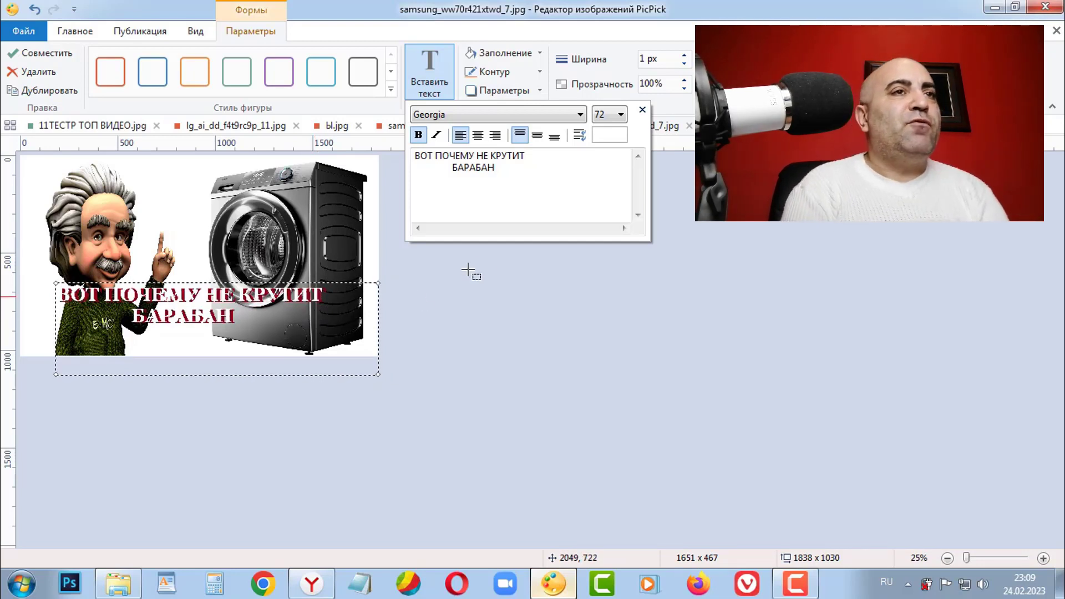
- Recolour the upper headline copy yellow, nudge it slightly right and commit it to the picture
left_click(618, 136)
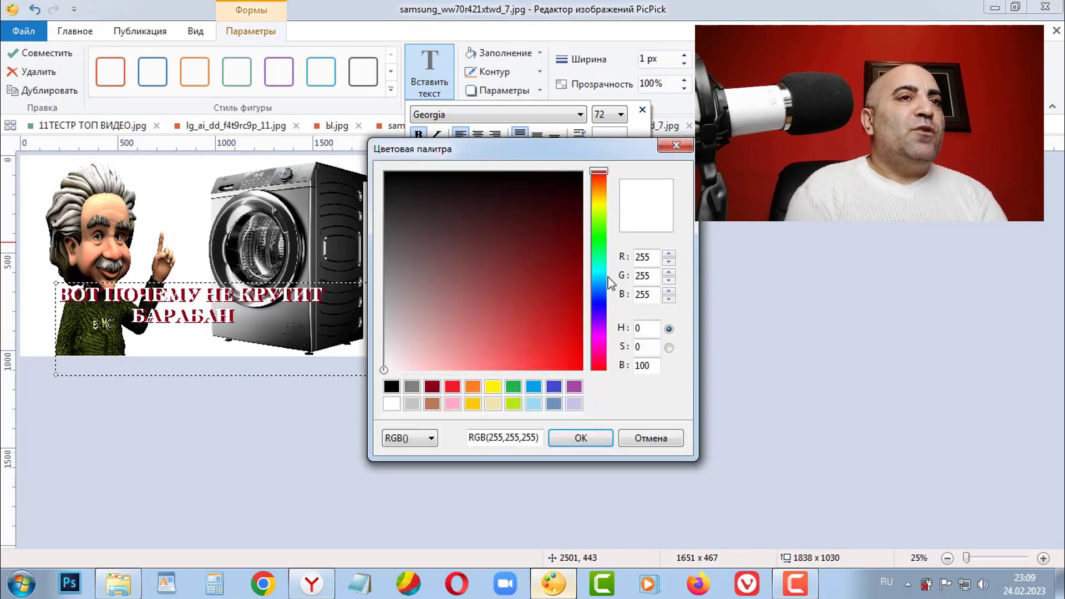
left_click(601, 206)
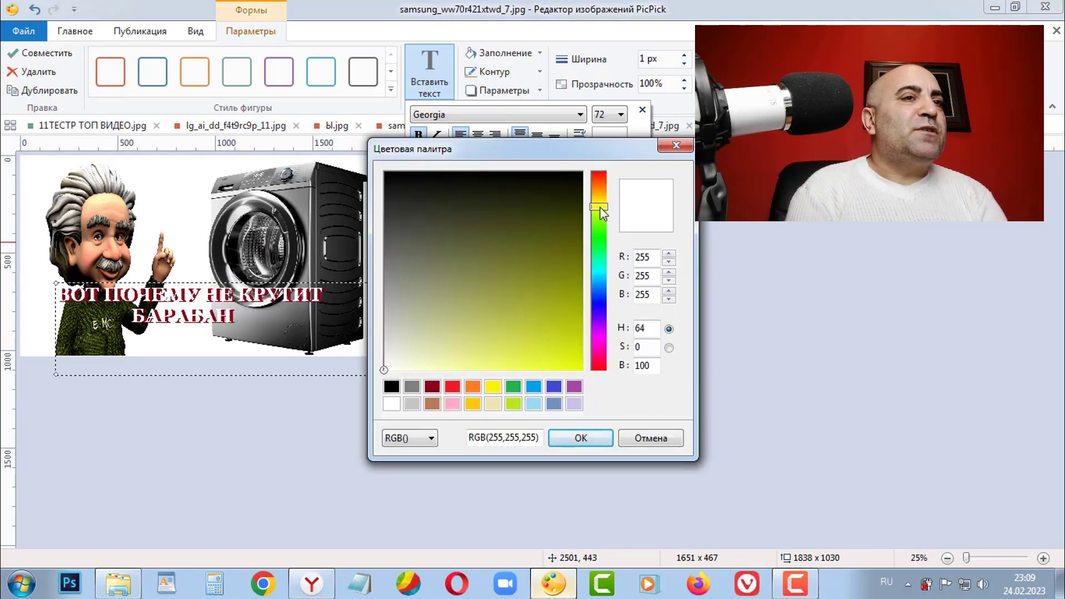
left_click(580, 438)
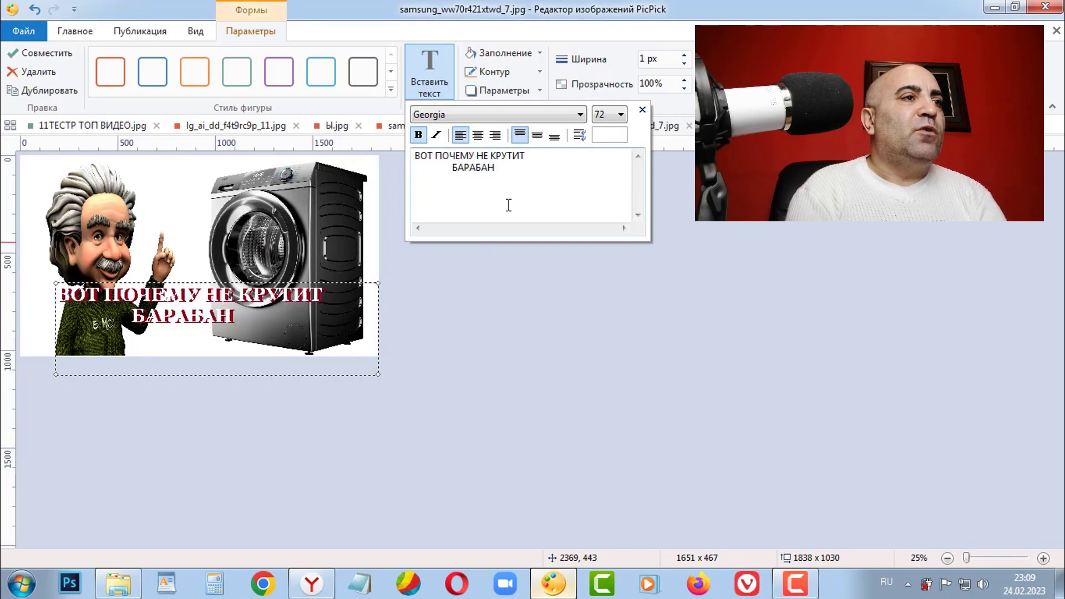
left_click_drag(495, 167, 432, 156)
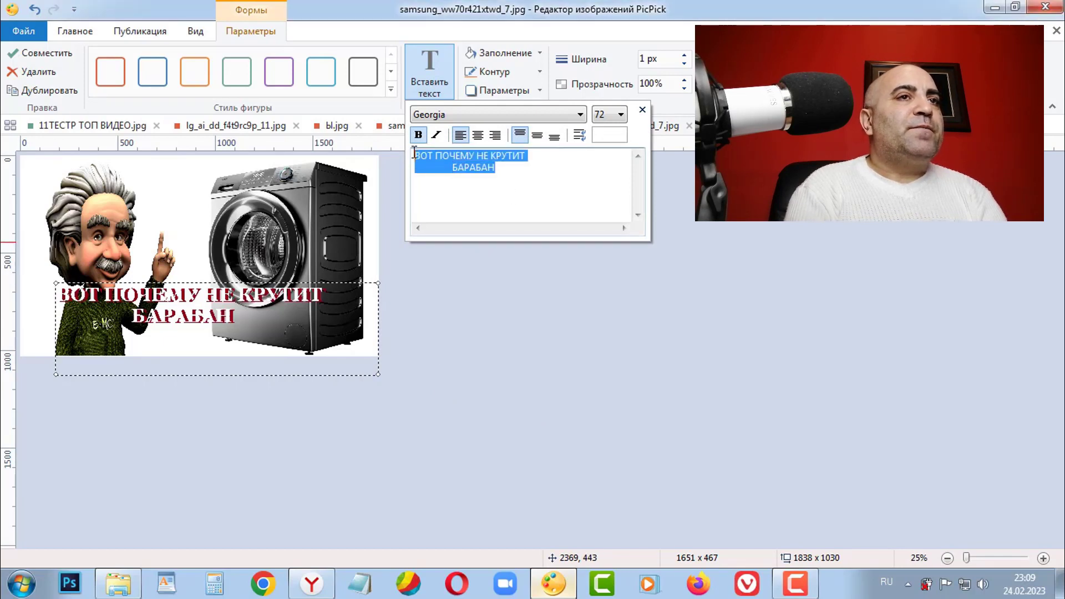
left_click(620, 136)
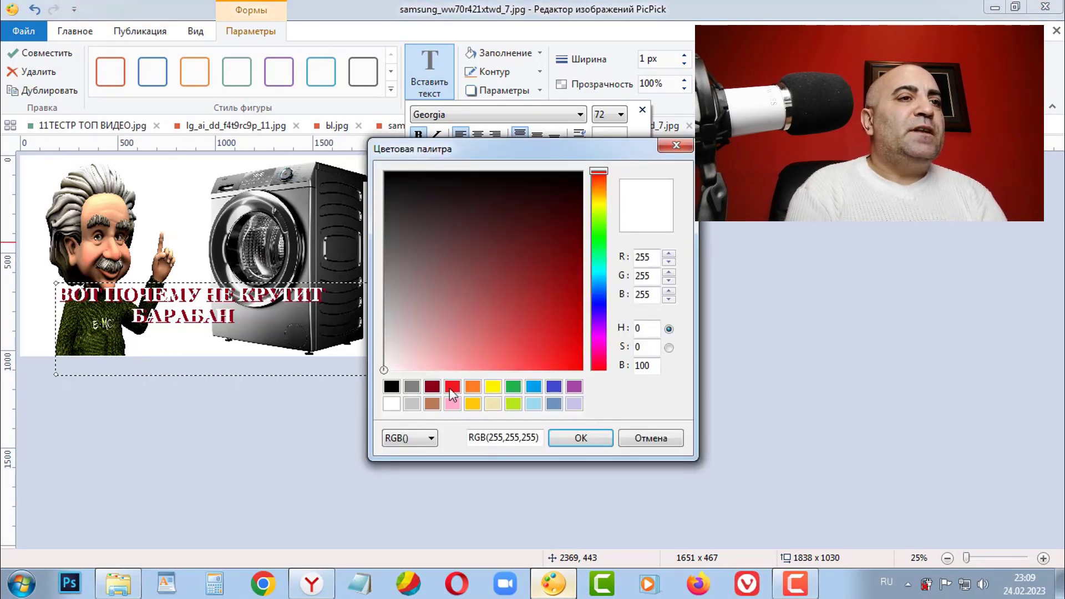
left_click(493, 387)
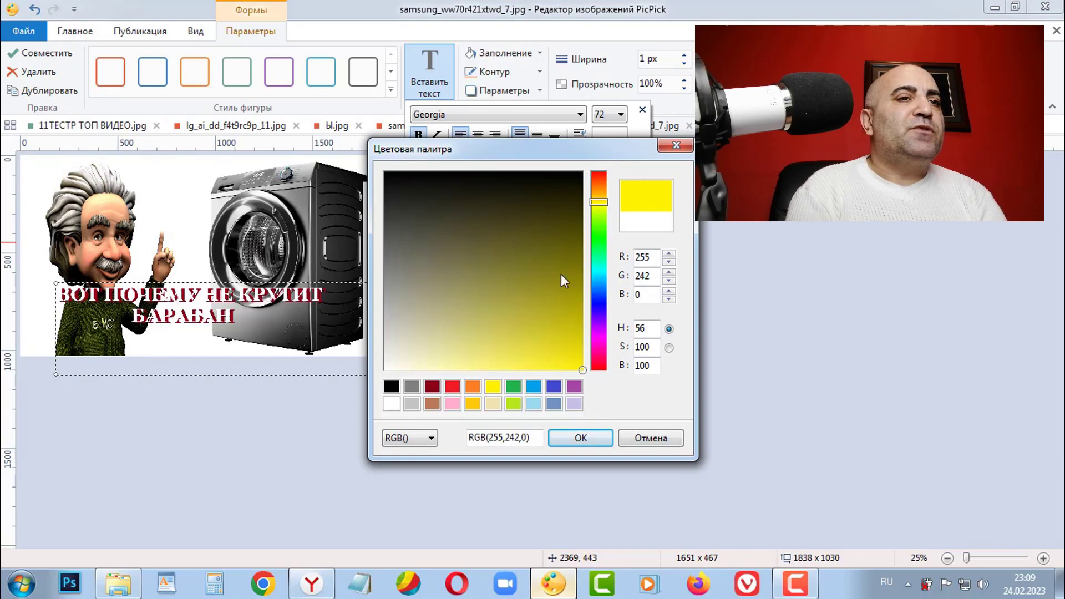
left_click(592, 442)
left_click_drag(286, 334, 290, 330)
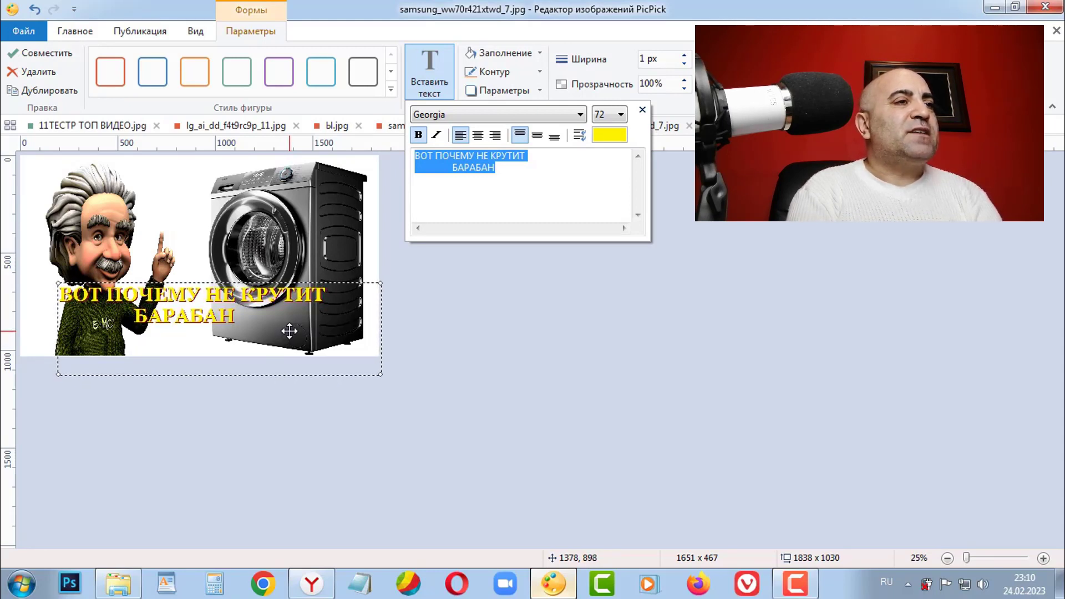
left_click(495, 317)
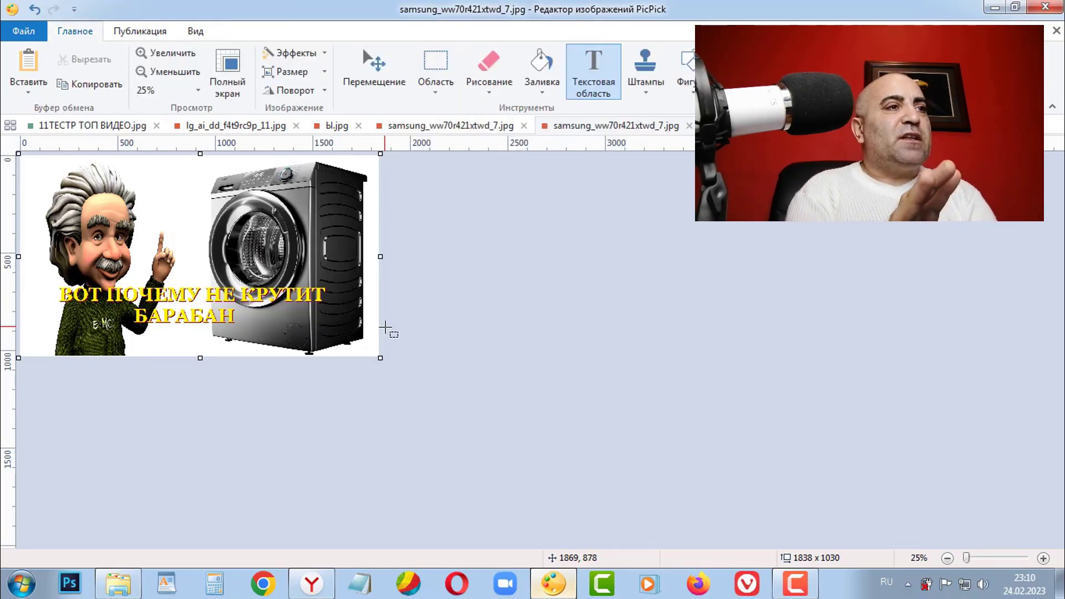
- Start inserting an image from file and browse the армену folder in the Видео library
left_click(27, 93)
left_click(51, 131)
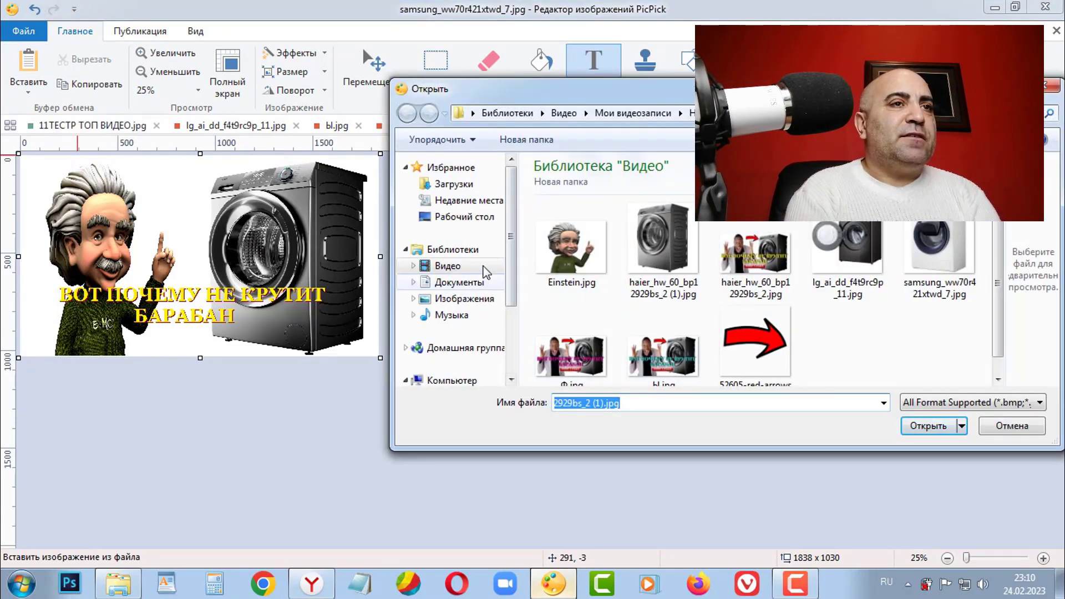
left_click(486, 268)
double_click(563, 247)
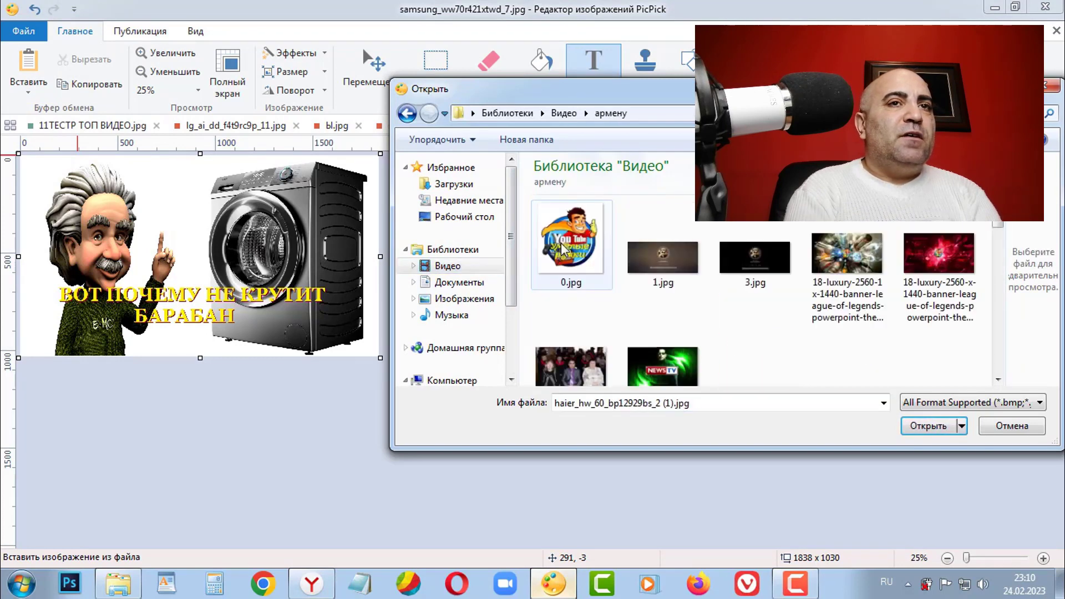
scroll(563, 247, "down", 3)
scroll(600, 278, "down", 3)
scroll(626, 305, "down", 2)
scroll(626, 305, "up", 2)
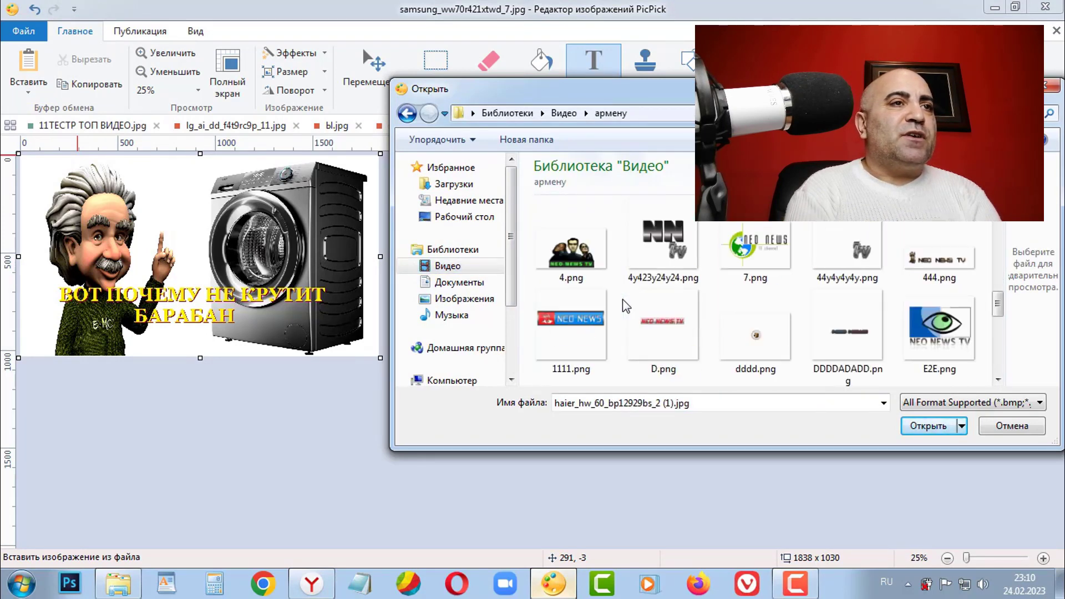
- Look through the Изображения and Музыка libraries for the button picture
left_click(454, 298)
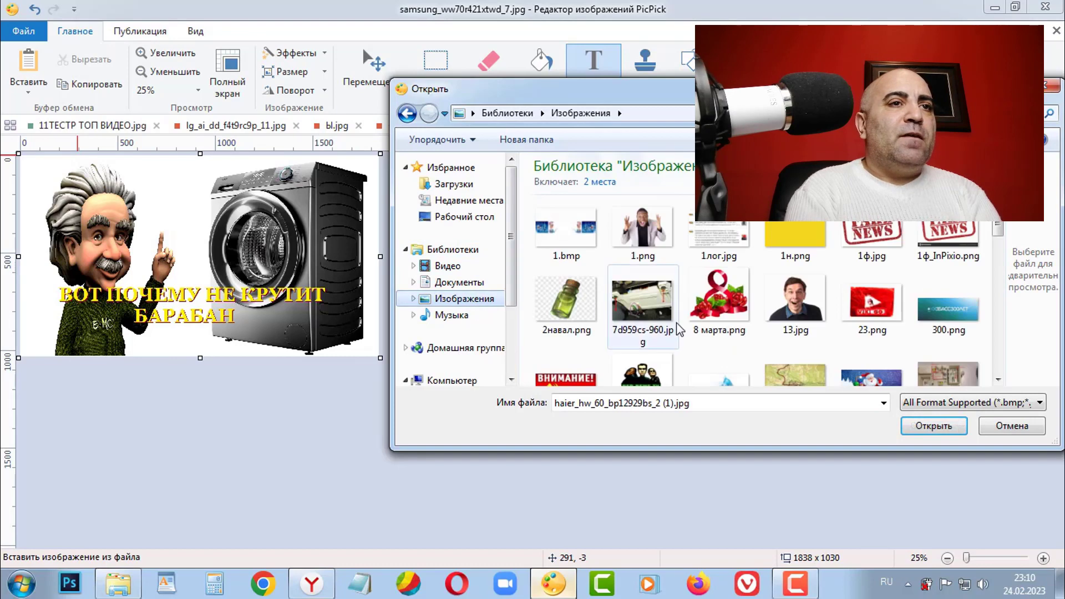
left_click(660, 312)
scroll(661, 313, "down", 3)
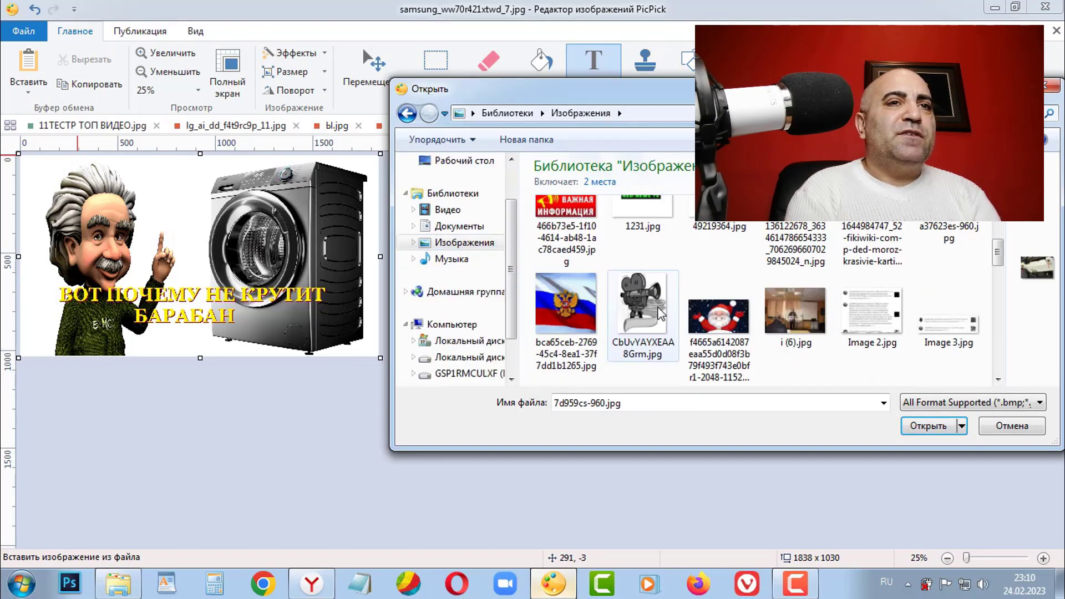
scroll(660, 312, "down", 5)
scroll(660, 312, "down", 3)
scroll(660, 313, "up", 1)
scroll(661, 314, "up", 3)
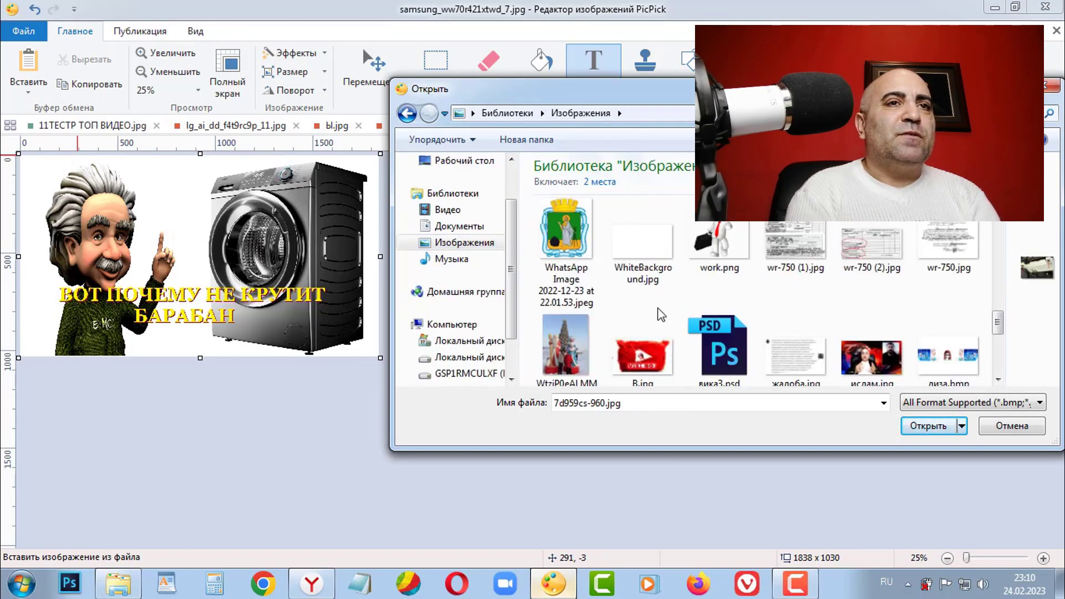
scroll(661, 314, "up", 5)
scroll(661, 314, "up", 5)
scroll(661, 315, "up", 5)
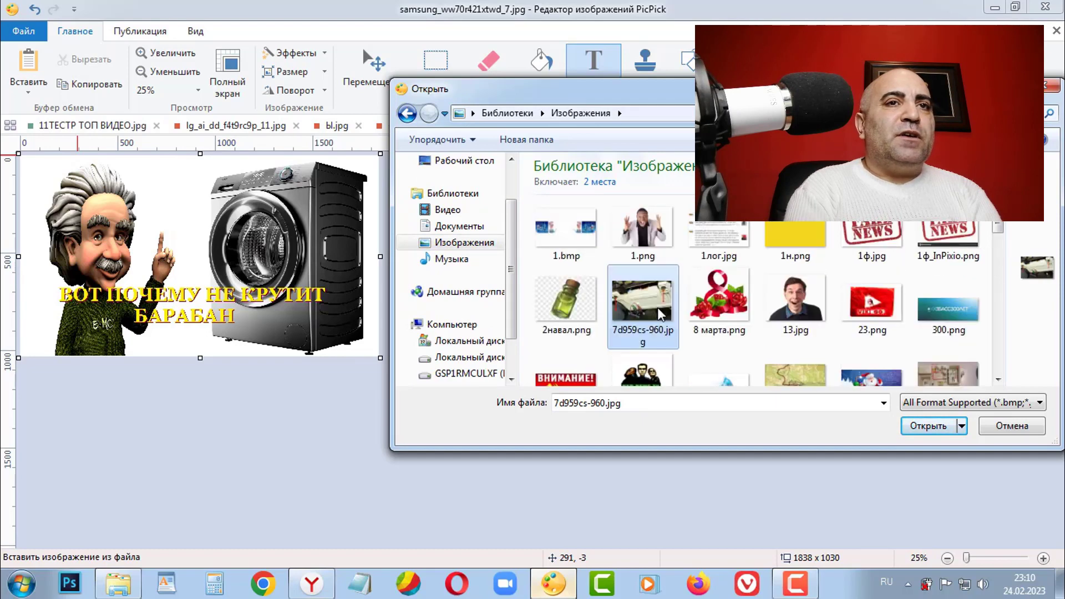
left_click(451, 259)
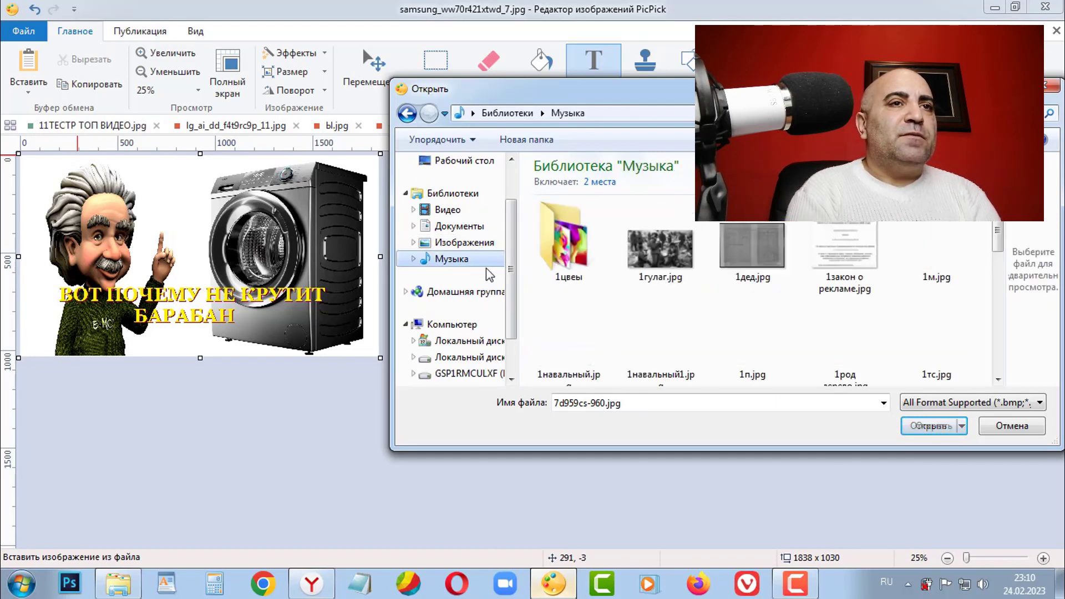
left_click(660, 316)
scroll(667, 325, "down", 3)
scroll(667, 324, "up", 3)
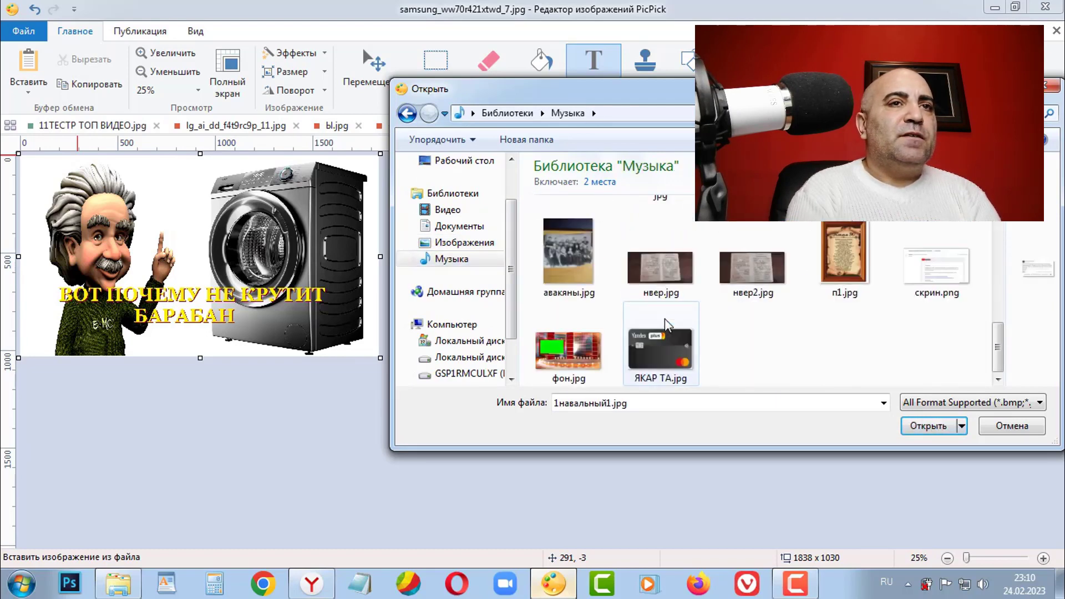
- Return to the Видео library and select жми-сюда-png- (1).png
left_click(447, 209)
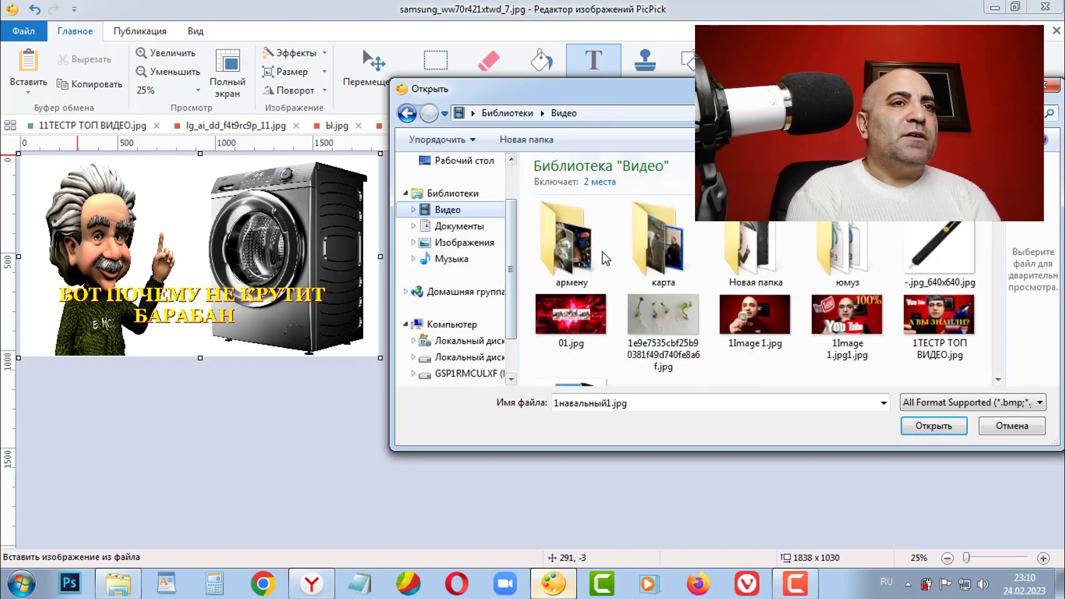
left_click(673, 304)
scroll(673, 304, "down", 3)
scroll(673, 304, "down", 5)
scroll(673, 304, "down", 5)
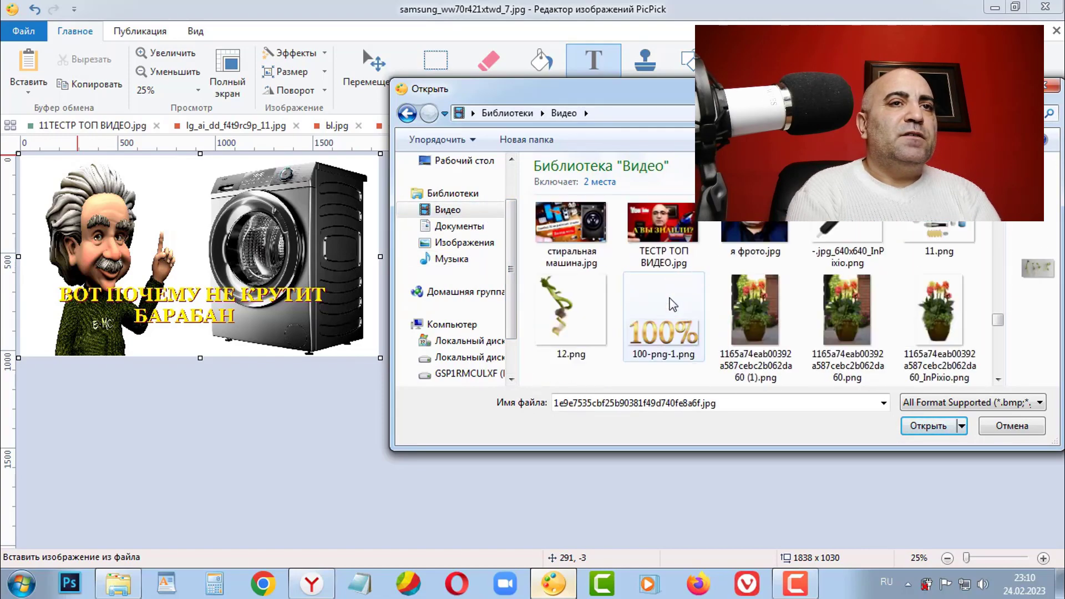
scroll(673, 304, "down", 5)
scroll(673, 305, "down", 5)
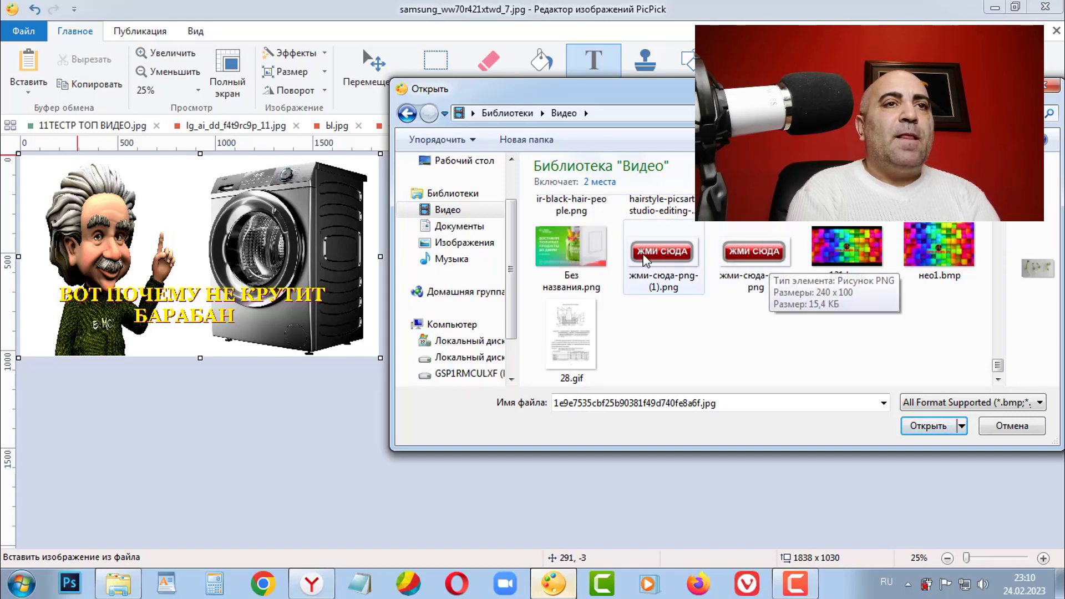
left_click(649, 262)
- Insert the ЖМИ СЮДА button between Einstein and the washer, enlarged to 428 × 175
left_click(915, 427)
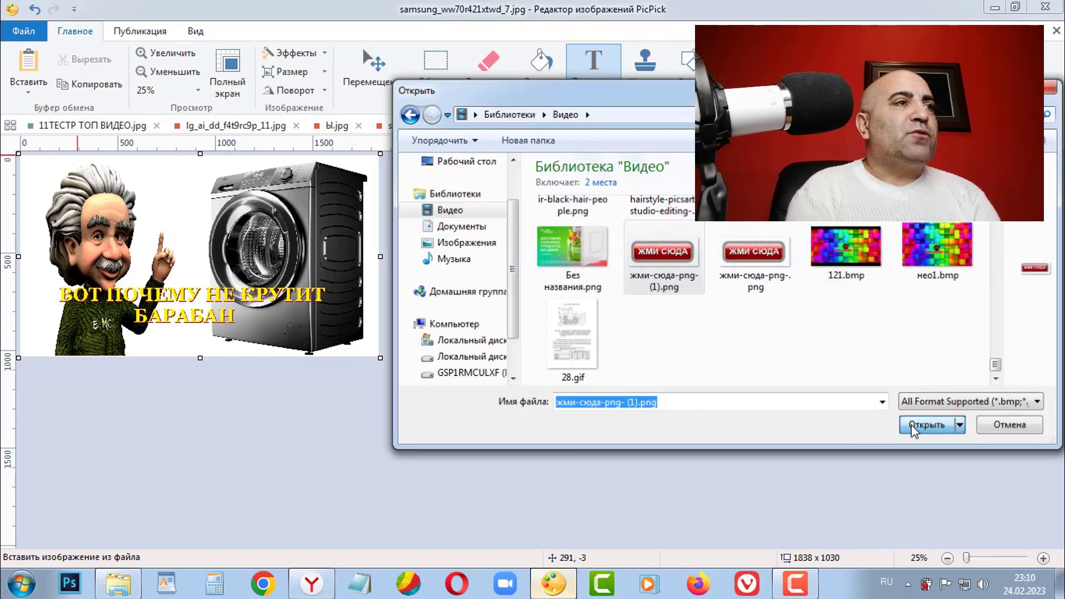
left_click_drag(56, 172, 183, 188)
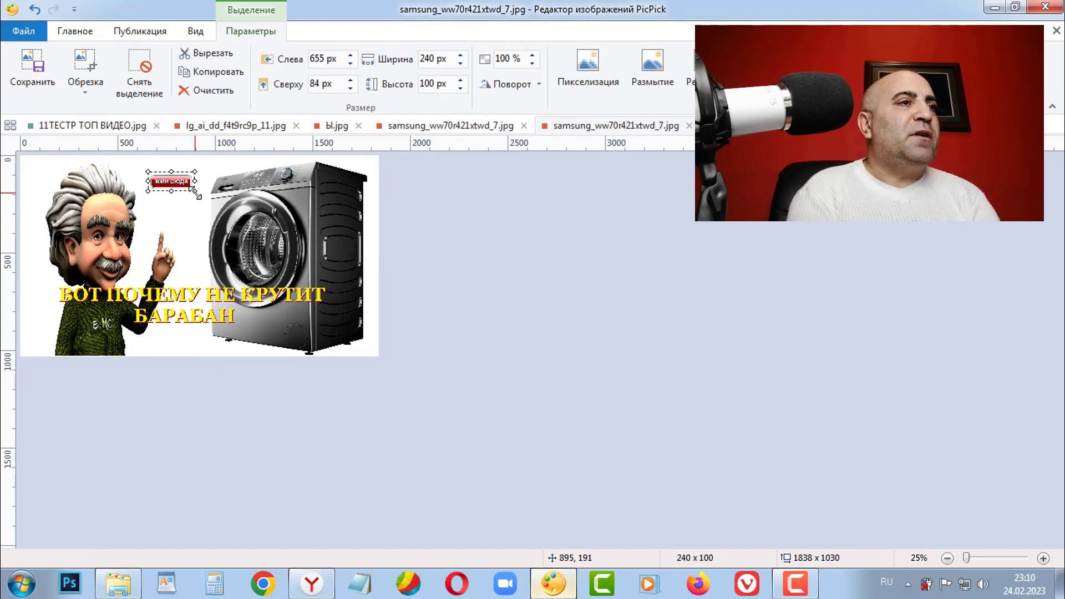
mouse_move(196, 191)
left_mouse_down()
mouse_move(232, 205)
mouse_move(188, 221)
left_mouse_up()
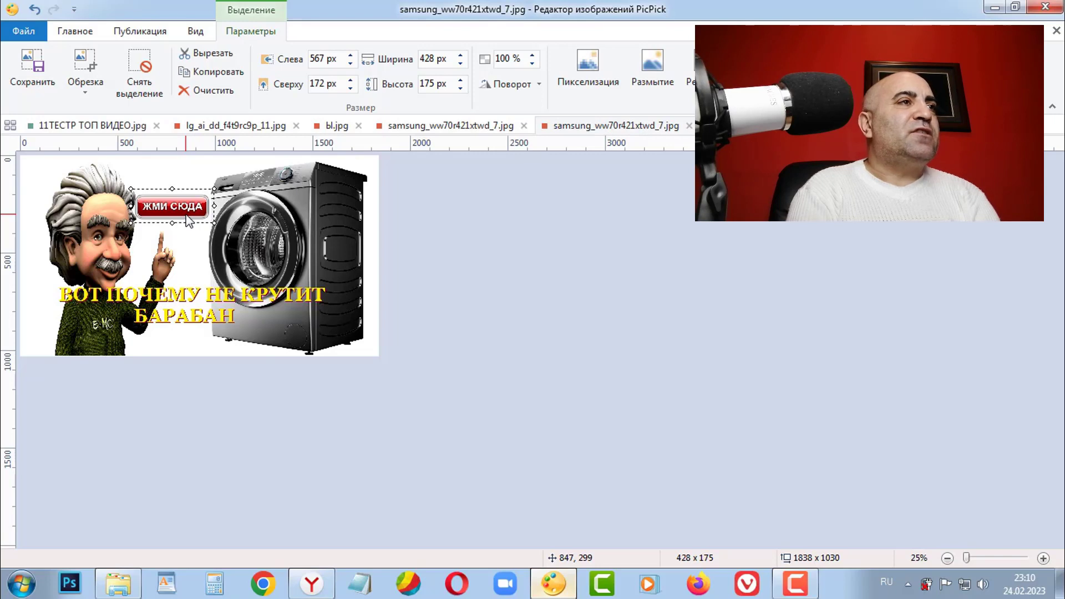
- Open the Эффекты list and choose the Яркость / контрастность adjustment
left_click(75, 31)
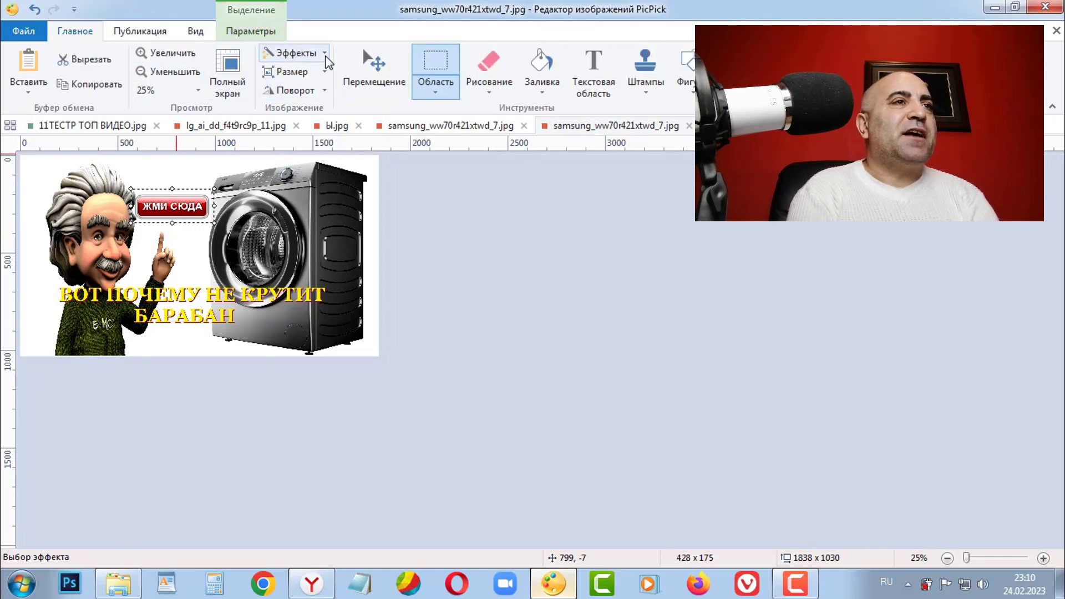
left_click(294, 52)
left_click(294, 52)
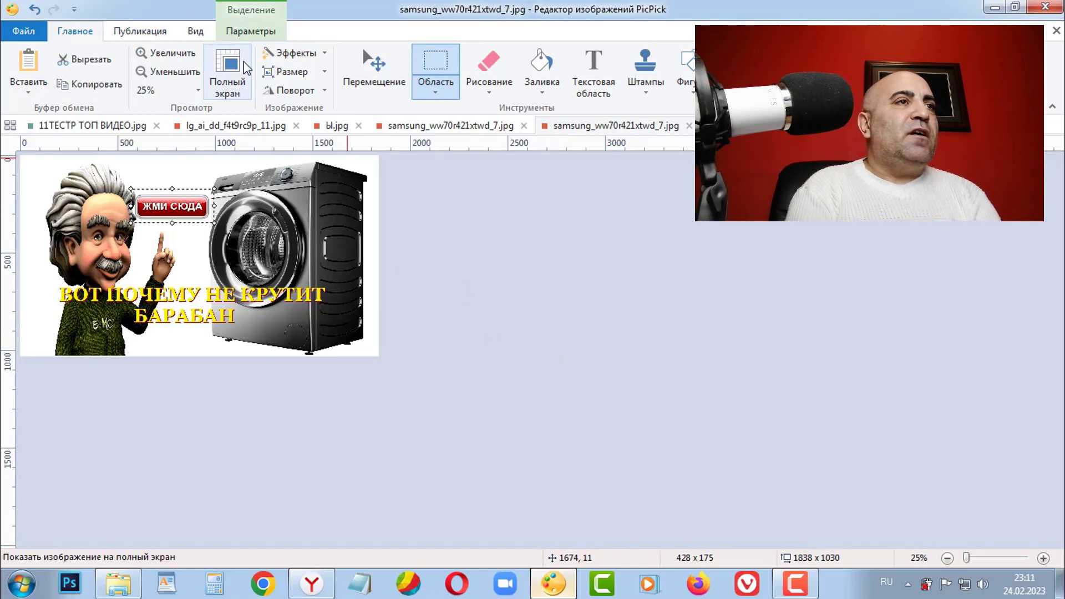
left_click(296, 53)
left_click(397, 214)
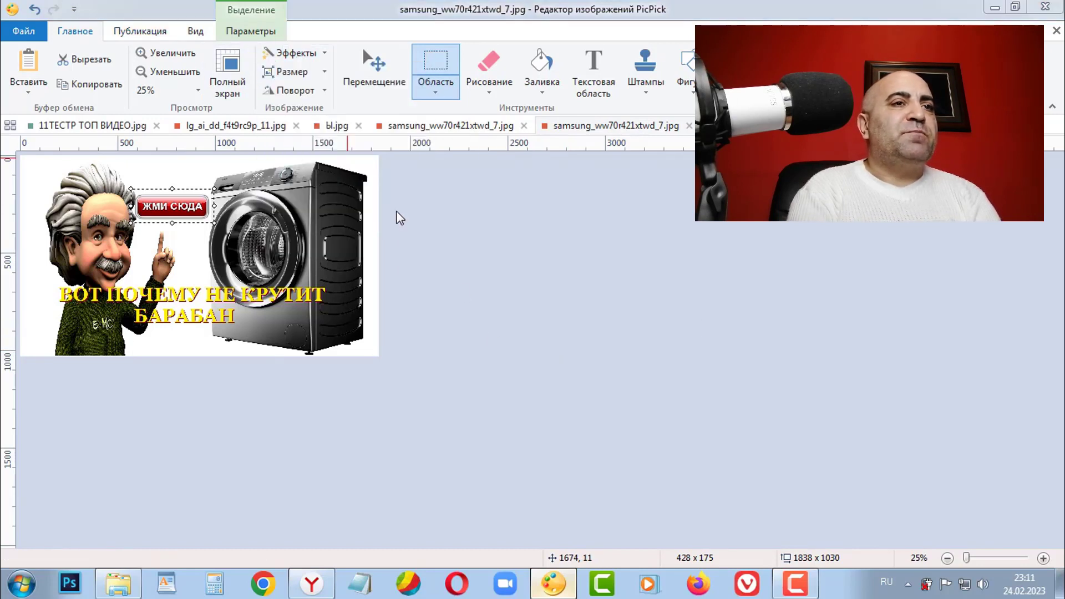
- Set the button's brightness to about -22 and contrast to 29, and apply it
left_click_drag(521, 324, 520, 324)
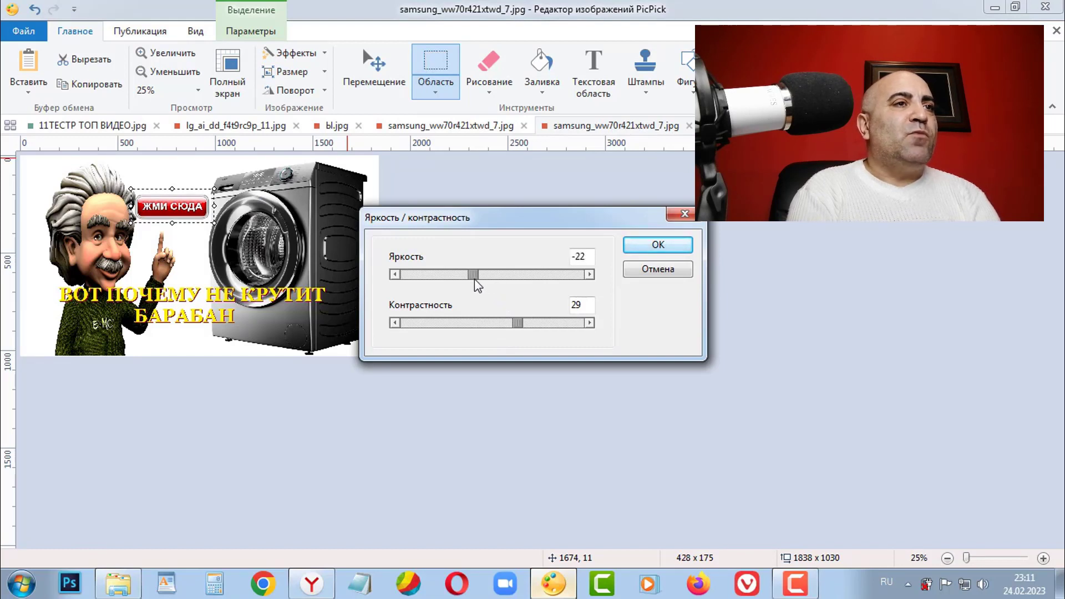
left_click(676, 242)
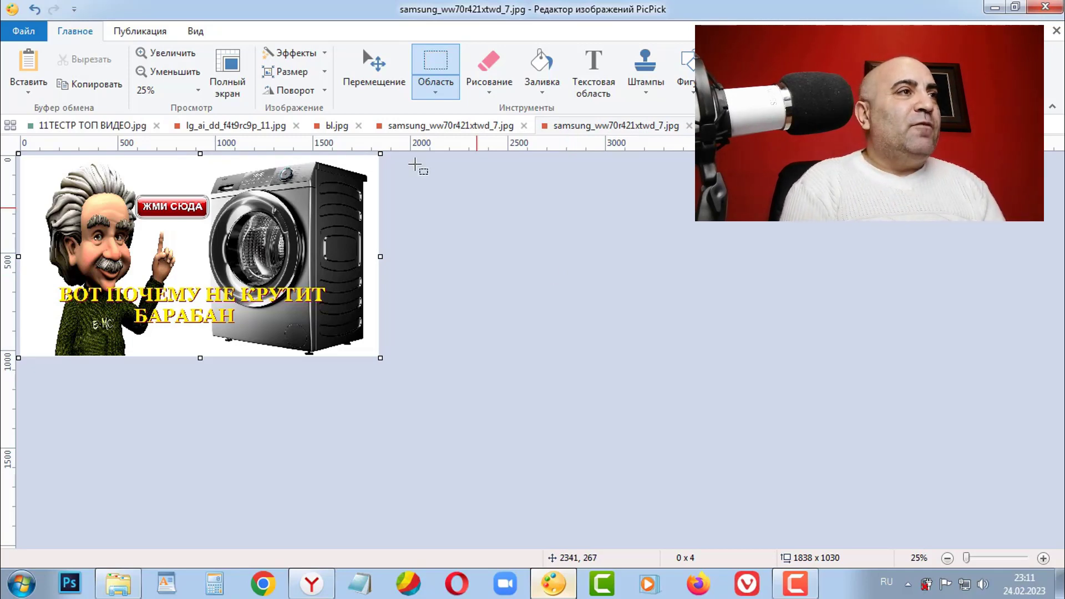
- Save the thumbnail as a JPG copy named 1samsung_ww70r421xtwd_7.jpg without overwriting the original
left_click(21, 37)
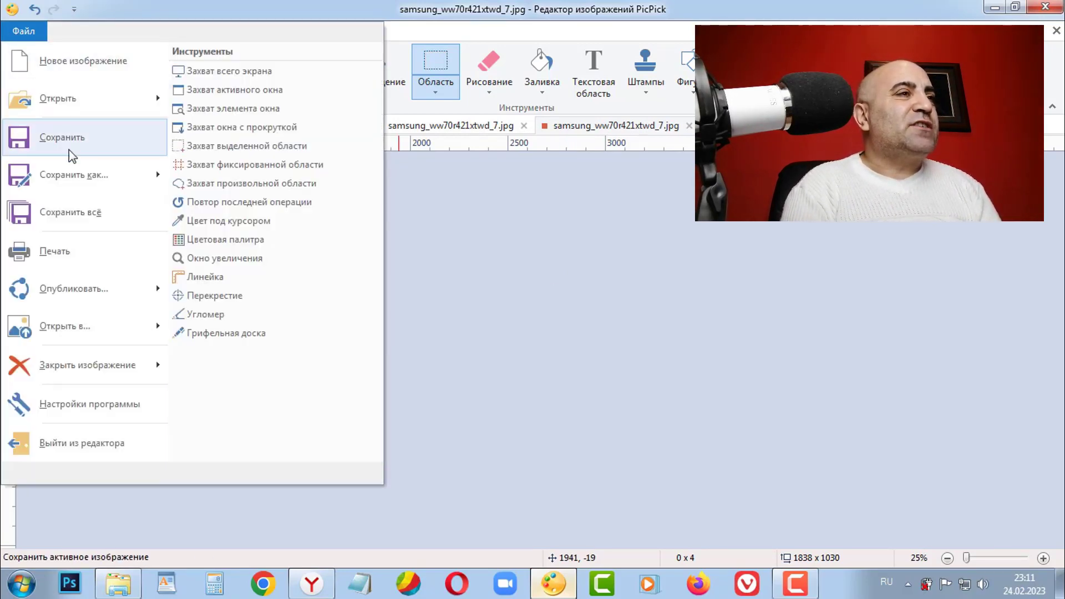
mouse_move(73, 175)
left_click(233, 185)
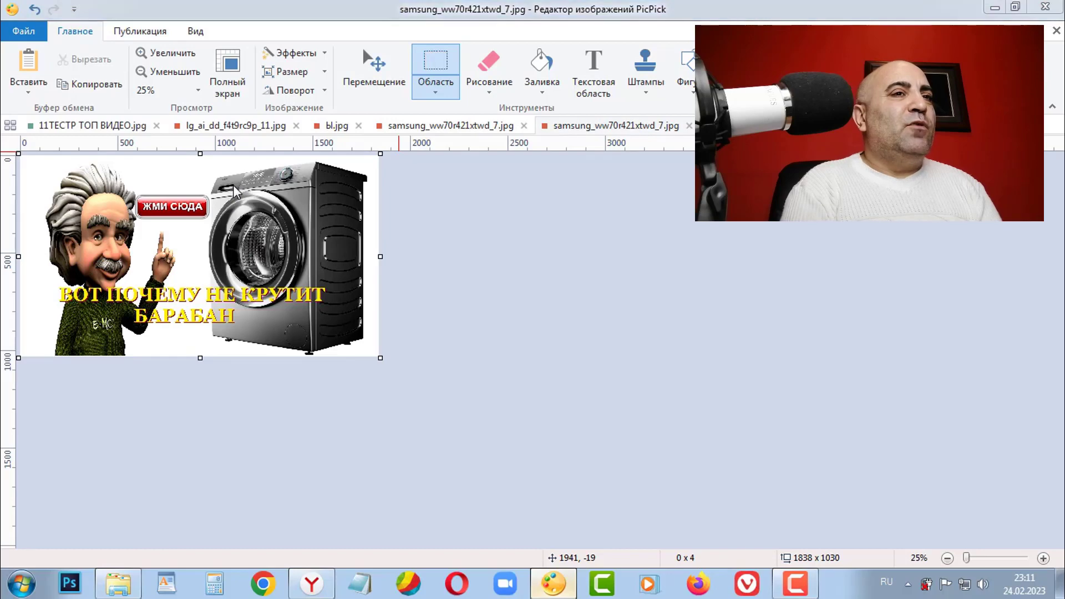
left_click(937, 430)
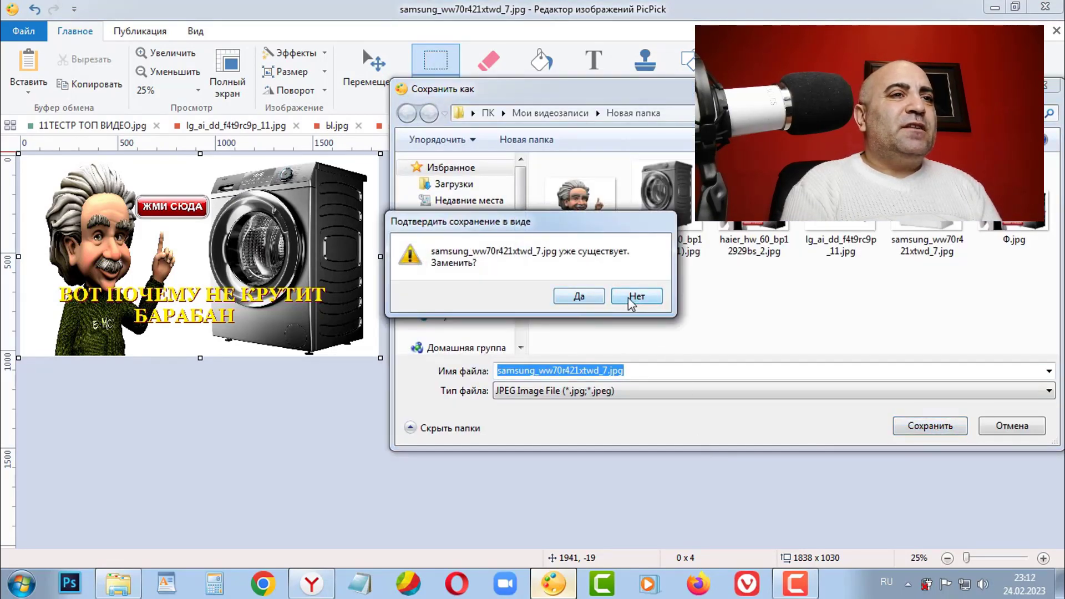
left_click(635, 298)
left_click(504, 368)
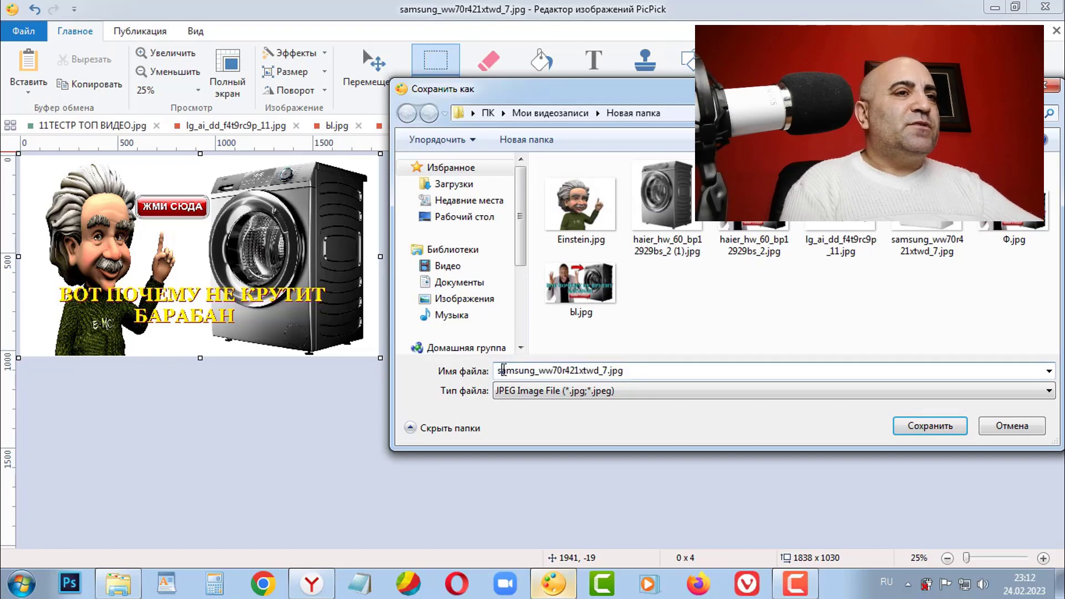
type("1")
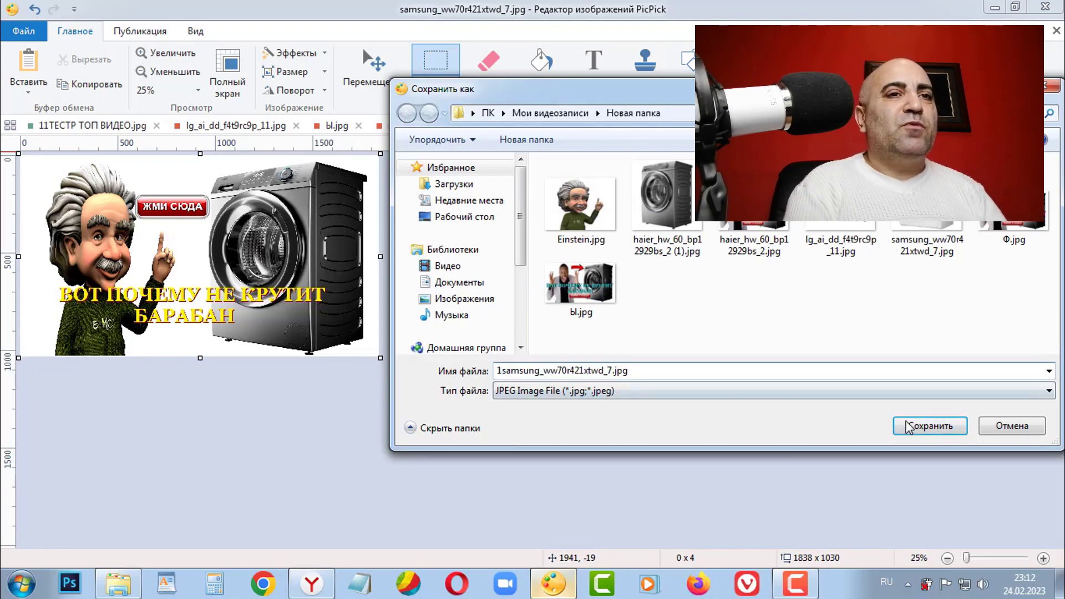
left_click(922, 427)
- Open the washing-machine video's details page in YouTube Studio
left_click(323, 591)
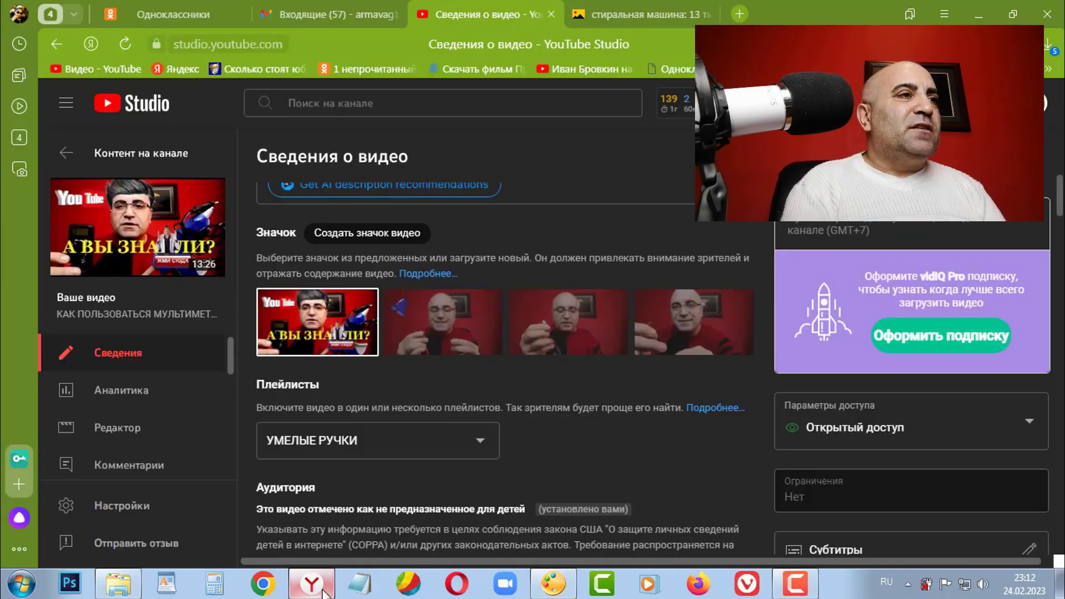
left_click(66, 156)
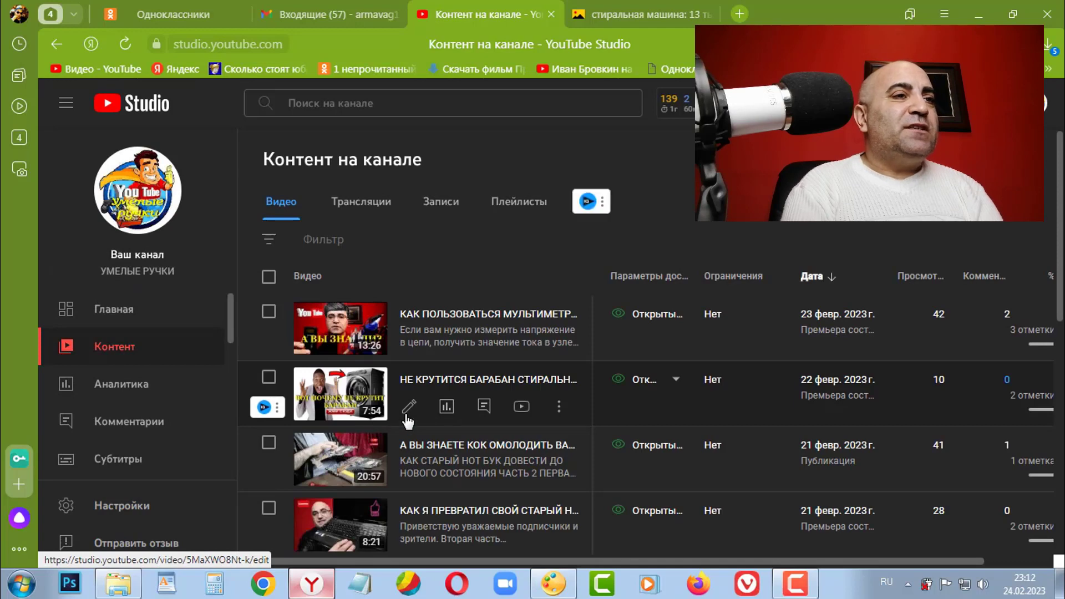
left_click(408, 408)
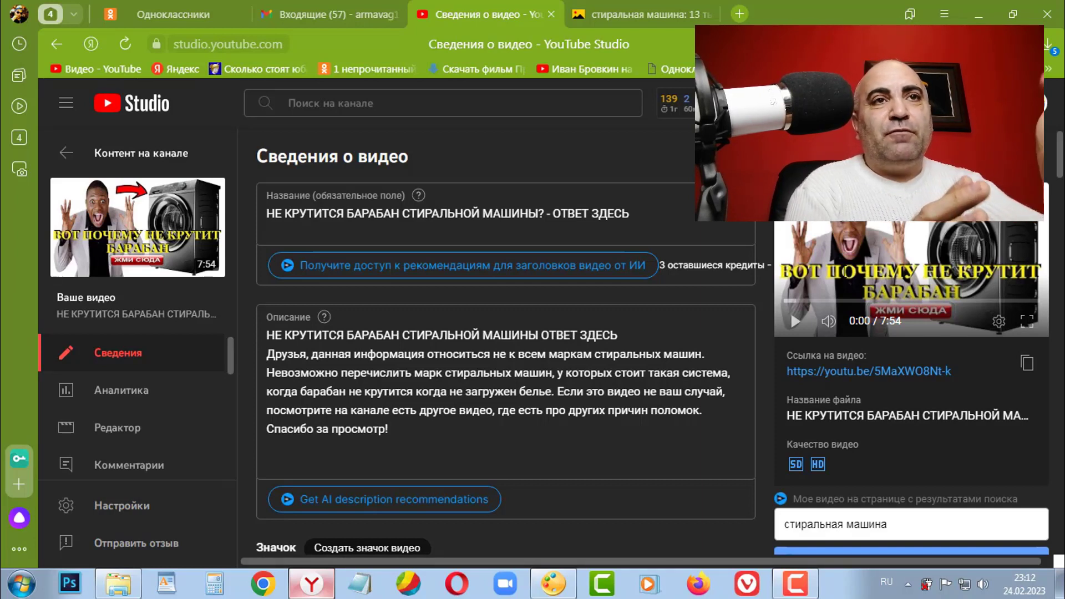
scroll(230, 367, "down", 3)
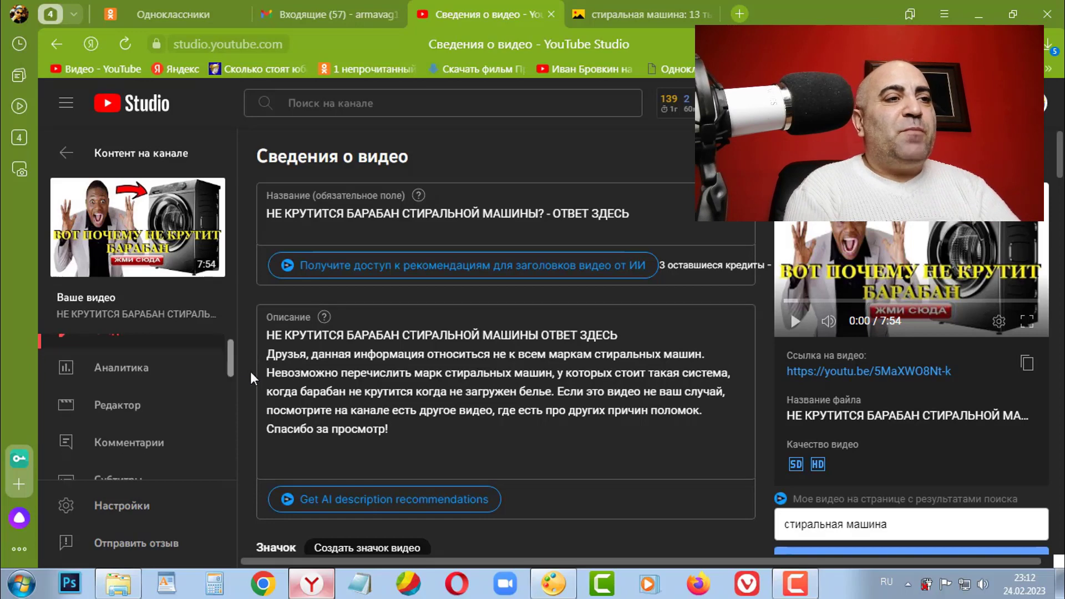
scroll(523, 416, "down", 4)
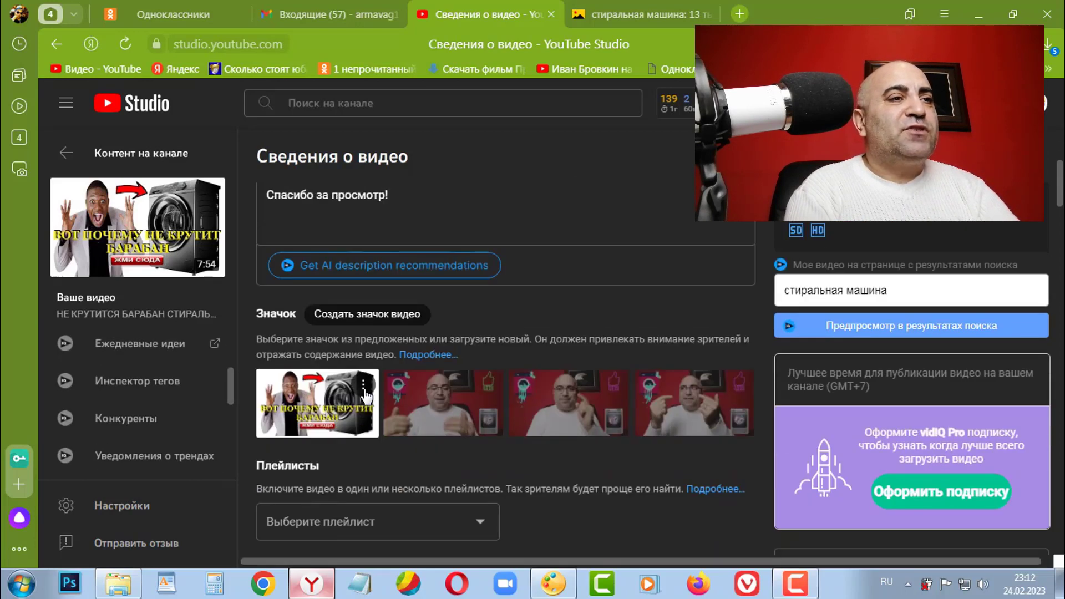
- Replace the video thumbnail with 1samsung_ww70r421xtwd_7.jpg
left_click(365, 396)
left_click(326, 393)
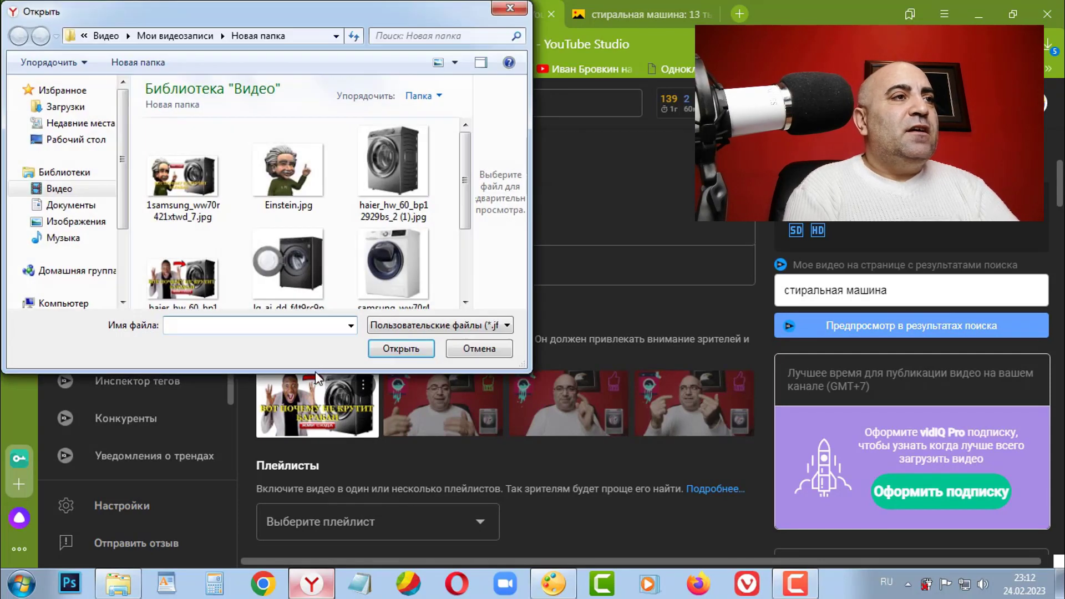
left_click(183, 175)
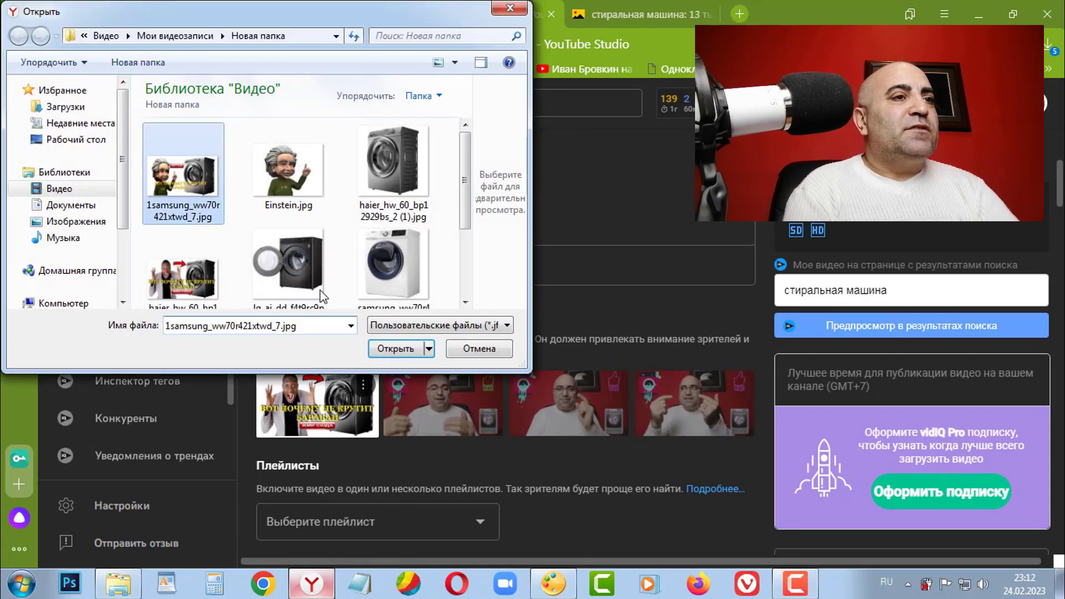
left_click(395, 349)
scroll(627, 483, "up", 3)
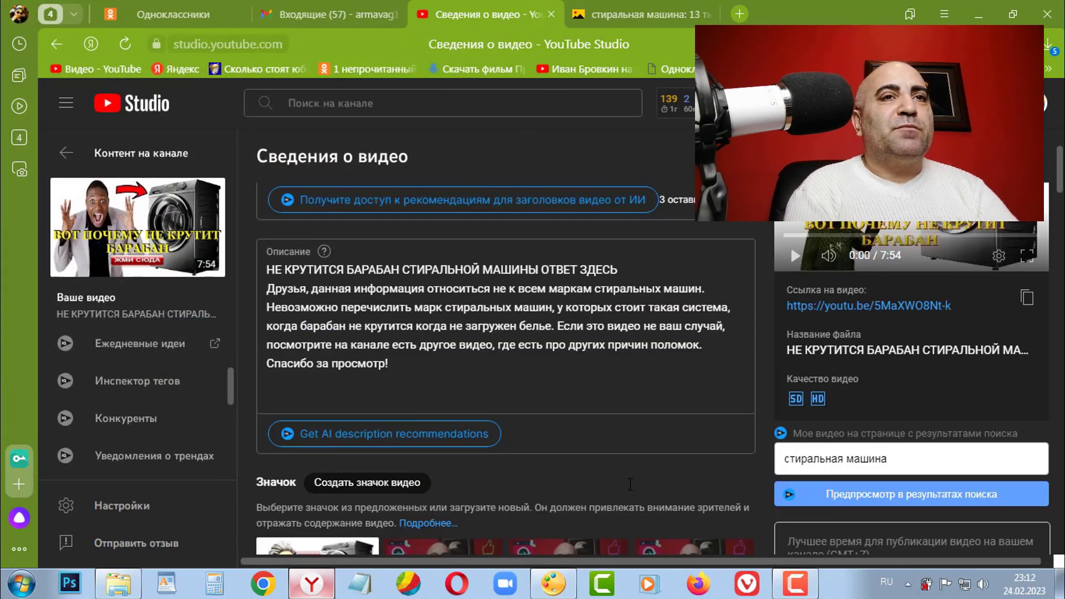
scroll(630, 484, "up", 1)
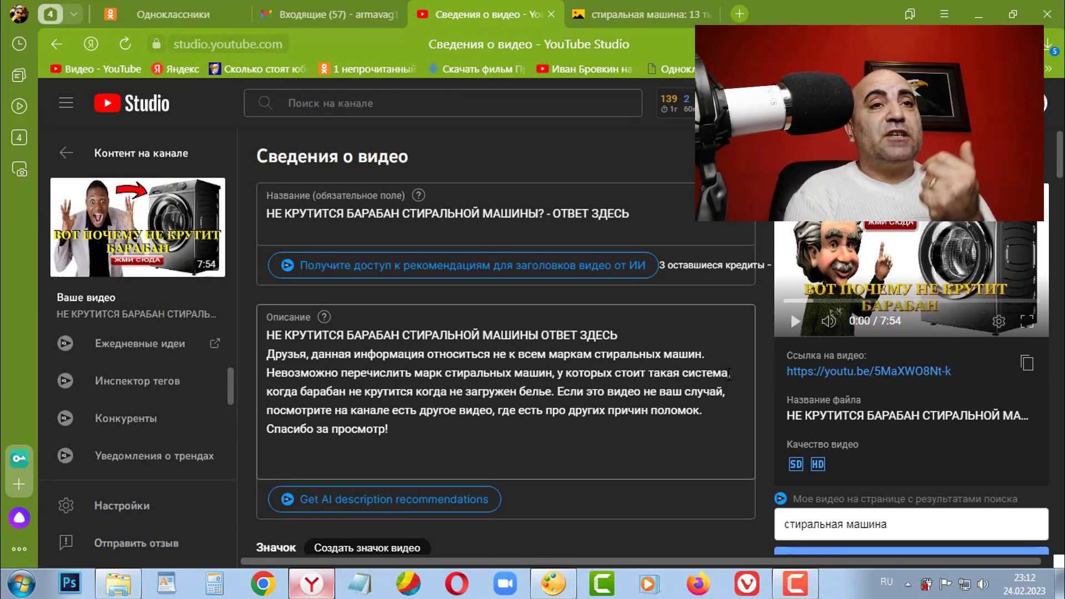
scroll(729, 374, "down", 2)
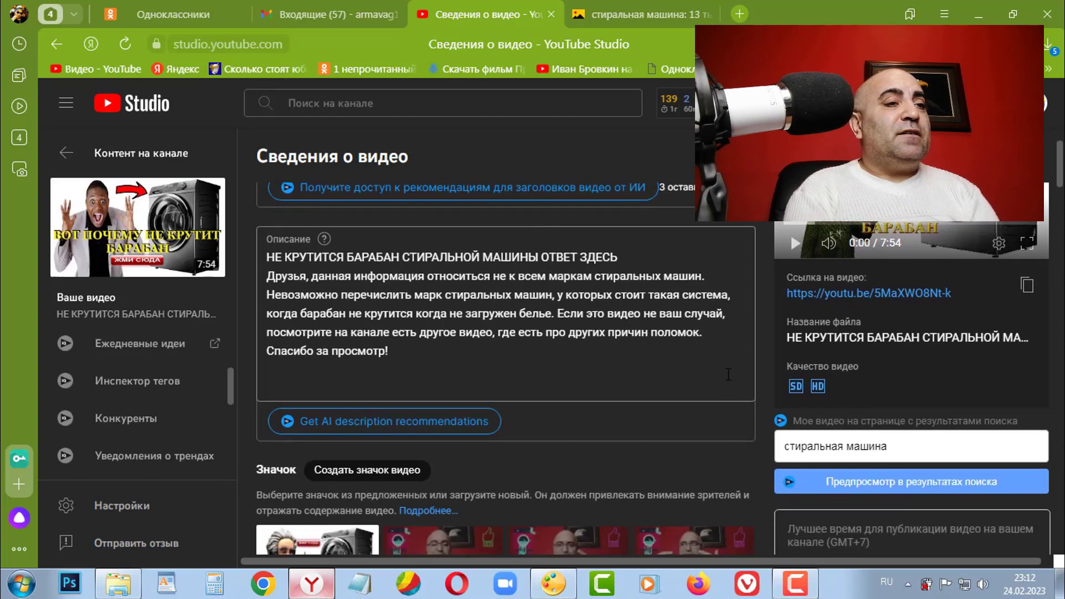
scroll(453, 456, "down", 2)
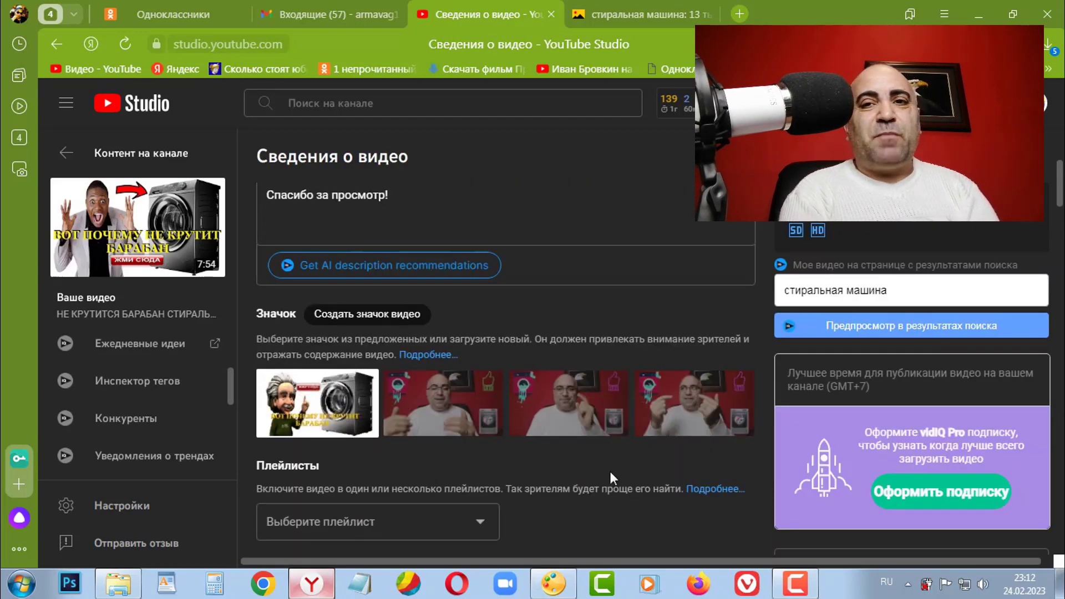
scroll(610, 471, "up", 2)
scroll(611, 478, "up", 2)
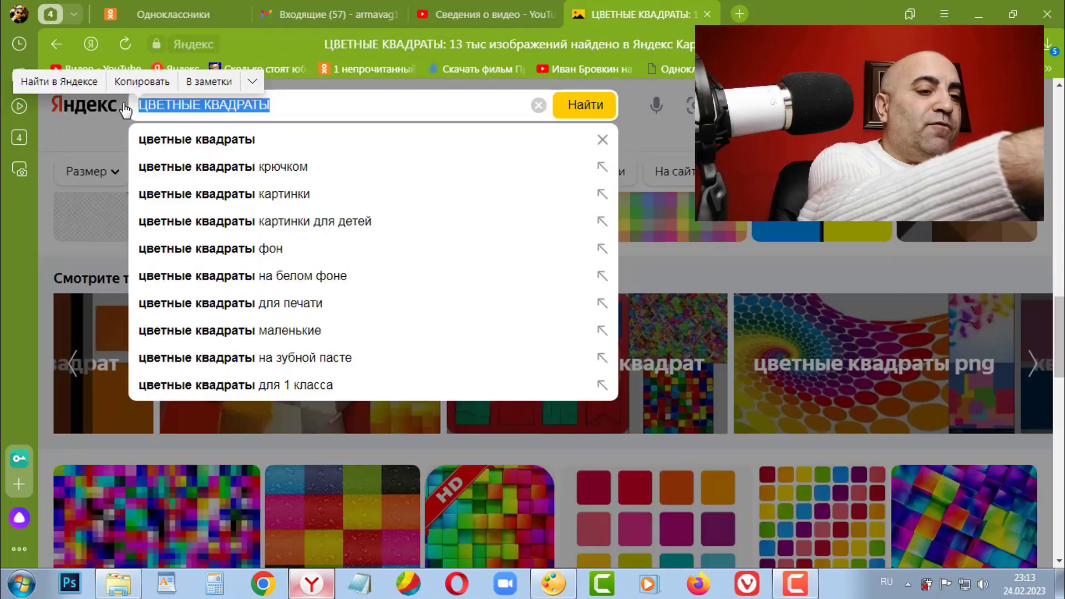
- Search Yandex Images for 'фонДЛЯ ЮТУБ' and scroll through the results
type("фо")
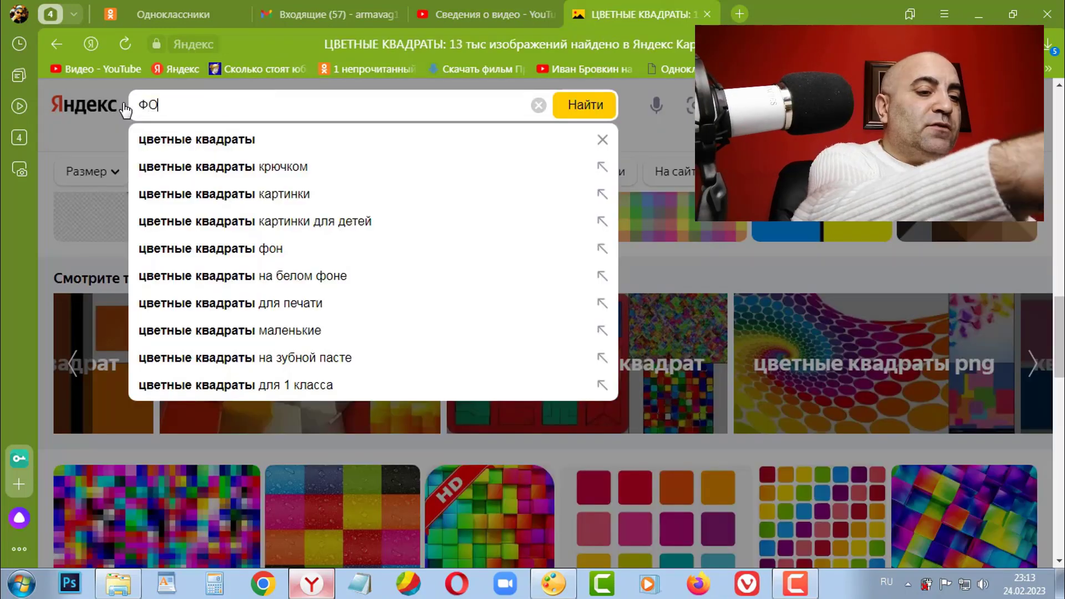
type("нДЛЯ Ю")
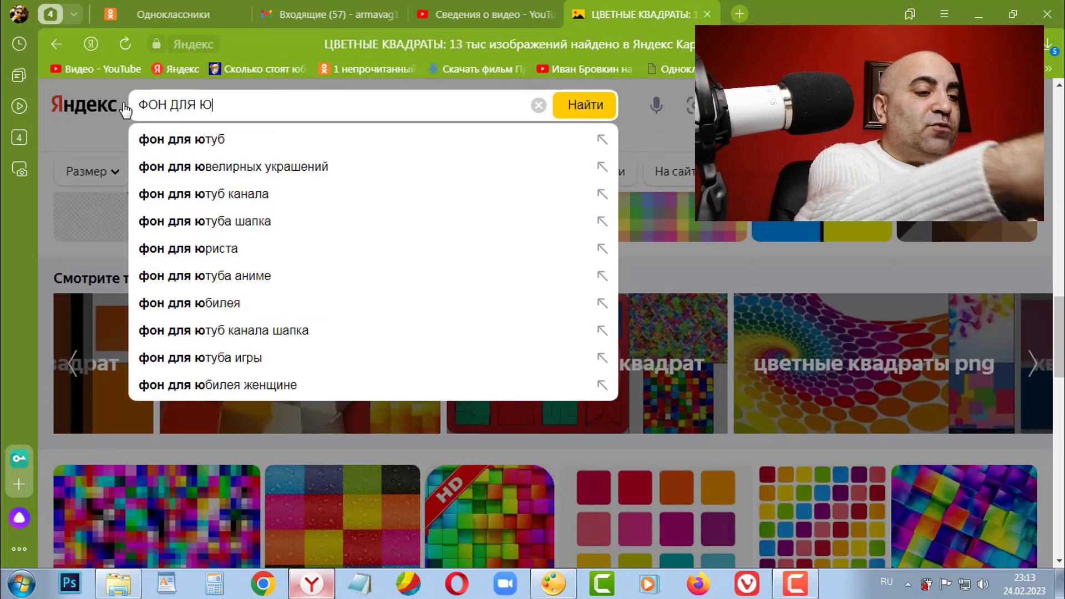
type("ТУБ")
key("Return")
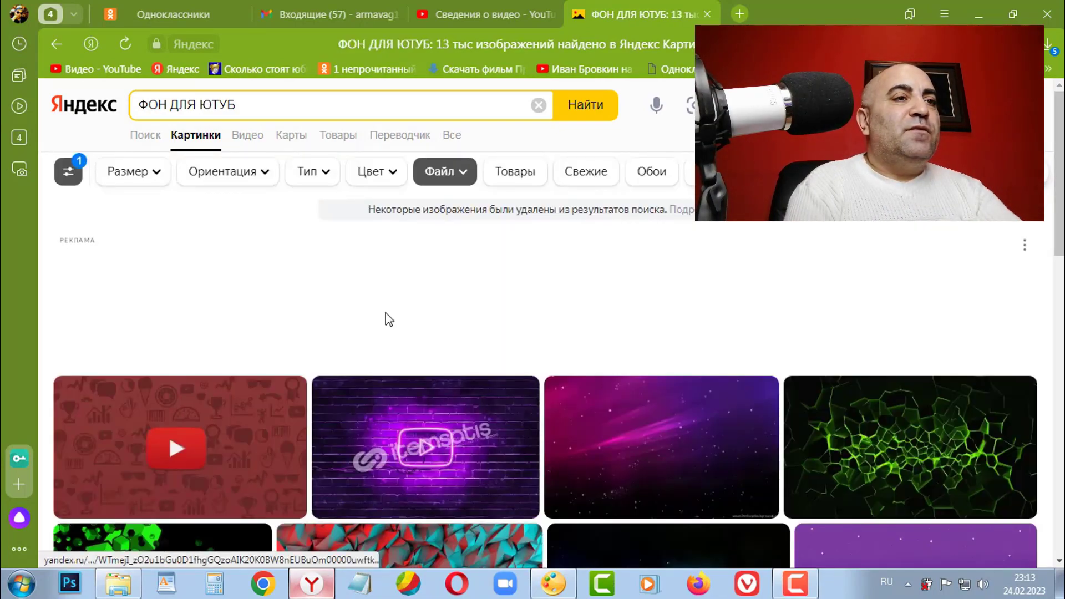
scroll(388, 321, "down", 3)
scroll(388, 321, "down", 3)
scroll(388, 320, "down", 2)
scroll(388, 321, "down", 2)
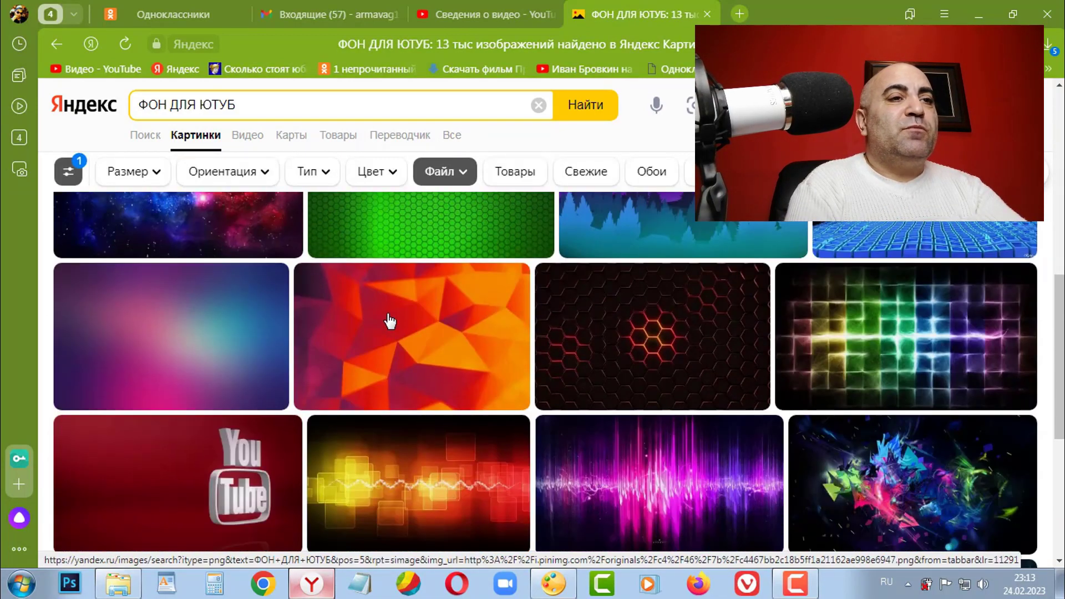
scroll(390, 322, "down", 2)
scroll(390, 322, "down", 3)
scroll(390, 322, "down", 2)
scroll(390, 322, "down", 3)
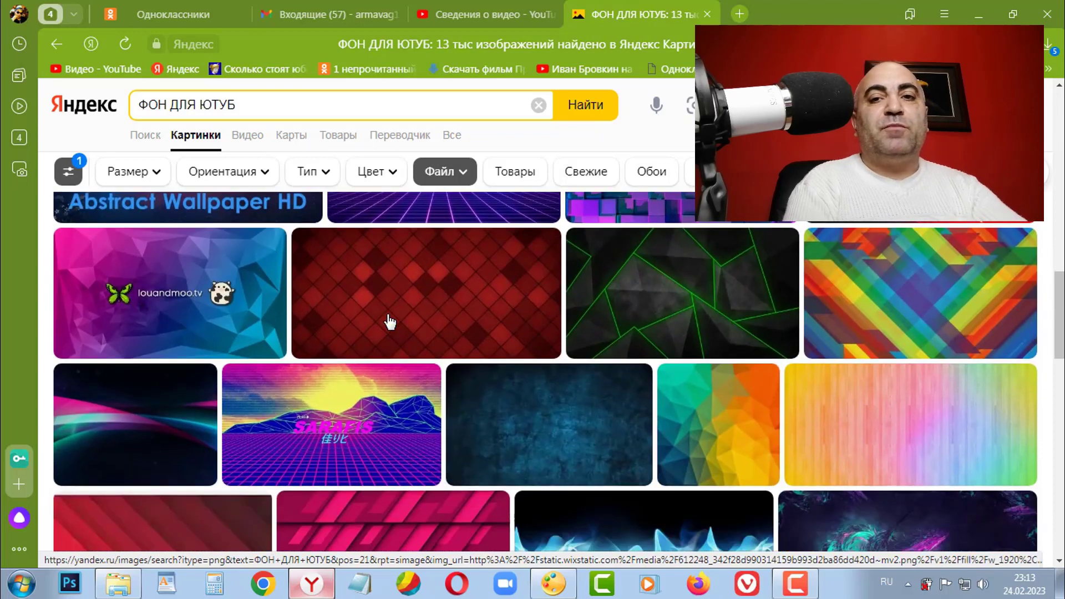
- Refine the search to 'БЕЛЫЙ ФОН ДЛЯ ЮТУБ'
left_click(142, 104)
type("БЕ")
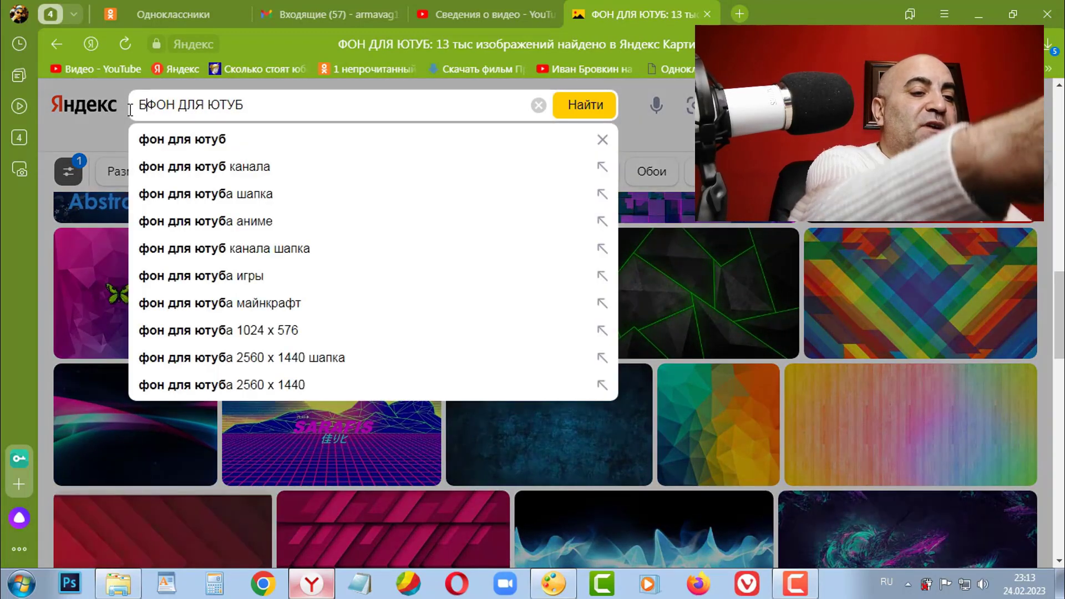
type("ЛЫЙ Ф")
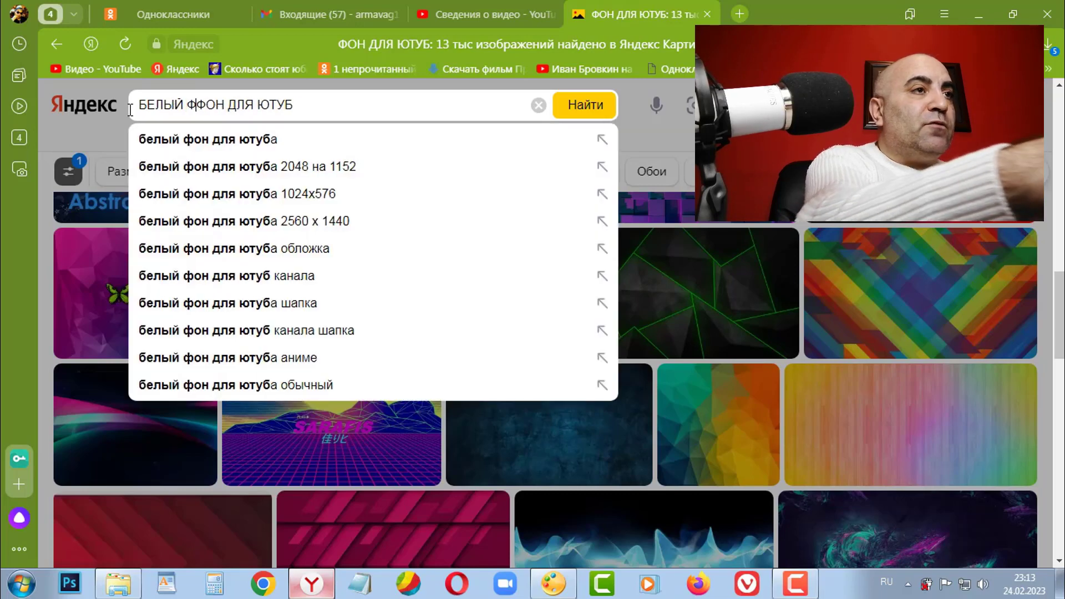
type("ОН")
key("BackSpace")
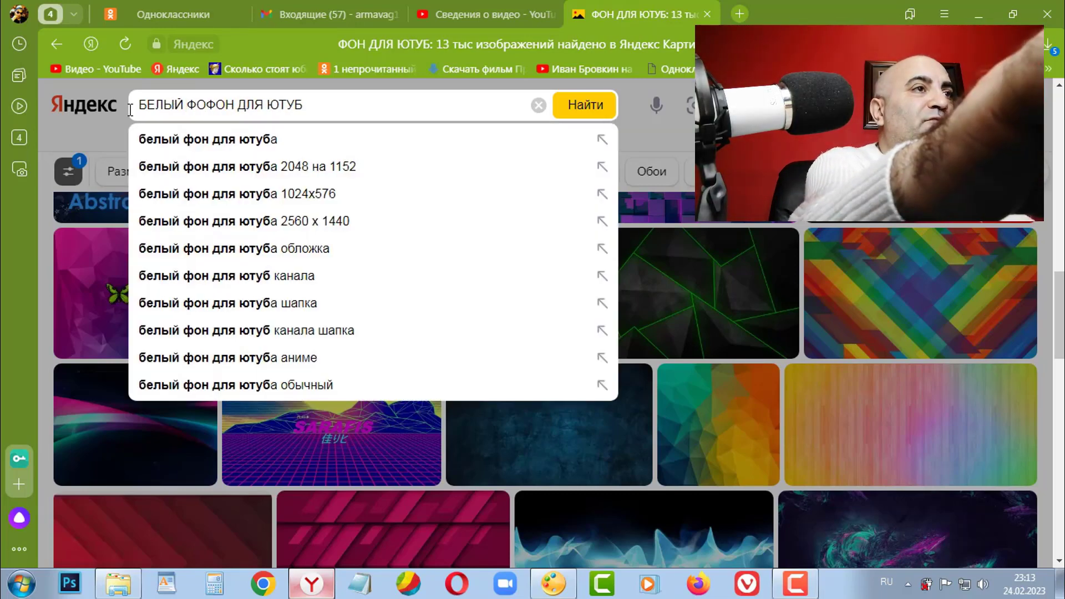
key("BackSpace")
key("BackSpace")
key("Return")
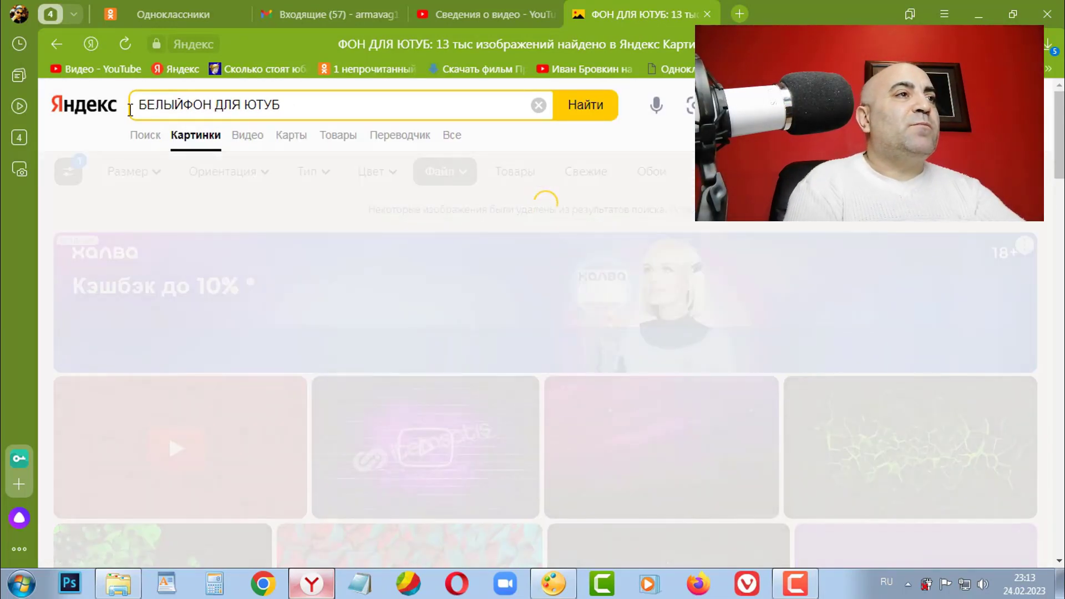
- Save the 1600×540 grey paper-texture image into Новая папка
left_click(885, 404)
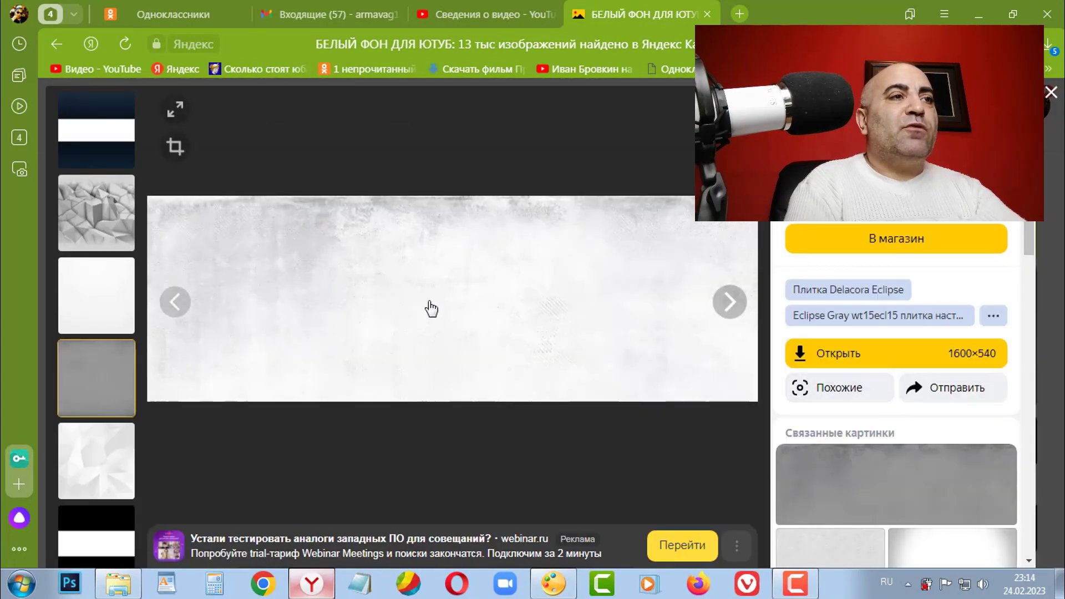
right_click(430, 305)
left_click(461, 310)
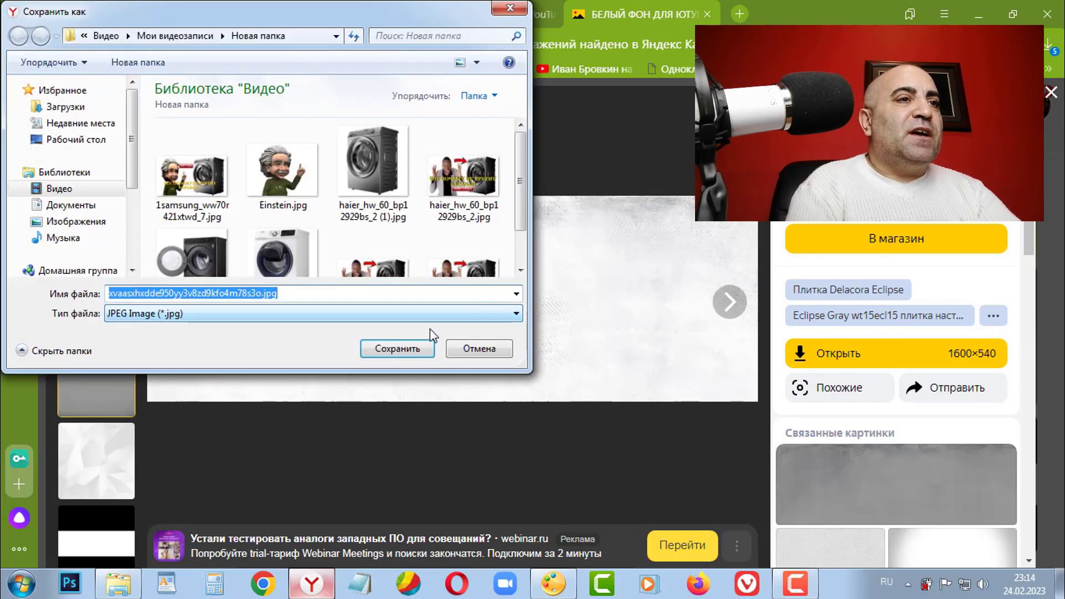
left_click(395, 350)
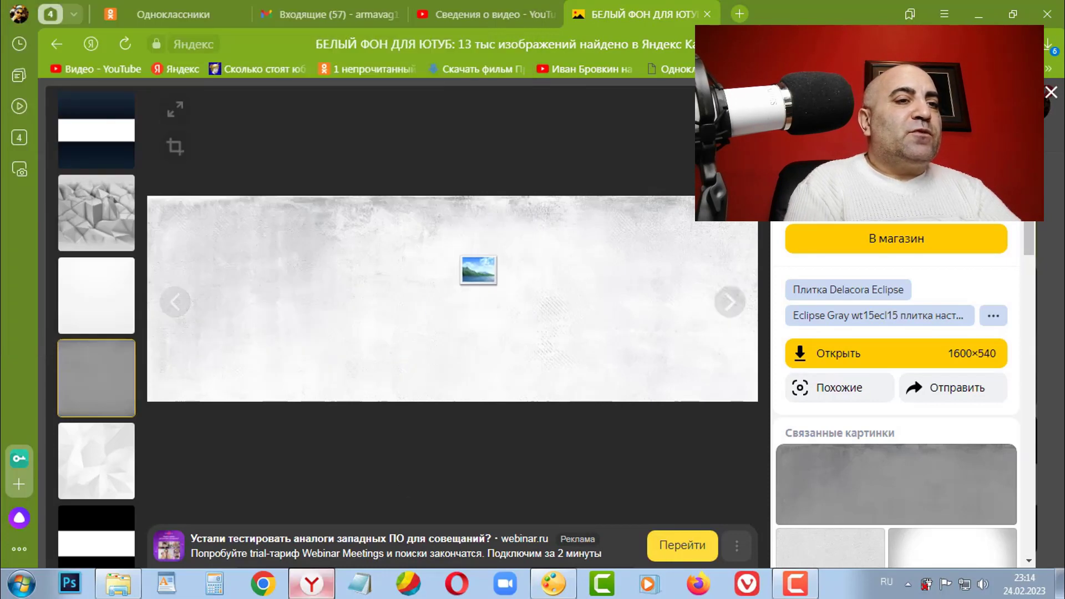
- Return to PicPick and undo twice to remove the ЖМИ СЮДА button
left_click(556, 584)
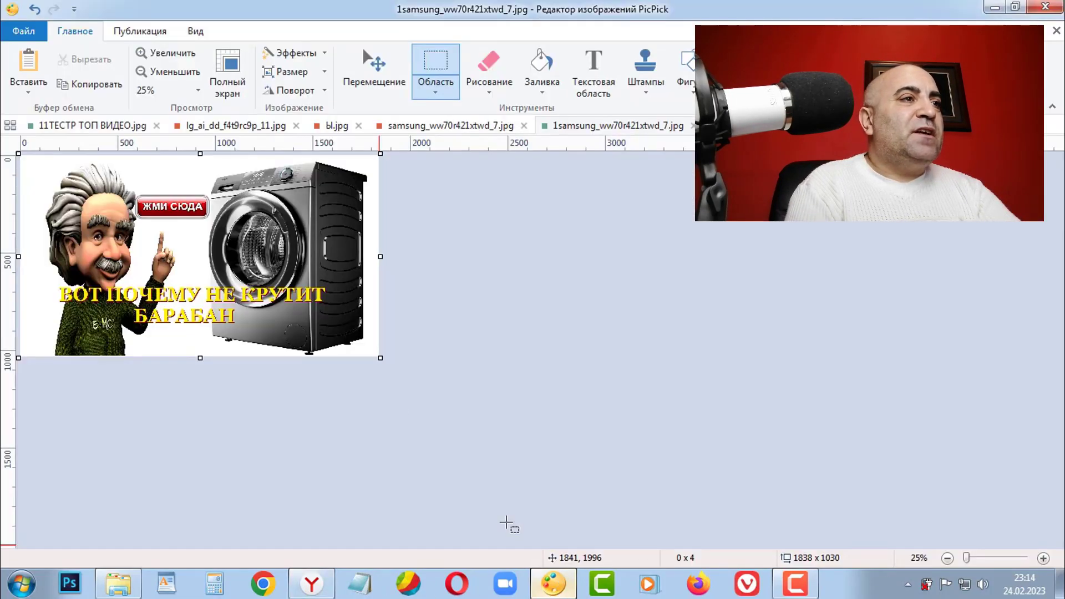
left_click(35, 10)
left_click(35, 10)
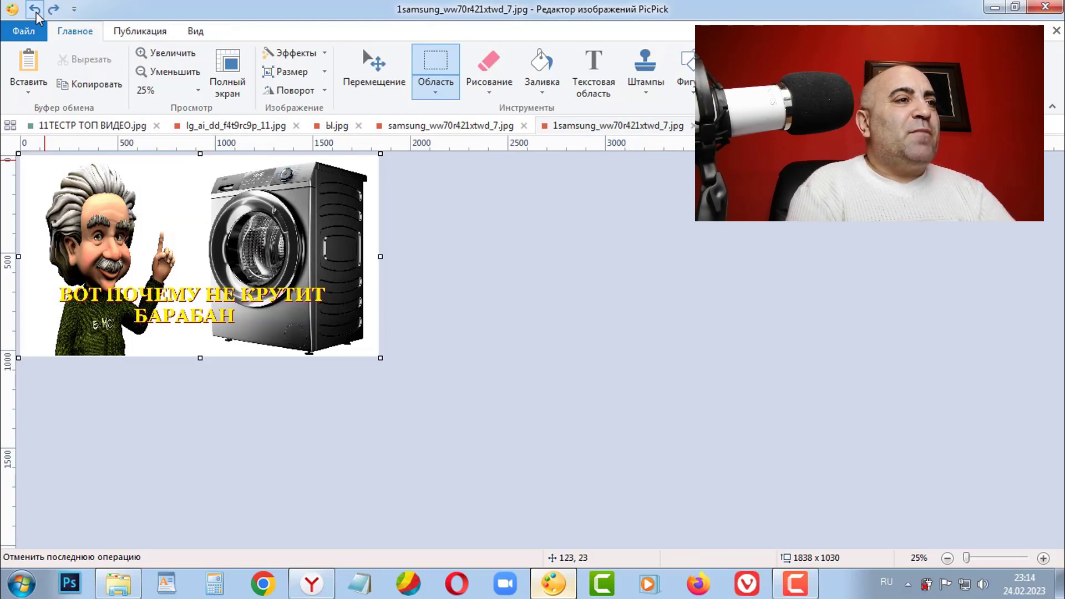
- Undo once more and drag the caption text off the picture, leaving Einstein and the washer
left_click(36, 11)
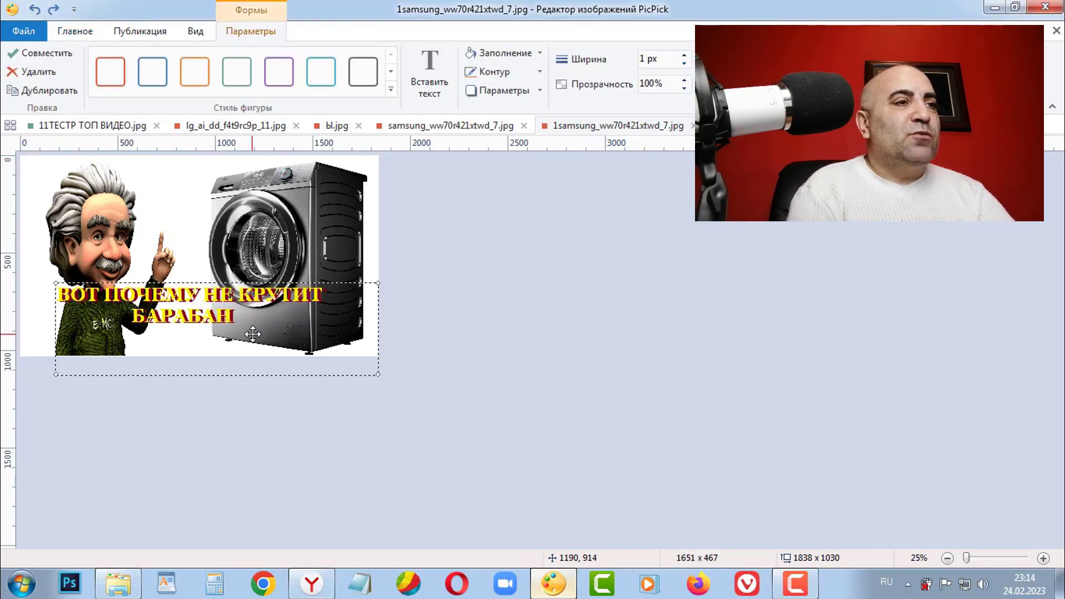
double_click(229, 316)
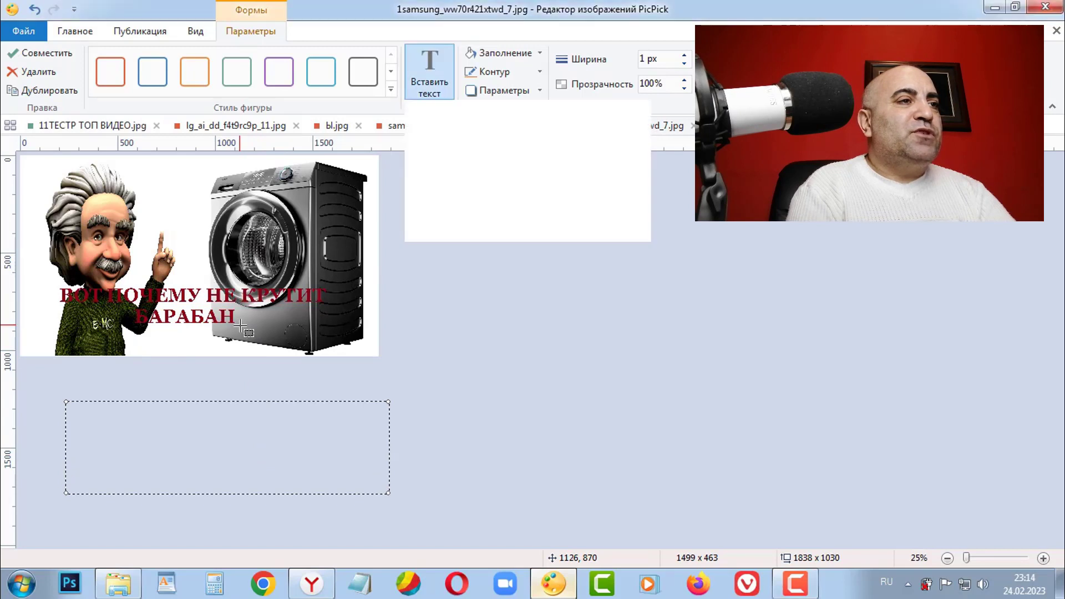
left_click_drag(229, 316, 508, 357)
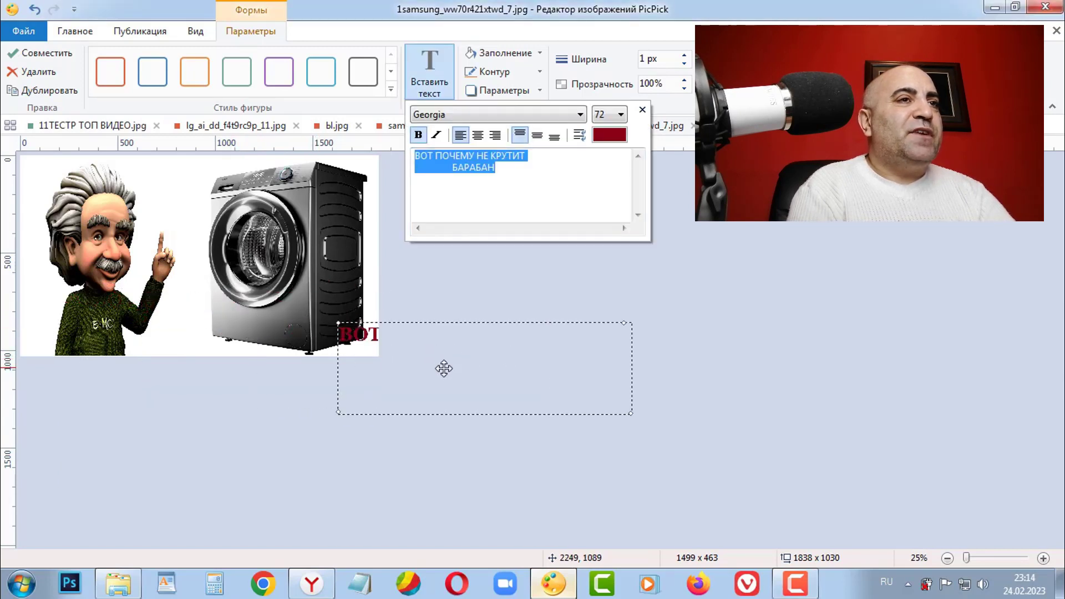
left_click(429, 290)
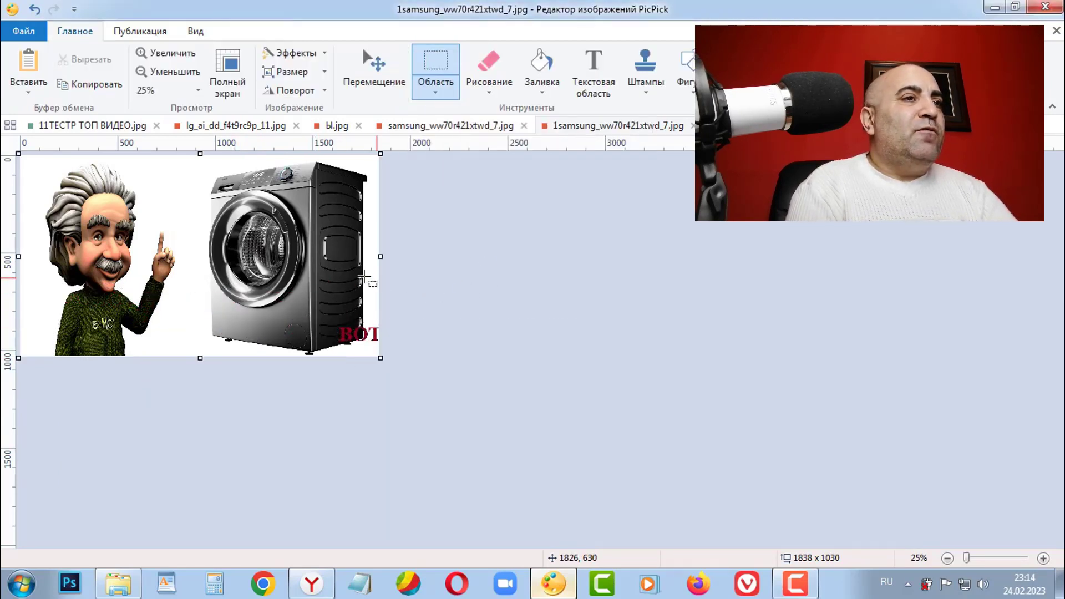
left_click(442, 341)
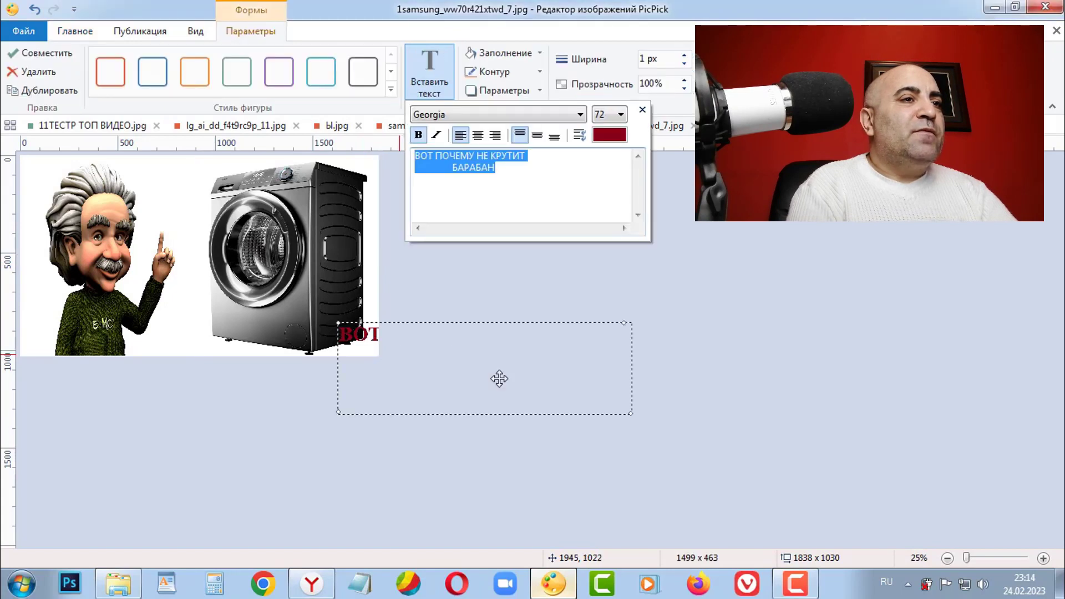
left_click_drag(499, 379, 528, 381)
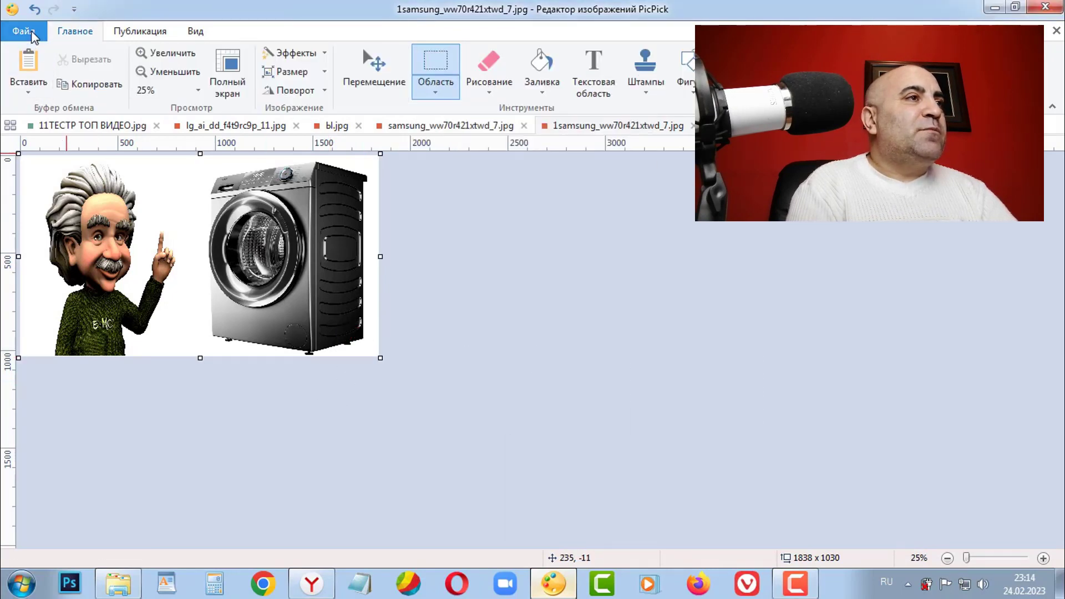
- Insert the downloaded grey paper-texture image from file into the thumbnail
left_click(31, 92)
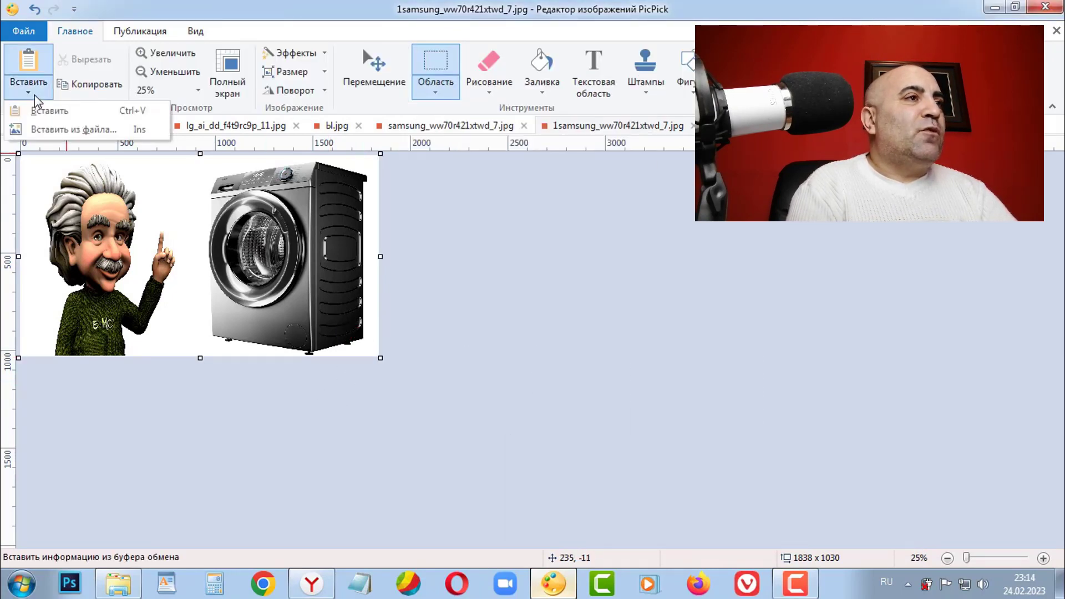
left_click(70, 129)
double_click(759, 333)
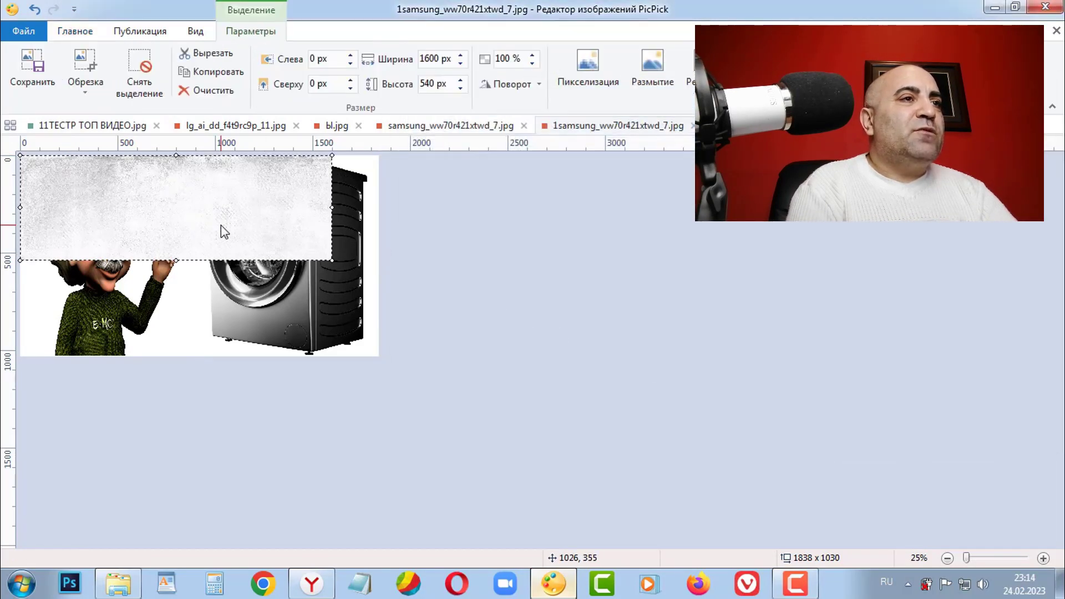
- Move and resize the texture into a 1063×227 px banner across the lower picture
left_click_drag(220, 225, 311, 319)
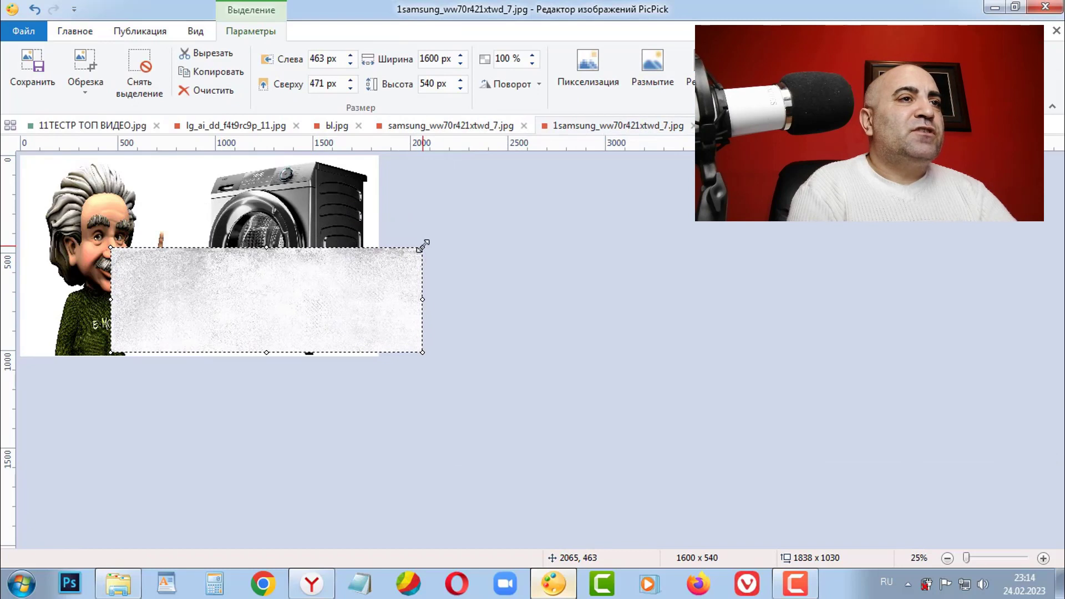
left_click_drag(423, 246, 333, 300)
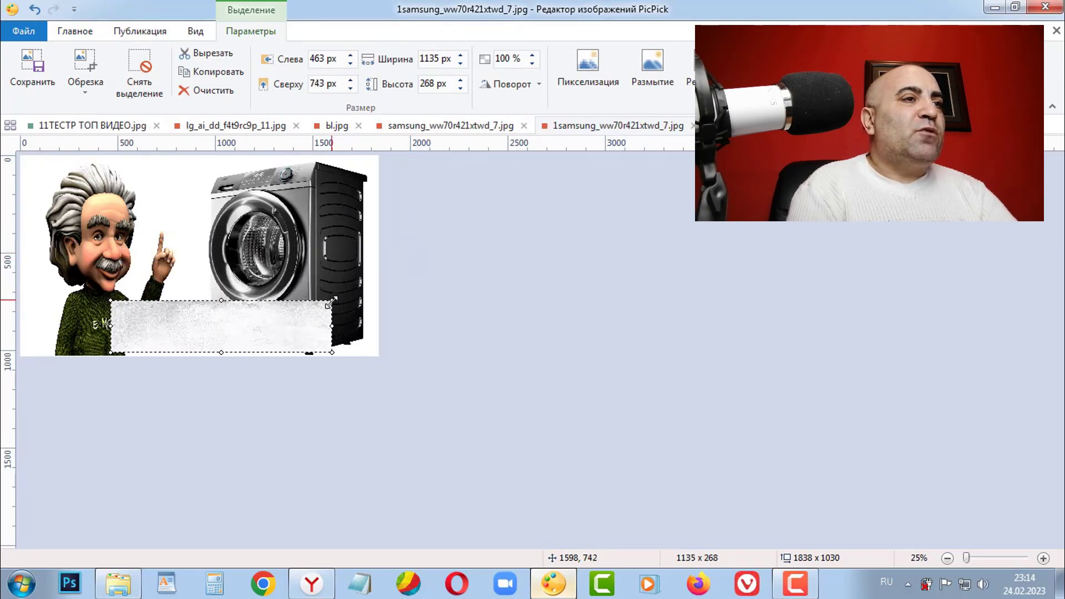
left_click_drag(283, 331, 255, 320)
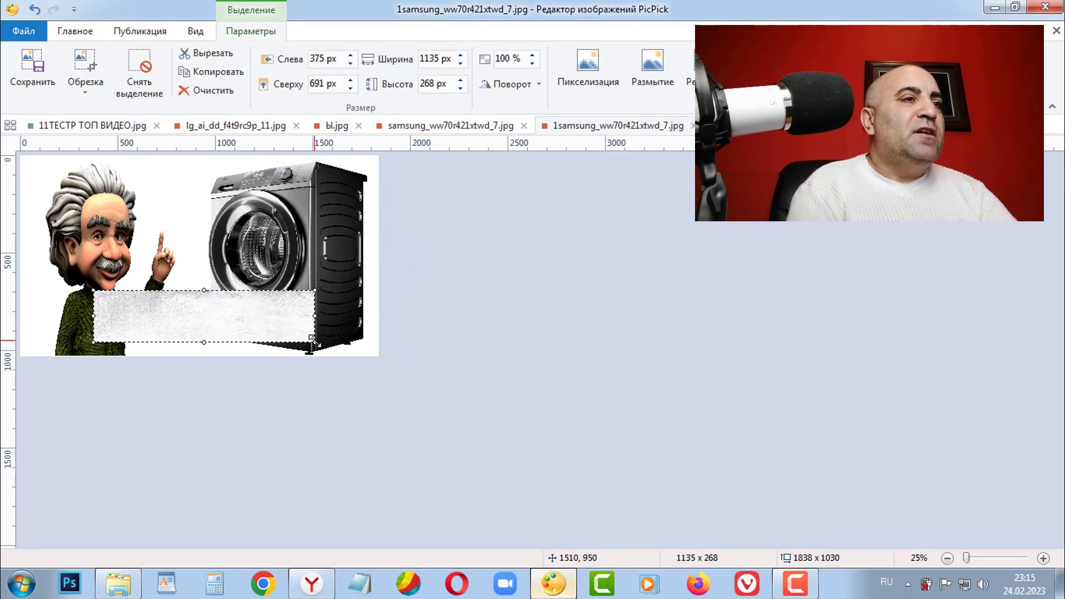
mouse_move(312, 339)
left_mouse_down()
mouse_move(269, 317)
mouse_move(263, 351)
mouse_move(255, 320)
left_mouse_up()
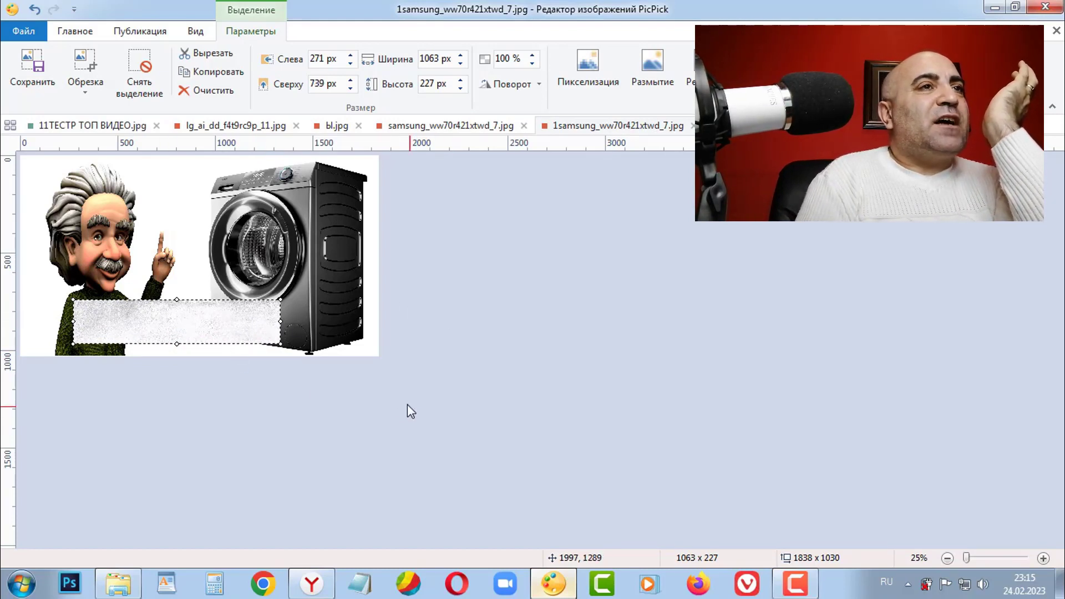
- Draw a text box over the grey banner and paste the headline ВОТ ПОЧЕМУ НЕ КРУТИТ БАРАБАН
left_click(83, 31)
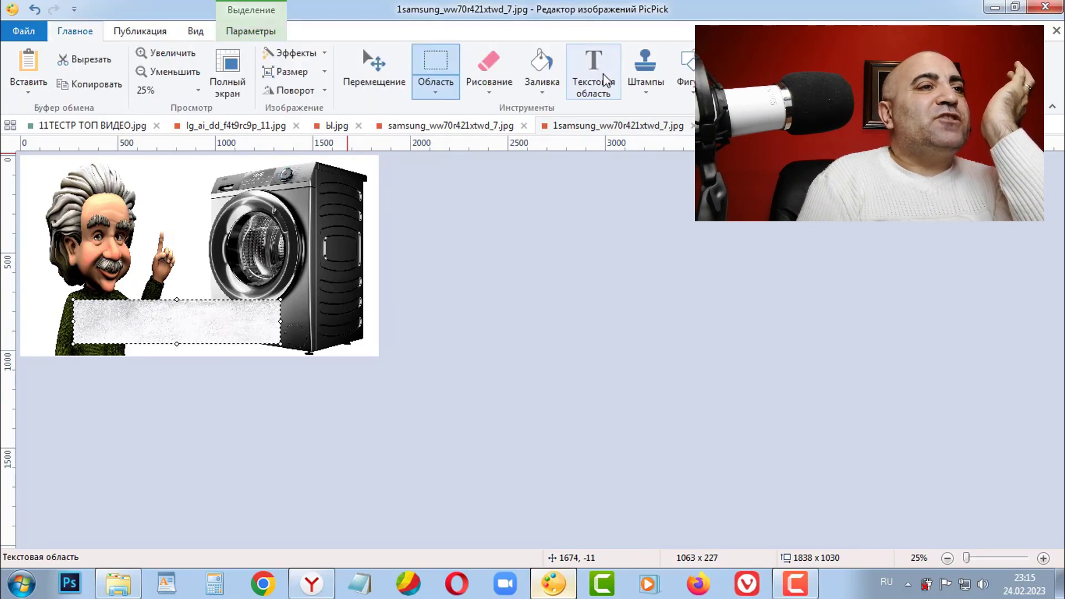
left_click(606, 80)
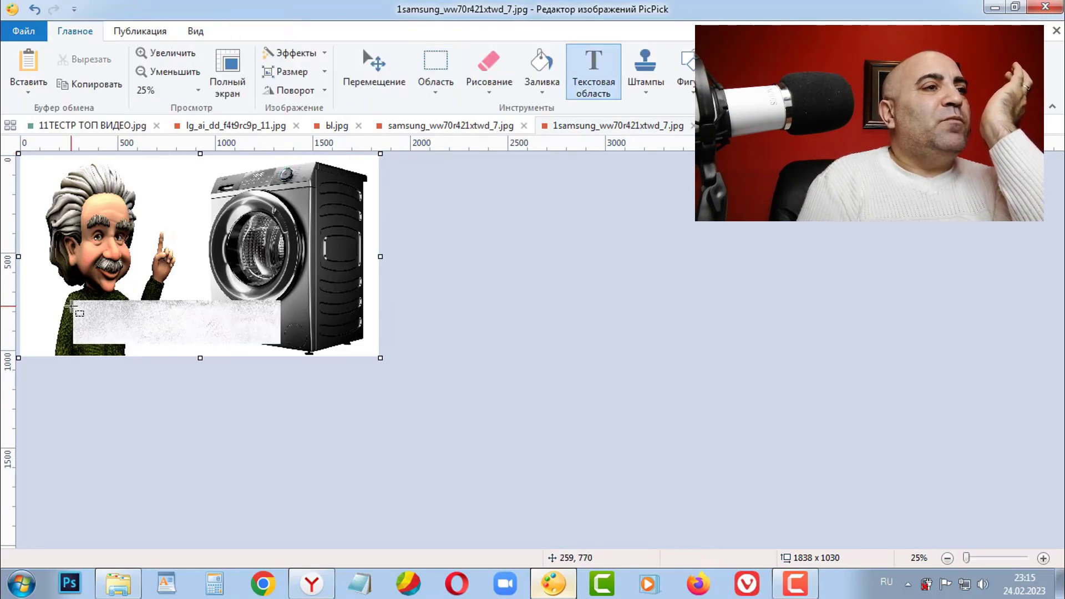
left_click_drag(71, 305, 316, 349)
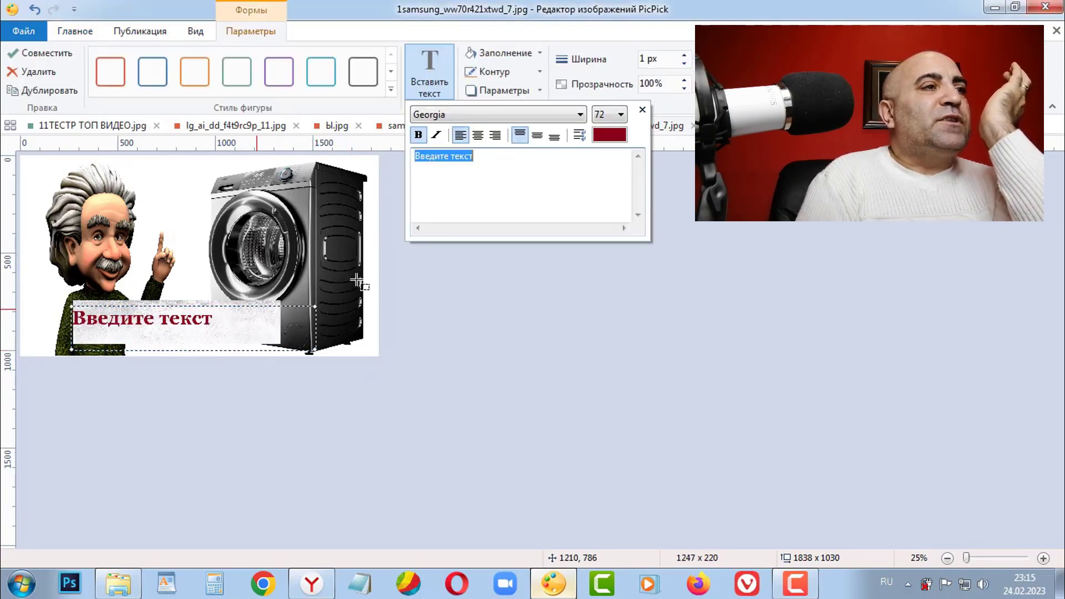
right_click(451, 156)
left_click(515, 221)
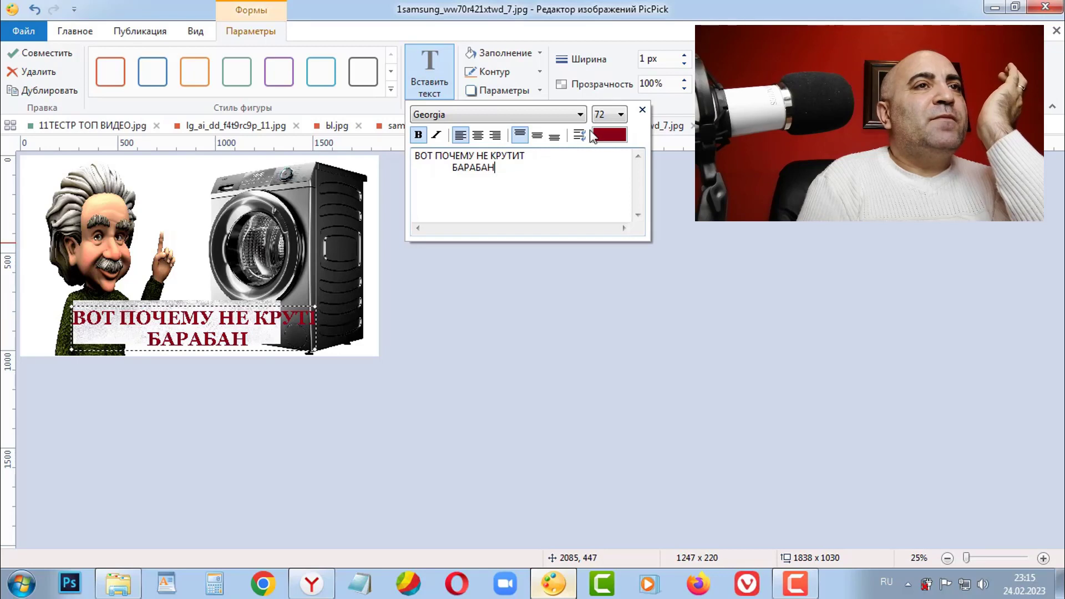
- Reduce the headline font size to 55 and nudge it into place on the banner
left_click(616, 115)
scroll(605, 167, "up", 3)
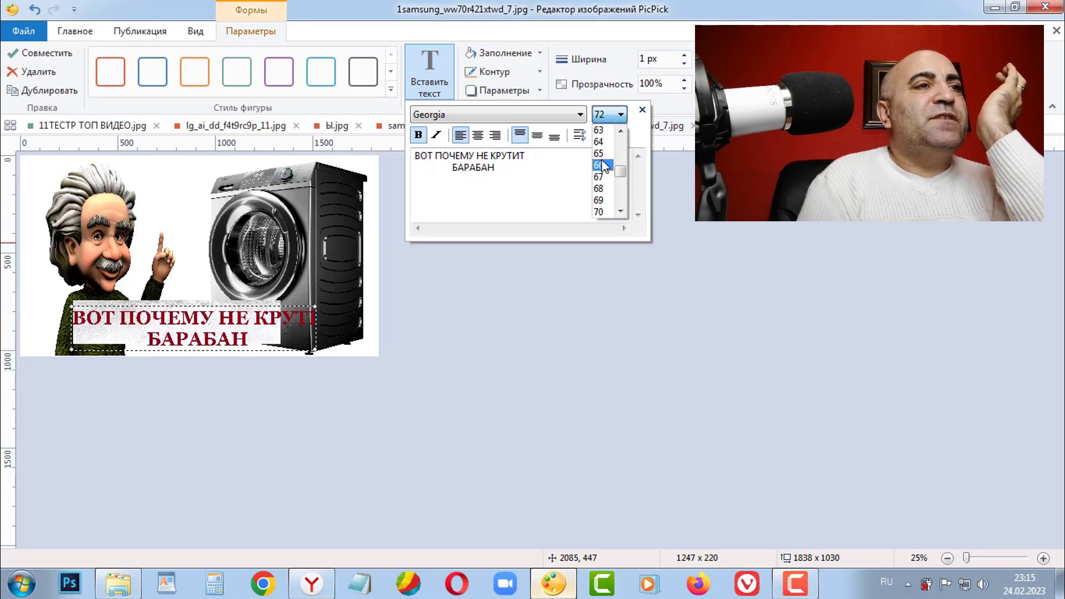
left_click(602, 155)
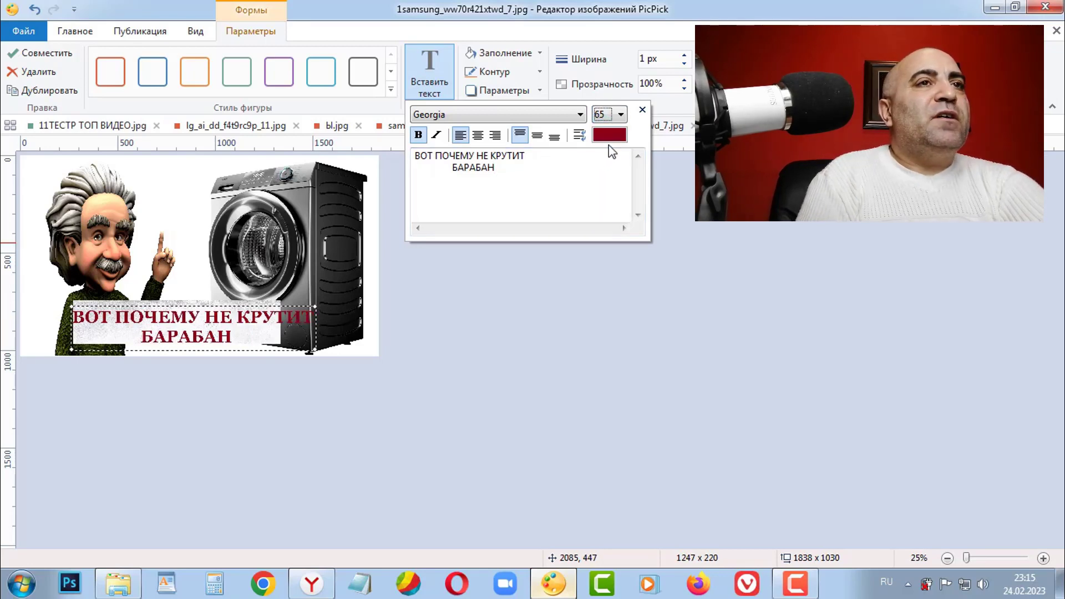
left_click(619, 115)
scroll(608, 162, "up", 3)
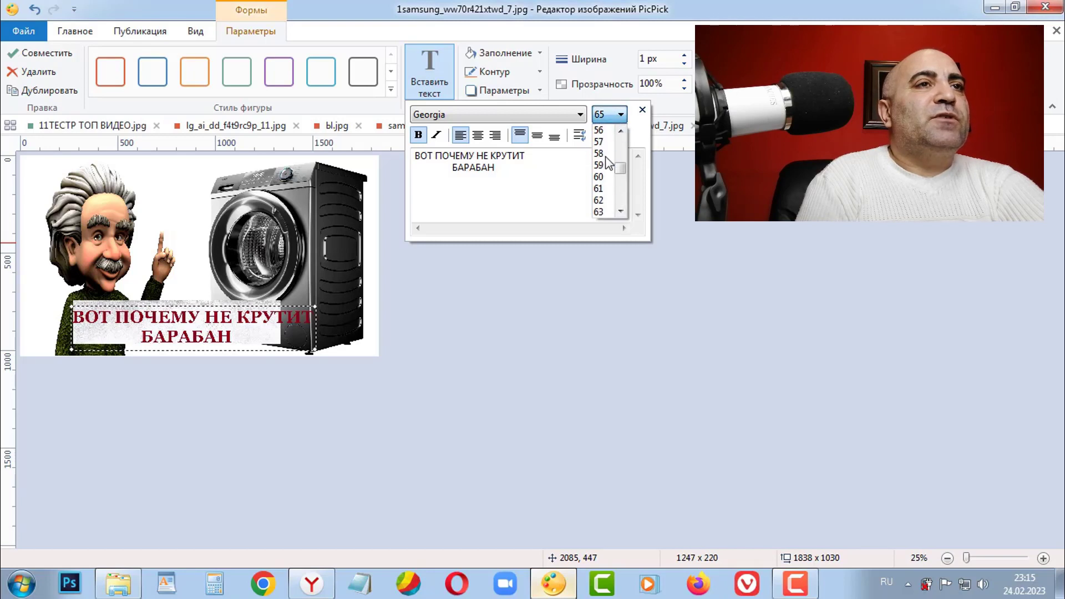
left_click(605, 155)
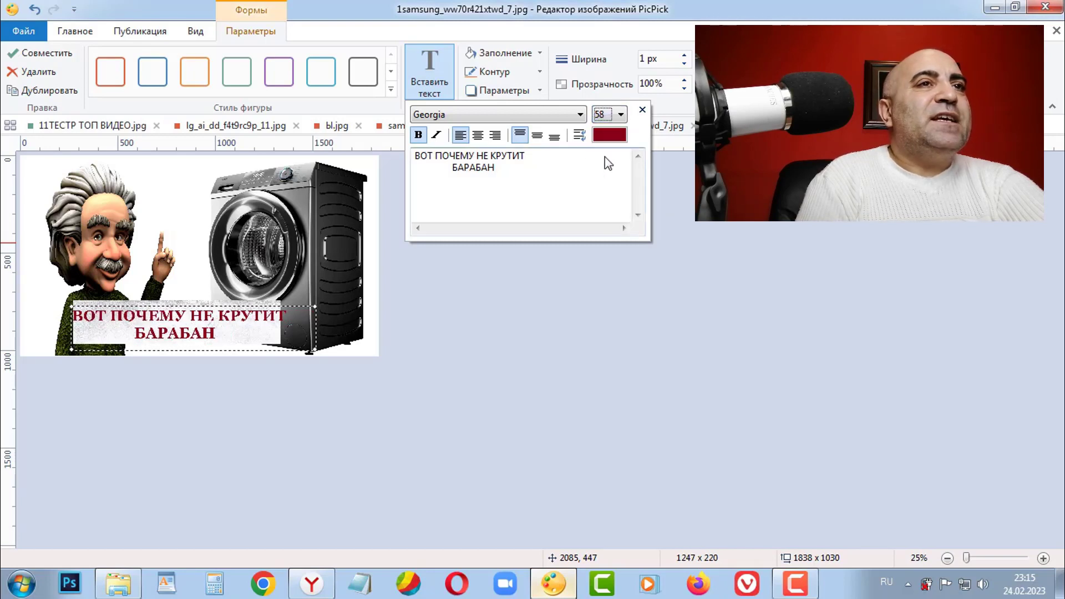
left_click(617, 116)
scroll(609, 166, "up", 2)
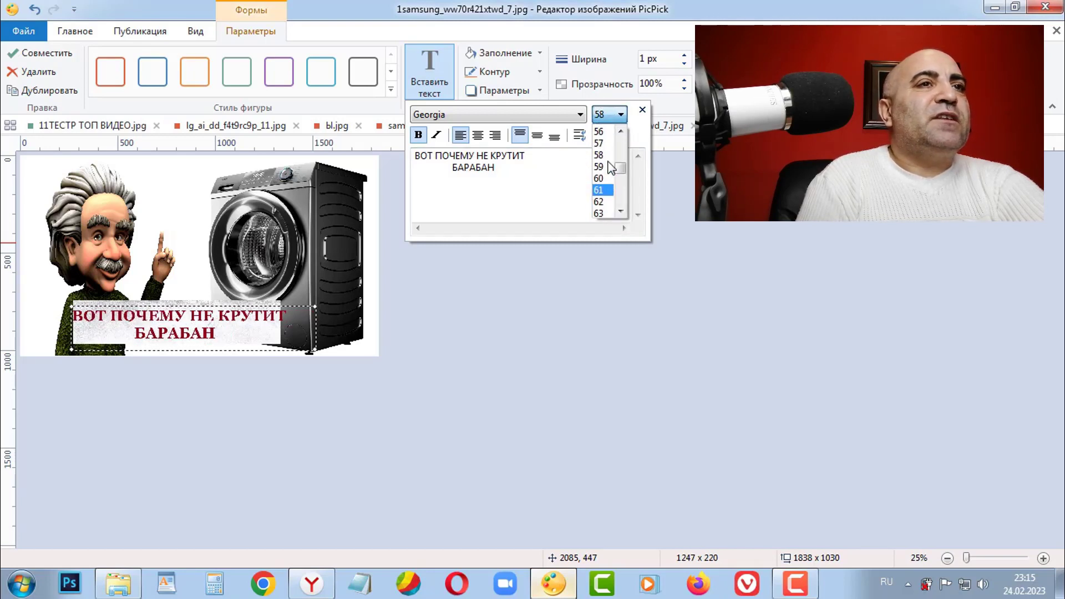
left_click(601, 165)
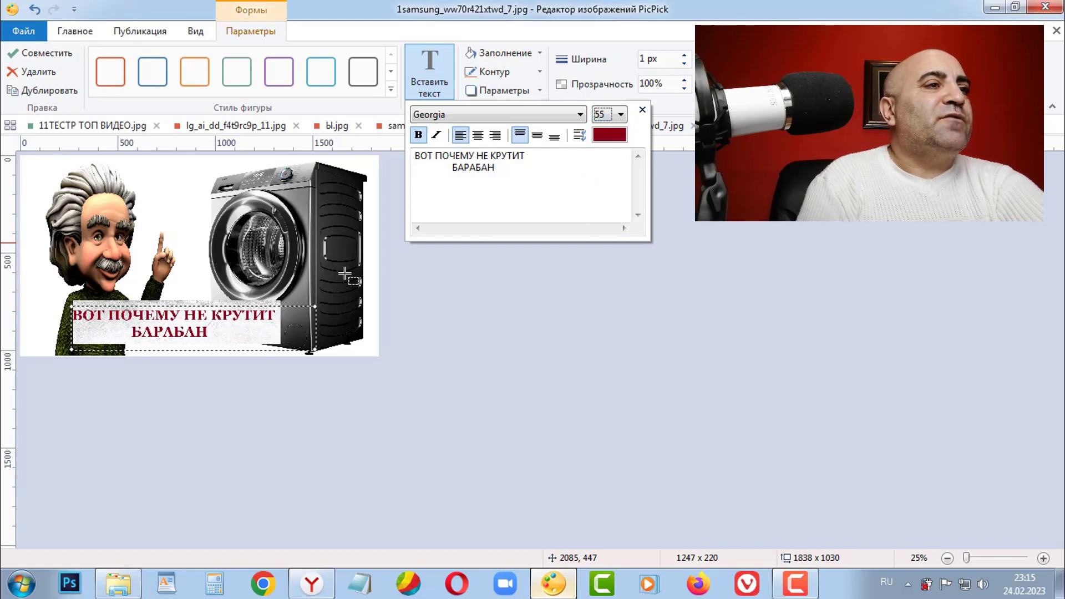
left_click_drag(258, 323, 260, 319)
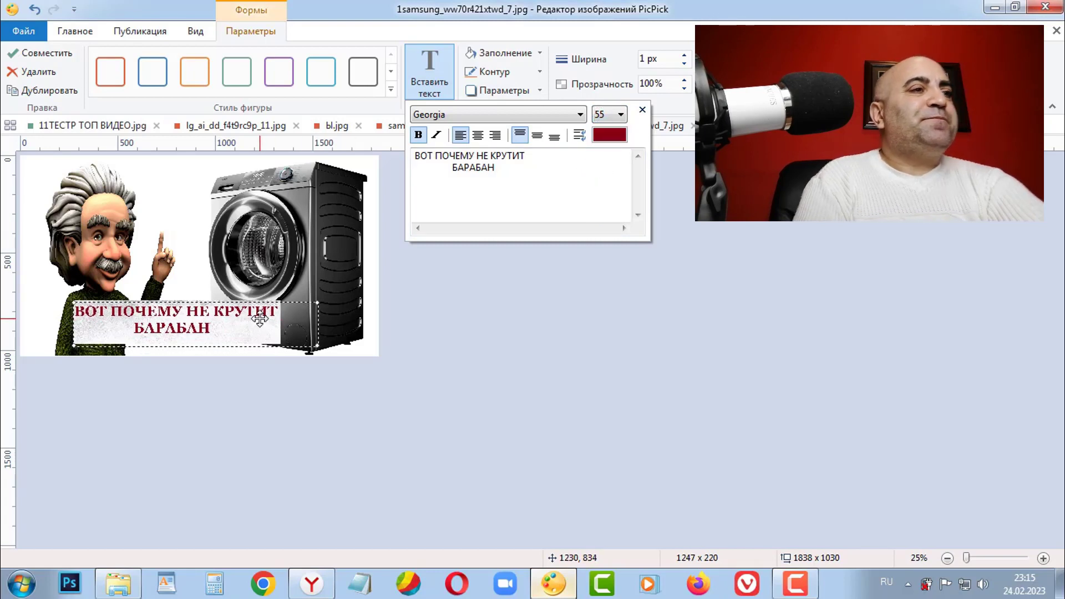
- After trying red and blue, set the headline text colour to black
left_click(610, 135)
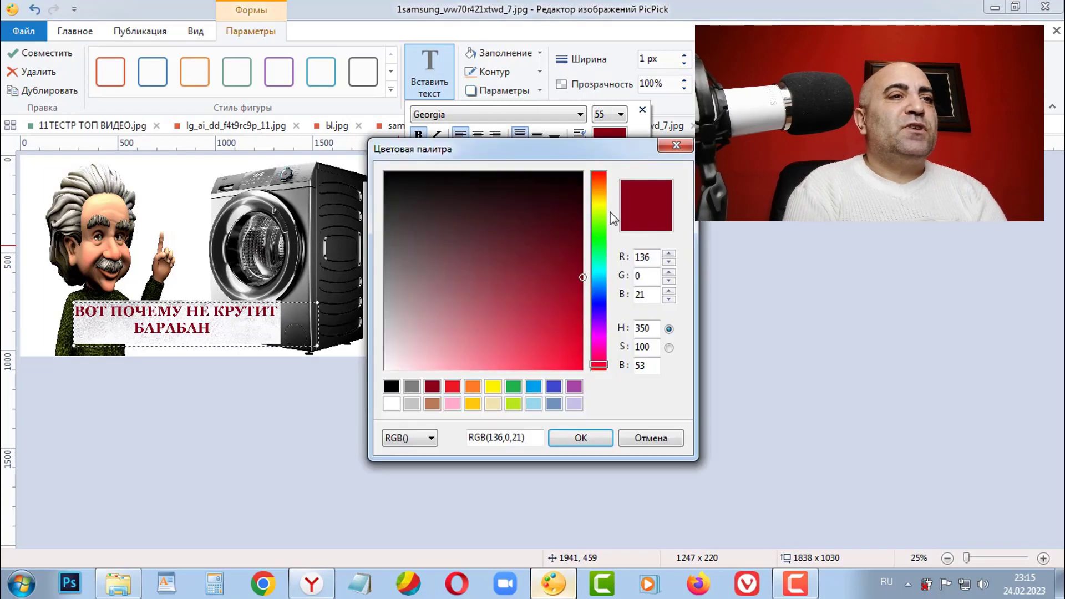
left_click(456, 391)
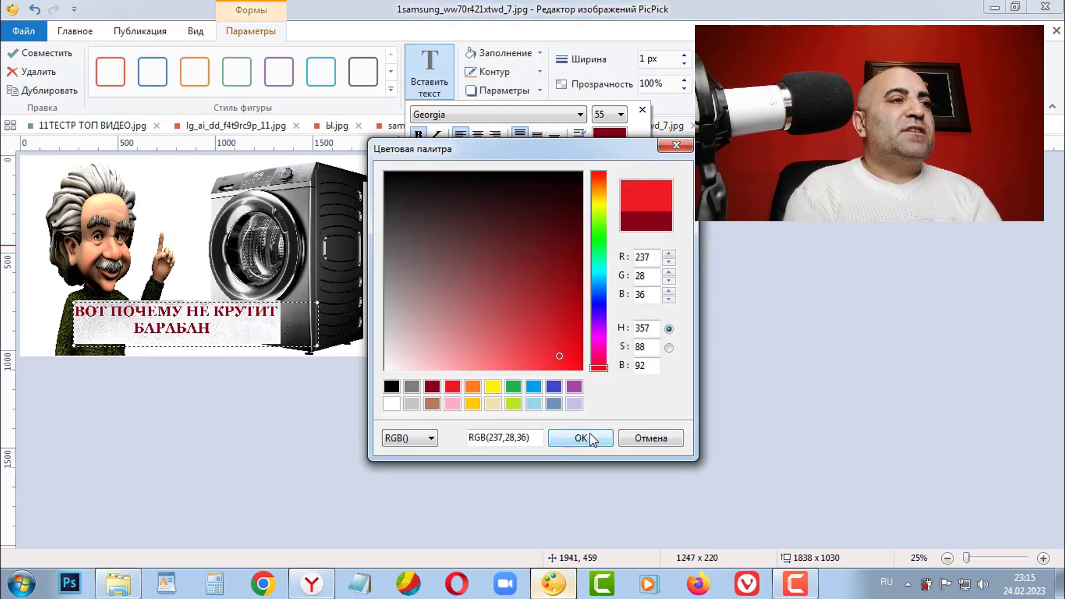
left_click(590, 434)
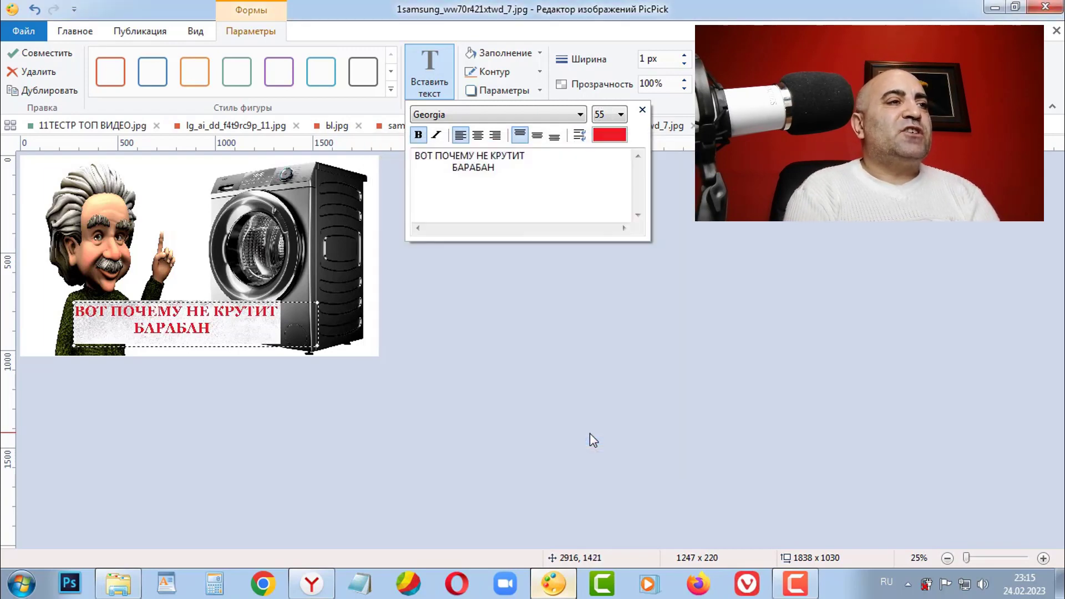
left_click(610, 134)
left_click(599, 241)
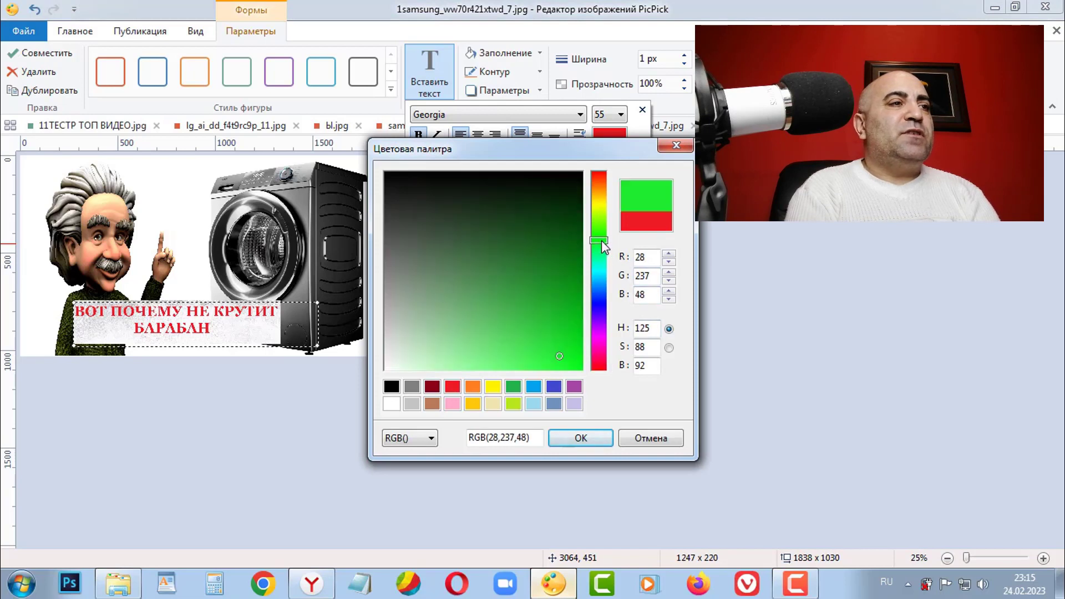
left_click(600, 305)
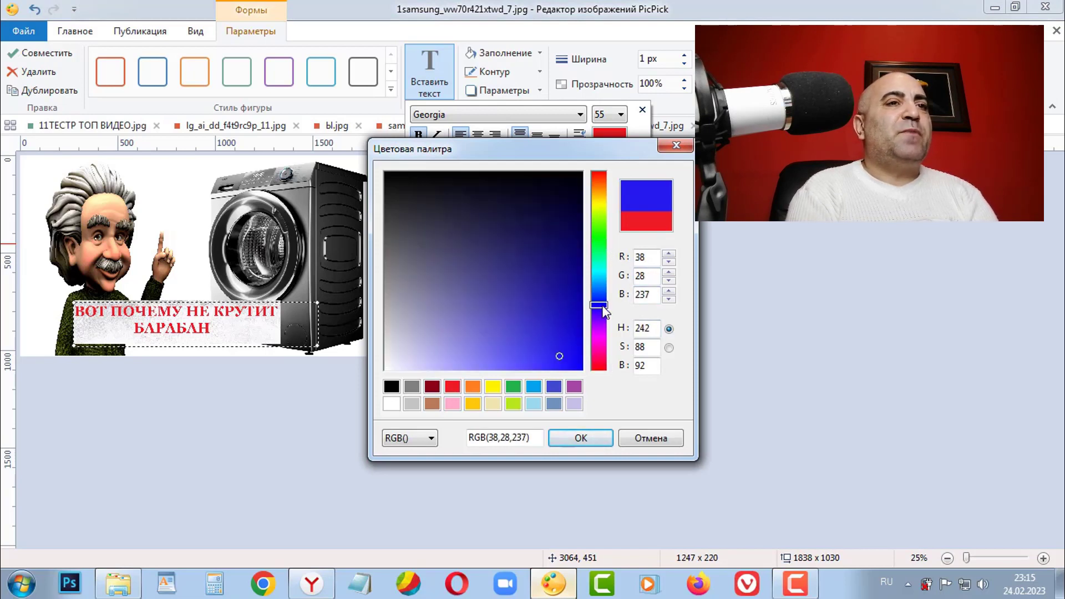
left_click(581, 439)
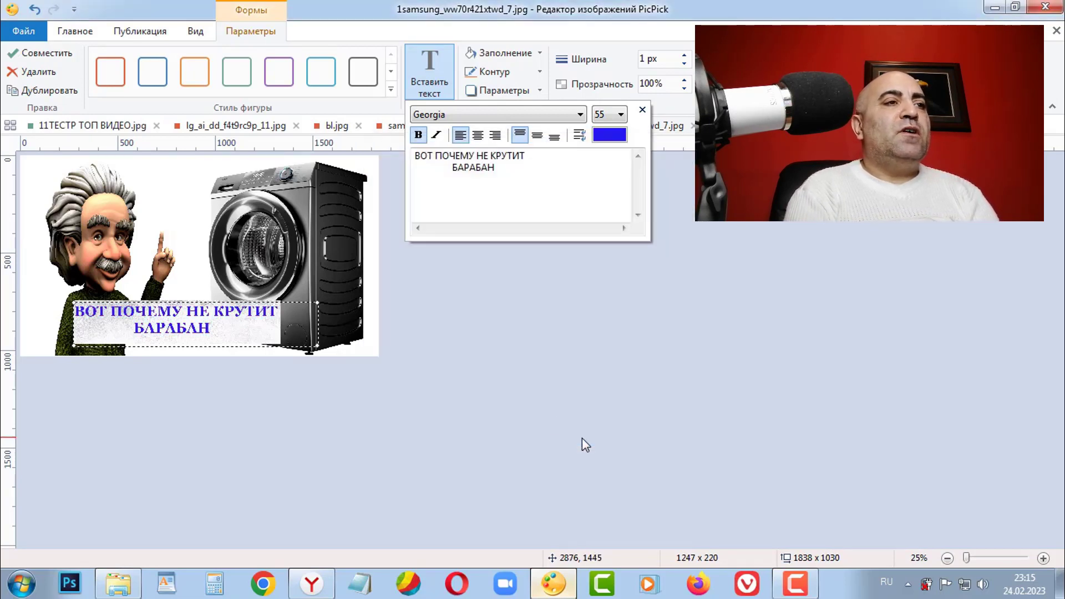
left_click(609, 135)
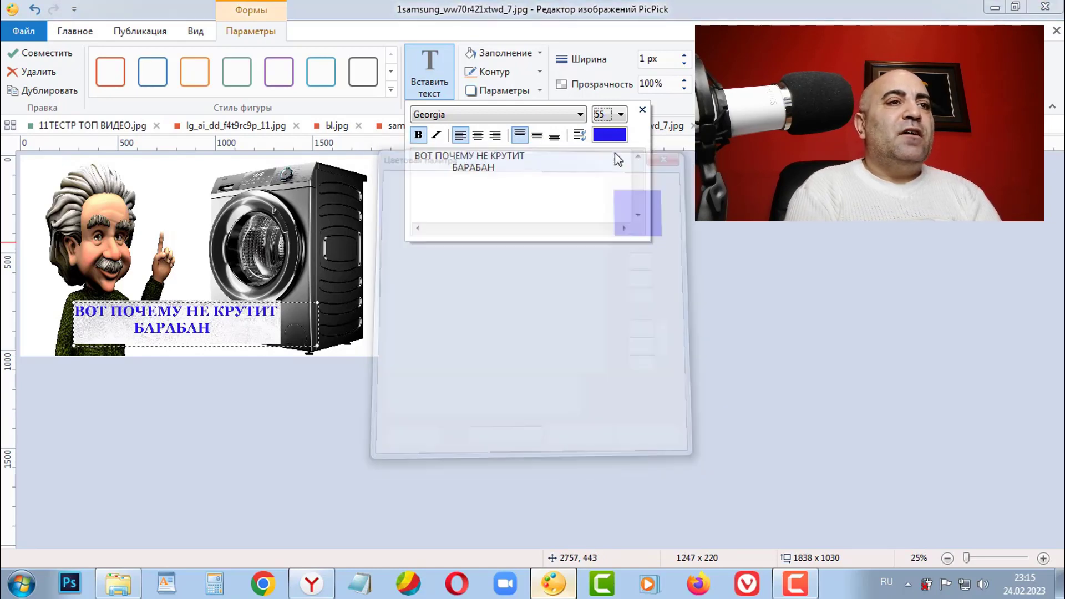
left_click(392, 387)
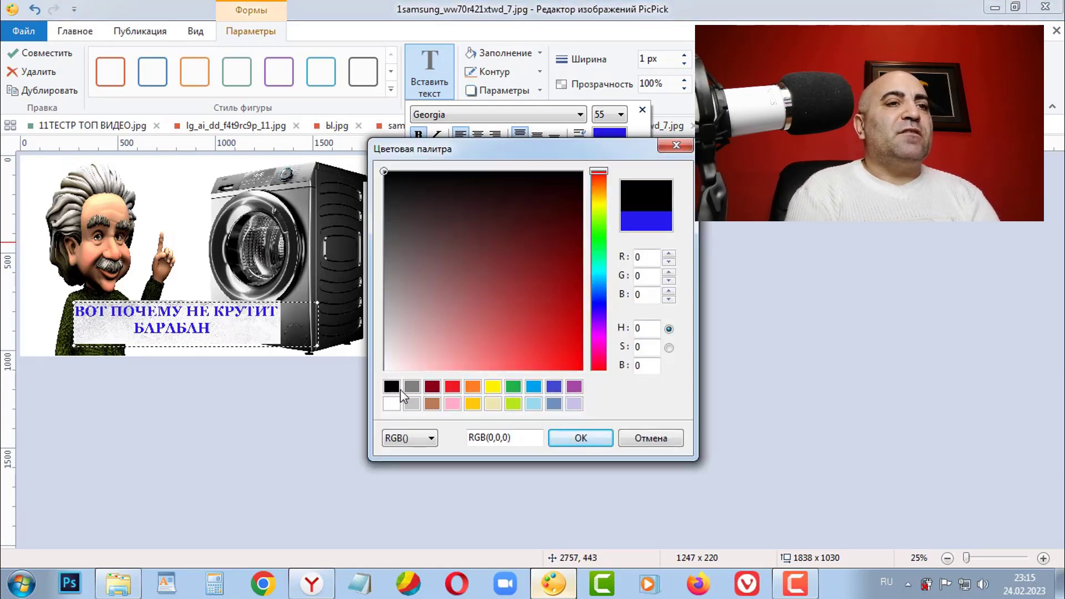
left_click(587, 438)
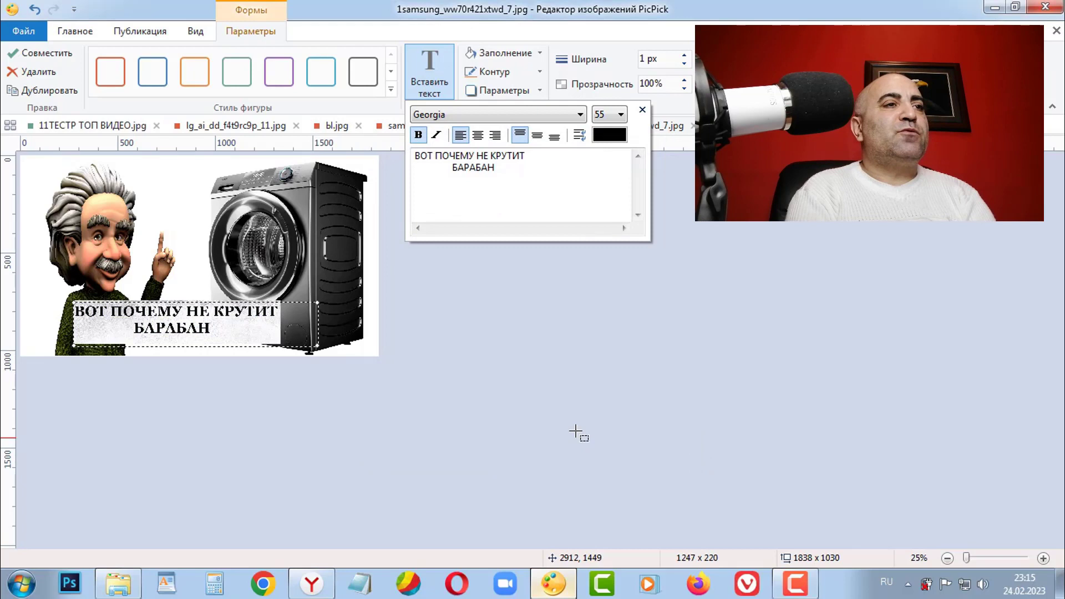
left_click(518, 399)
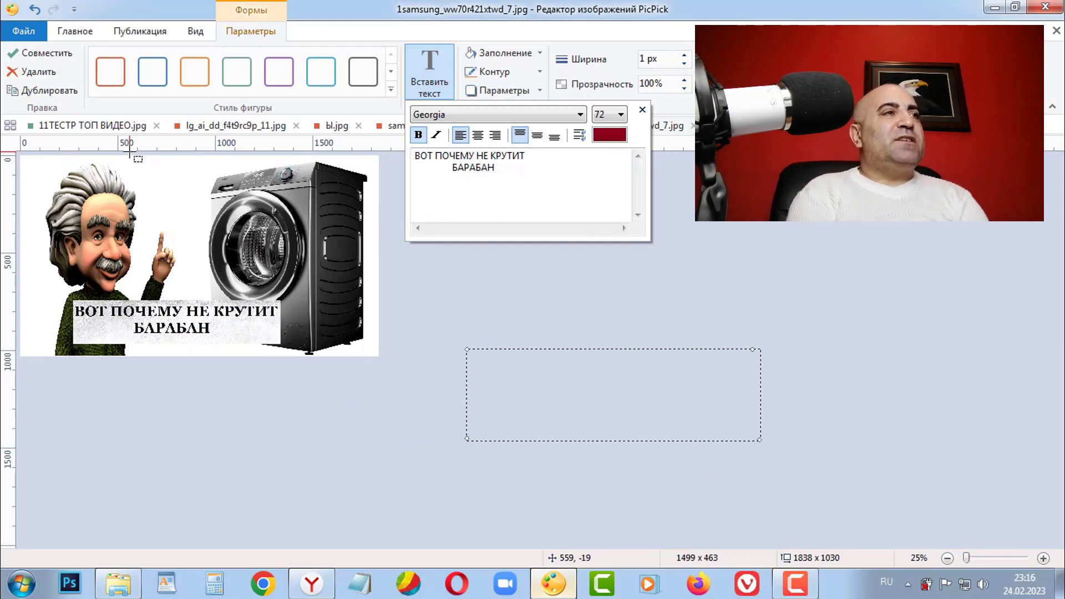
- Save the finished thumbnail as a JPG named 2.jpg
left_click(23, 33)
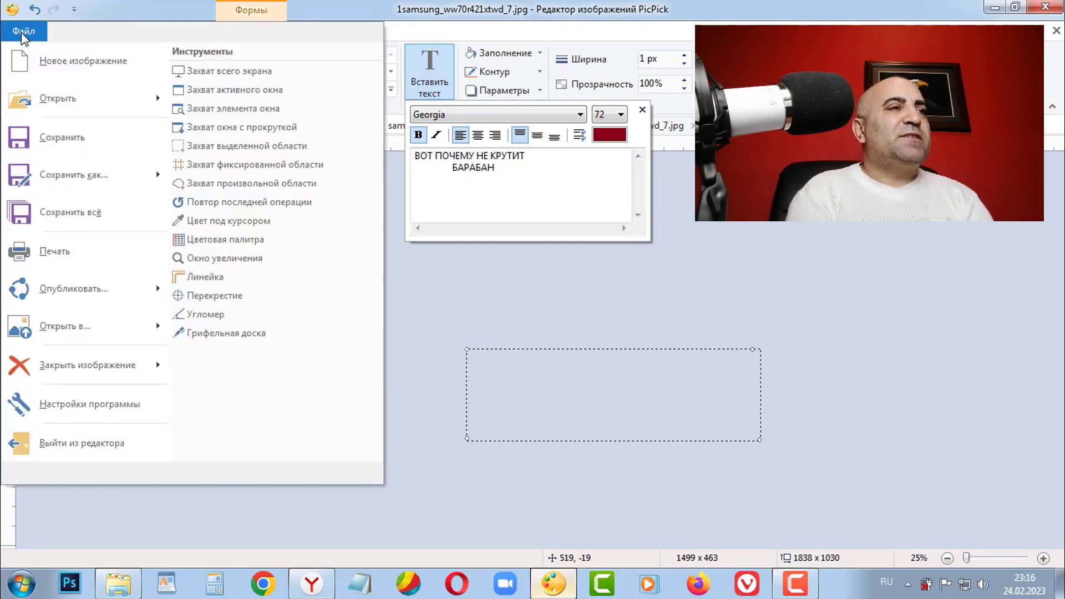
left_click(221, 189)
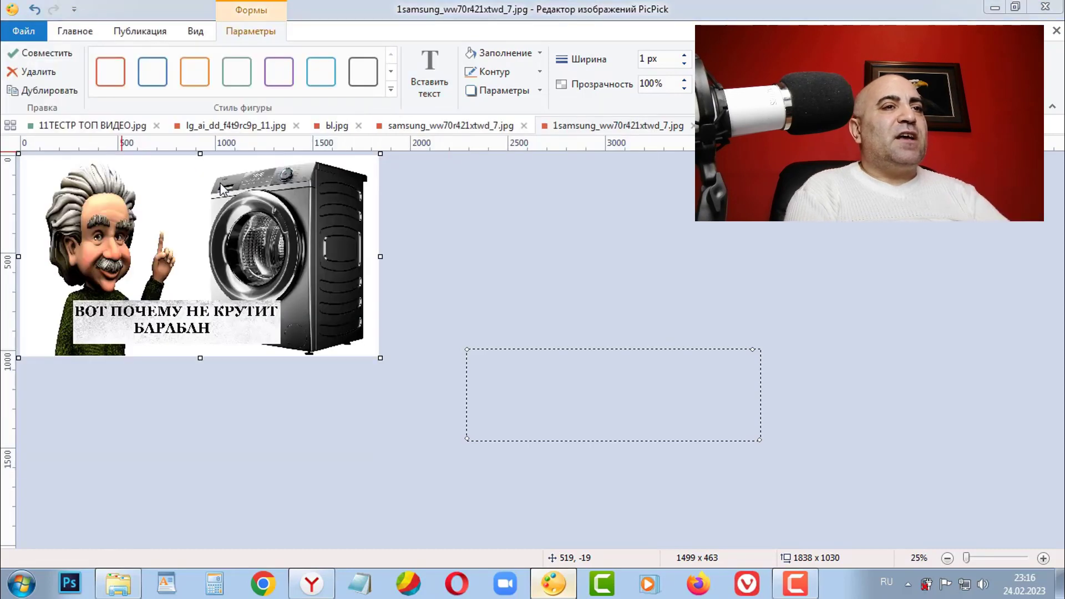
type("2")
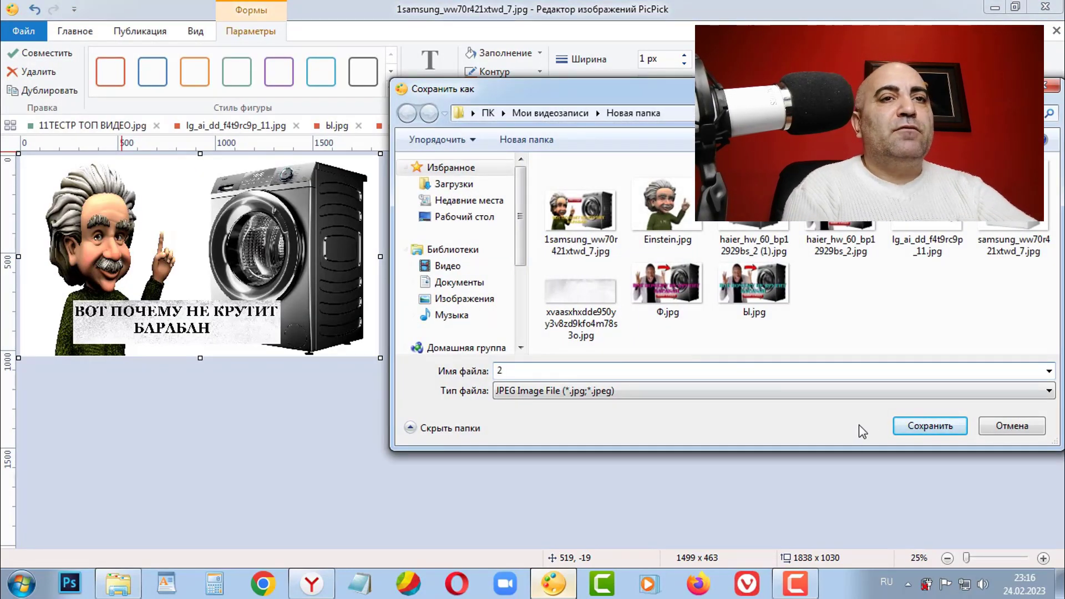
left_click(922, 430)
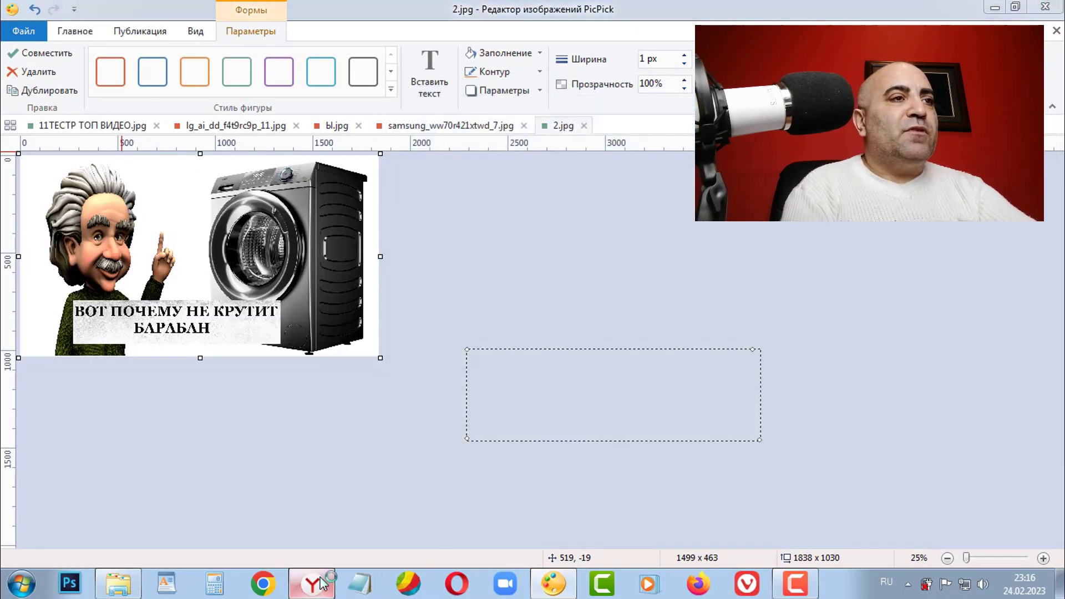
left_click(312, 582)
- Replace the video's thumbnail (Значок) in YouTube Studio with 2.jpg
left_click(488, 7)
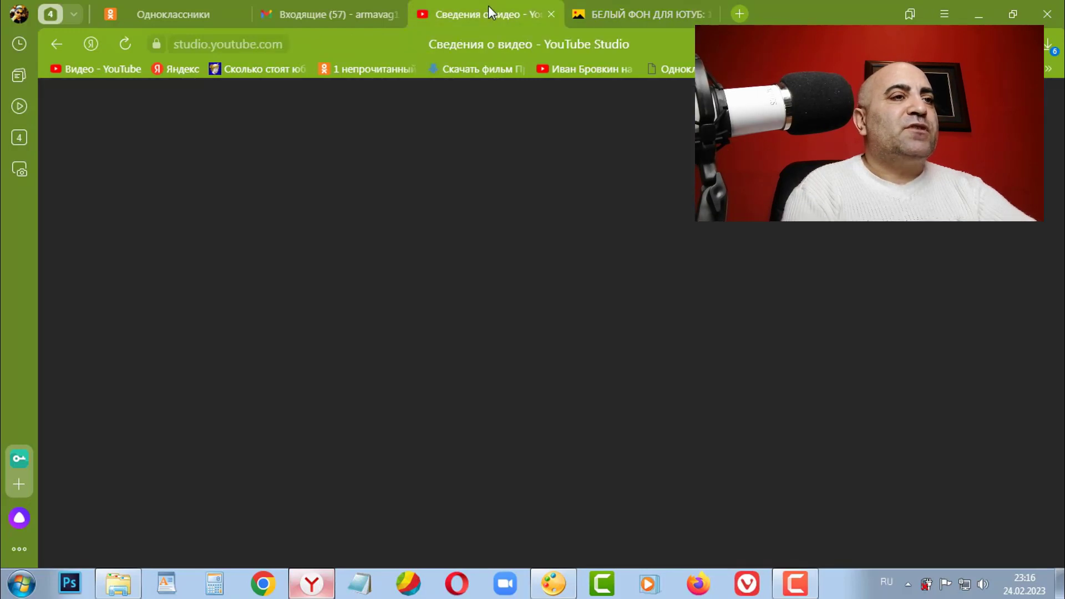
scroll(421, 423, "down", 3)
scroll(481, 441, "down", 3)
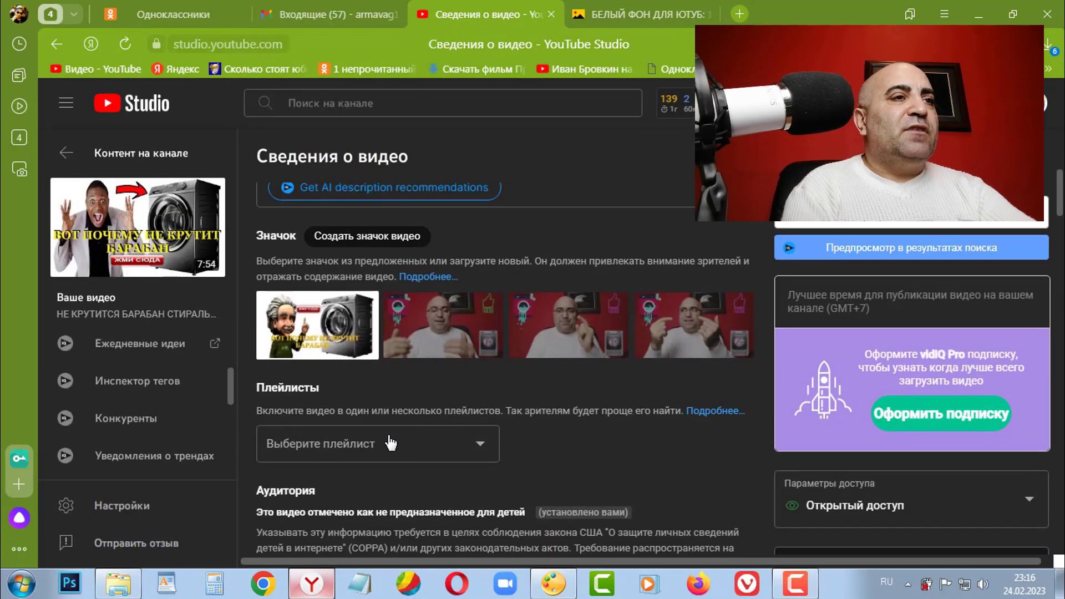
left_click(365, 308)
left_click(315, 314)
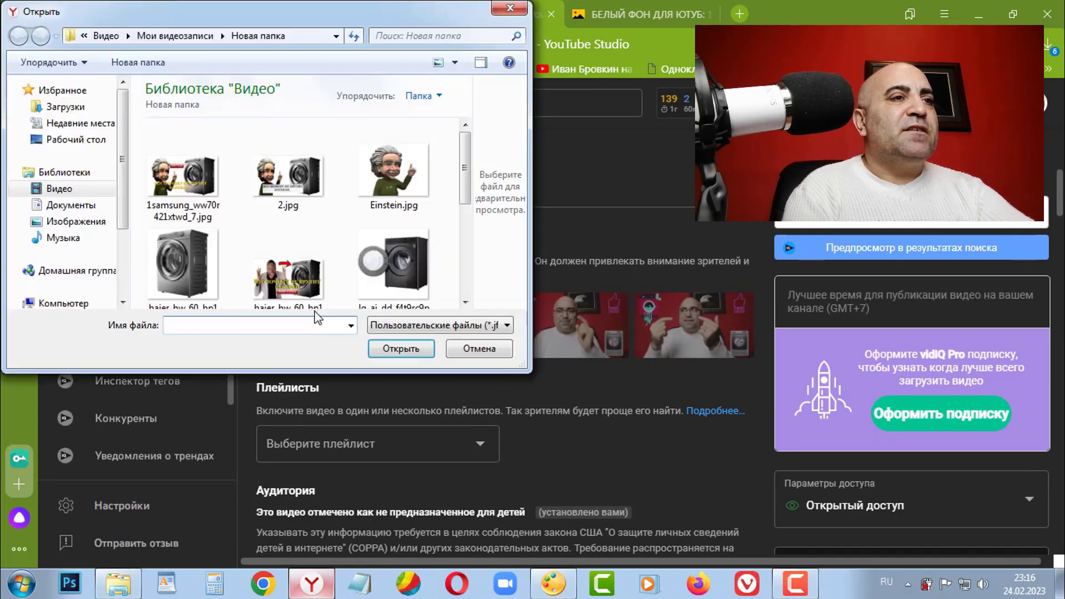
left_click(288, 175)
left_click(405, 352)
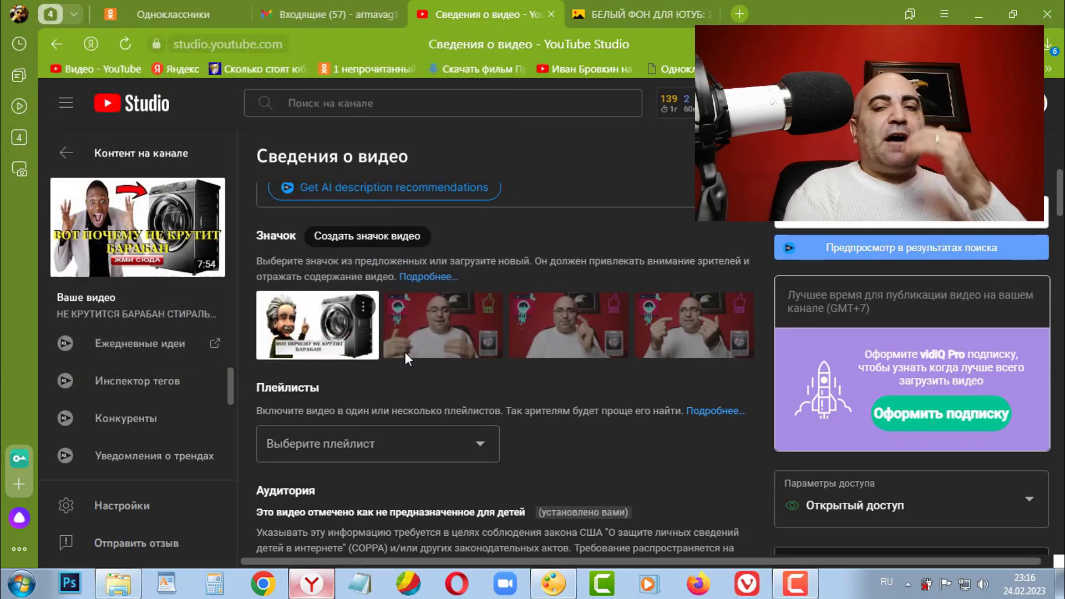
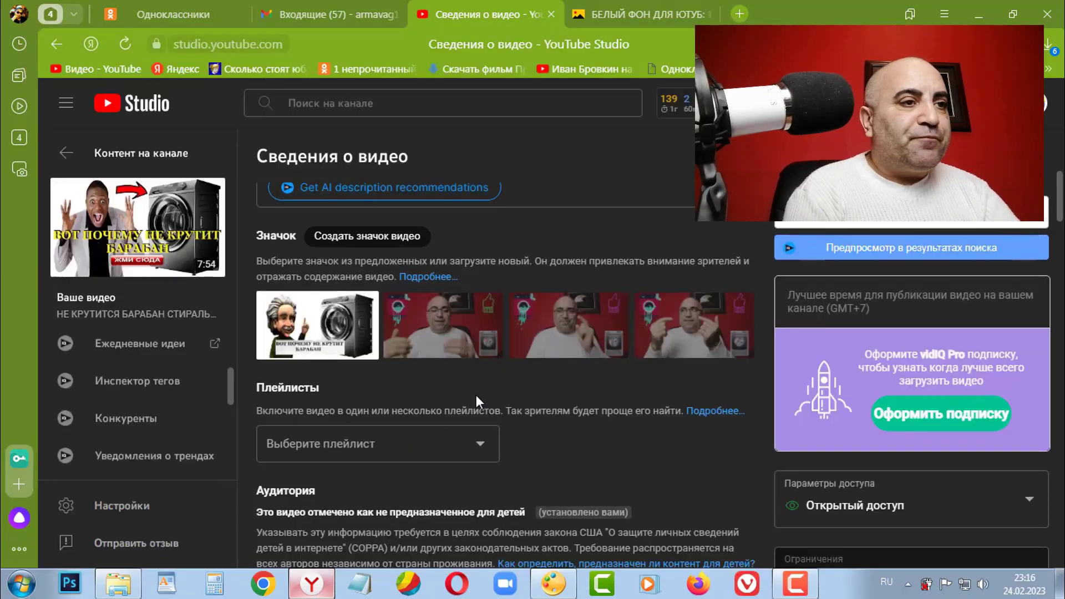
- Bring the PicPick editor with 2.jpg, the washing-machine thumbnail, to the front
left_click(563, 582)
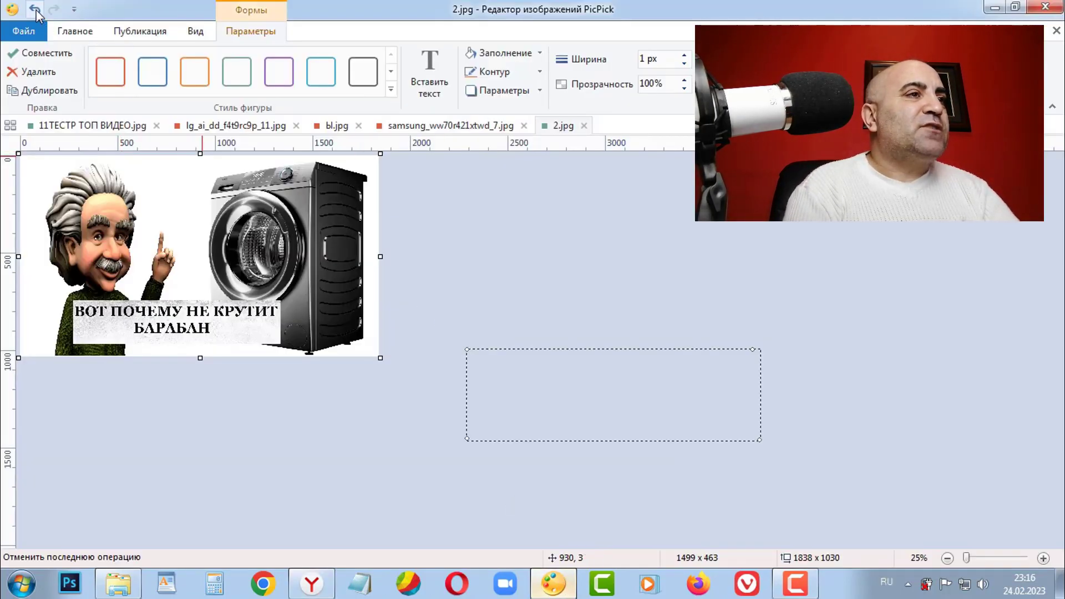
- Step through undo/redo to restore the red and white caption boxes
left_click(35, 9)
left_click(35, 9)
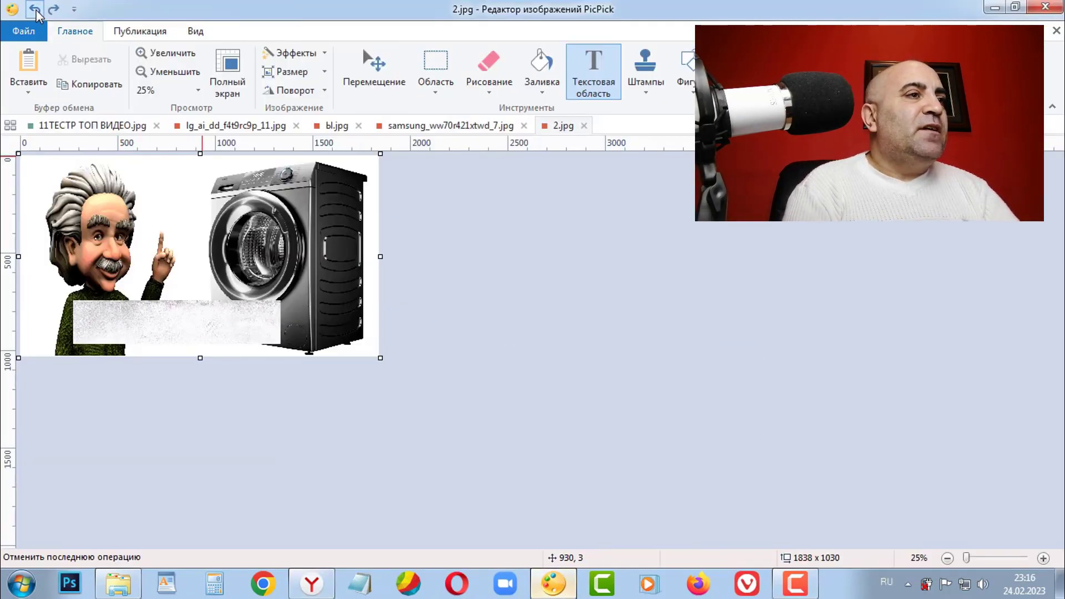
left_click(35, 9)
left_click(35, 10)
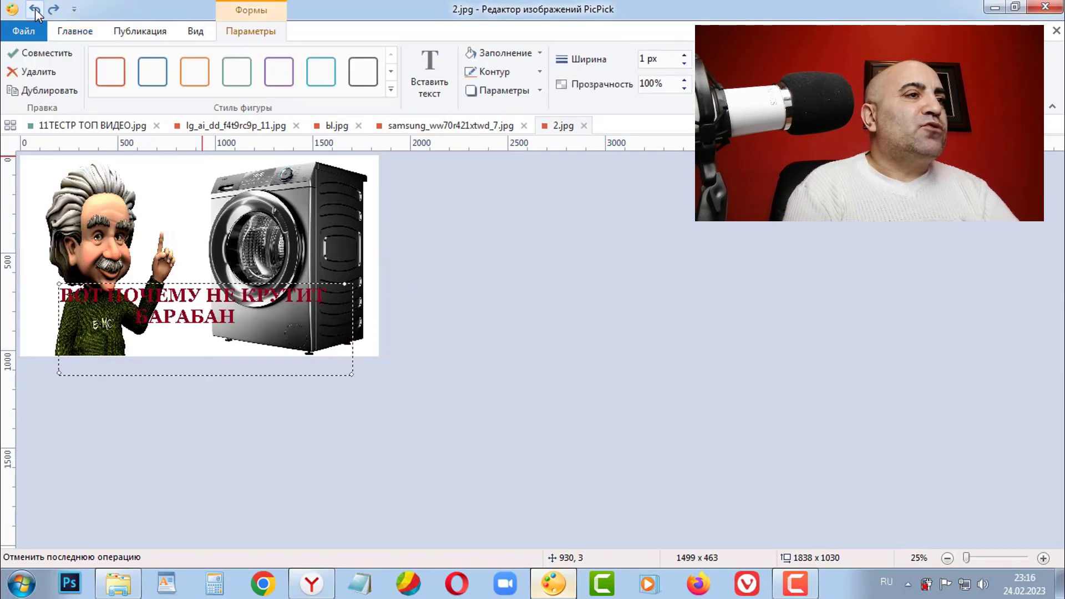
left_click(35, 10)
left_click(35, 10)
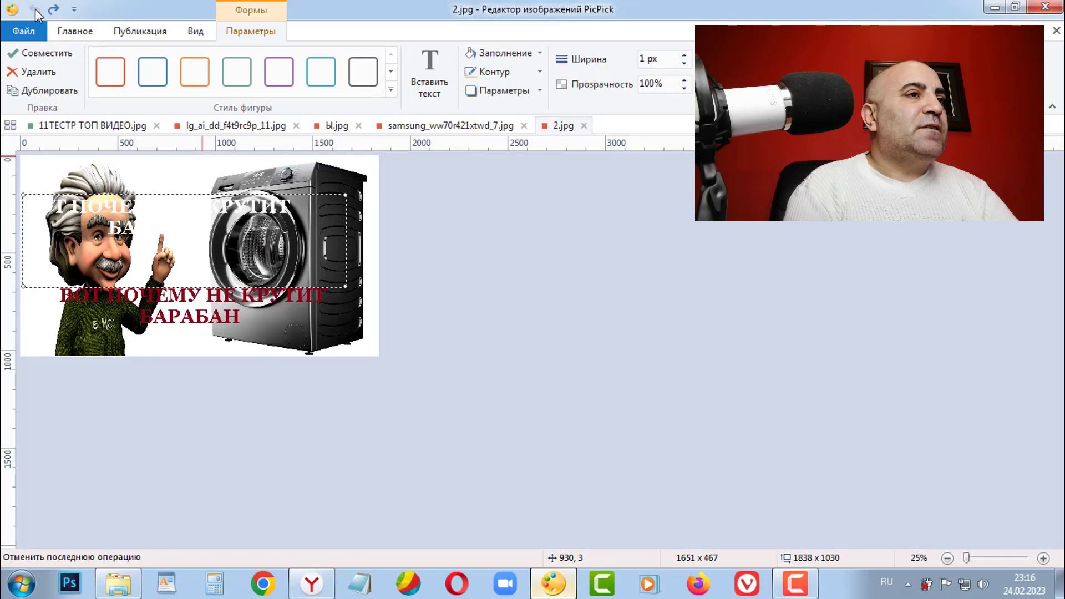
left_click(494, 363)
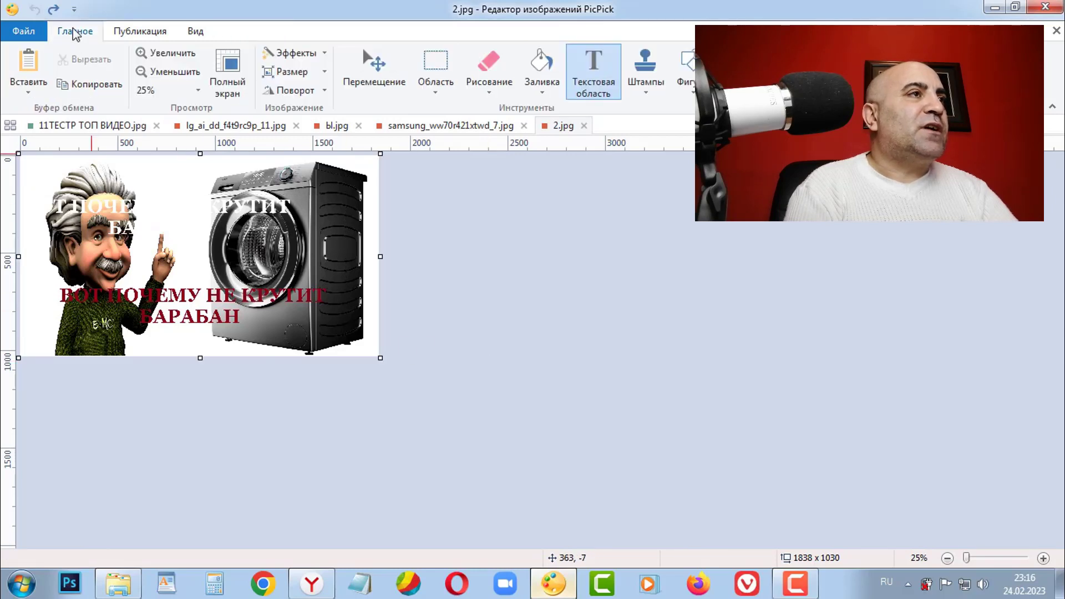
- Drag the red and white caption boxes off the picture onto the empty canvas
double_click(155, 308)
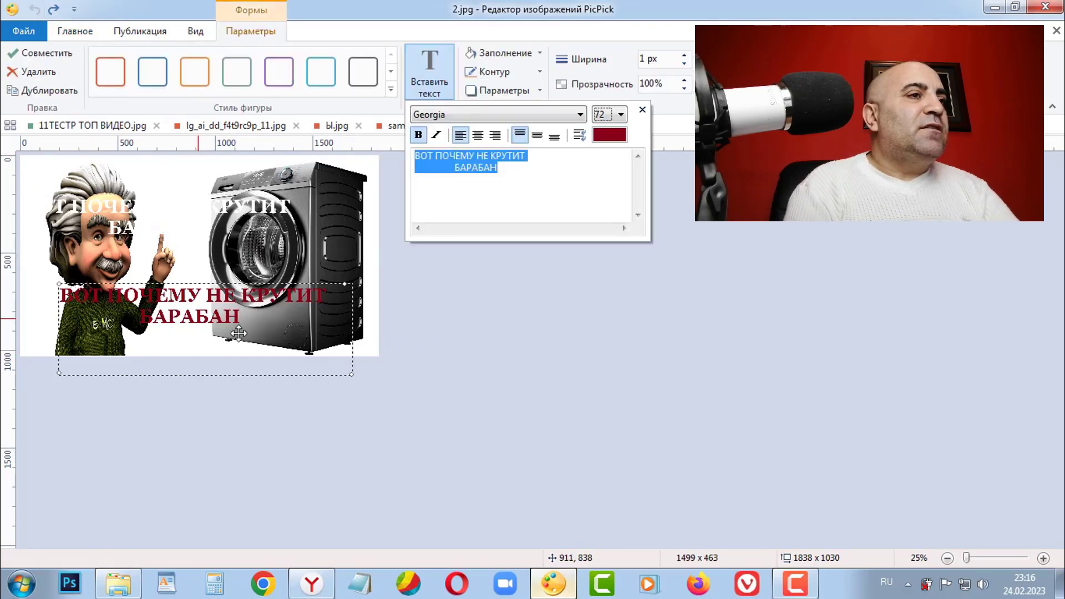
left_click_drag(239, 333, 601, 444)
left_click(151, 212)
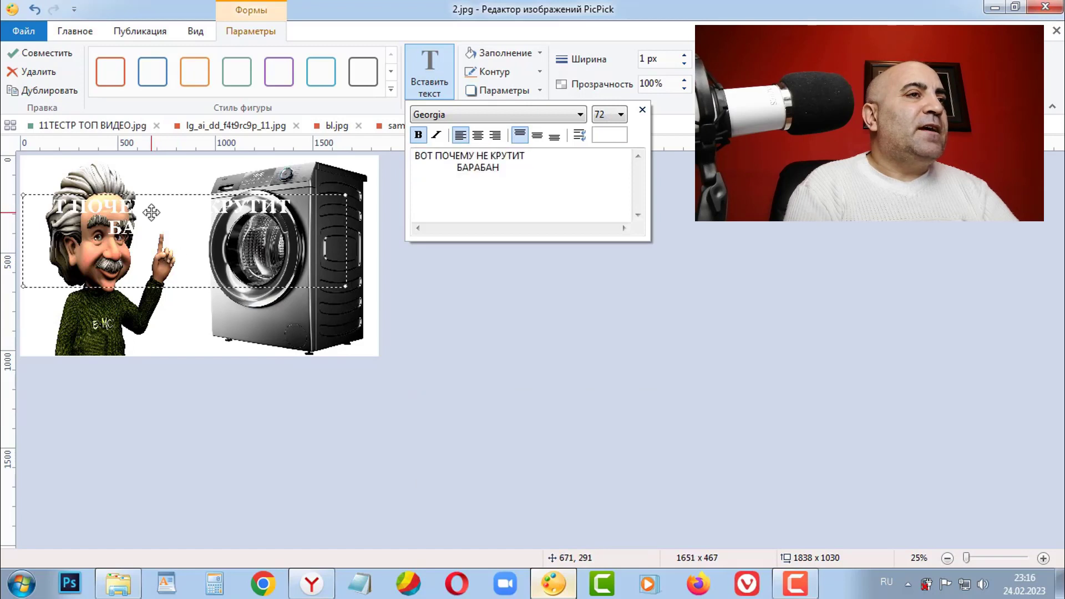
left_click_drag(151, 212, 523, 460)
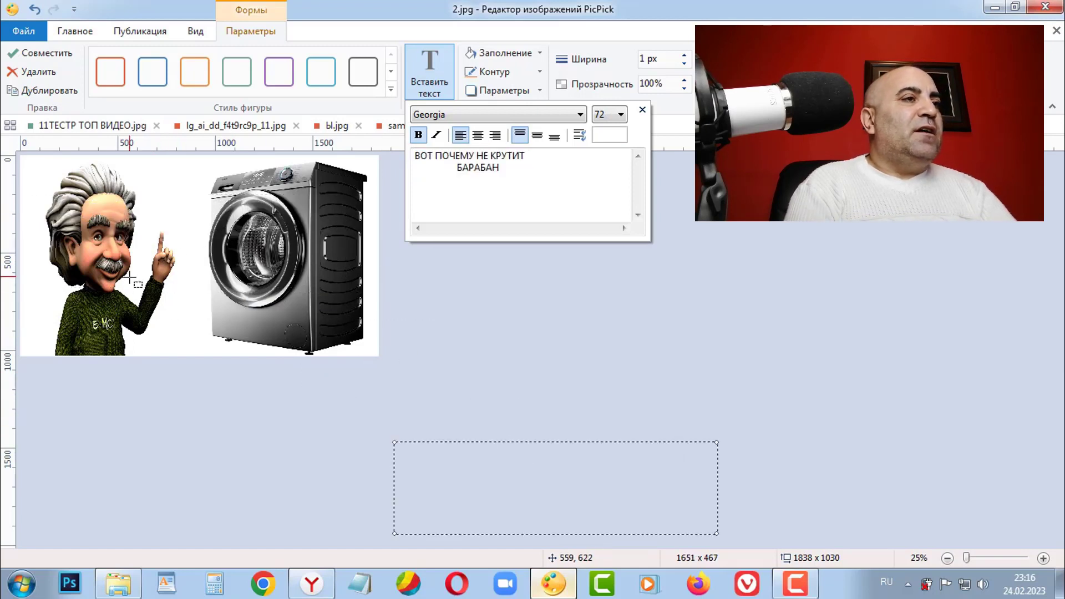
left_click(75, 34)
left_click(493, 85)
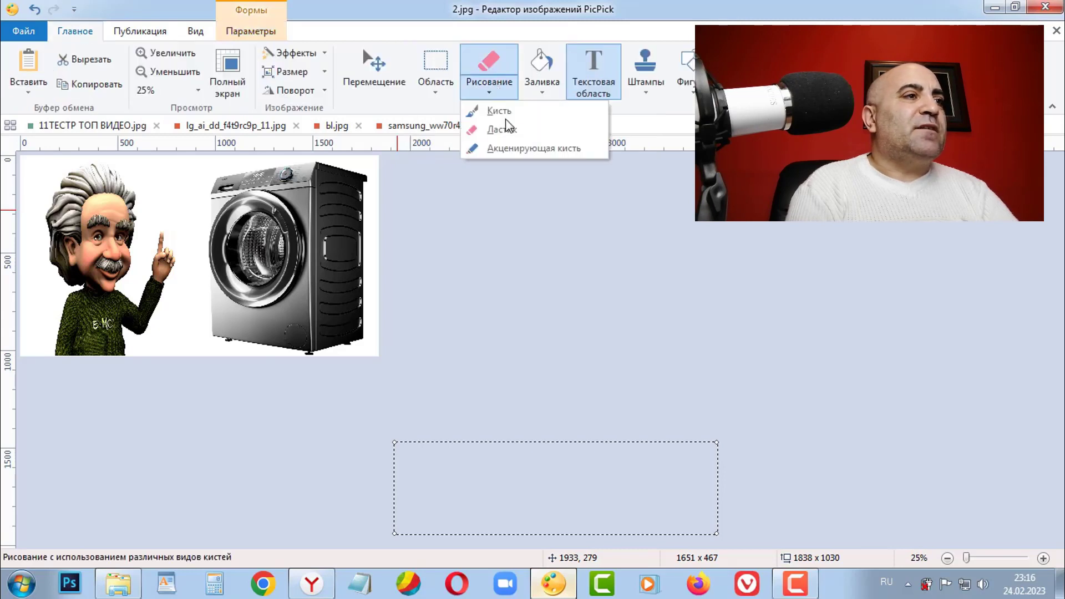
- Use the eraser to wipe Einstein's sweater, raised hand, face and hair to white
left_click(161, 231)
key("ctrl+a")
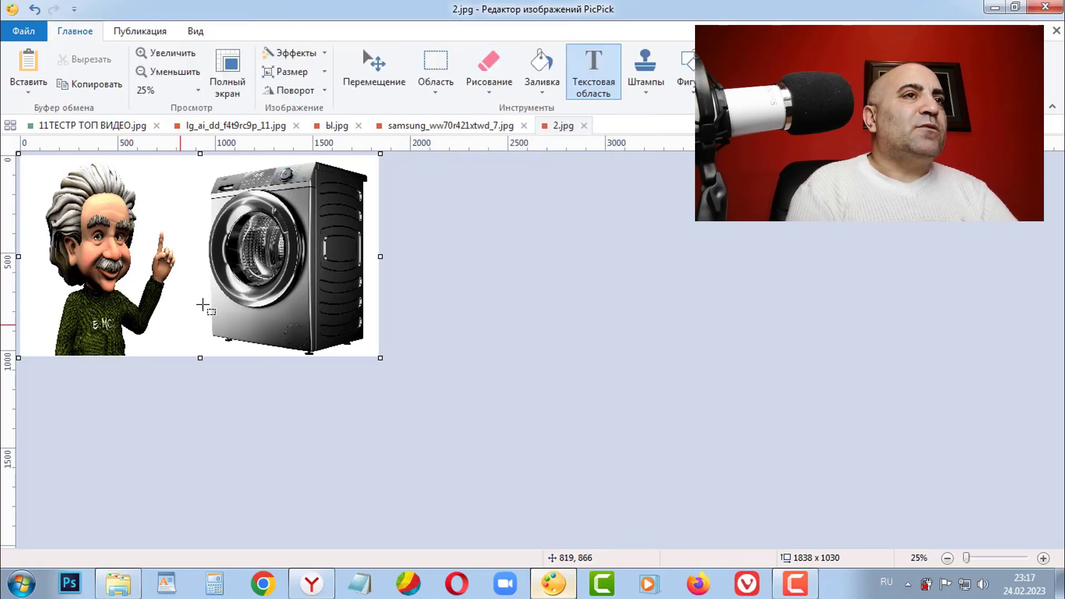
left_click(489, 63)
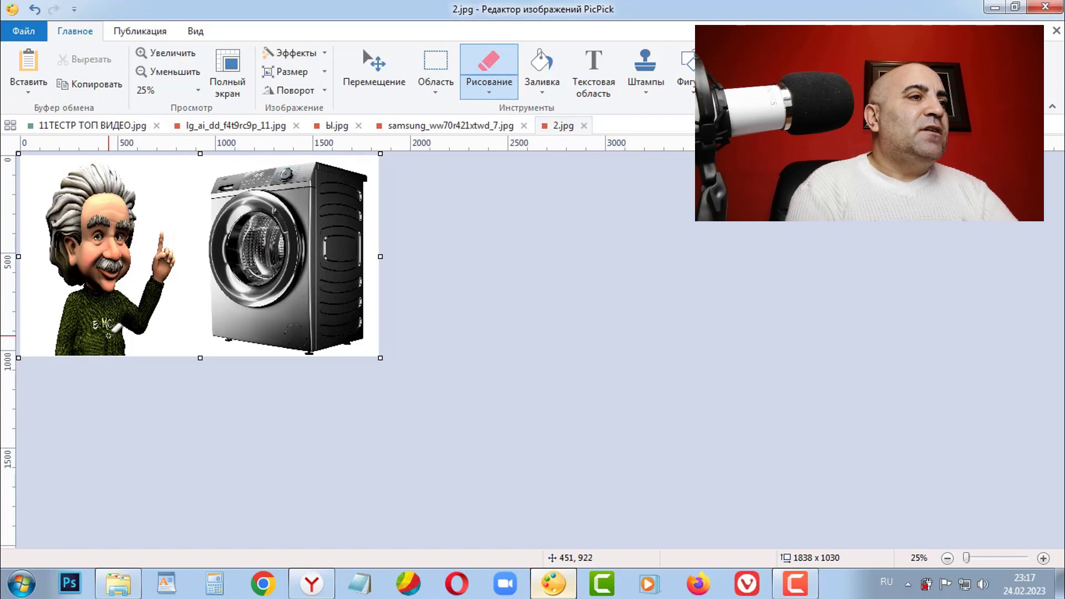
left_click_drag(110, 333, 79, 291)
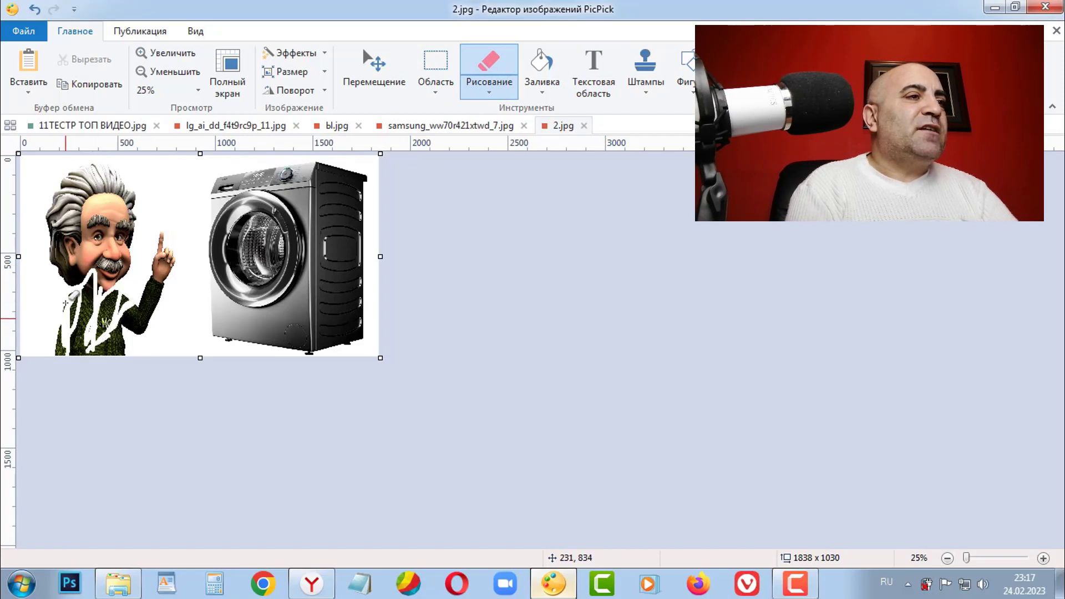
mouse_move(61, 344)
left_mouse_down()
mouse_move(148, 294)
mouse_move(173, 243)
left_mouse_up()
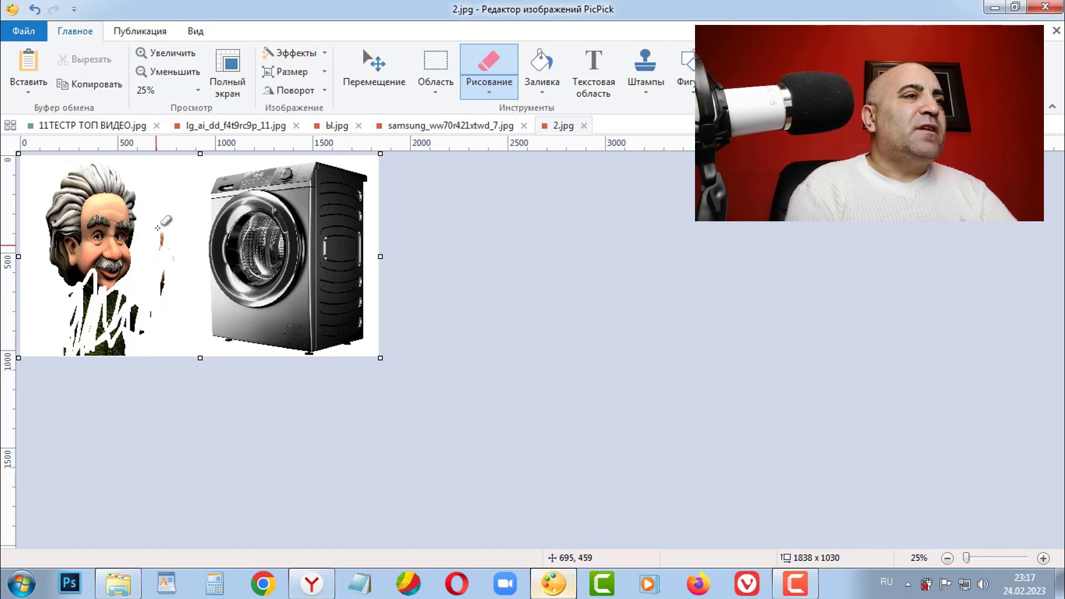
mouse_move(158, 228)
left_mouse_down()
mouse_move(166, 280)
mouse_move(162, 226)
left_mouse_up()
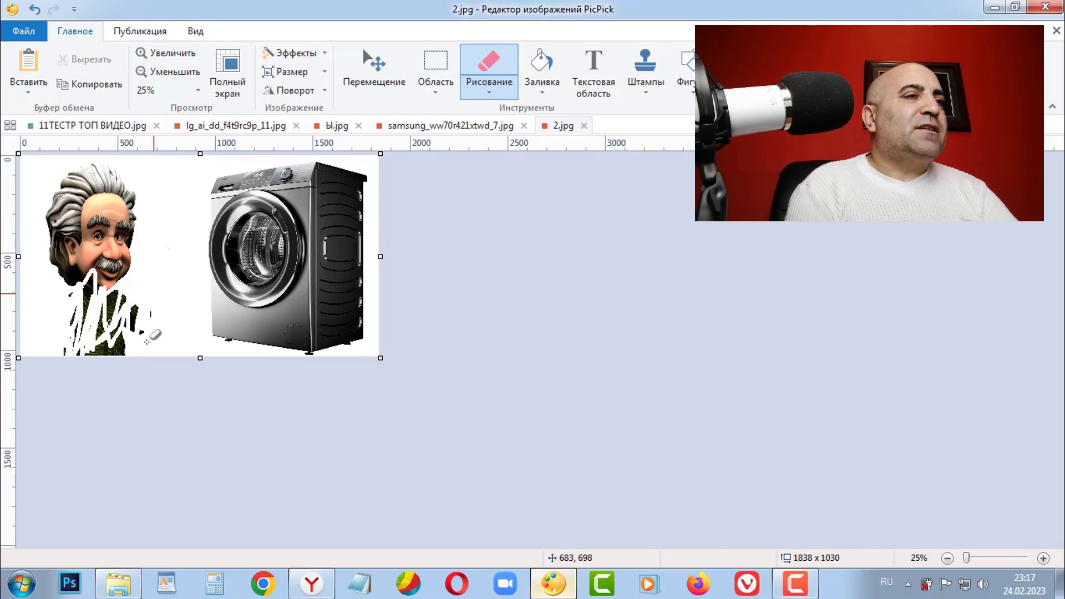
mouse_move(135, 283)
left_mouse_down()
mouse_move(65, 219)
mouse_move(81, 164)
left_mouse_up()
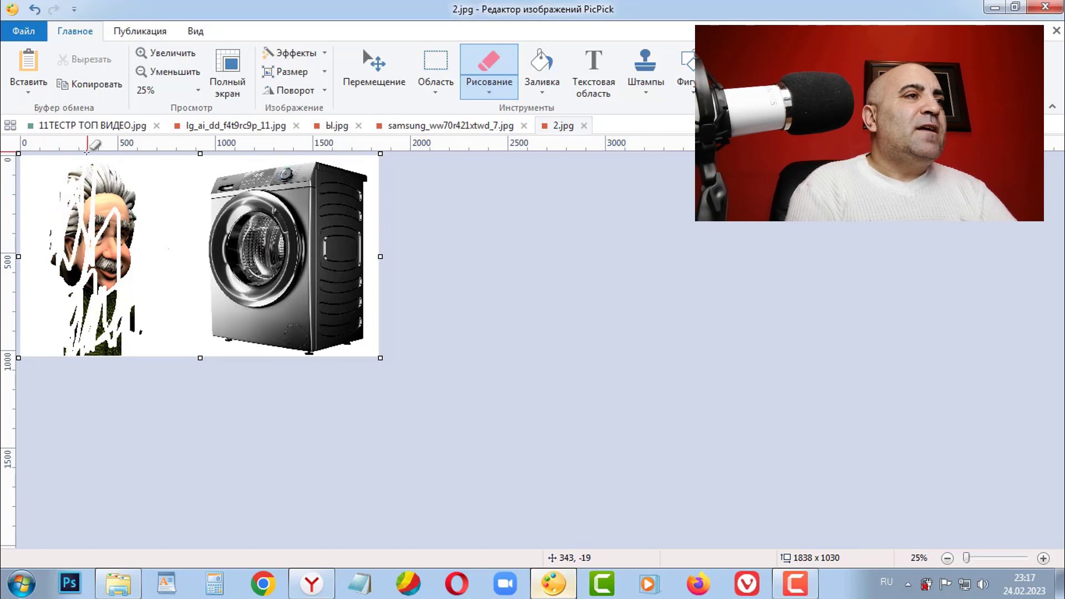
mouse_move(93, 184)
left_mouse_down()
mouse_move(111, 281)
mouse_move(136, 278)
left_mouse_up()
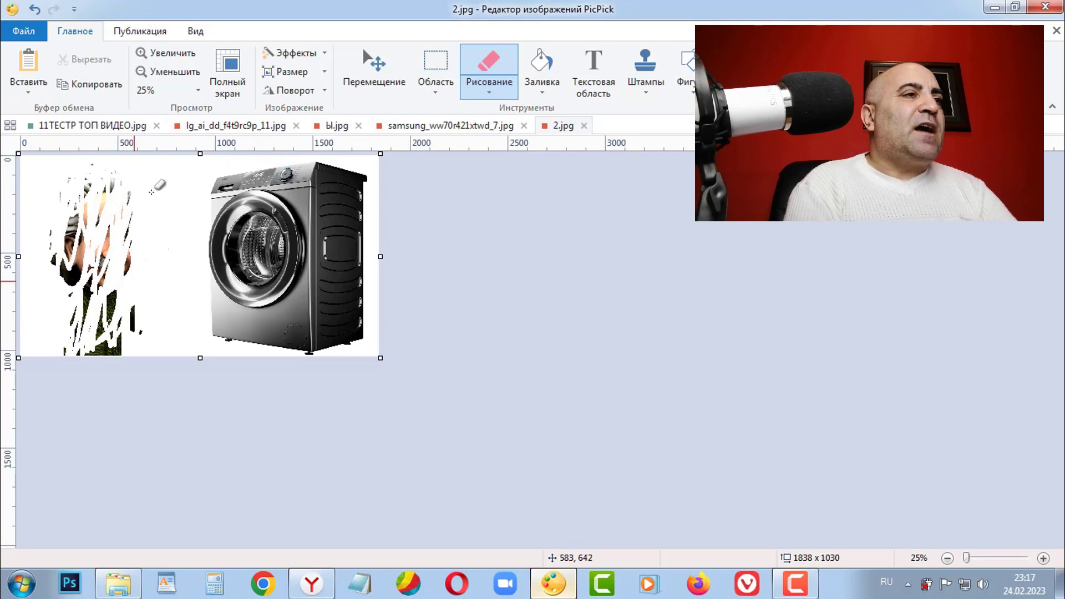
mouse_move(90, 195)
left_mouse_down()
mouse_move(63, 292)
mouse_move(43, 309)
mouse_move(78, 182)
left_mouse_up()
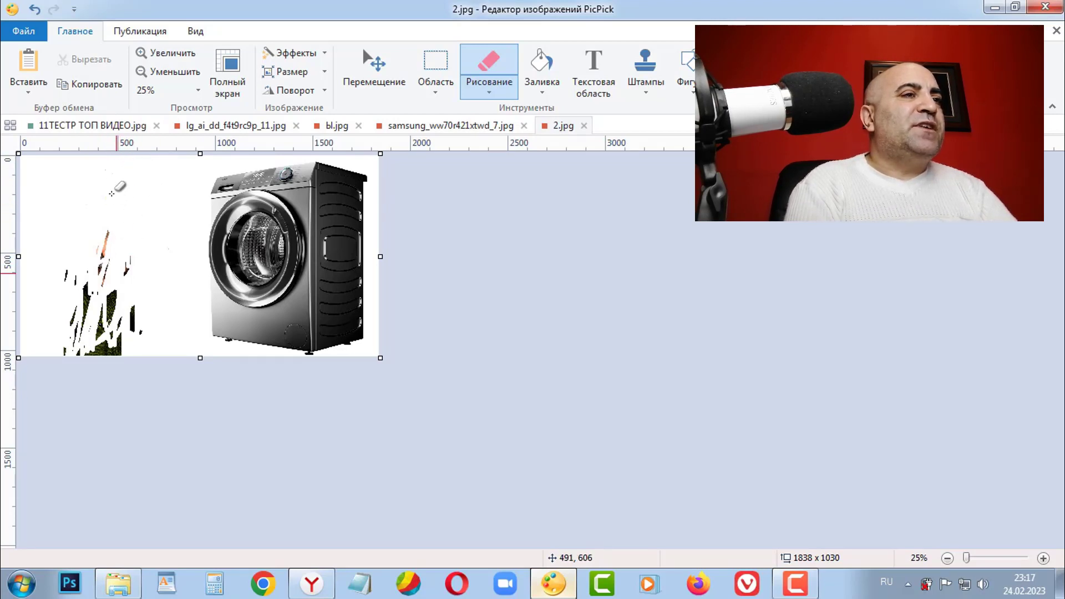
- Clean up leftover fragments and specks of the figure, zooming in to check
left_click_drag(121, 224, 140, 353)
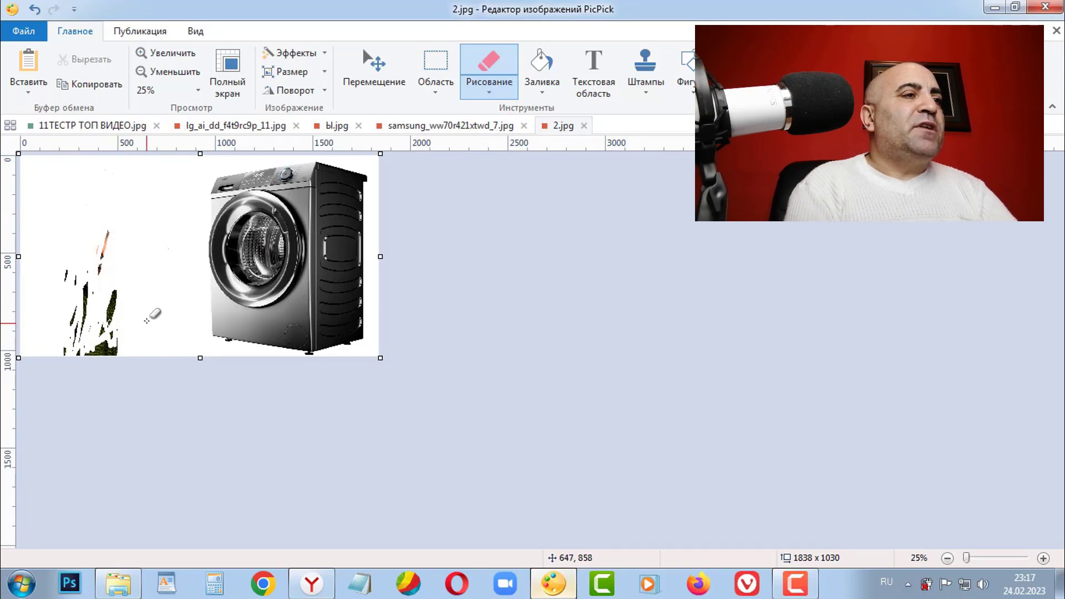
left_click_drag(124, 245, 111, 342)
mouse_move(116, 213)
left_mouse_down()
mouse_move(101, 276)
mouse_move(106, 256)
left_mouse_up()
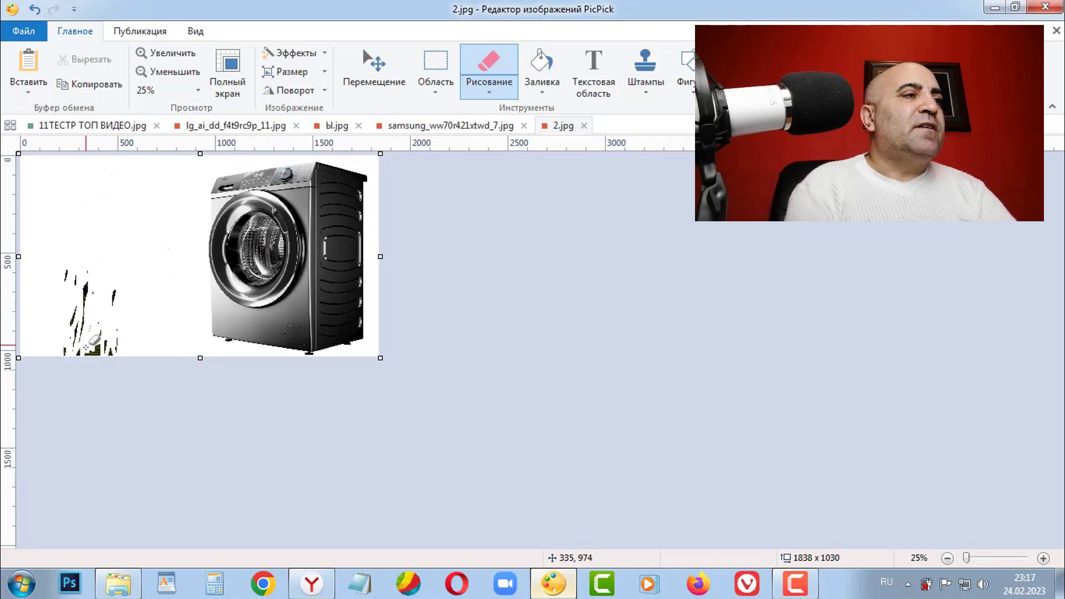
mouse_move(84, 347)
left_mouse_down()
mouse_move(92, 266)
mouse_move(73, 269)
mouse_move(78, 336)
mouse_move(78, 304)
left_mouse_up()
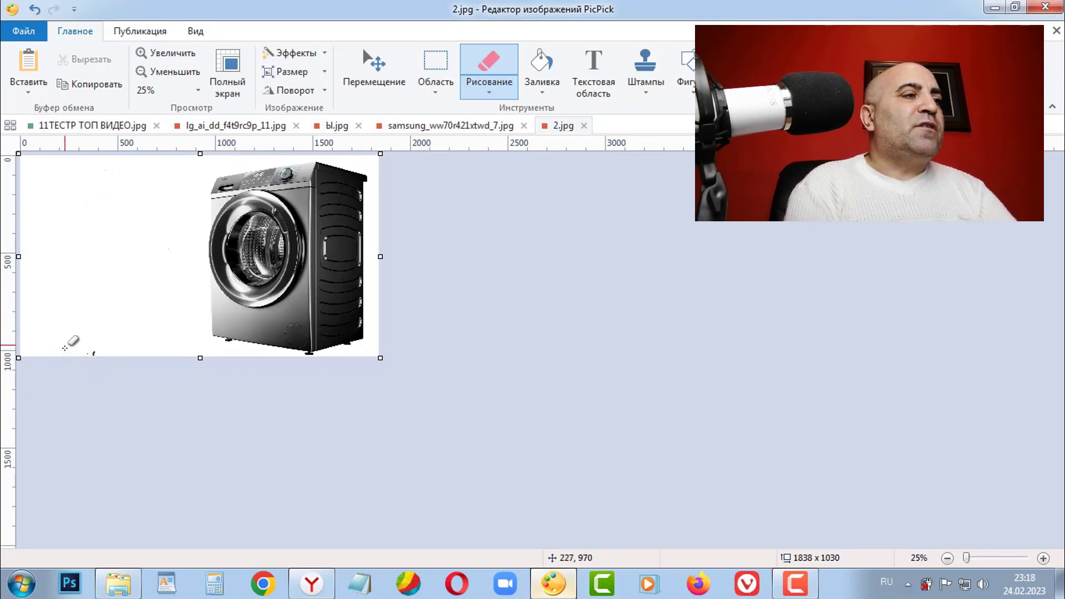
left_click_drag(65, 347, 98, 351)
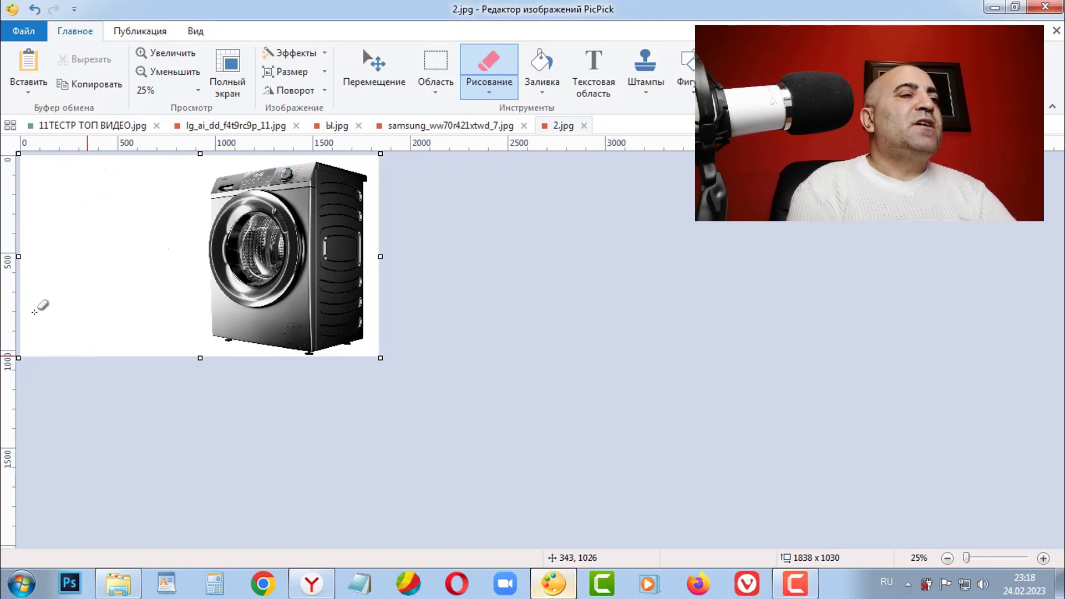
left_click(174, 56)
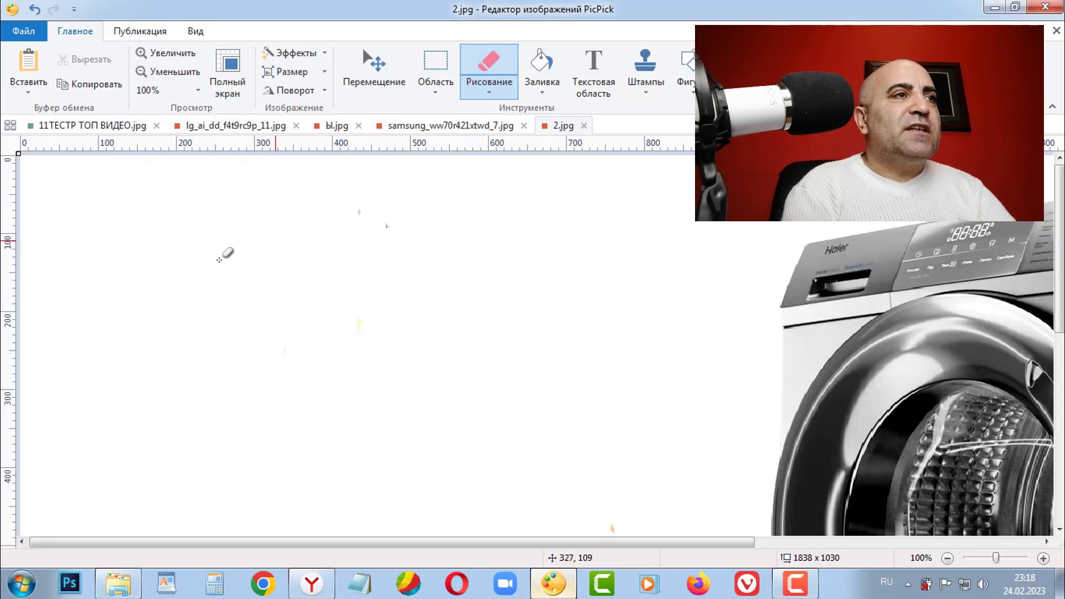
left_click(176, 72)
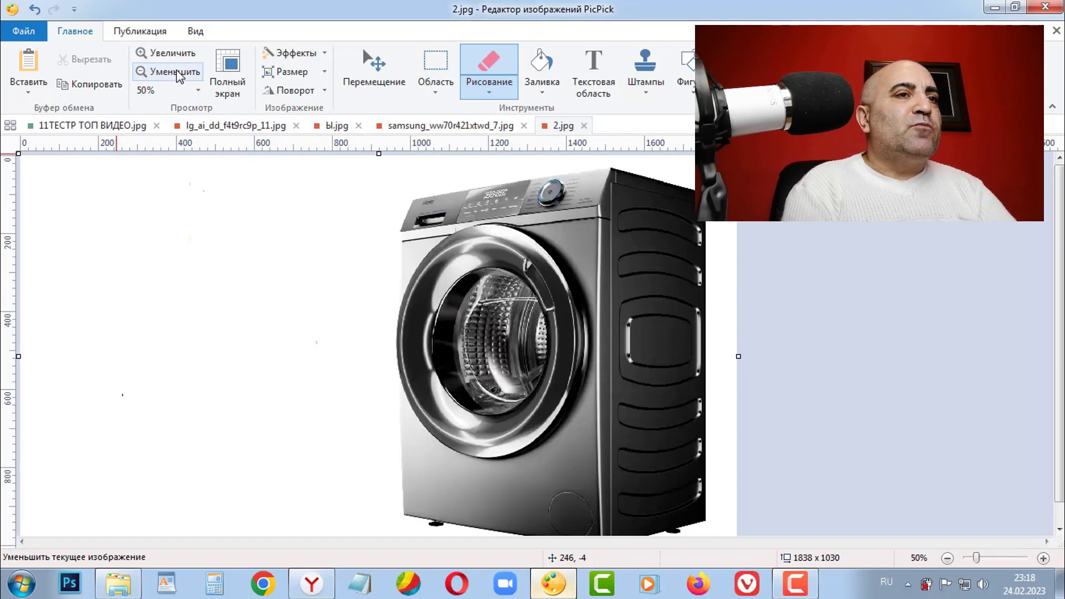
left_click(175, 72)
- Insert Einstein.jpg from file, shrink it, and place it at the image's top-left
left_click(30, 91)
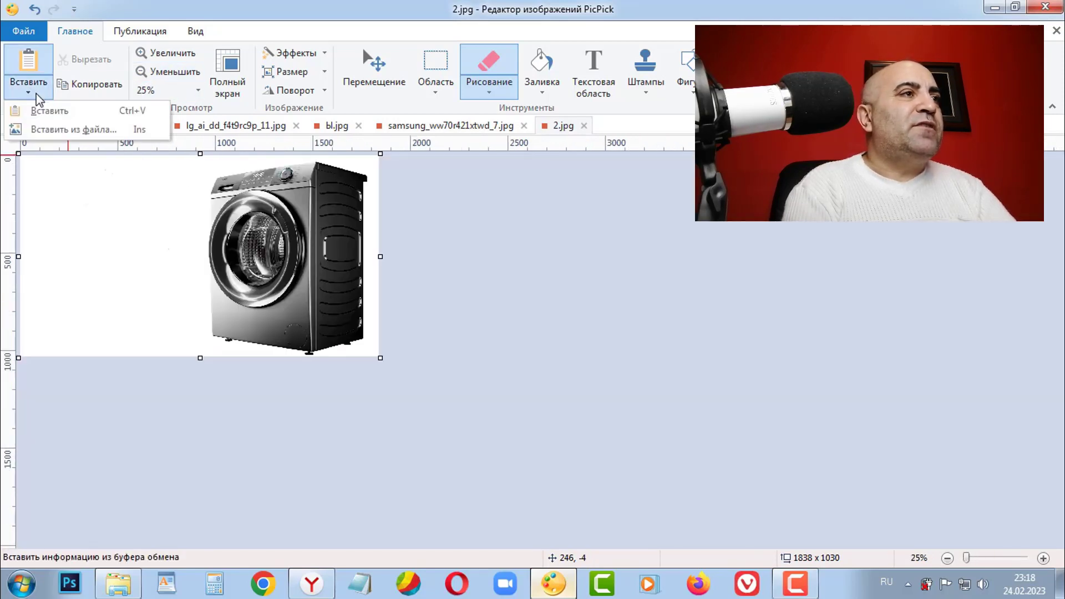
left_click(51, 128)
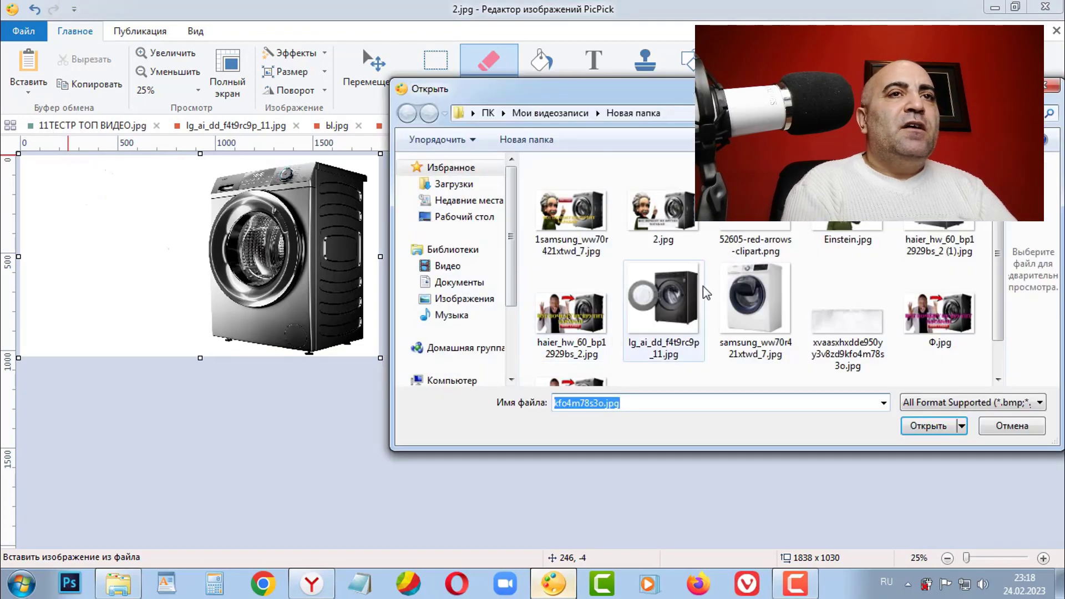
left_click(859, 236)
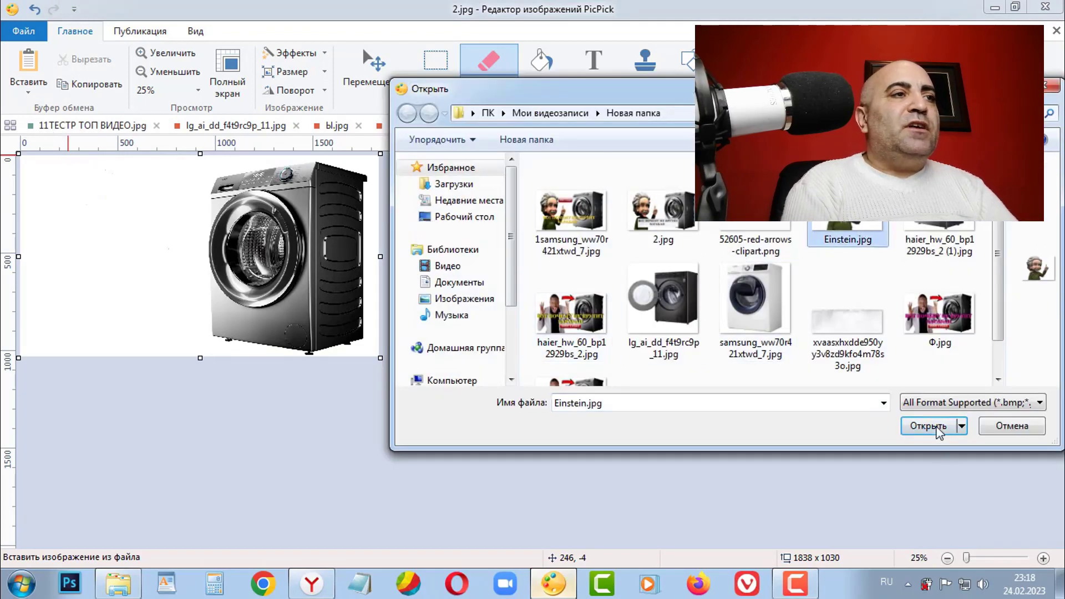
left_click(925, 426)
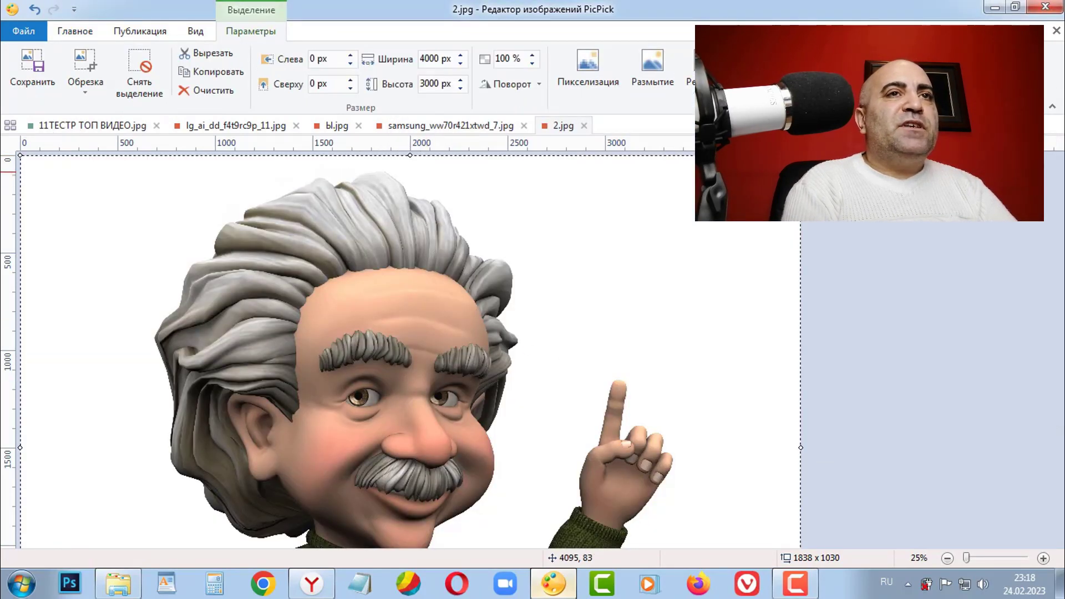
mouse_move(799, 156)
left_mouse_down()
mouse_move(221, 502)
mouse_move(205, 214)
left_mouse_up()
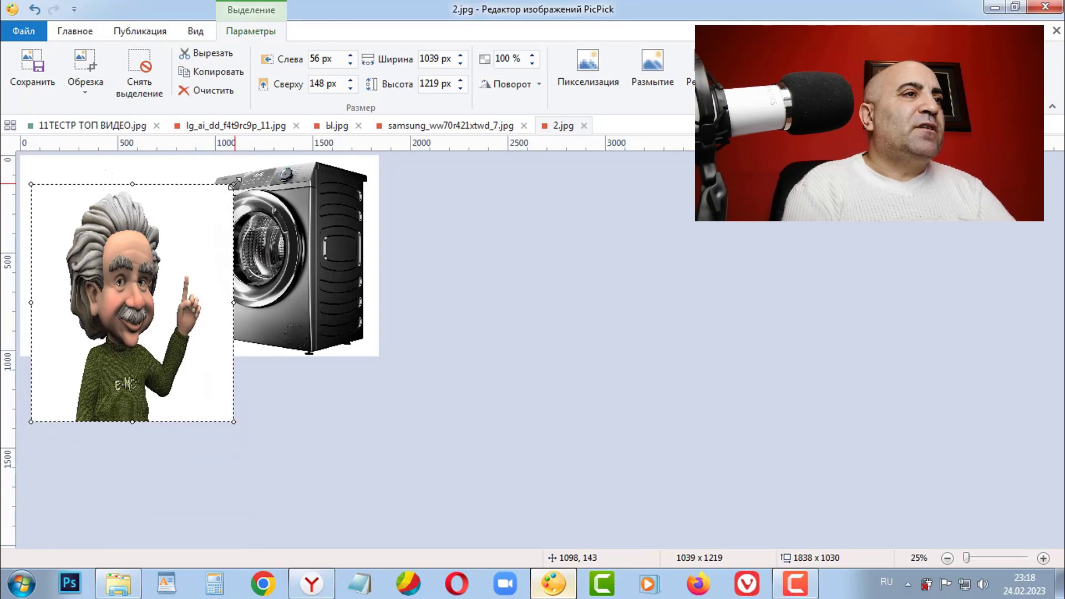
left_click(234, 183)
left_click_drag(211, 181, 237, 211)
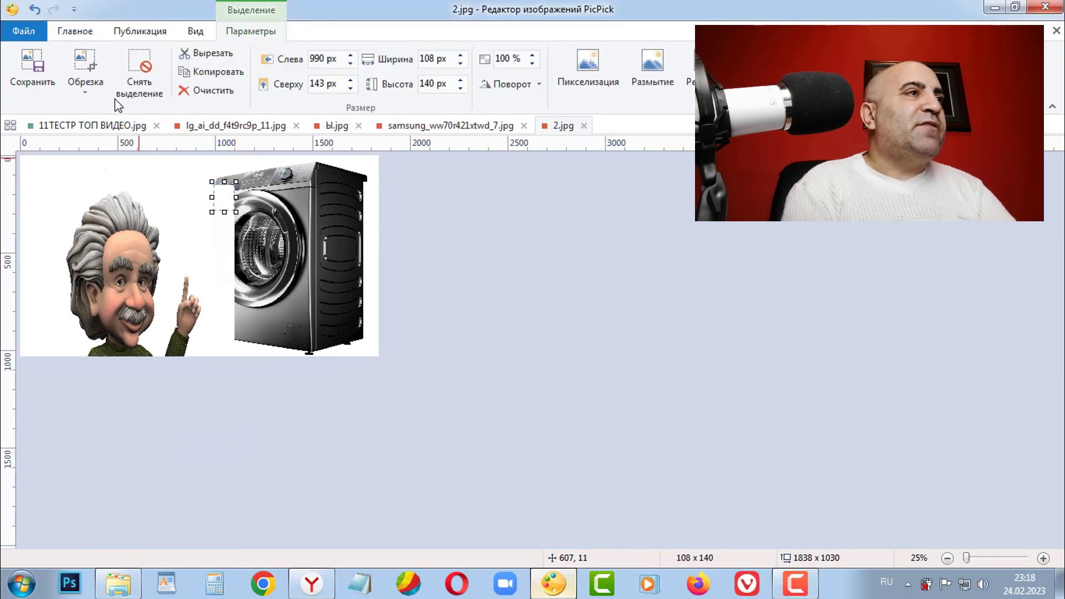
left_click(35, 9)
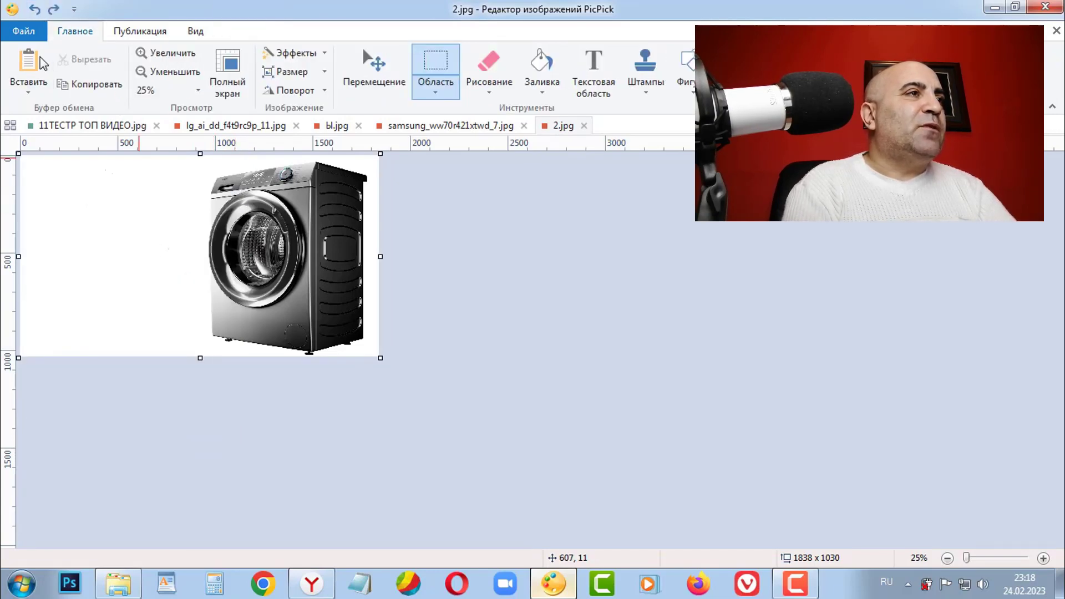
left_click(28, 84)
mouse_move(272, 179)
left_mouse_down()
mouse_move(217, 213)
mouse_move(204, 235)
mouse_move(209, 264)
mouse_move(233, 264)
left_mouse_up()
mouse_move(163, 348)
left_mouse_down()
mouse_move(158, 247)
mouse_move(131, 250)
mouse_move(133, 241)
left_mouse_up()
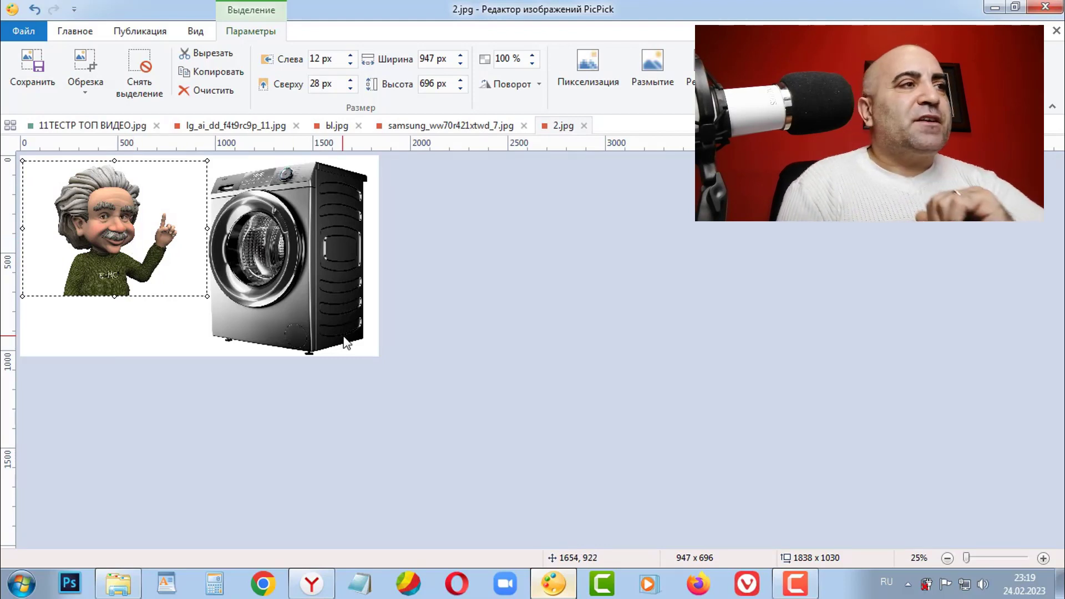
- Open the Яркость / контрастность adjustment from the Эффекты list
left_click(91, 31)
left_click(323, 54)
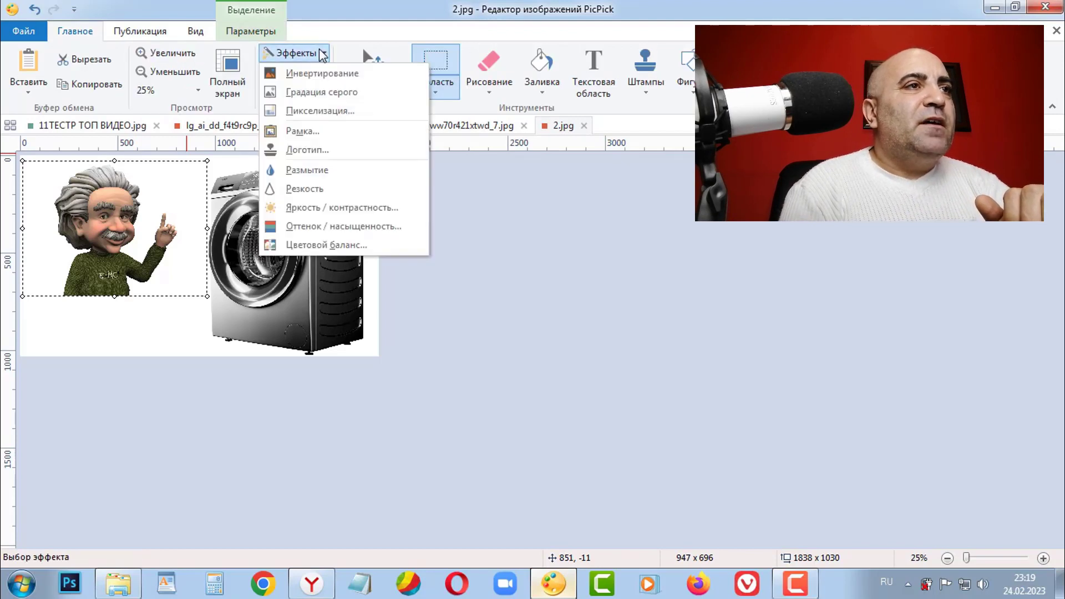
left_click(384, 194)
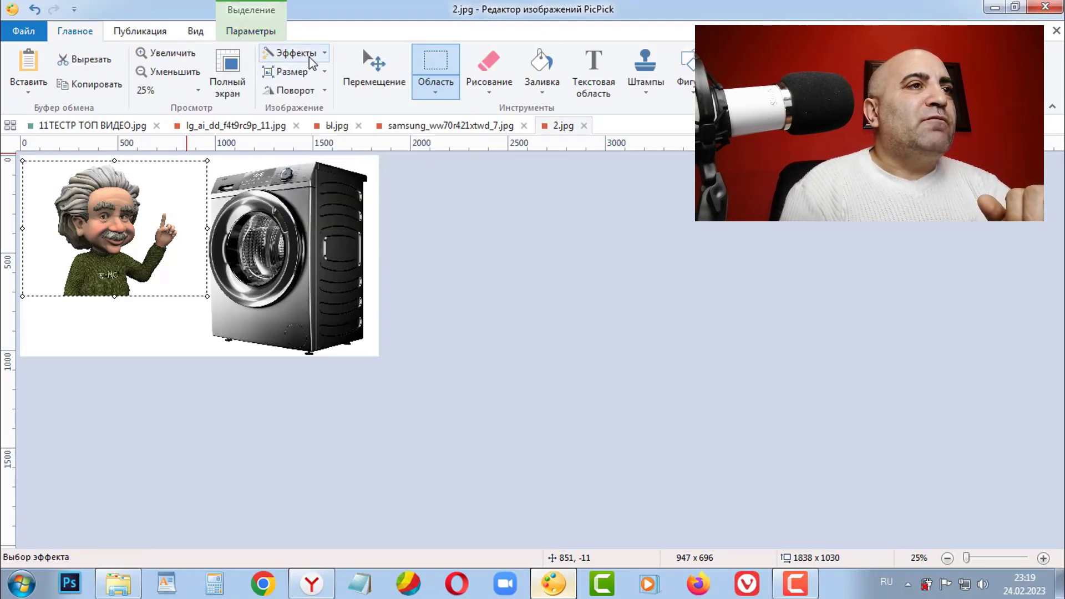
left_click(312, 60)
left_click(394, 201)
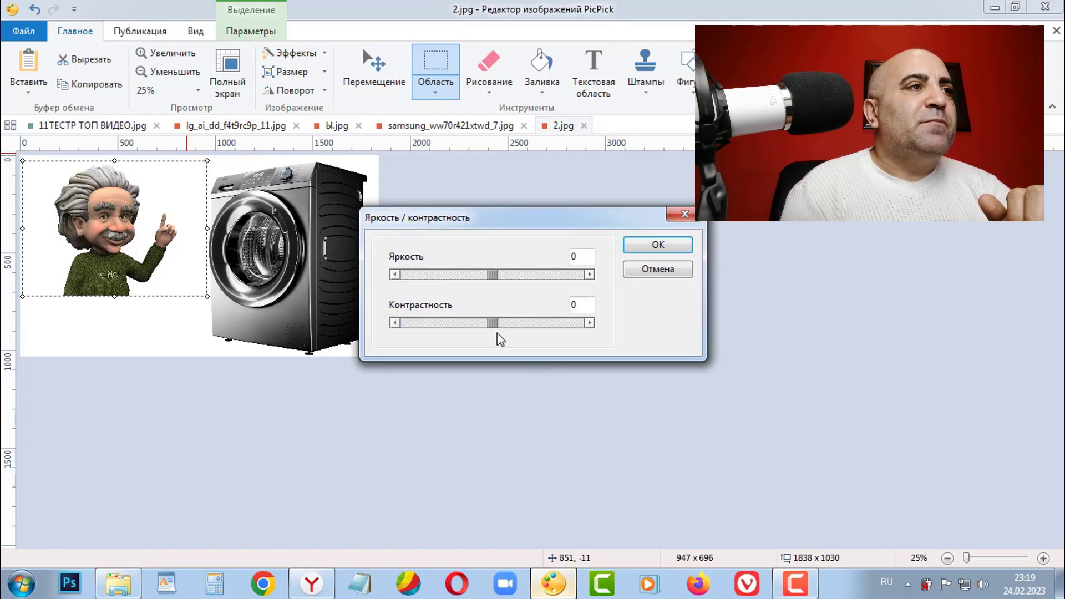
- Apply contrast 43 and brightness -48 to the Einstein cartoon, then deselect it
left_click_drag(492, 323, 530, 322)
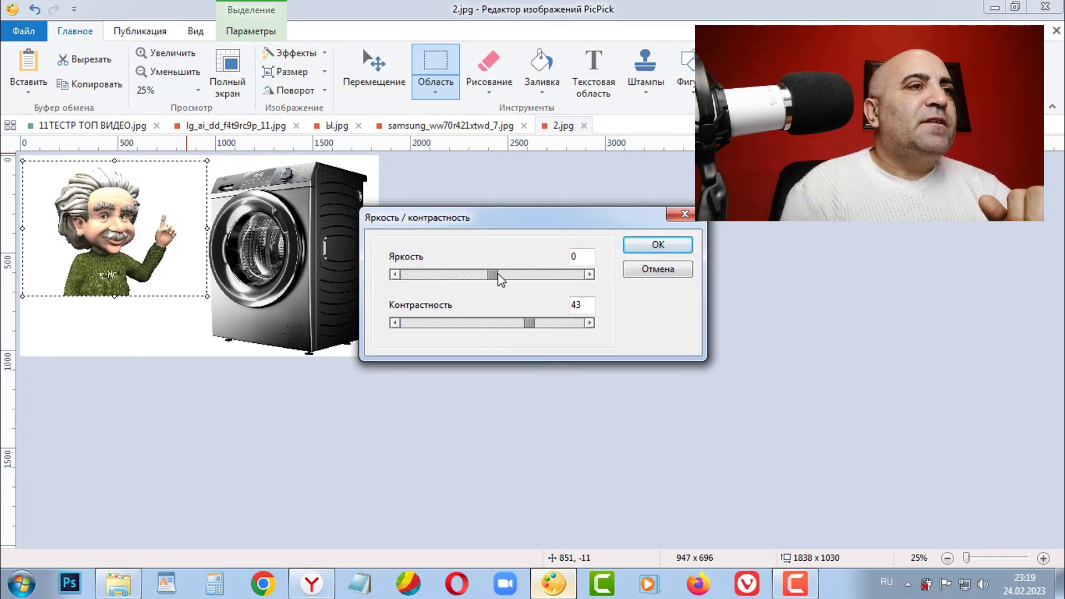
left_click_drag(483, 277, 458, 281)
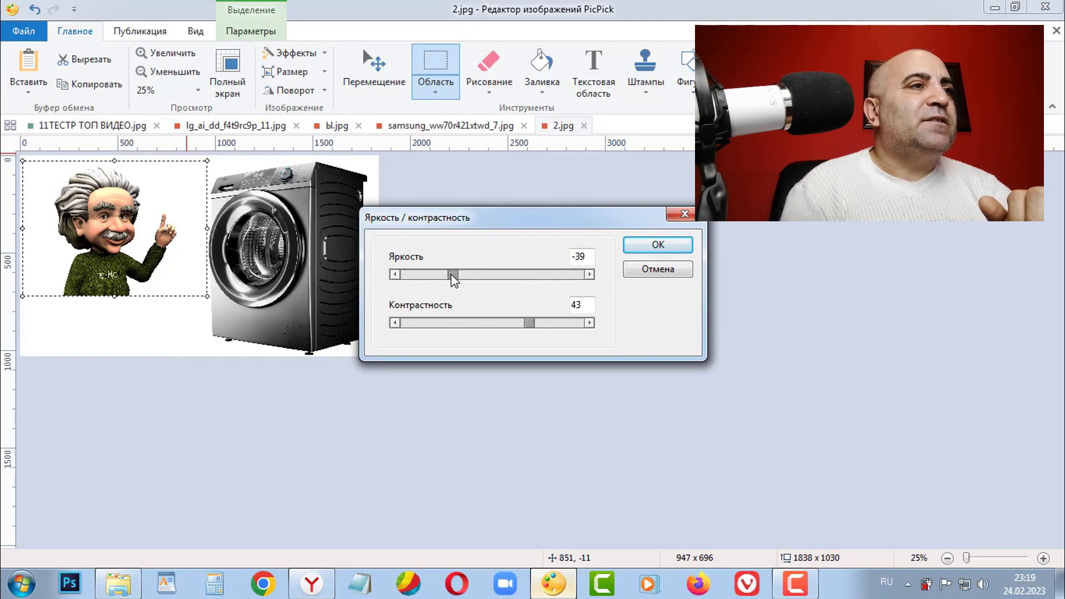
left_click_drag(454, 281, 446, 283)
left_click(678, 253)
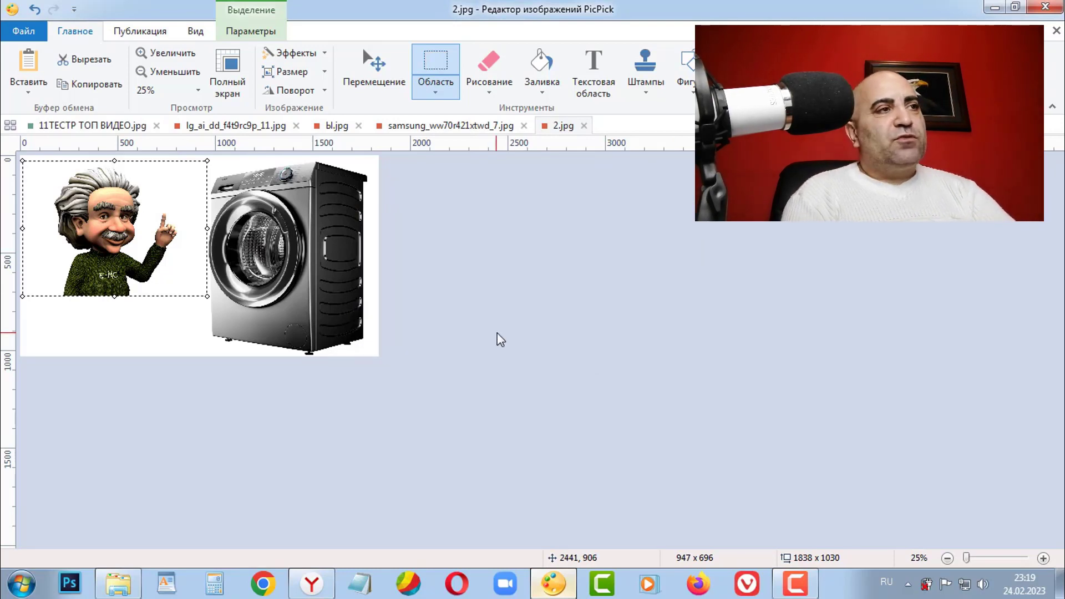
left_click(497, 333)
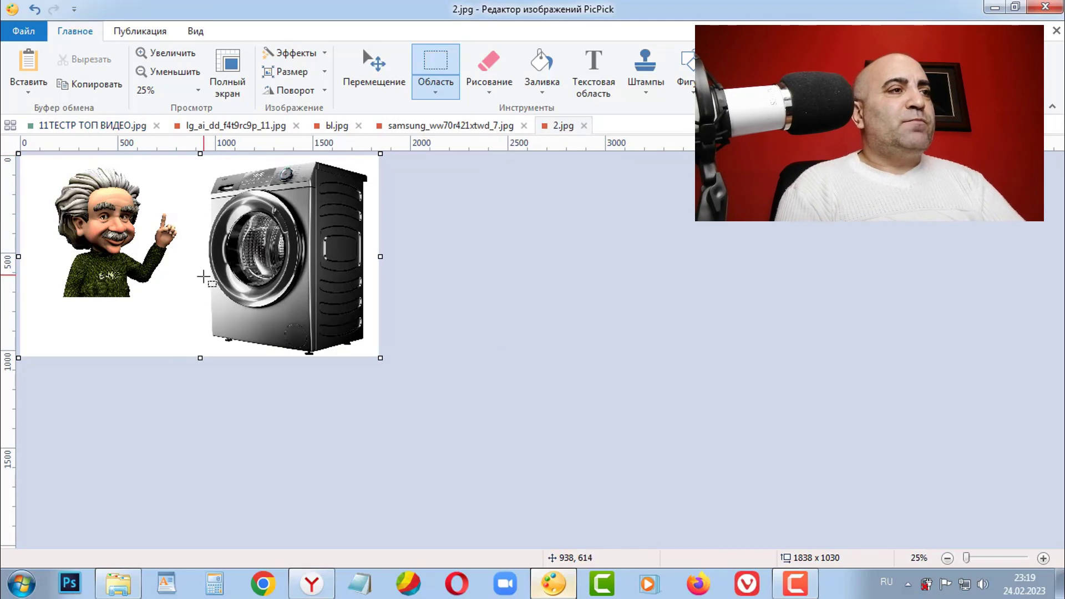
- Add a black text box reading 'ВОТ ПОЧЕМУ НЕ КРУТИТ БАРАБАН' below Einstein and the washer
left_click(596, 84)
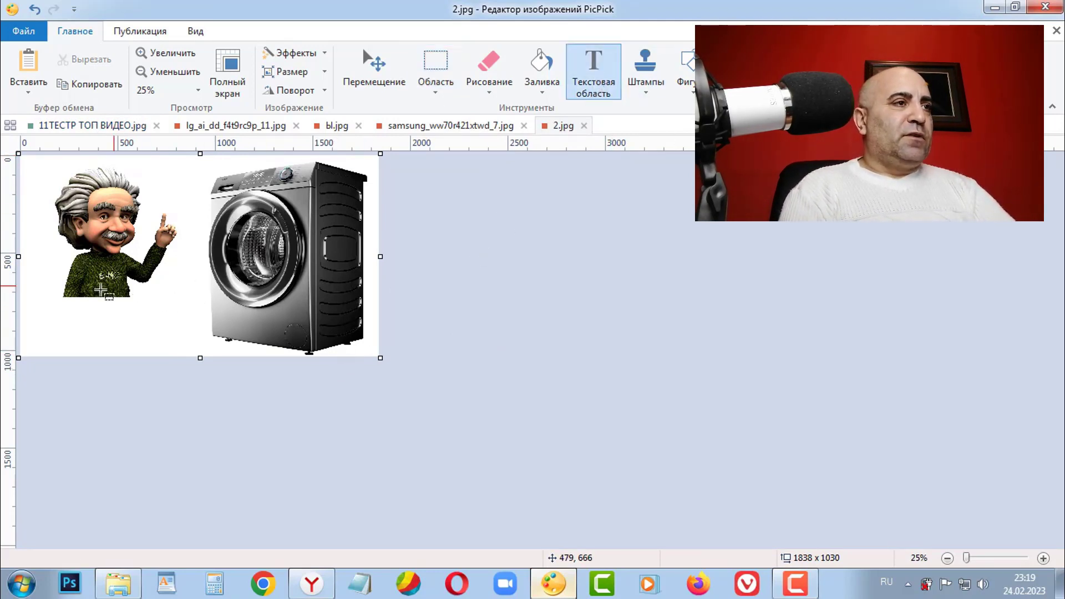
left_click_drag(34, 298, 353, 356)
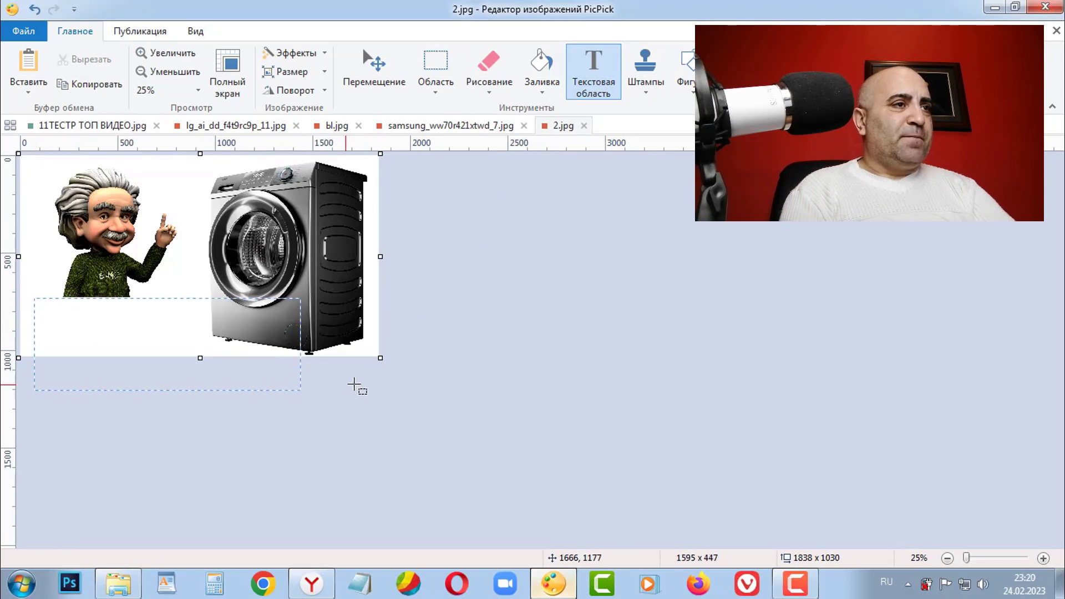
right_click(440, 163)
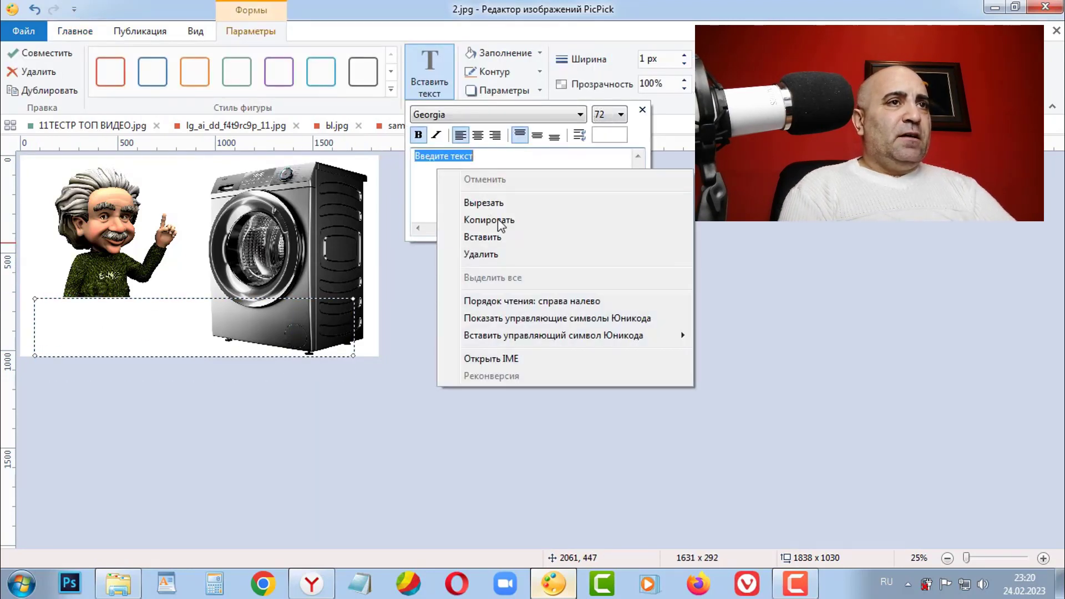
left_click(502, 237)
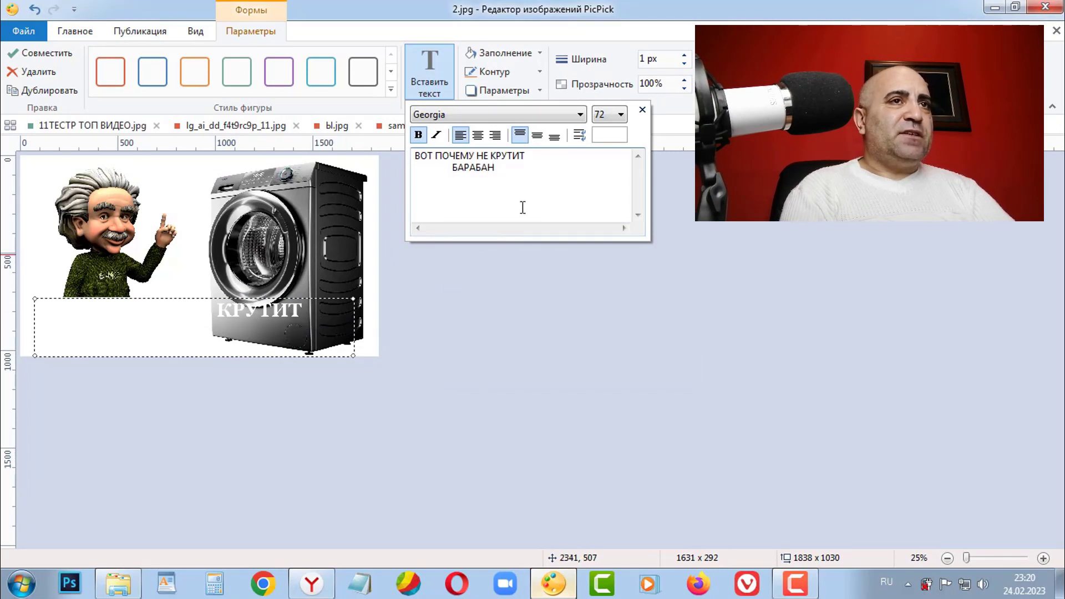
left_click(615, 135)
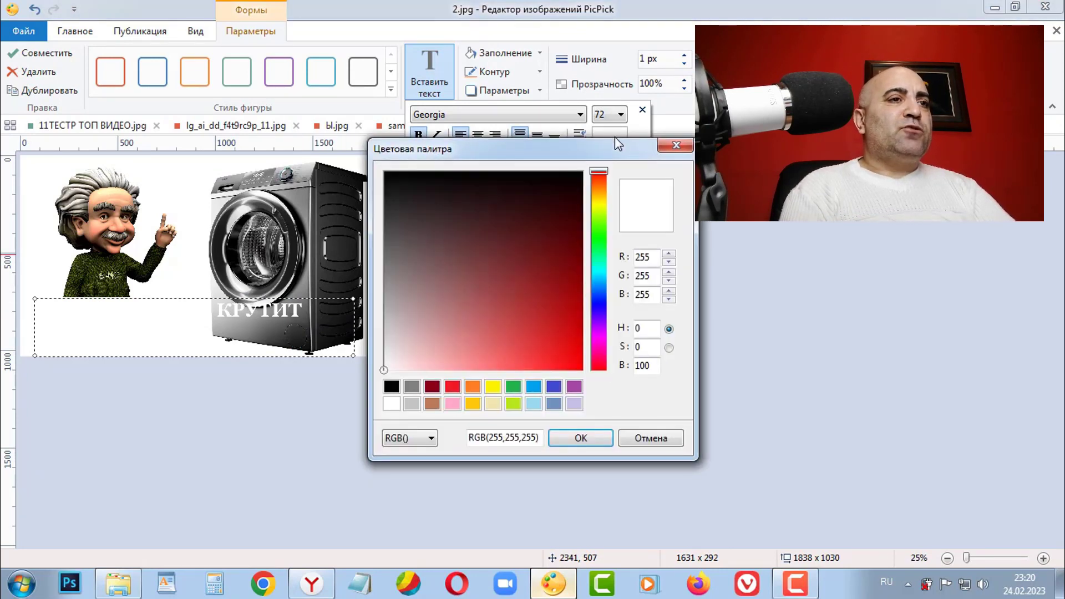
left_click(391, 387)
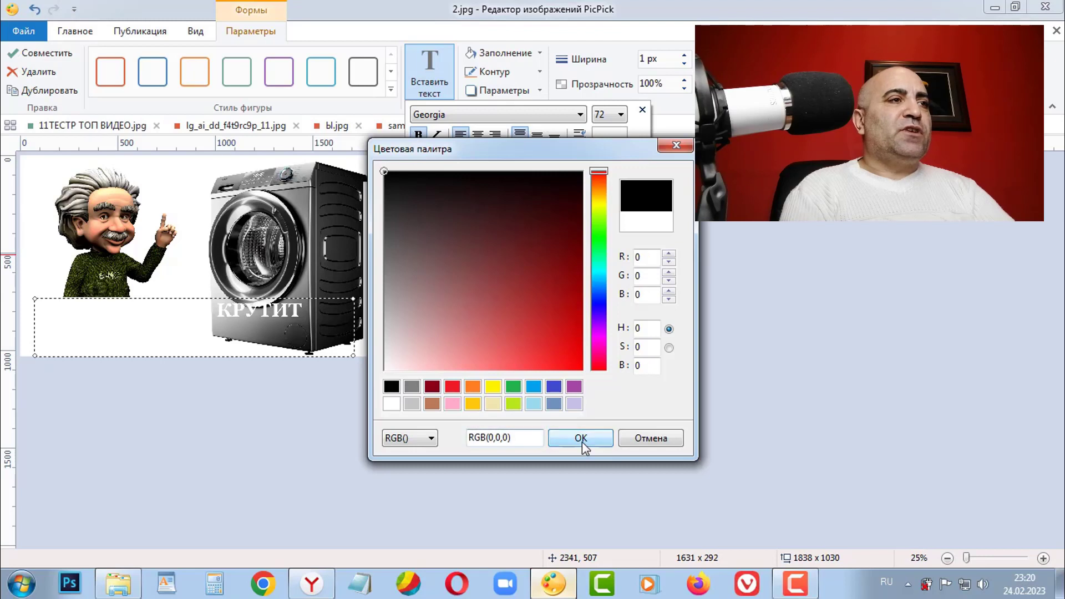
left_click(581, 441)
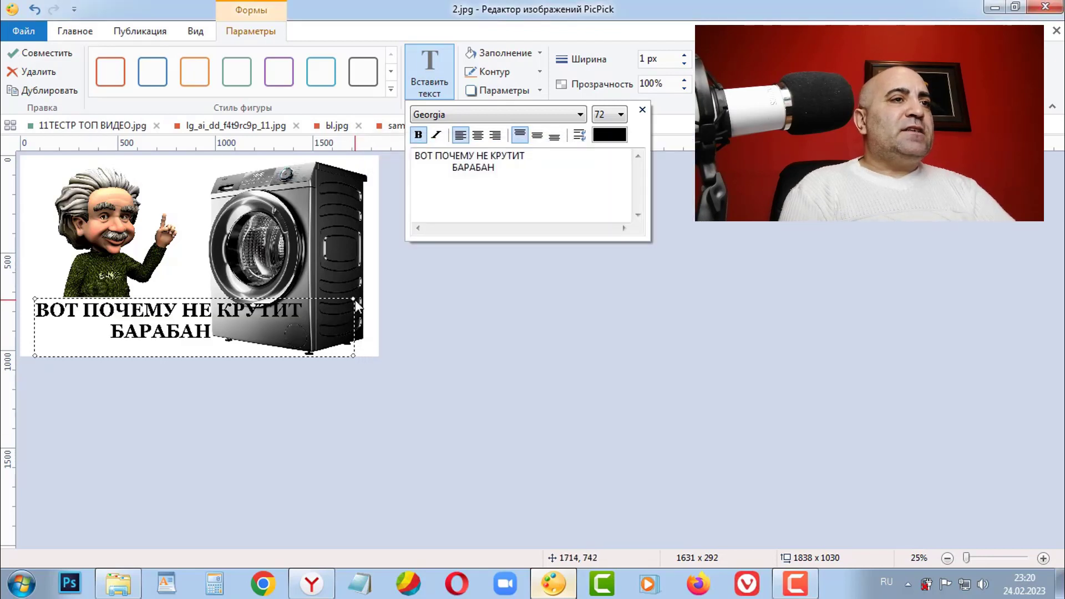
- Set the caption font size to 55, resize the box so КРУТИТ fits, and commit it
left_click_drag(354, 298, 170, 317)
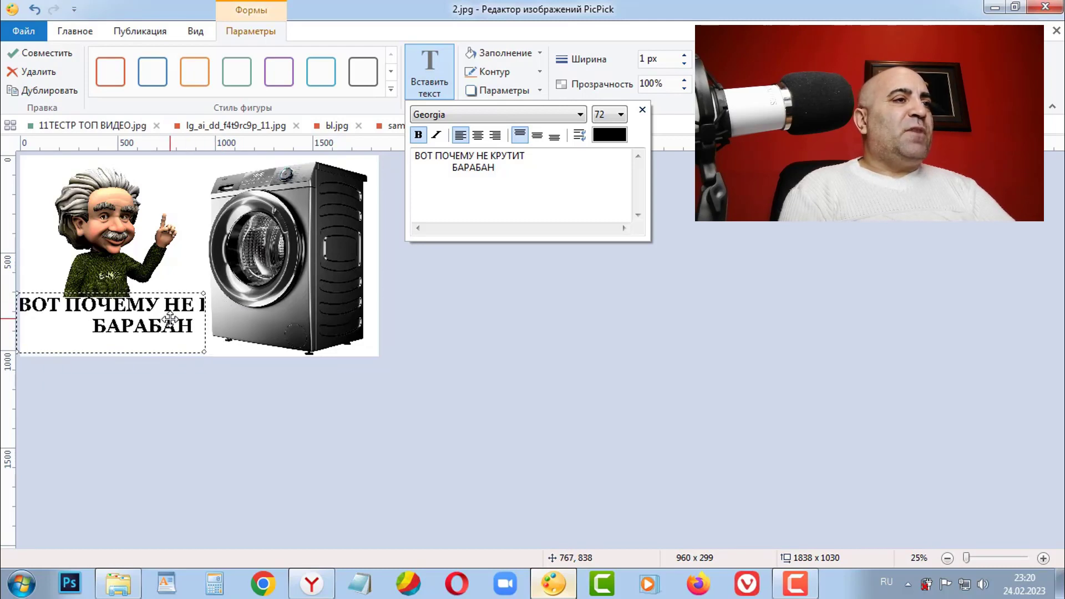
left_click(622, 114)
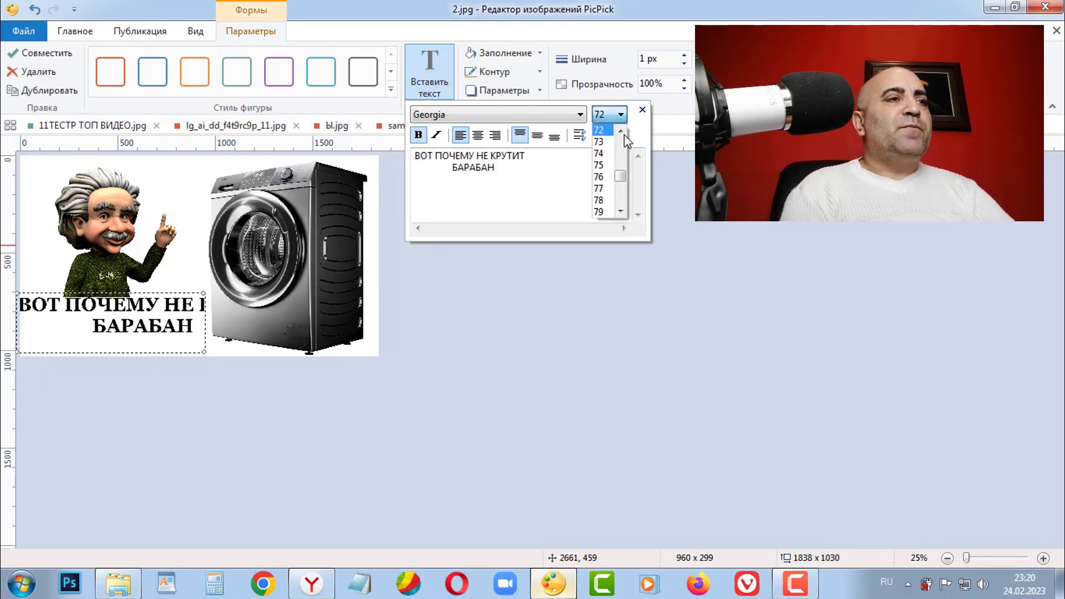
scroll(606, 179, "up", 2)
scroll(606, 178, "up", 2)
scroll(606, 179, "up", 1)
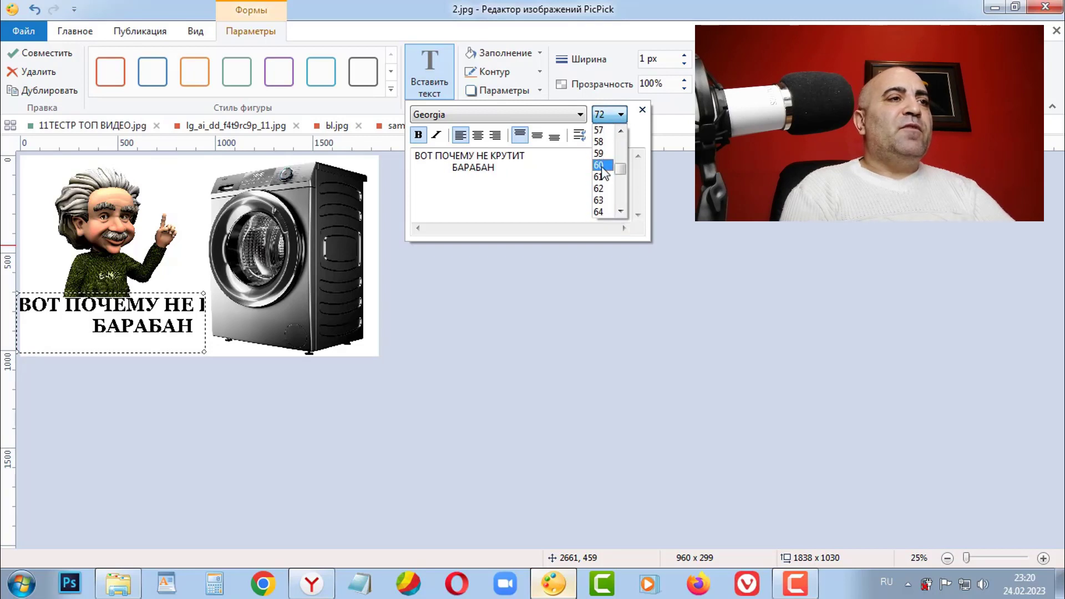
left_click(602, 150)
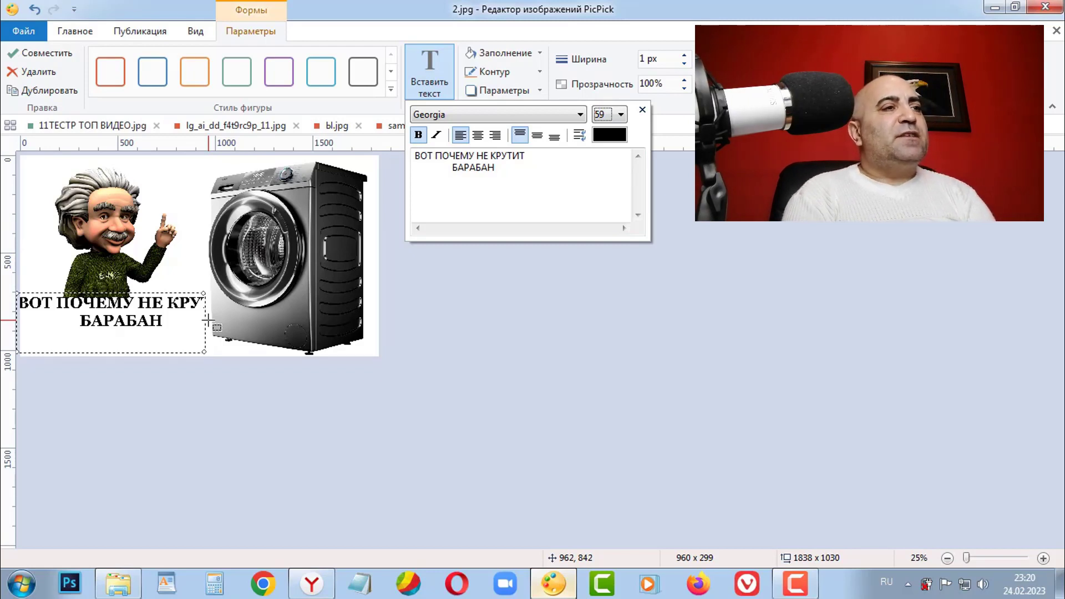
left_click(621, 114)
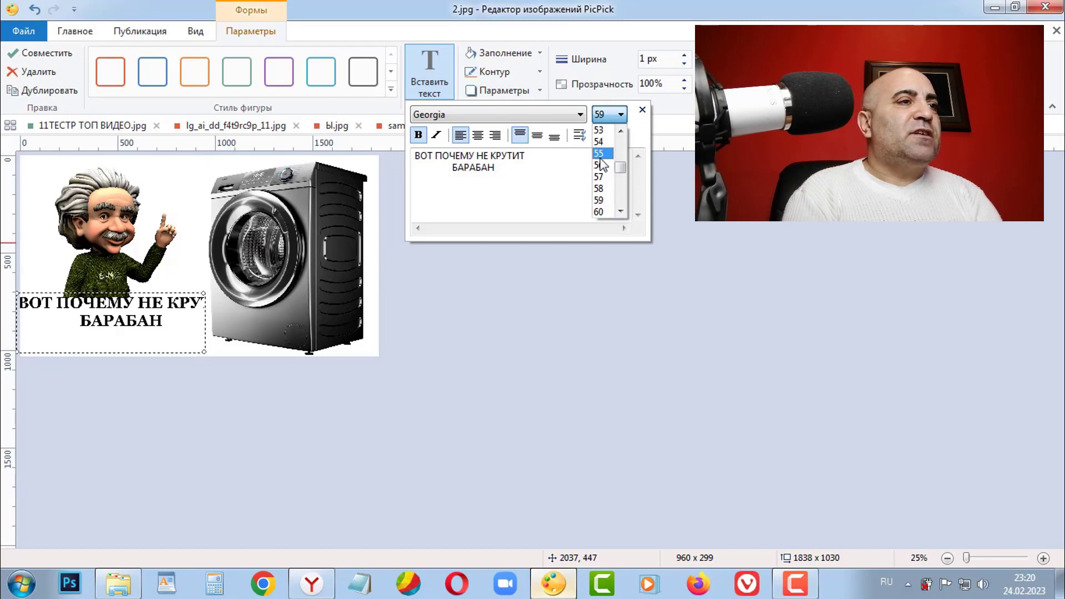
left_click(601, 156)
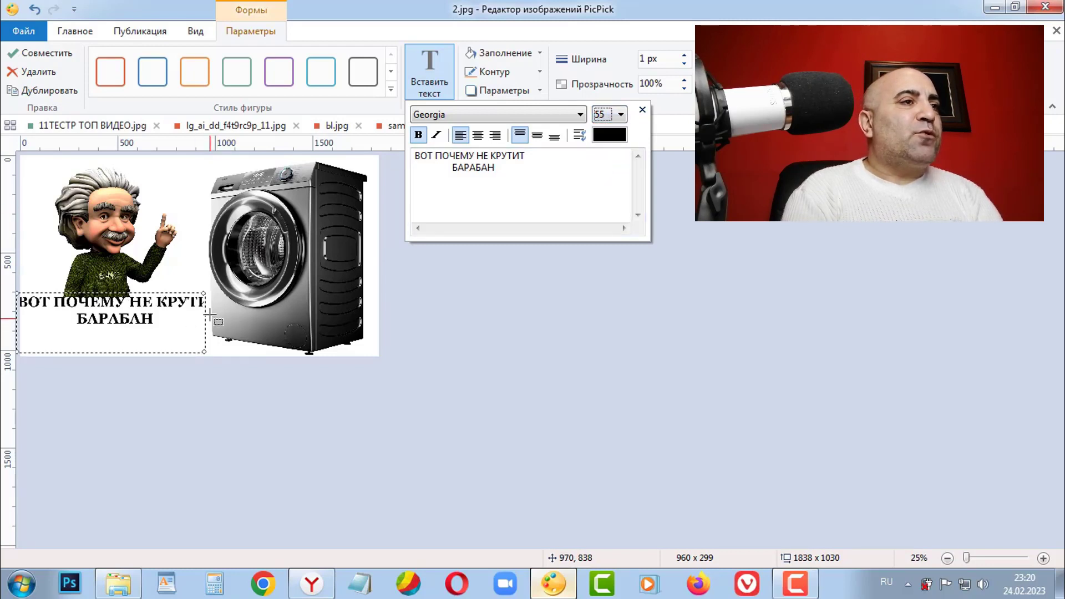
mouse_move(203, 294)
left_mouse_down()
mouse_move(226, 299)
mouse_move(196, 325)
left_mouse_up()
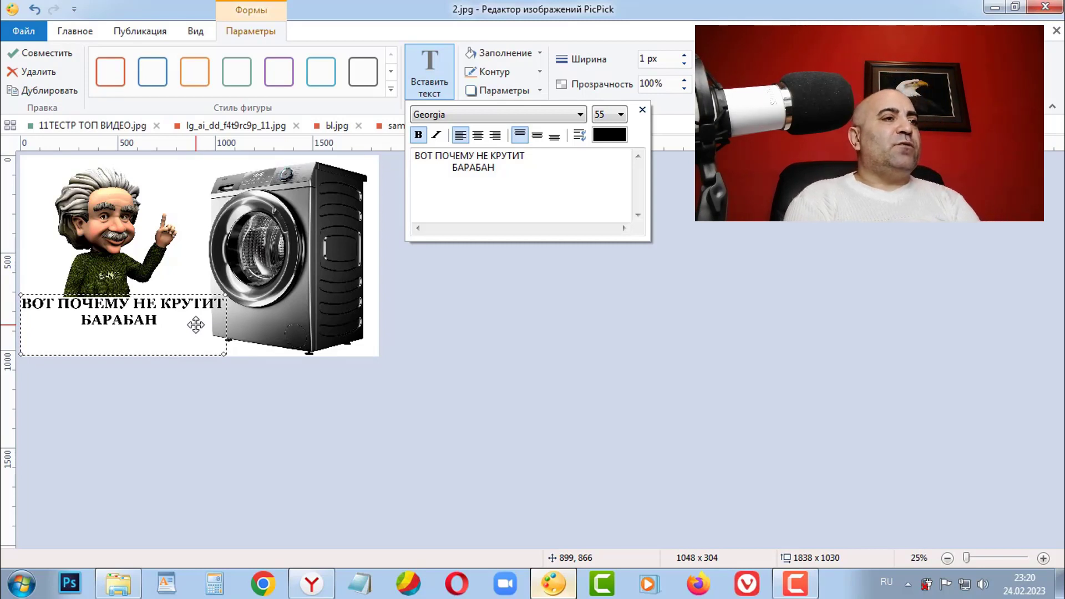
left_click(497, 443)
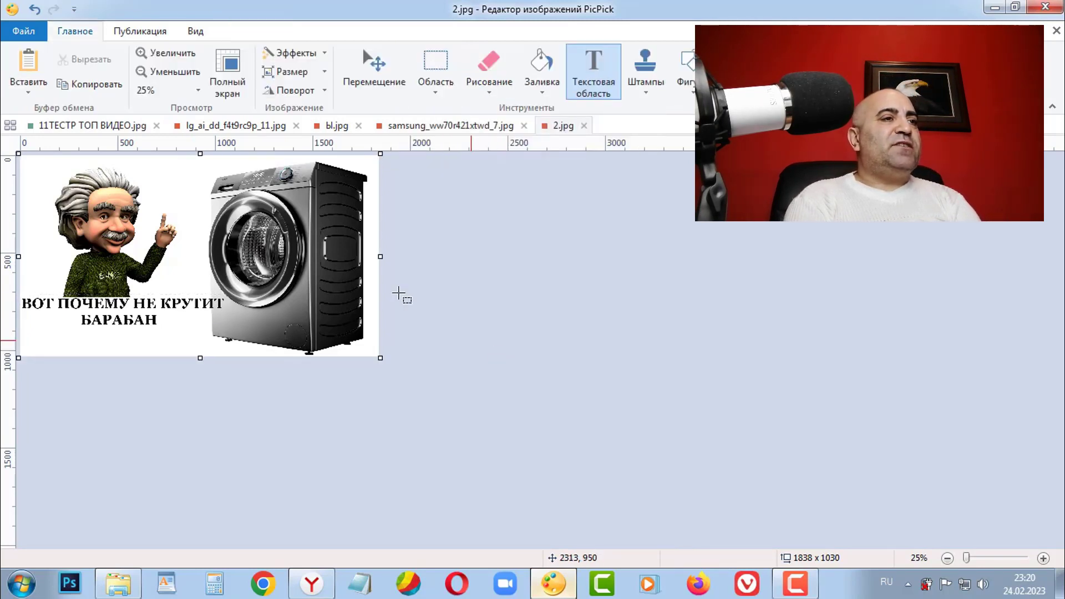
- Save the image as a JPG named 3
left_click(24, 31)
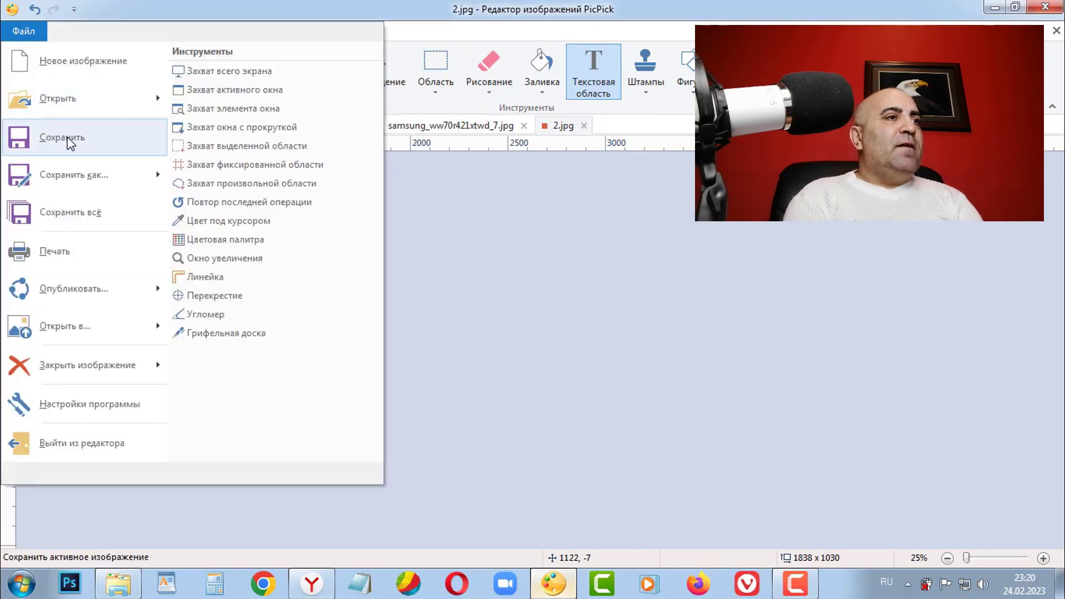
mouse_move(73, 174)
left_click(236, 185)
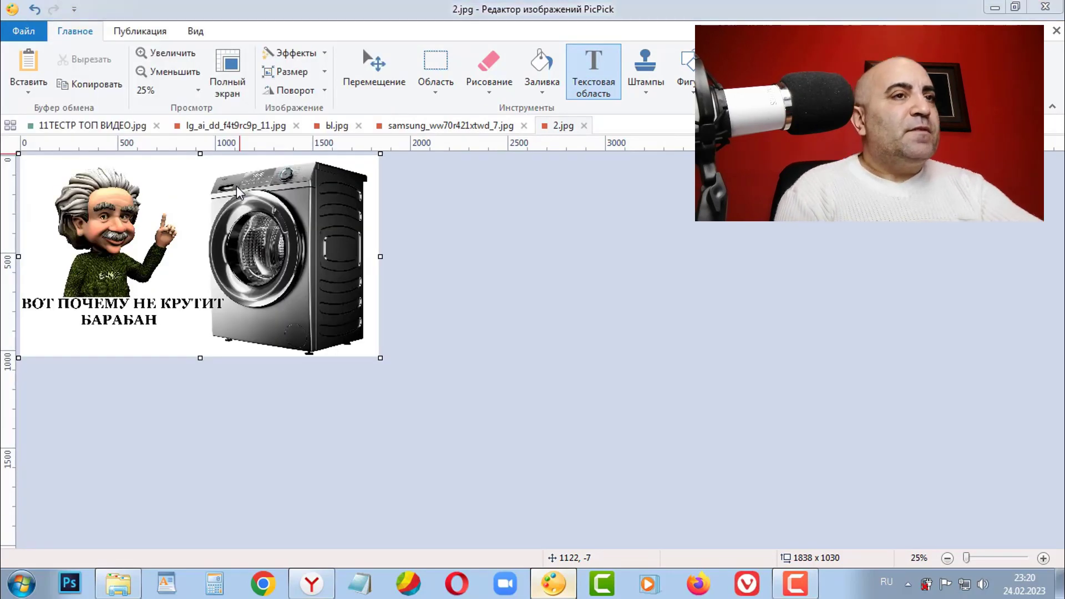
type("3")
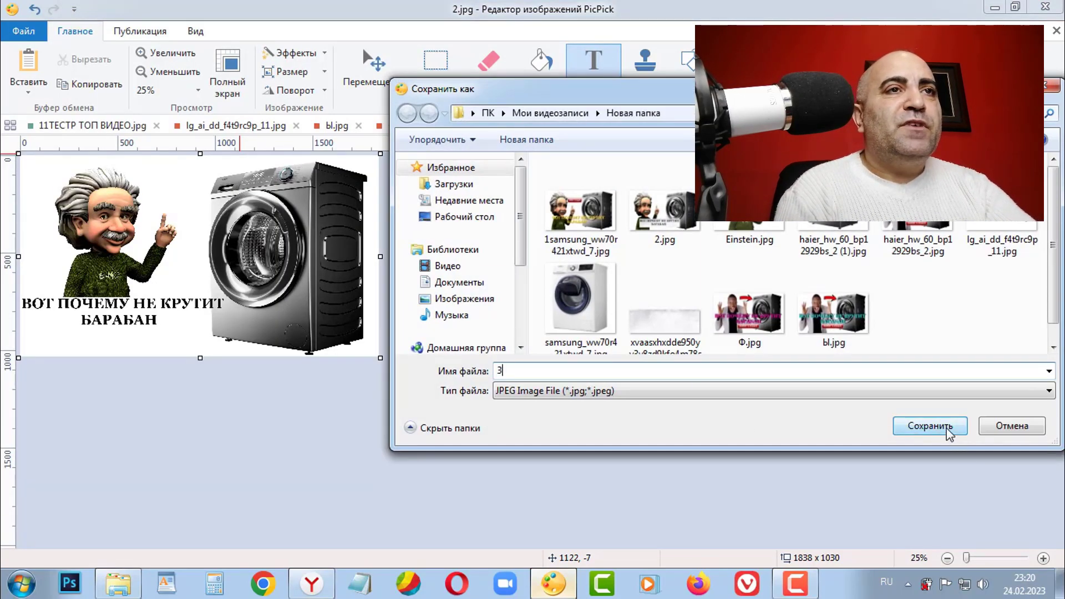
left_click(931, 426)
- Replace the video's thumbnail in YouTube Studio with 3.jpg
left_click(327, 591)
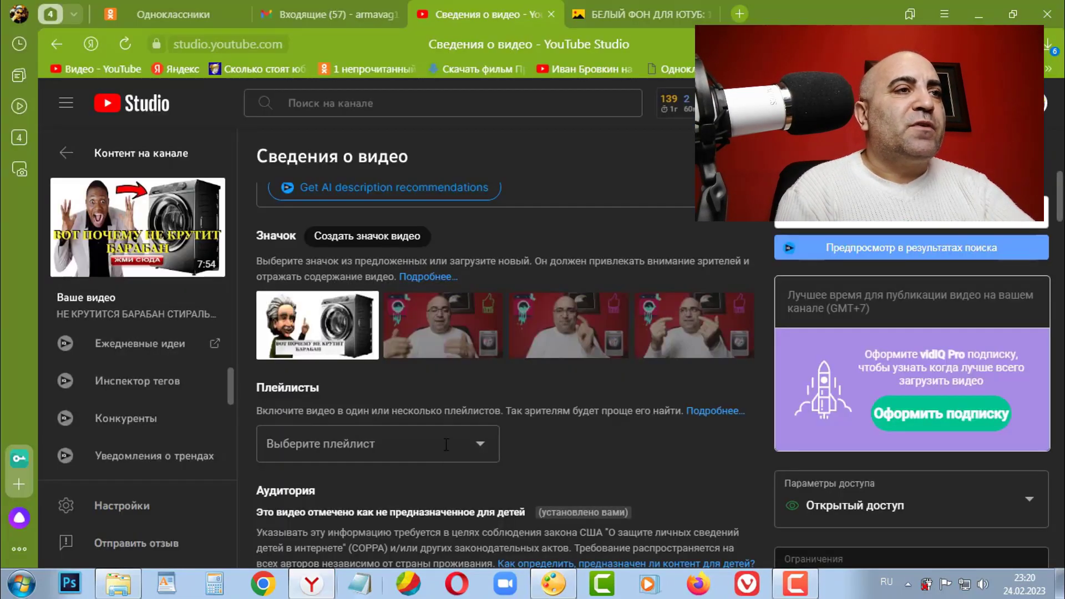
left_click(366, 312)
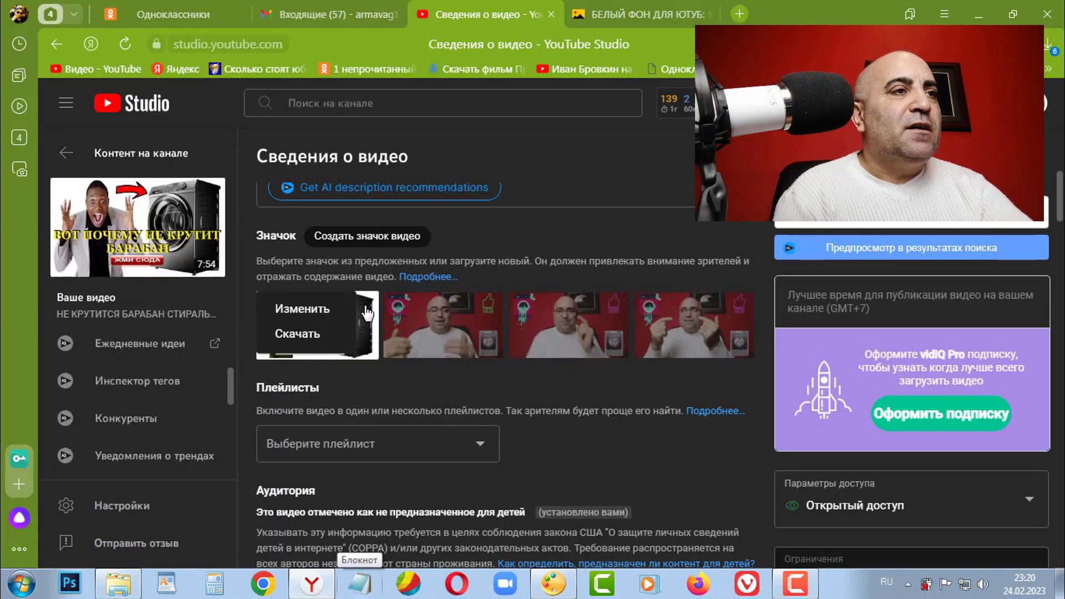
left_click(301, 310)
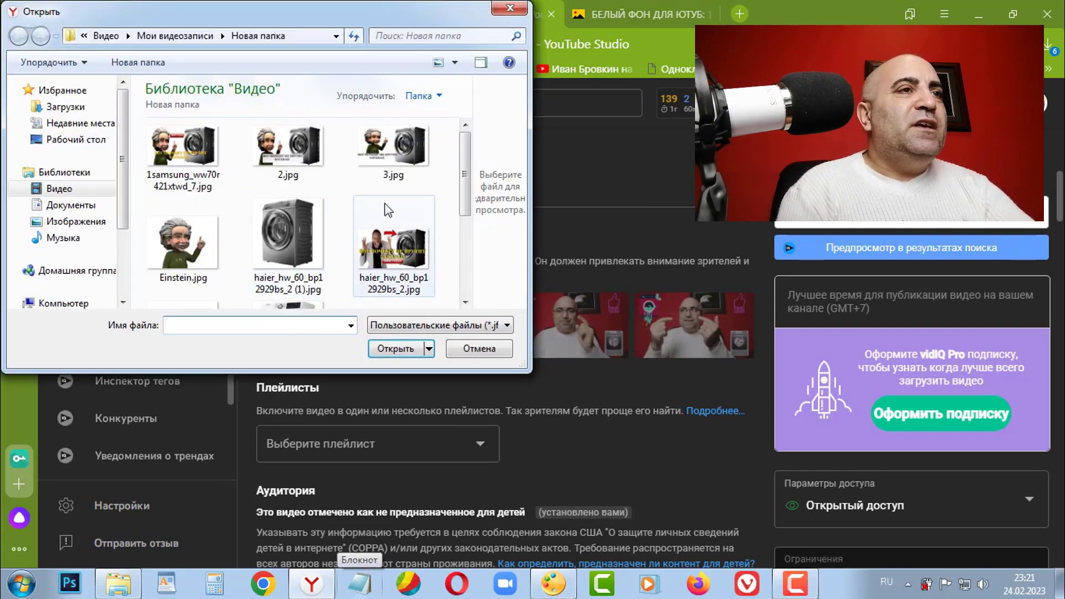
left_click(393, 149)
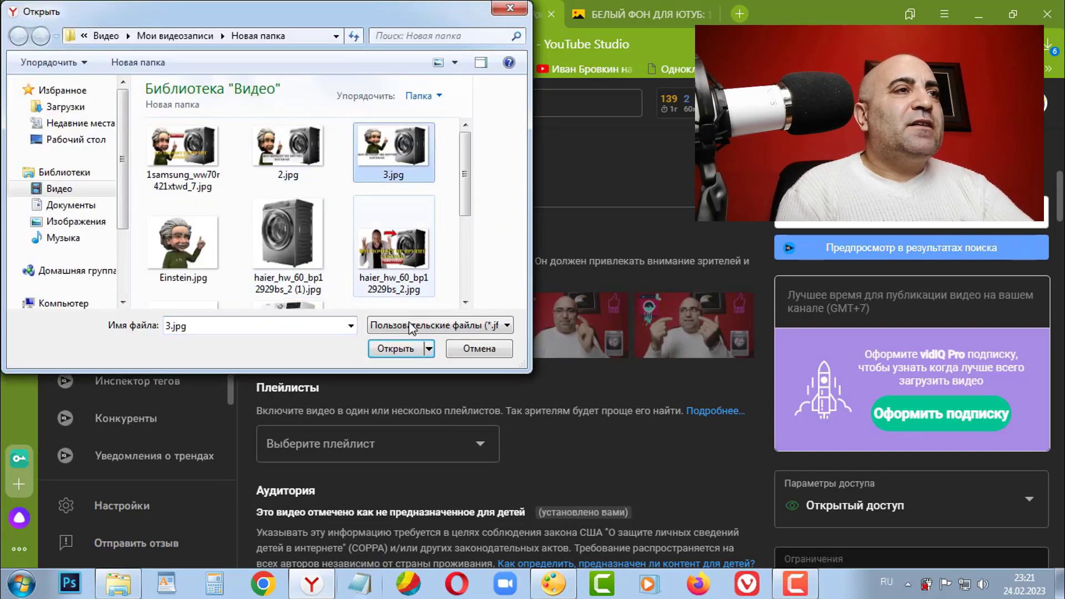
left_click(395, 349)
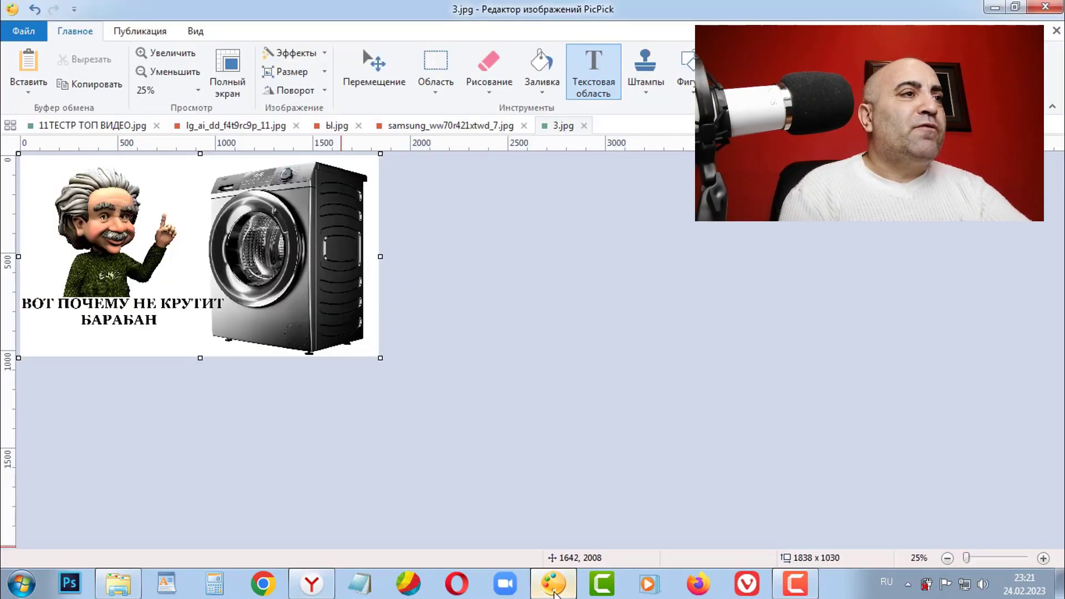
- Back in PicPick, nudge the red caption slightly and commit it
left_click(554, 583)
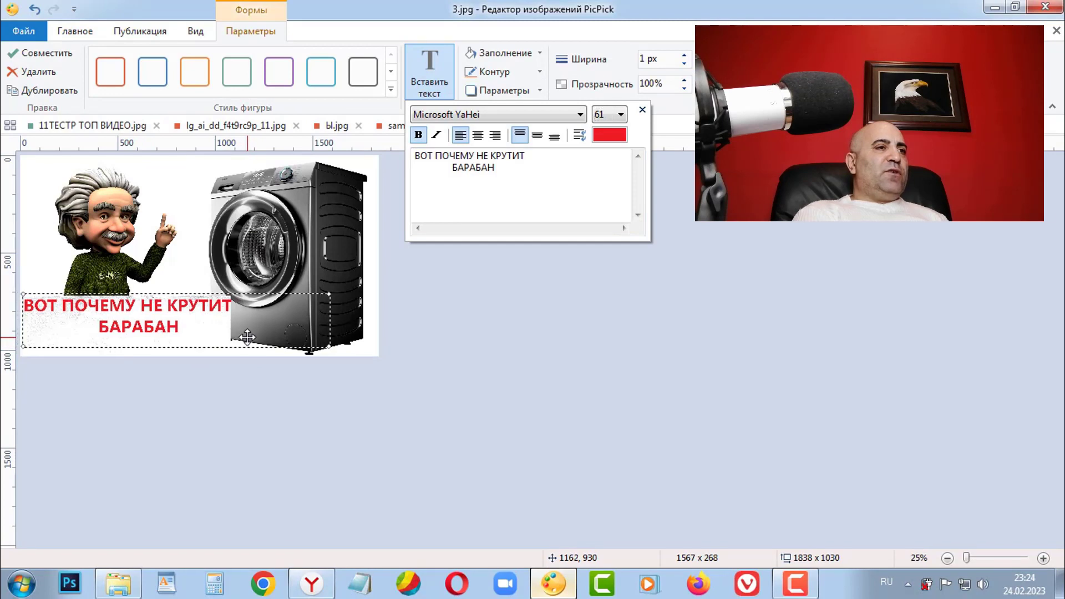
left_click_drag(248, 337, 246, 336)
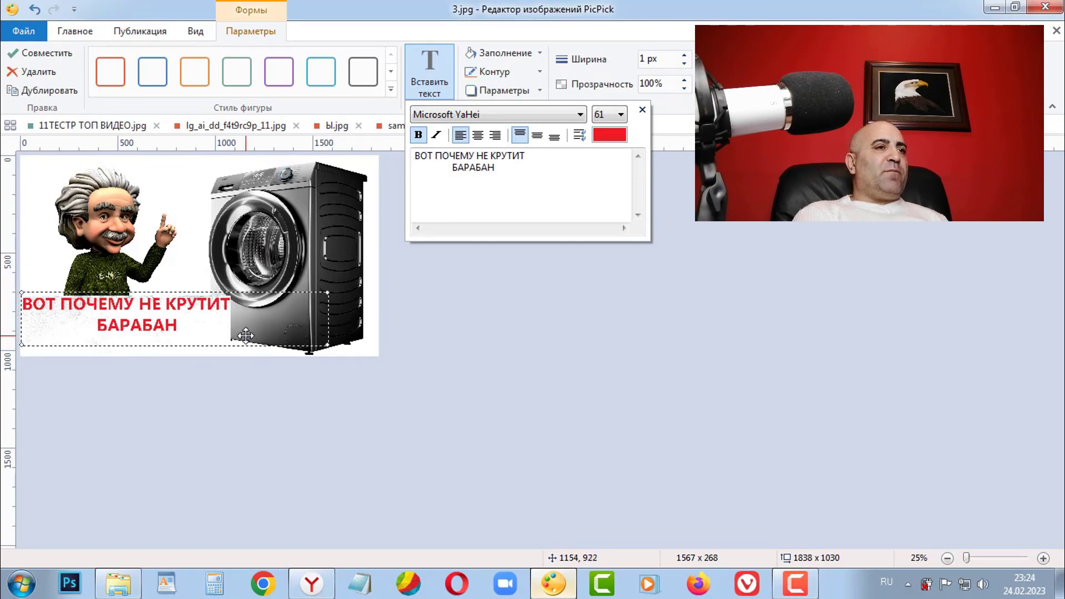
left_click(516, 330)
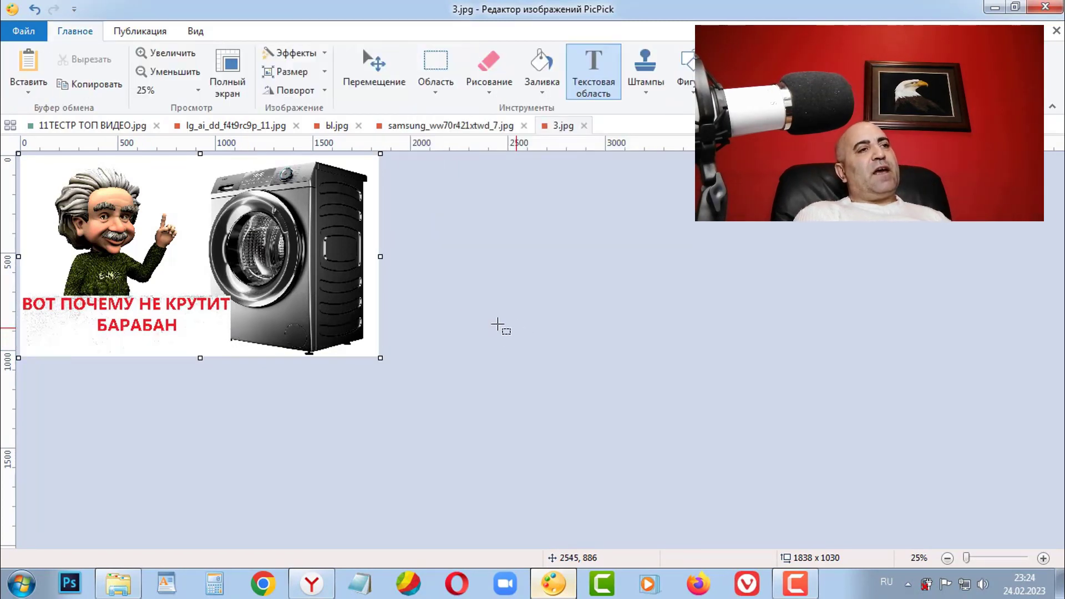
- Insert жми-сюда-png-(1).png from file and place the ЖМИ СЮДА button beside Einstein's finger
left_click(28, 88)
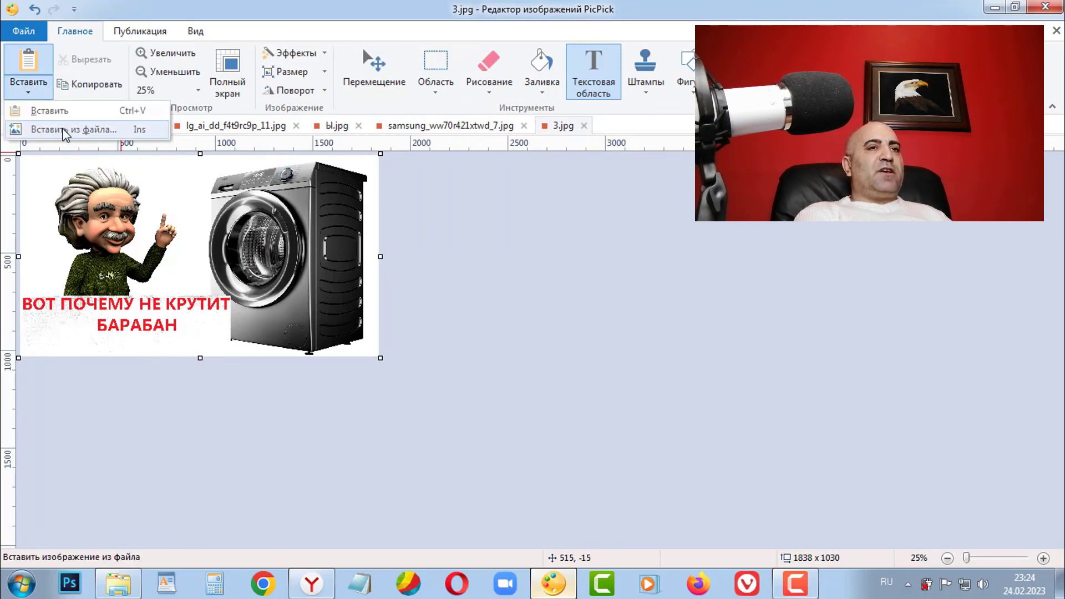
left_click(65, 130)
left_click(671, 319)
scroll(678, 322, "down", 1)
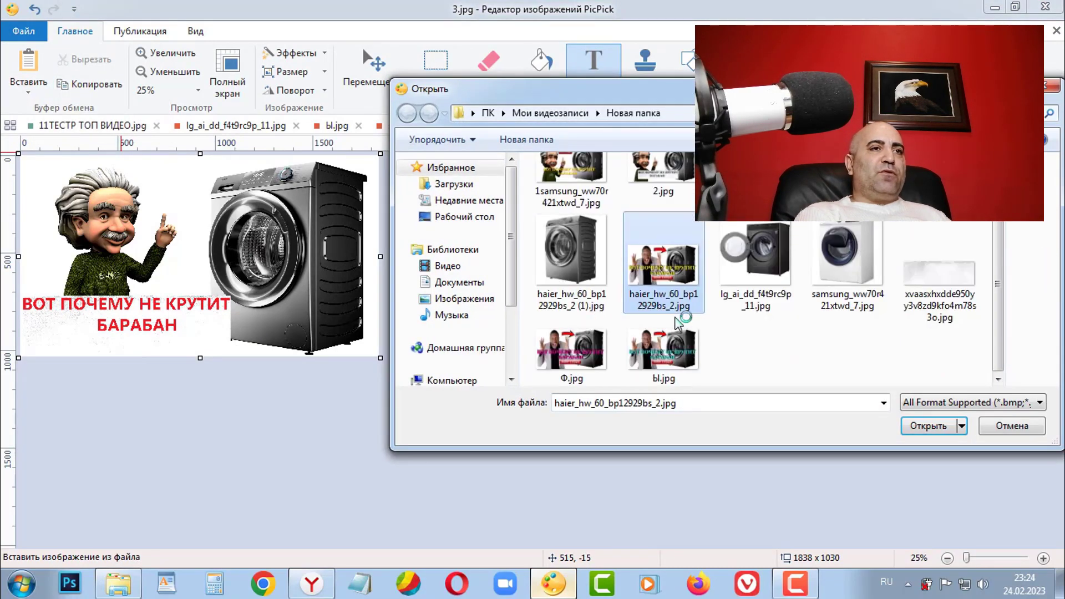
left_click(485, 276)
scroll(674, 327, "down", 2)
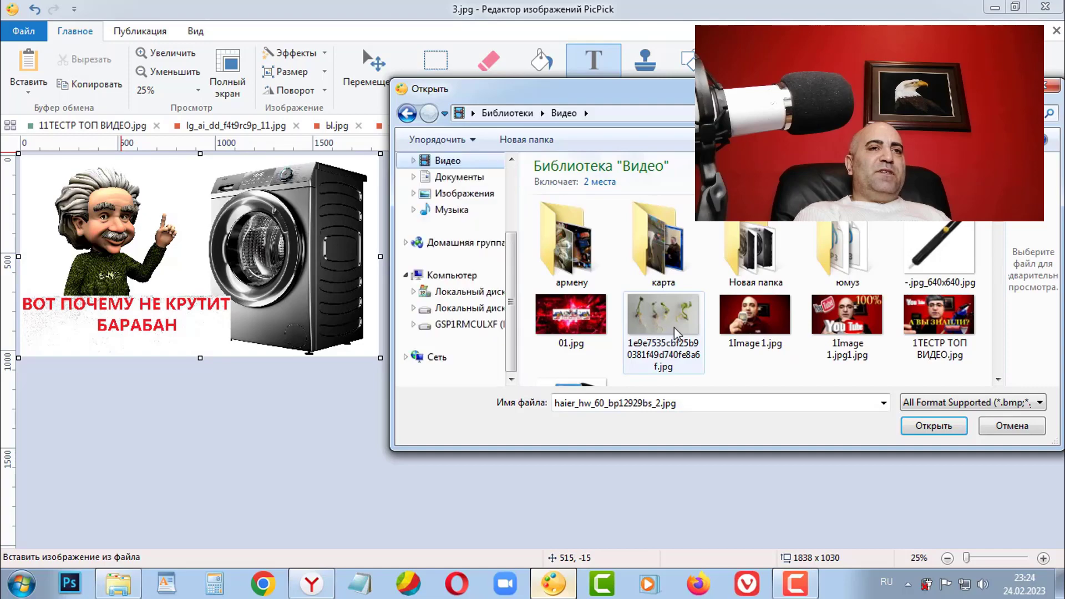
left_click(673, 327)
scroll(674, 327, "down", 2)
scroll(674, 327, "down", 3)
scroll(674, 327, "down", 3)
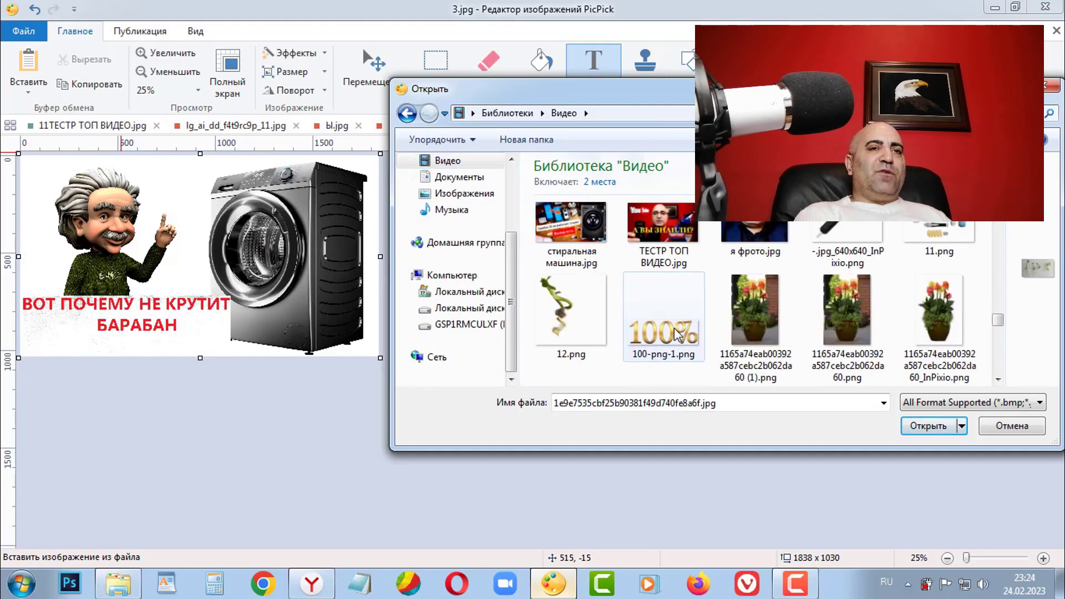
scroll(674, 327, "down", 3)
scroll(674, 327, "down", 3)
left_click(664, 258)
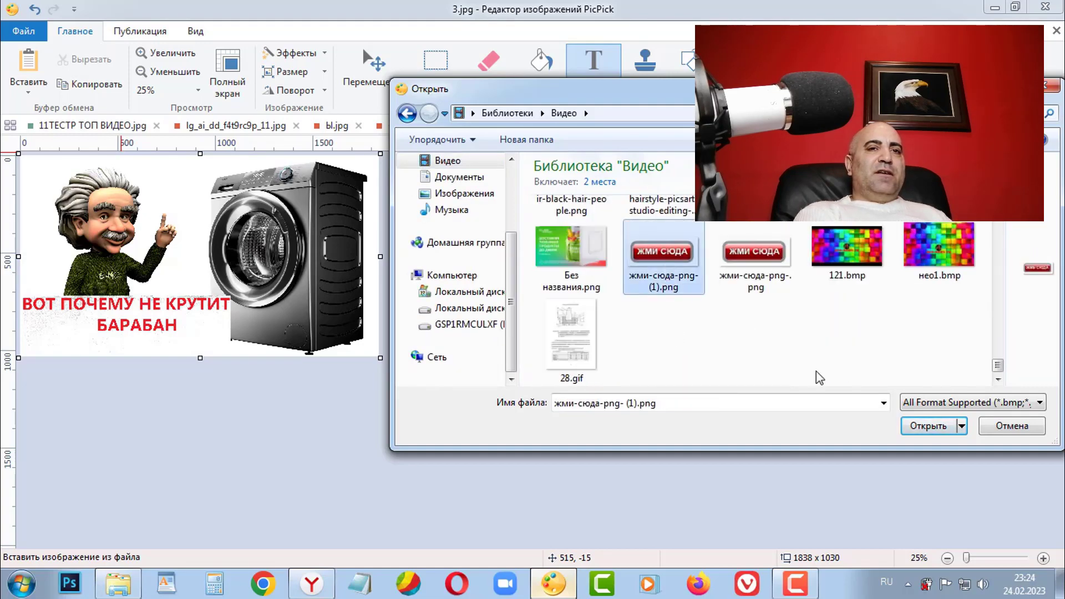
left_click(931, 429)
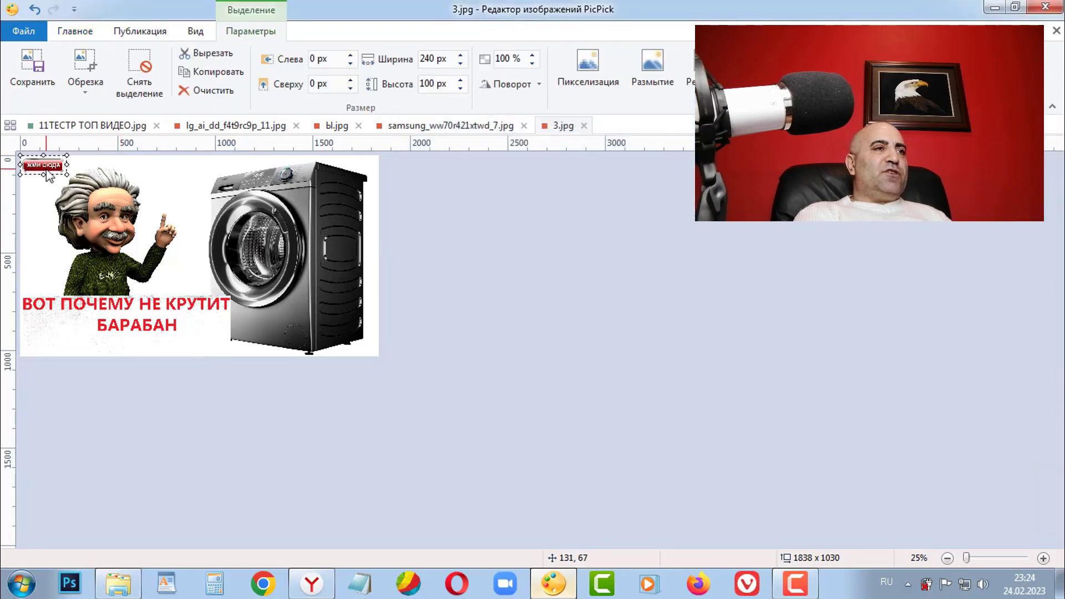
mouse_move(92, 171)
left_mouse_down()
mouse_move(153, 174)
mouse_move(202, 191)
mouse_move(189, 206)
left_mouse_up()
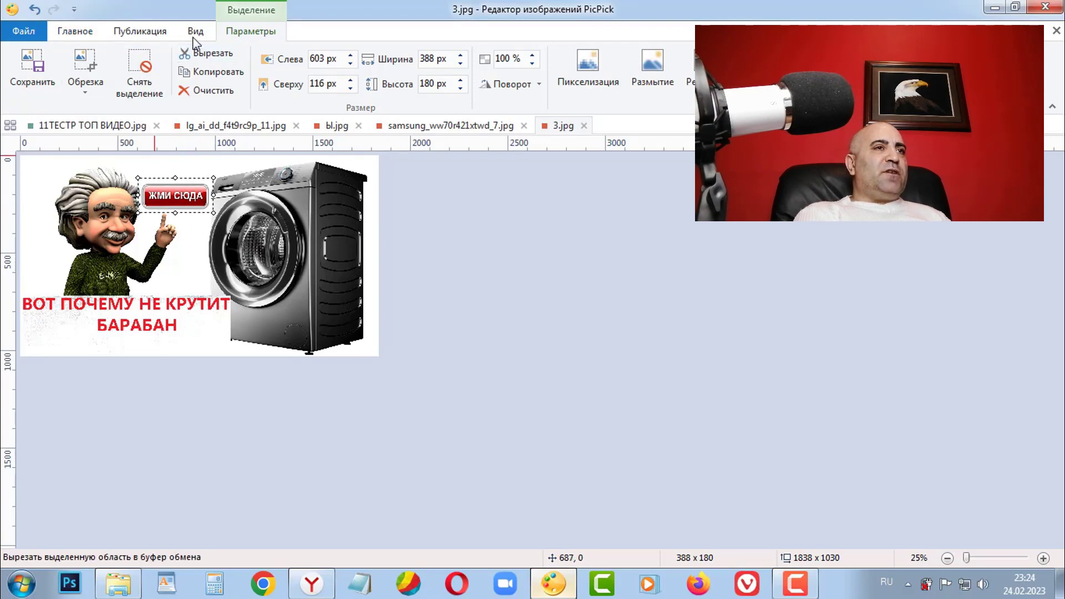
- Give the ЖМИ СЮДА button brightness -45 and contrast 41
left_click(78, 31)
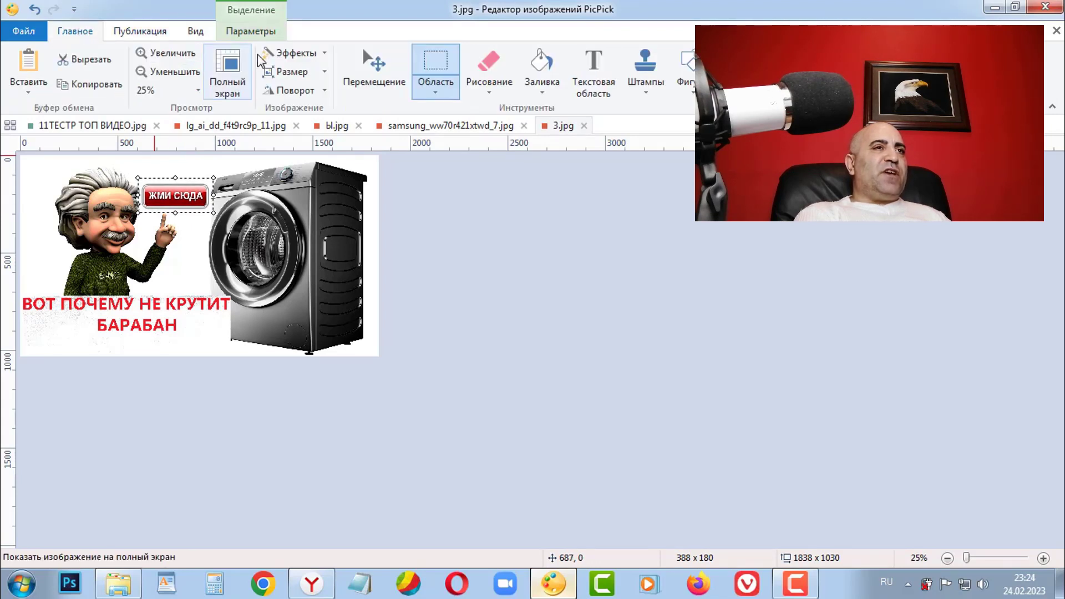
left_click(294, 53)
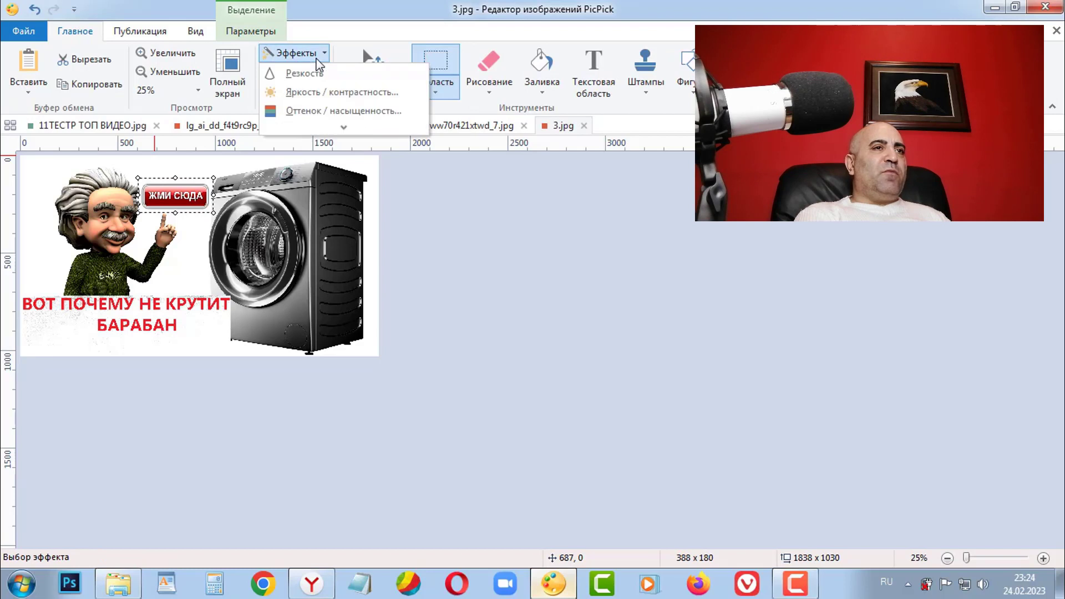
left_click(383, 92)
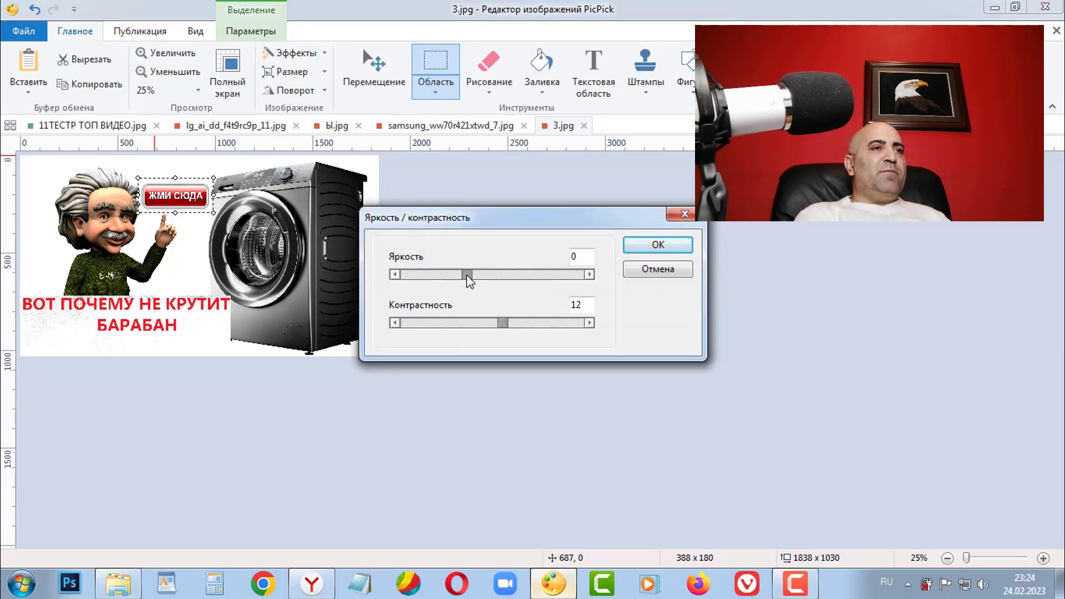
left_click_drag(467, 276, 467, 275)
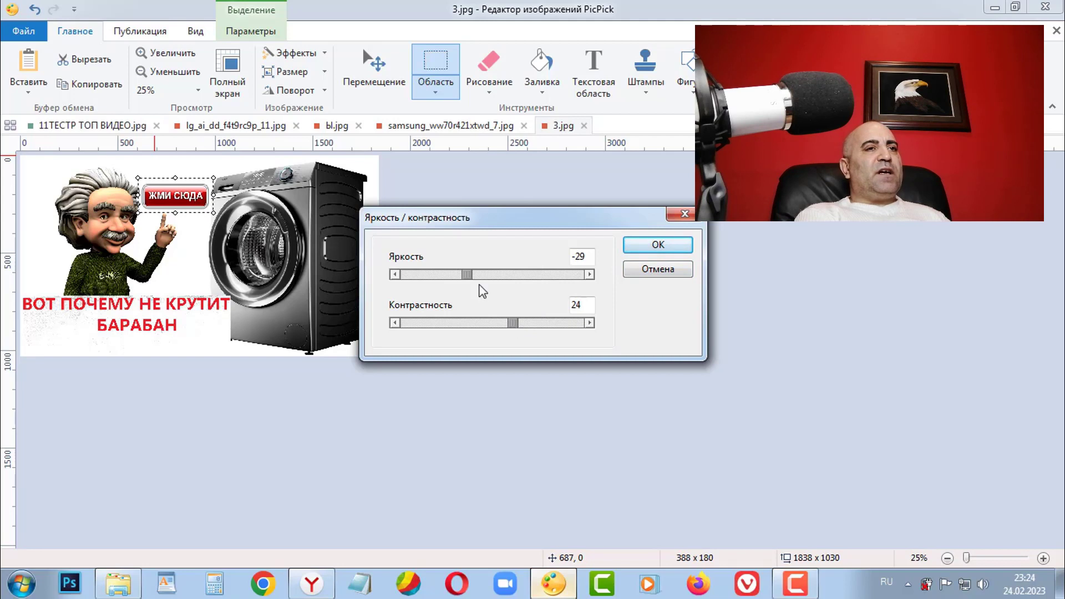
left_click_drag(471, 277, 483, 278)
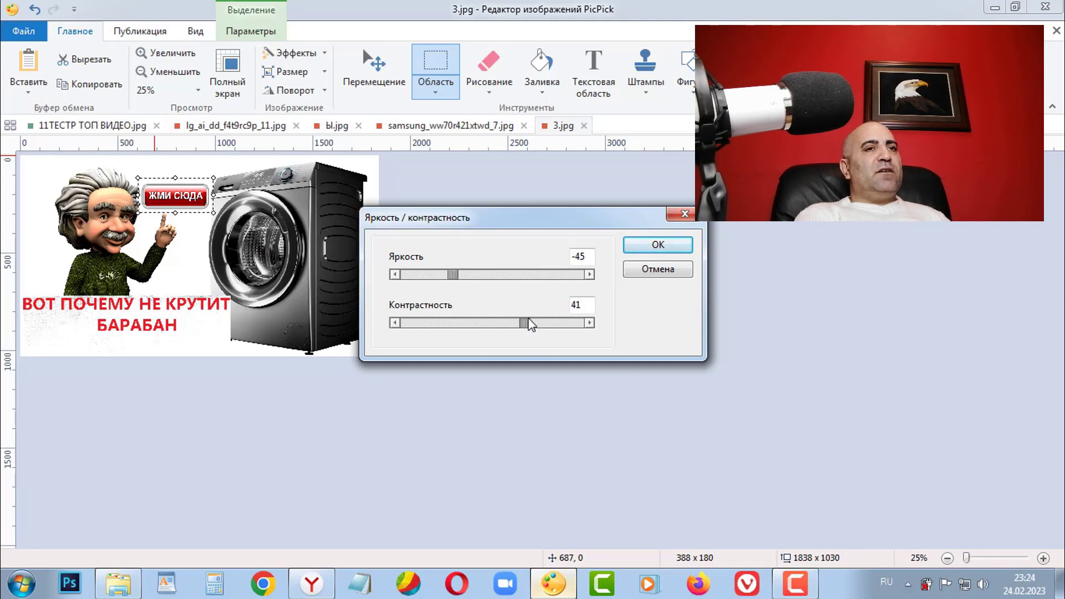
left_click(475, 245)
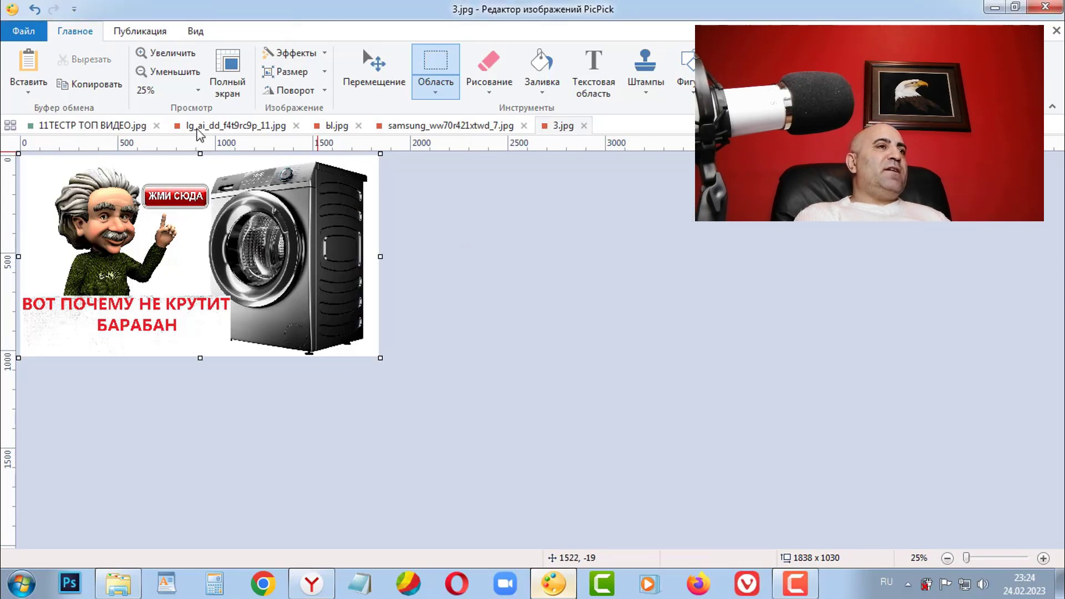
- Save the image as a JPG named 4 and return to YouTube Studio
left_click(31, 38)
mouse_move(74, 174)
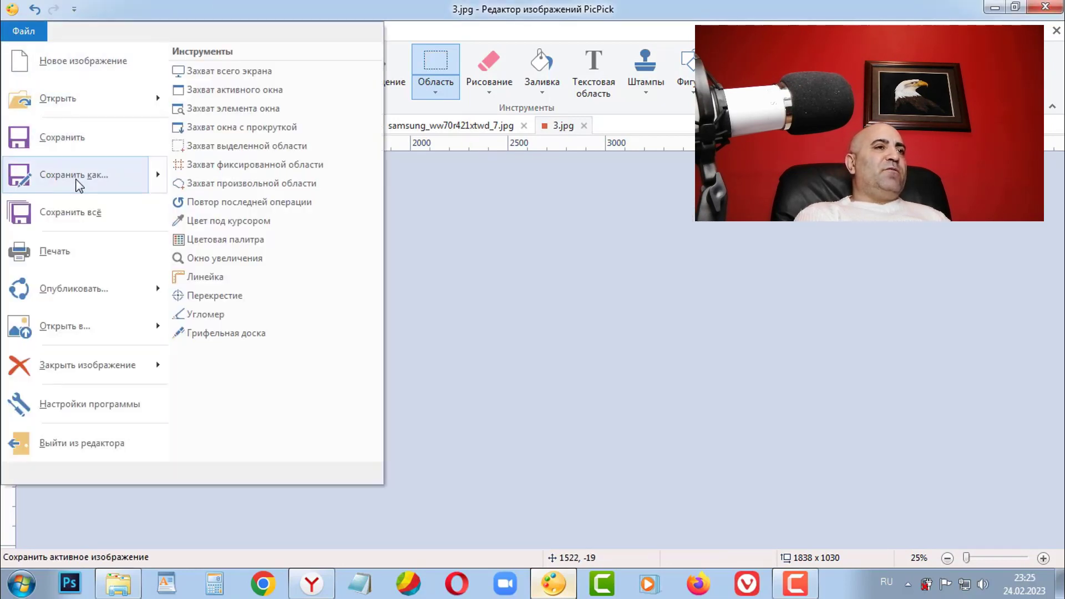
left_click(226, 193)
type("4")
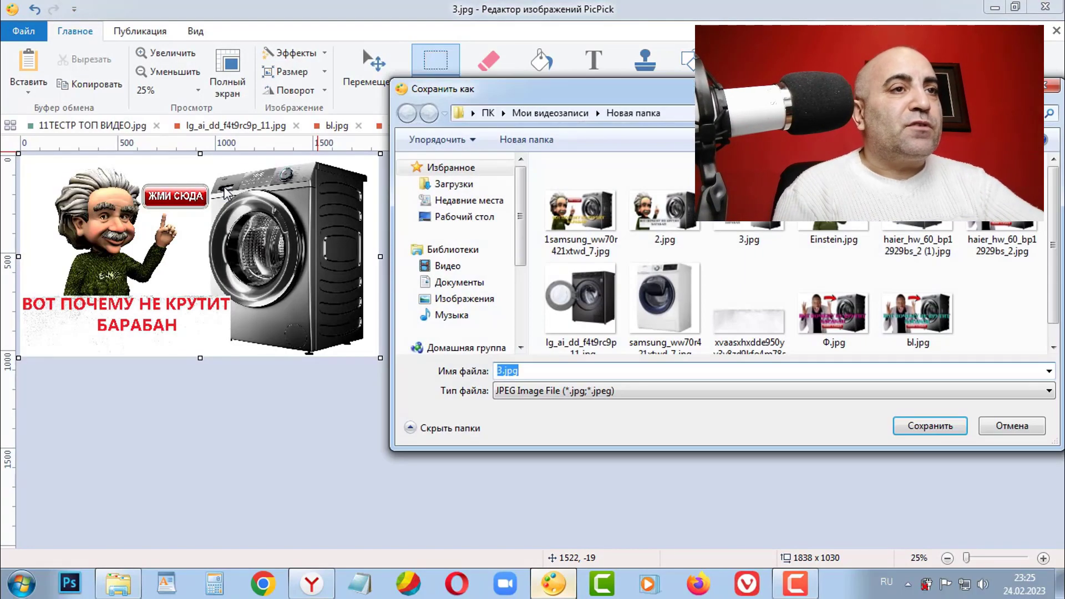
left_click(930, 426)
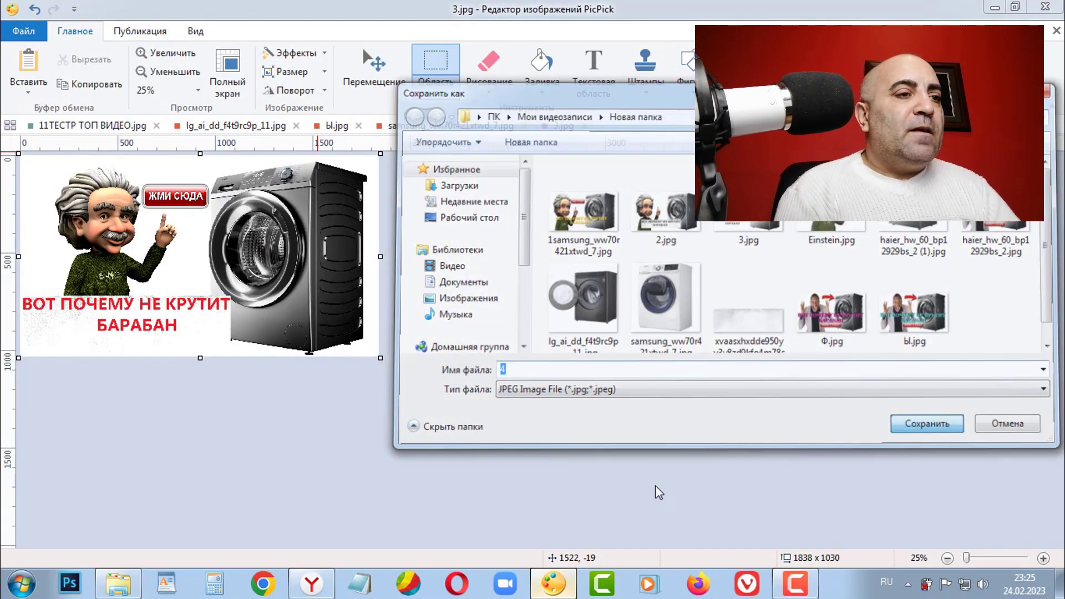
left_click(311, 583)
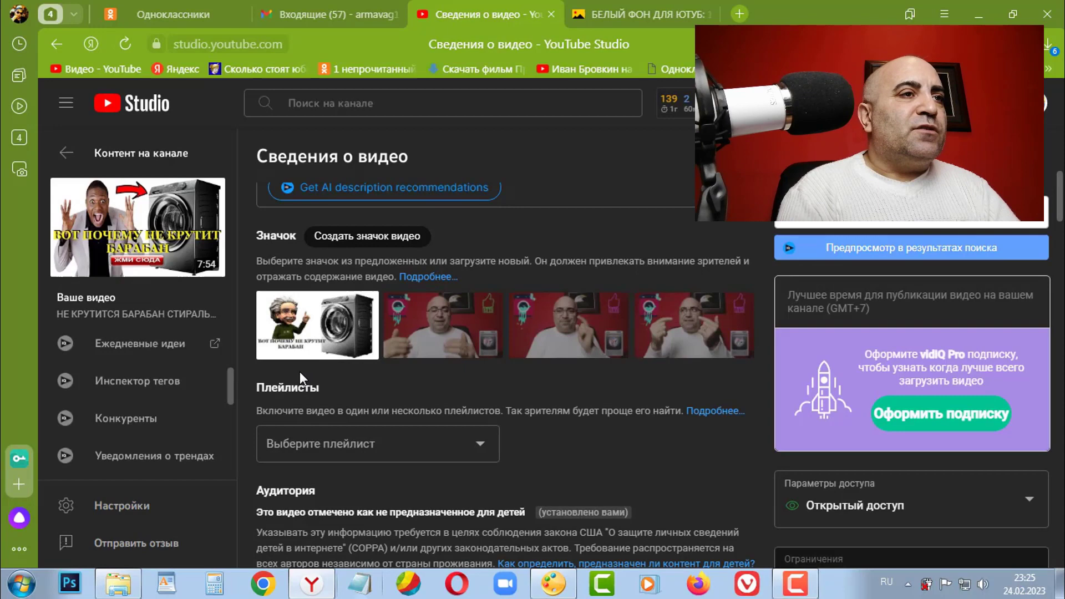
- Replace the thumbnail with 4.jpg, then open the video on YouTube from the channel content list
left_click(364, 309)
left_click(340, 311)
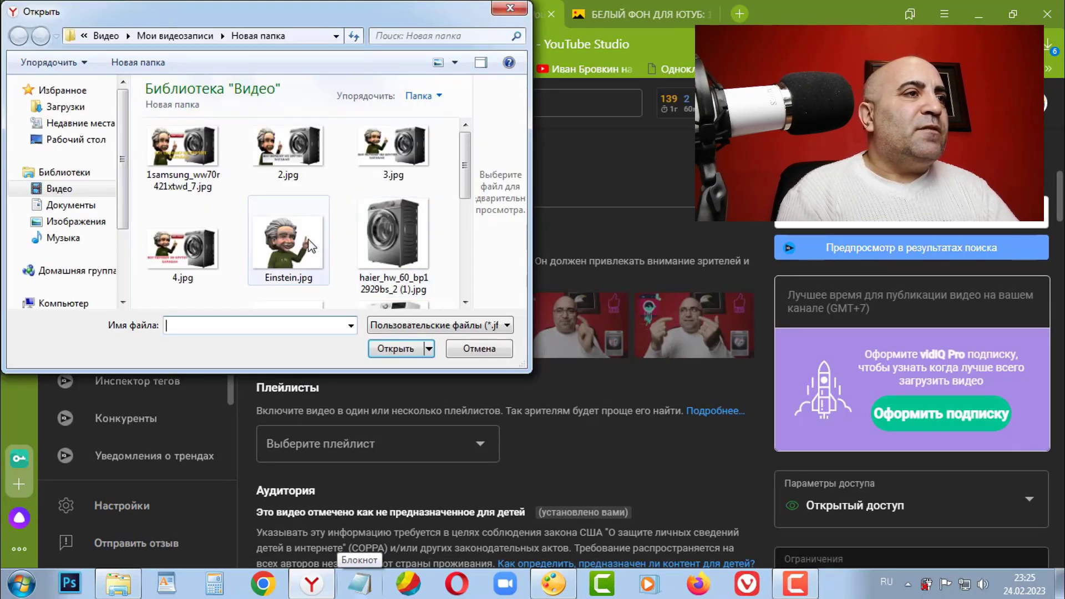
left_click(214, 257)
left_click(398, 349)
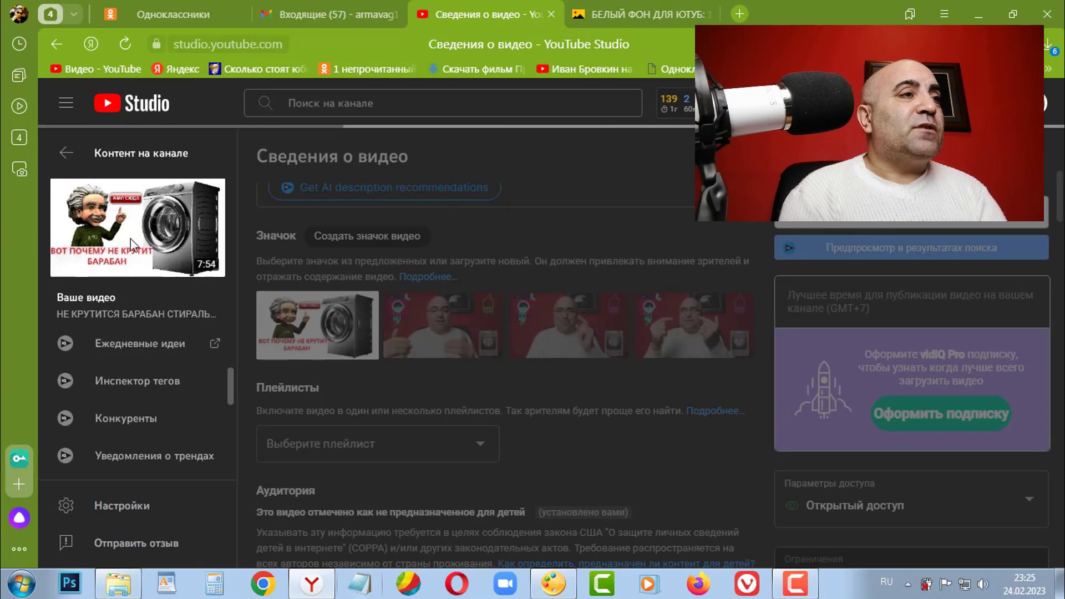
left_click(67, 153)
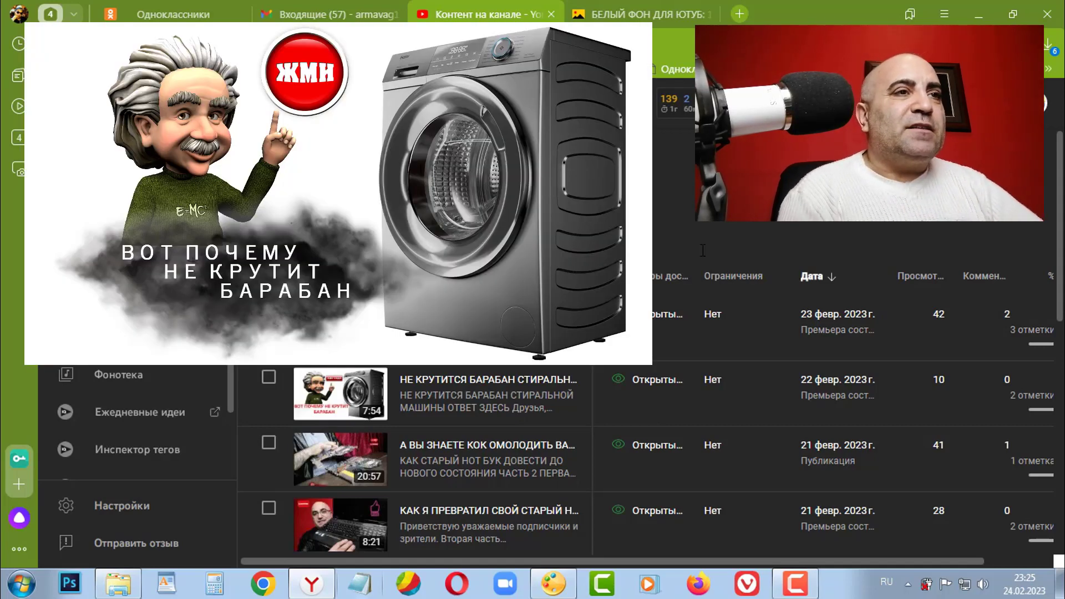
mouse_move(340, 393)
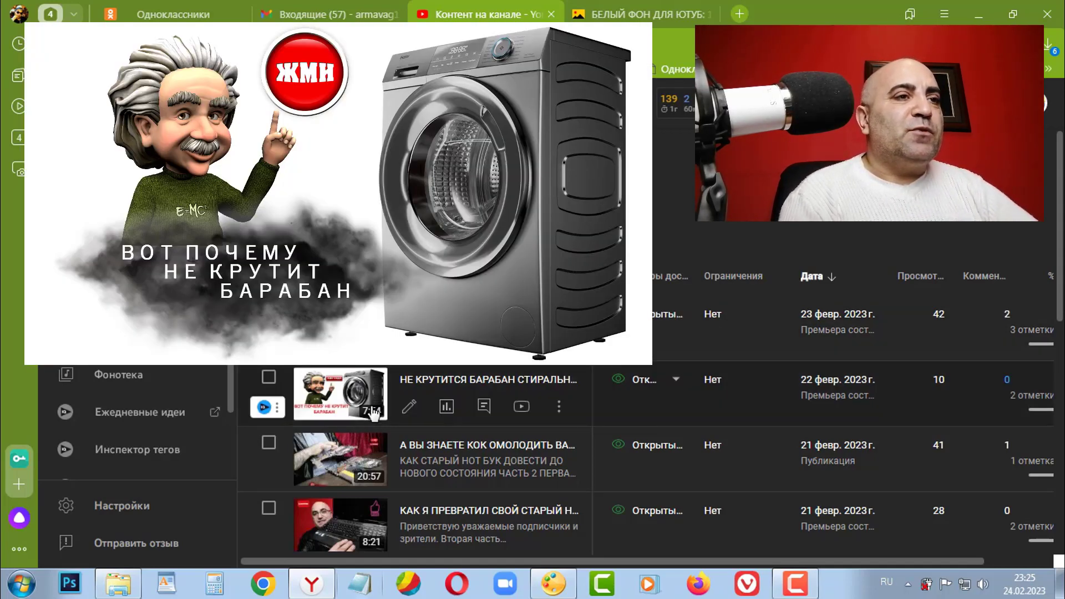
left_click(521, 406)
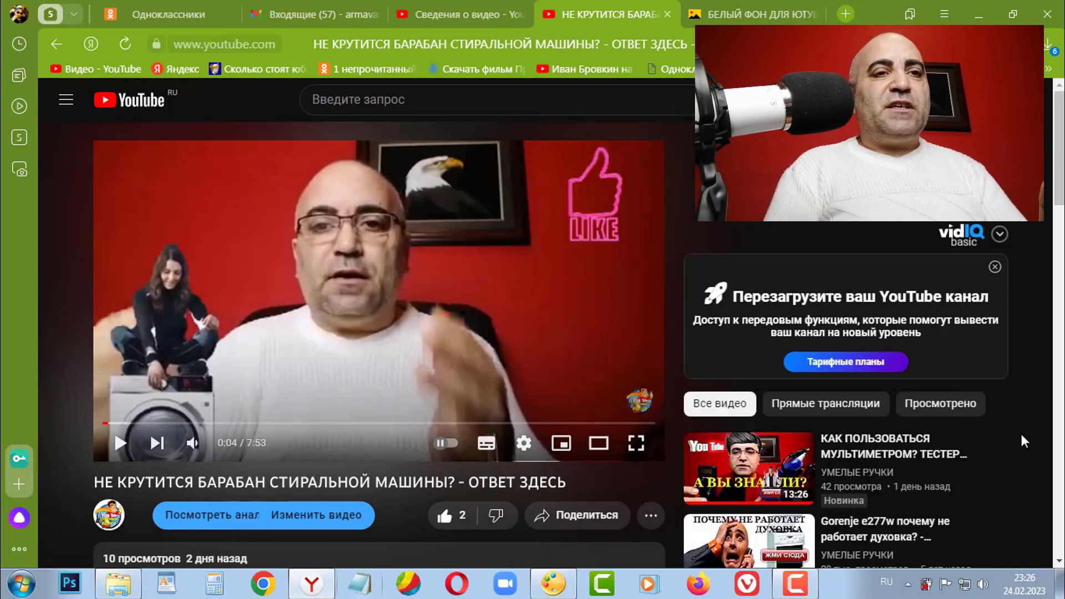
- Scroll up and down through the YouTube watch page to review the uploaded video
scroll(1021, 437, "down", 4)
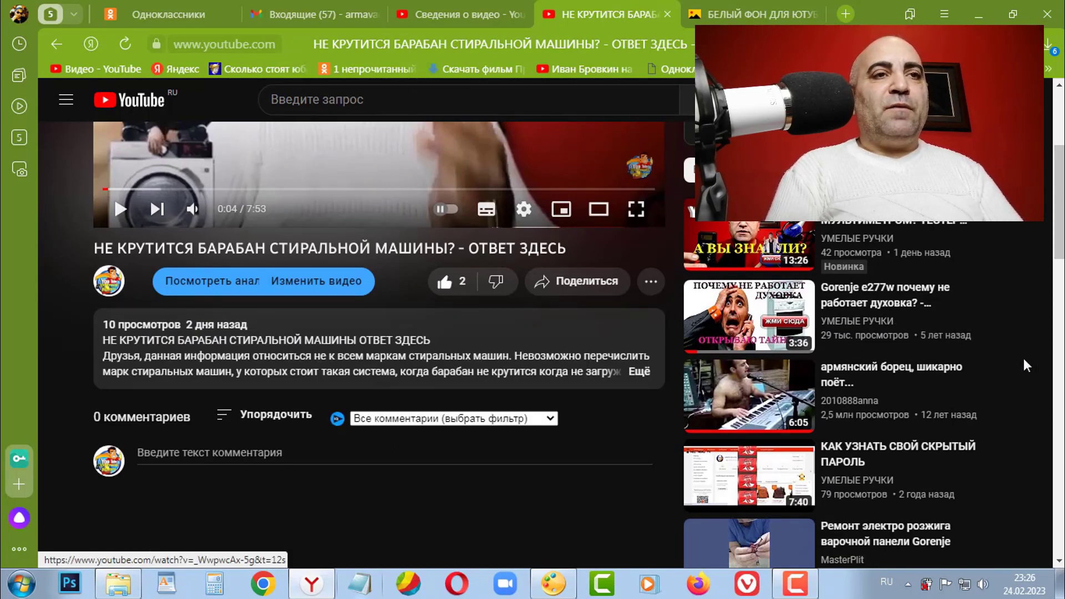
mouse_move(748, 314)
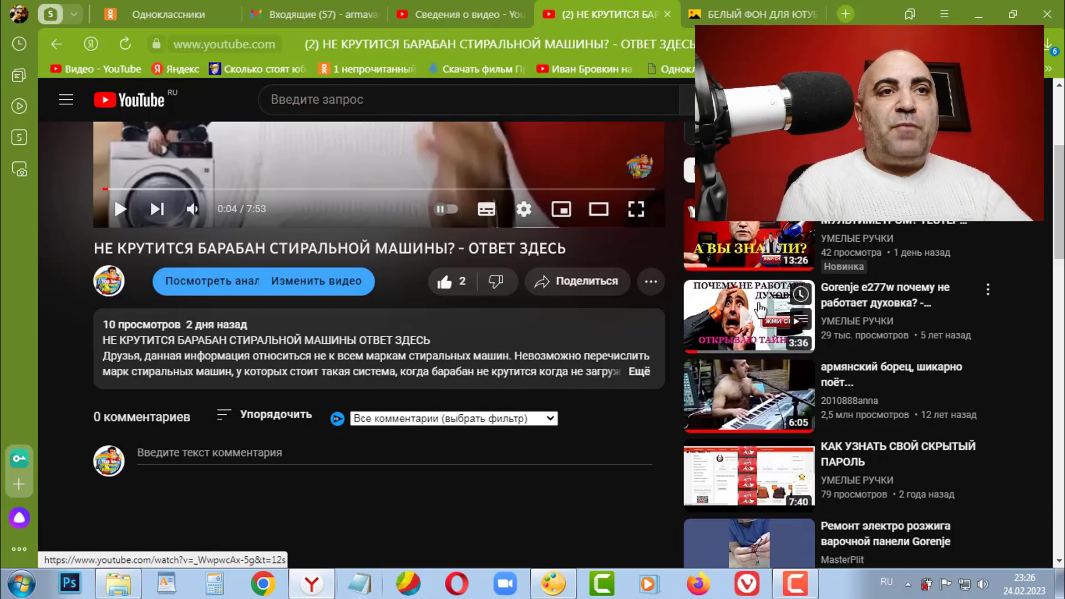
scroll(1026, 388, "down", 1)
scroll(1026, 391, "down", 5)
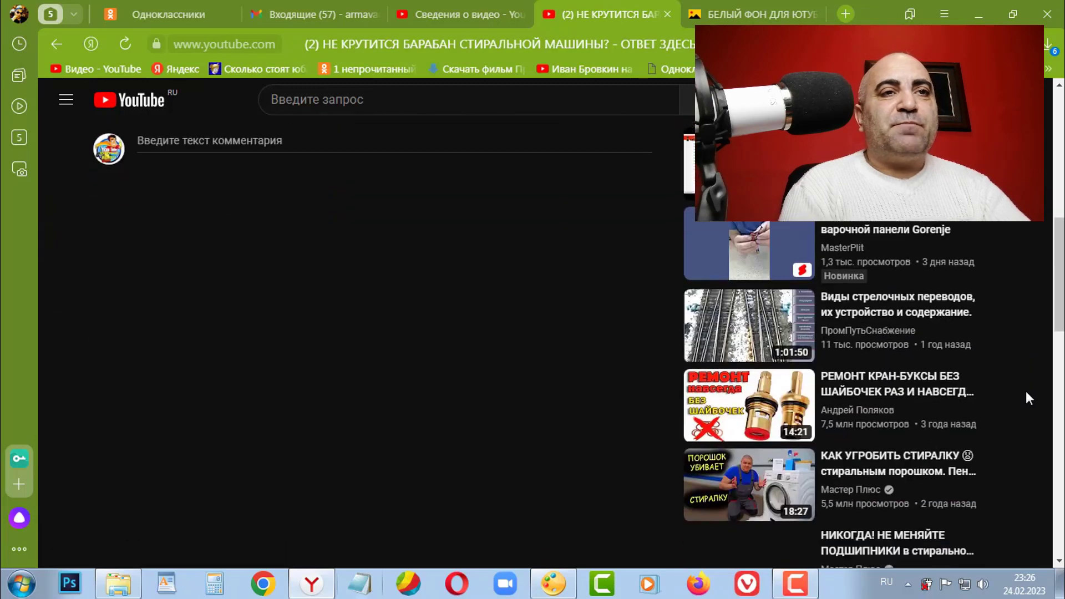
scroll(1027, 391, "down", 2)
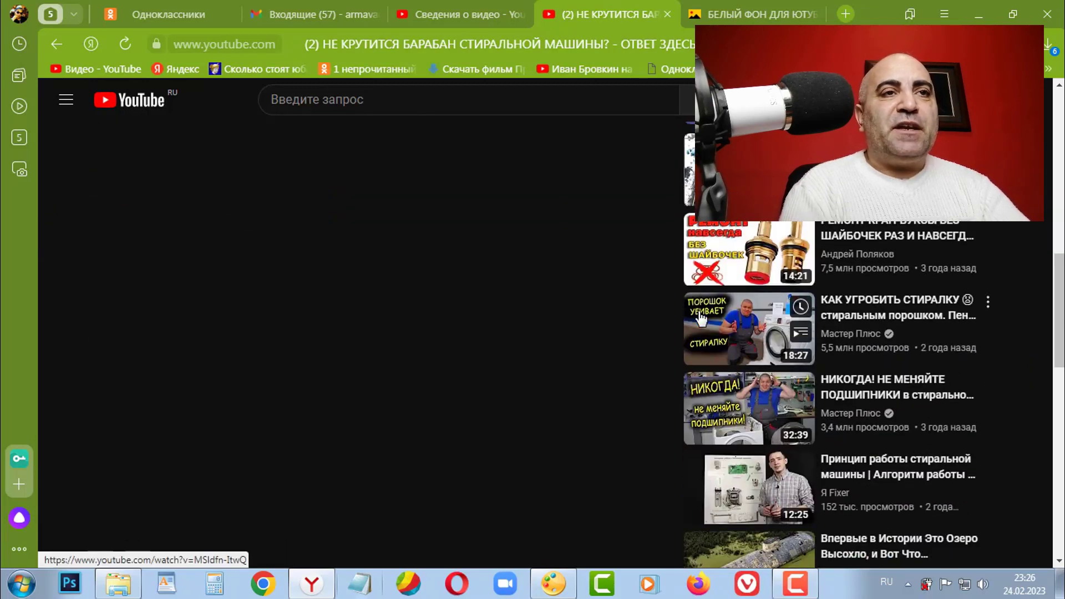
mouse_move(832, 408)
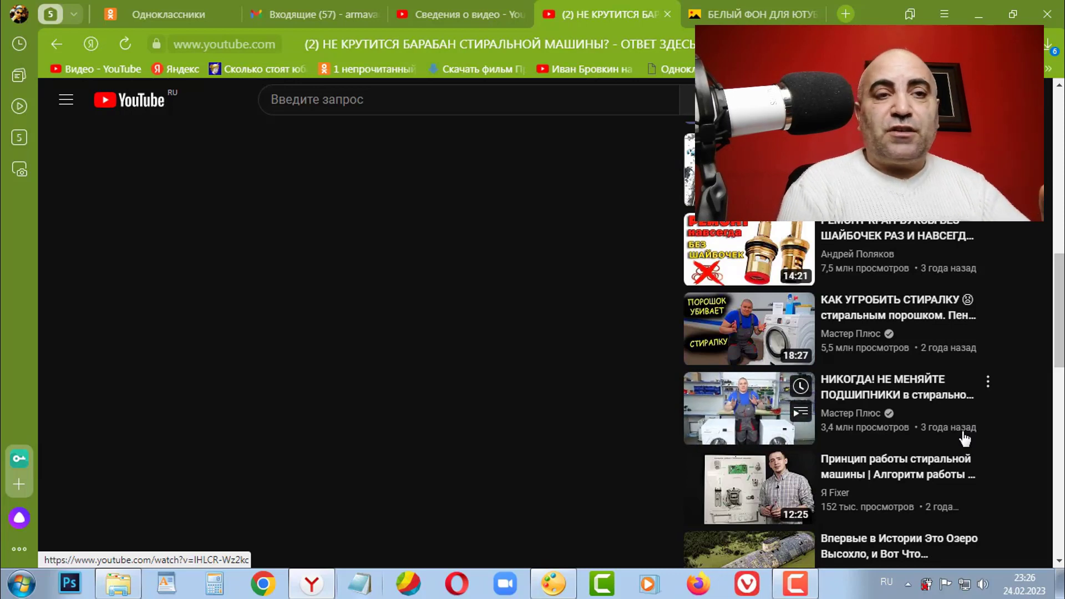
scroll(964, 440, "down", 3)
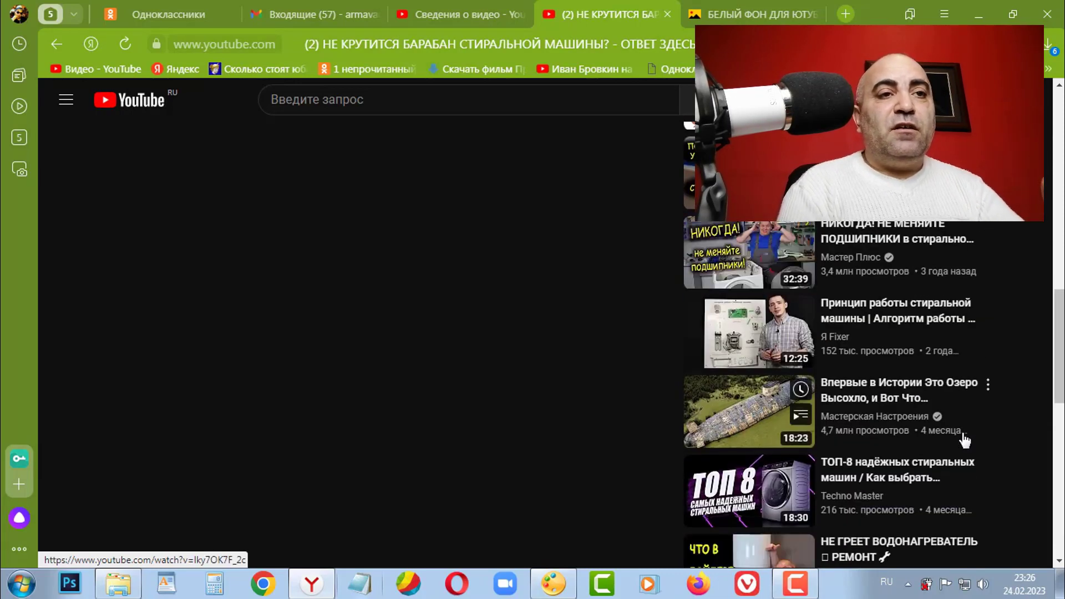
scroll(965, 439, "down", 2)
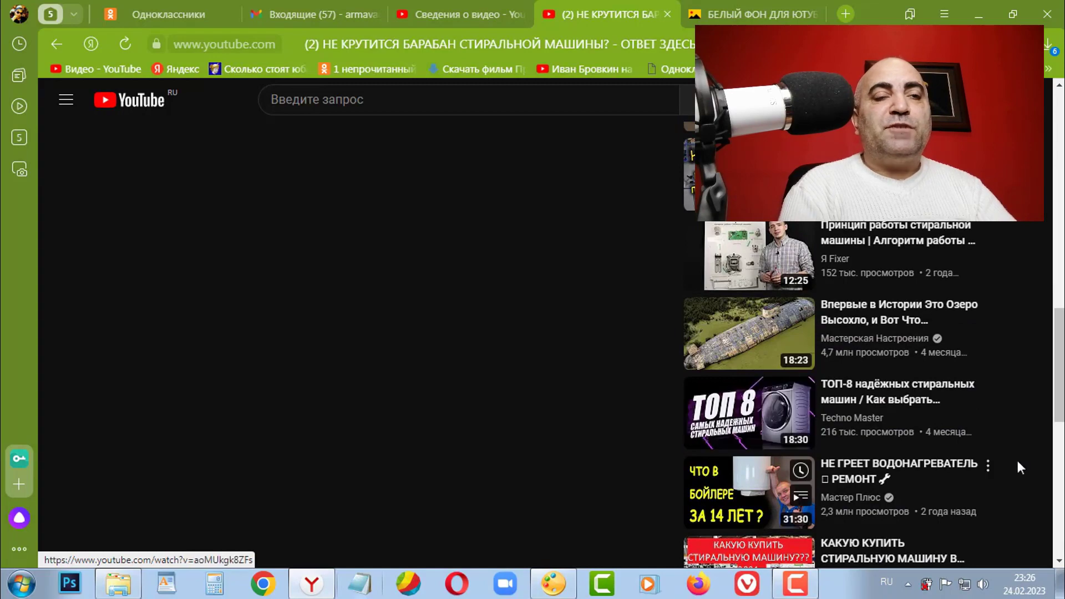
scroll(1021, 460, "down", 1)
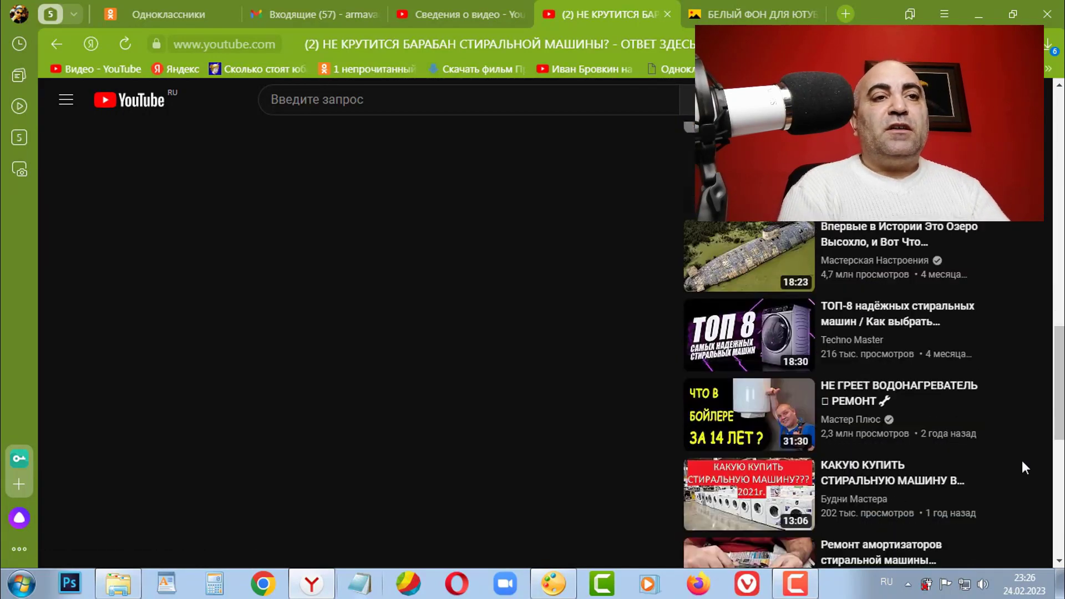
scroll(1022, 460, "up", 2)
scroll(1022, 459, "up", 6)
scroll(1021, 459, "up", 5)
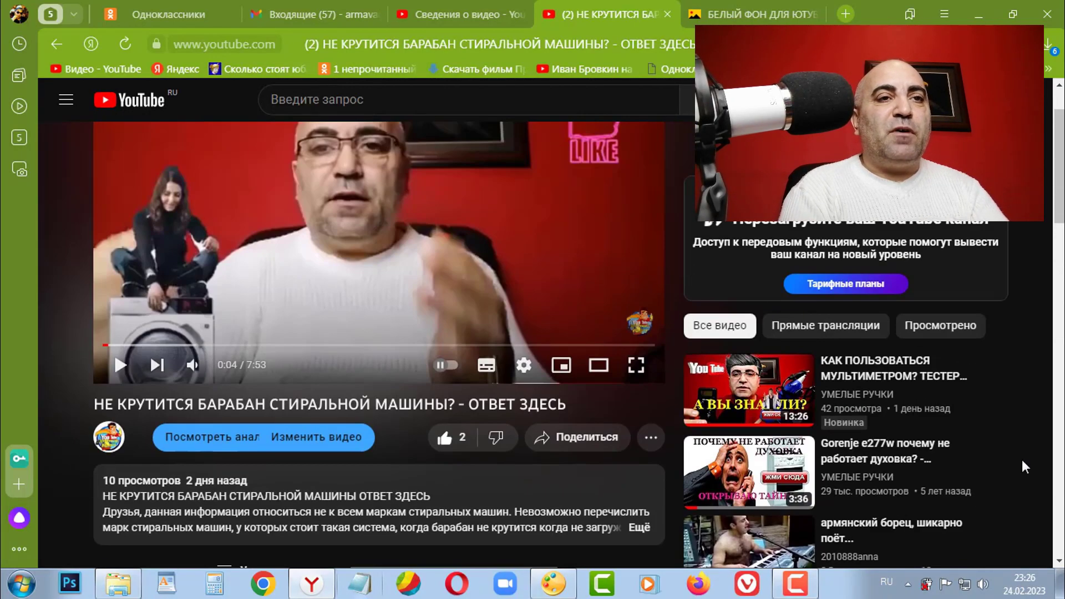
scroll(1022, 459, "down", 3)
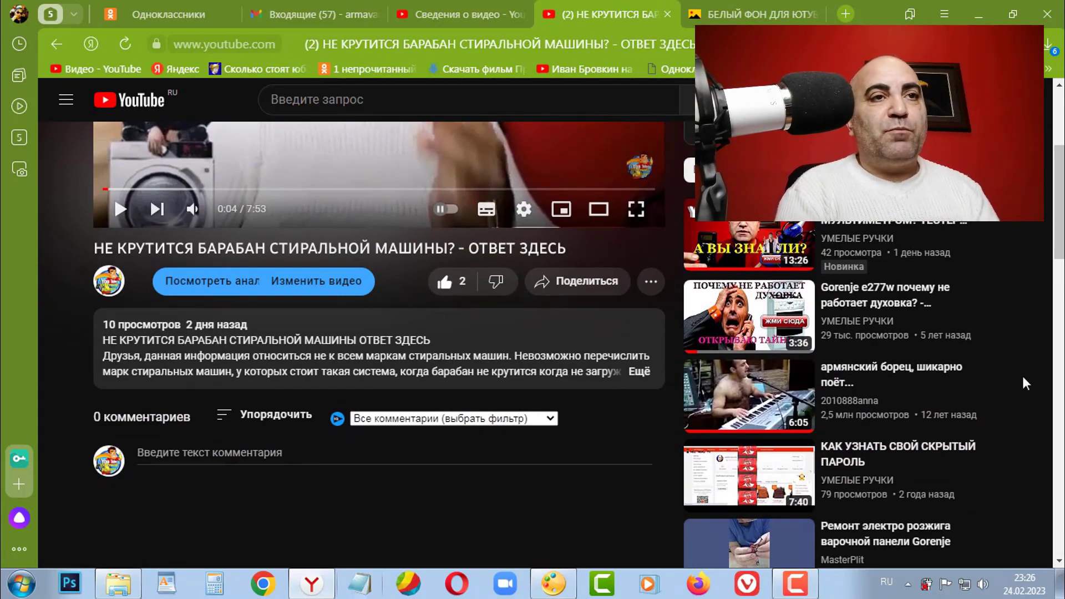
scroll(1022, 378, "down", 3)
scroll(1023, 377, "down", 2)
scroll(1023, 377, "down", 4)
scroll(1023, 377, "down", 2)
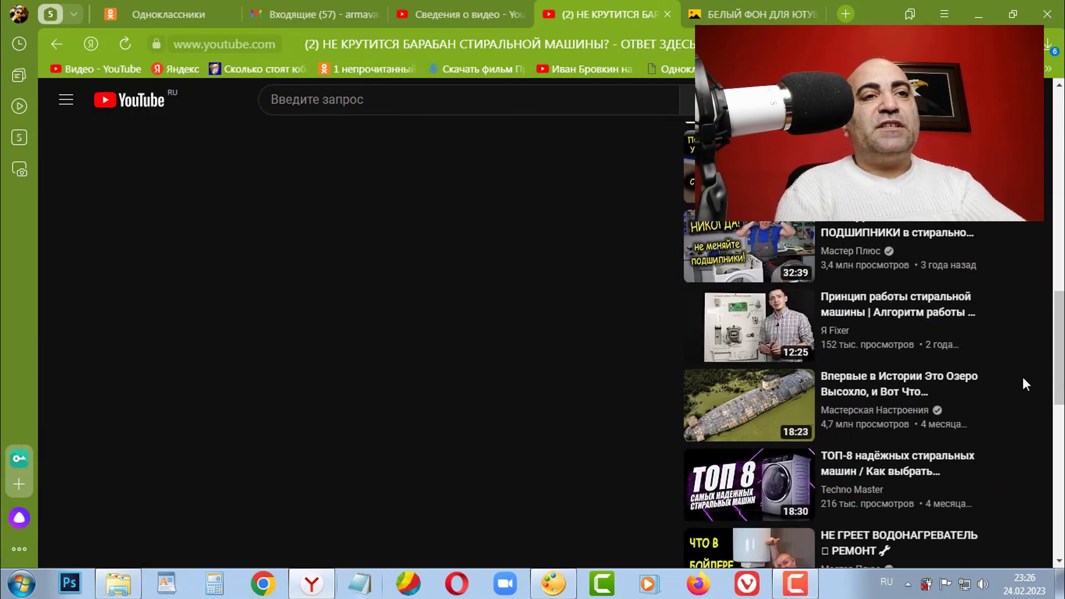
scroll(1023, 377, "down", 3)
scroll(1023, 377, "down", 1)
scroll(1022, 377, "down", 2)
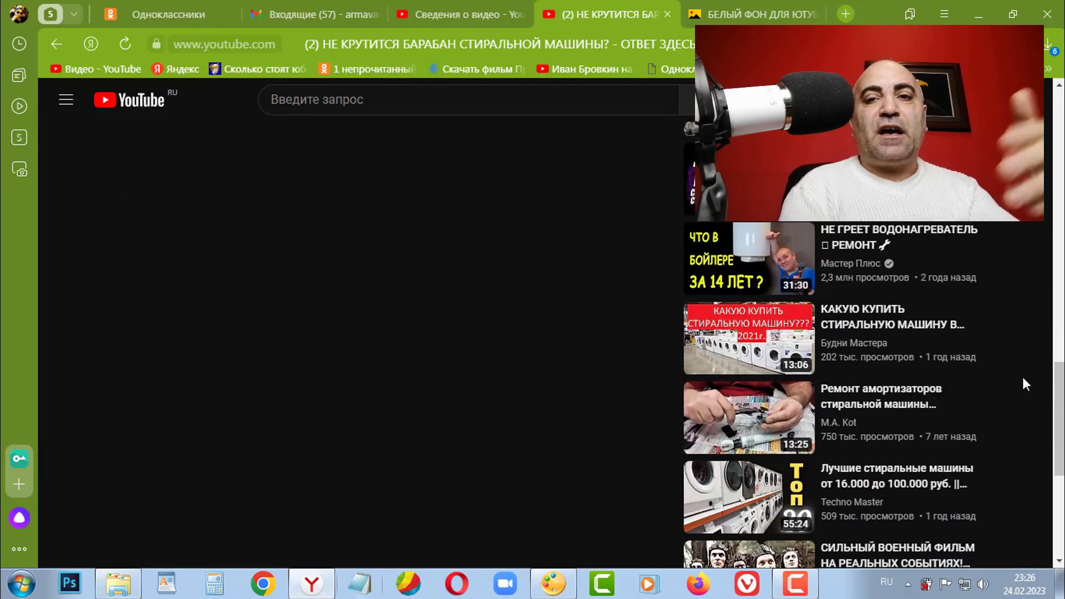
scroll(1023, 377, "up", 5)
scroll(1023, 377, "up", 5)
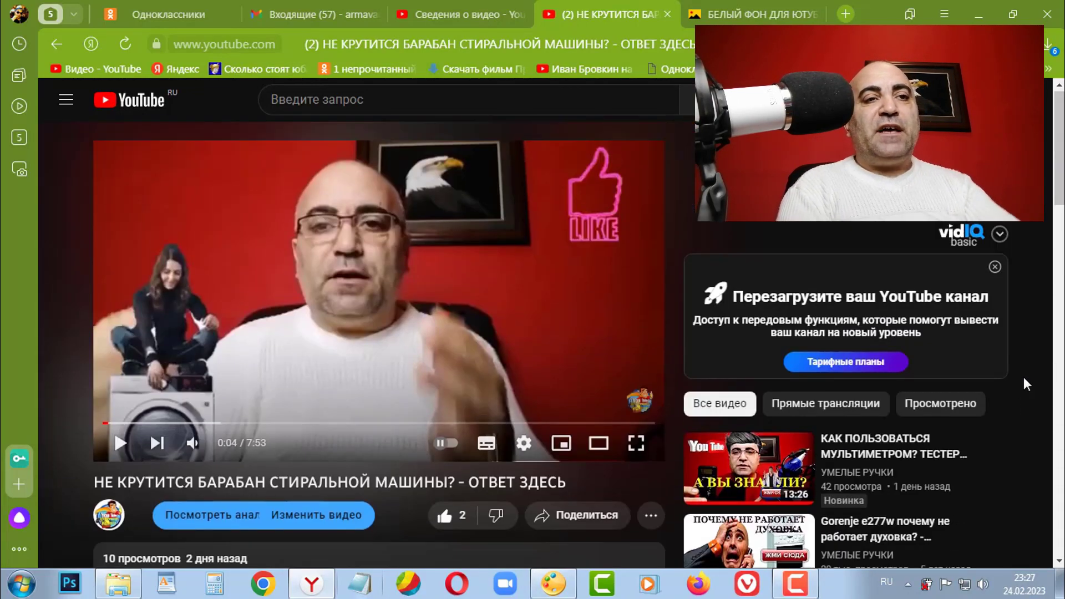
scroll(1023, 377, "down", 1)
scroll(1024, 377, "down", 3)
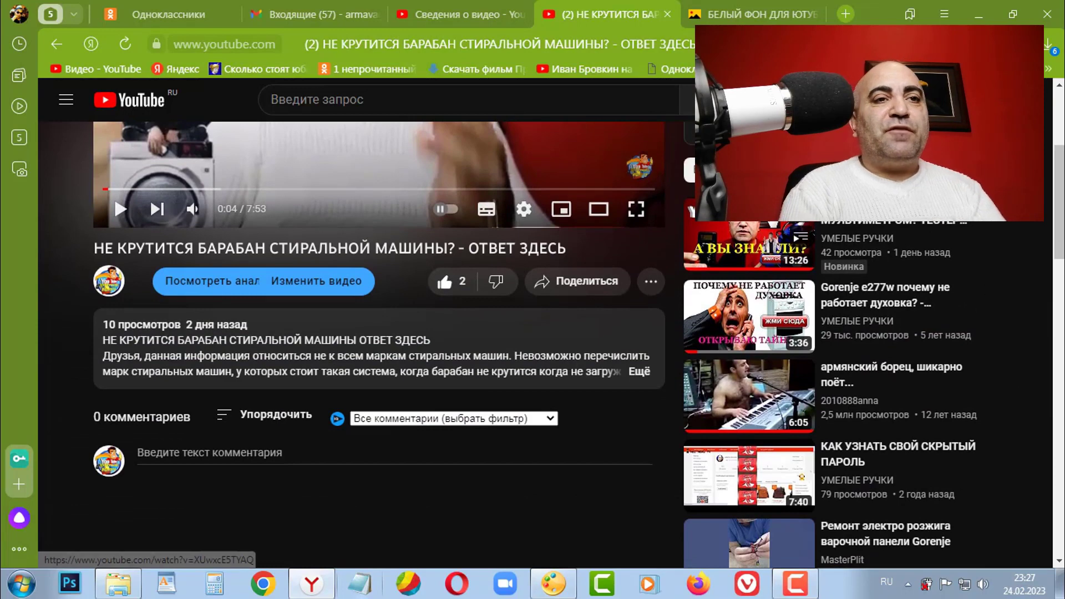
scroll(1054, 428, "up", 4)
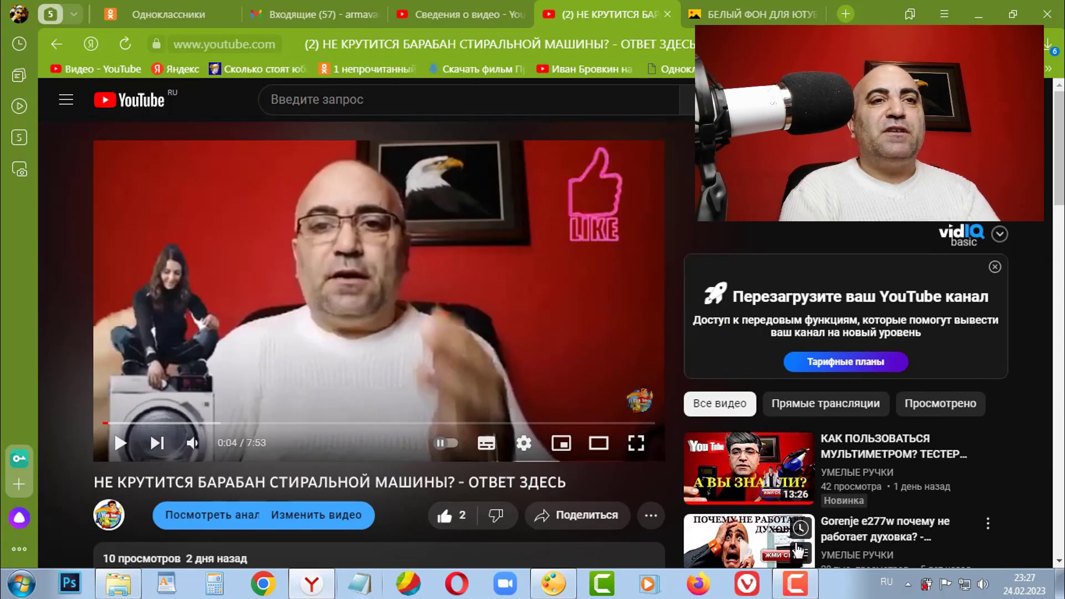
- Expand the vidIQ dropdown to check the ЖМИ СЮДА Einstein-and-washer thumbnail and overview stats
left_click(1005, 237)
scroll(1024, 354, "down", 2)
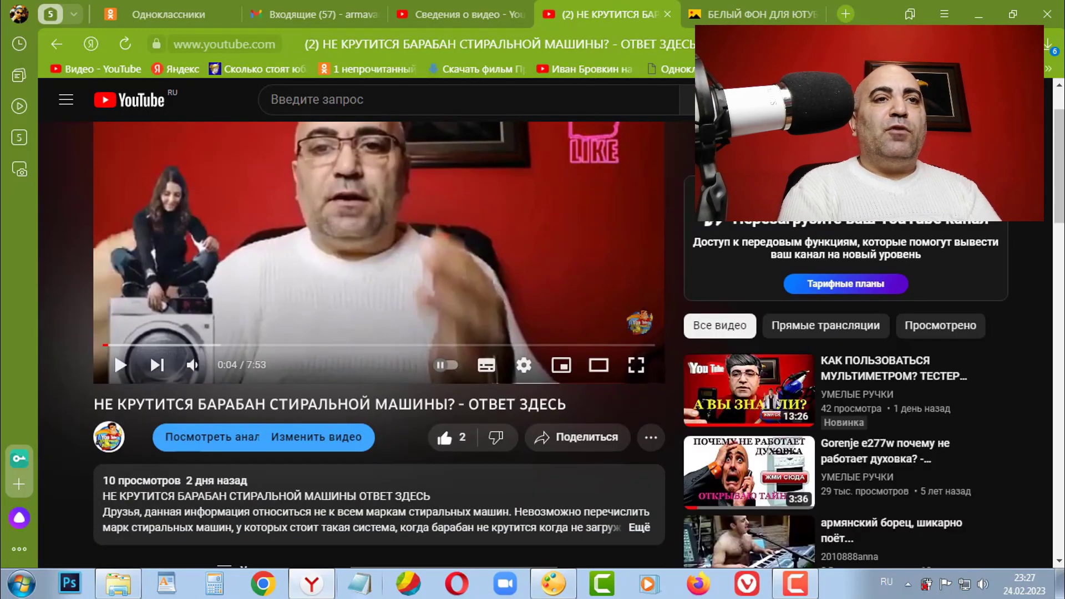
scroll(1023, 382, "down", 4)
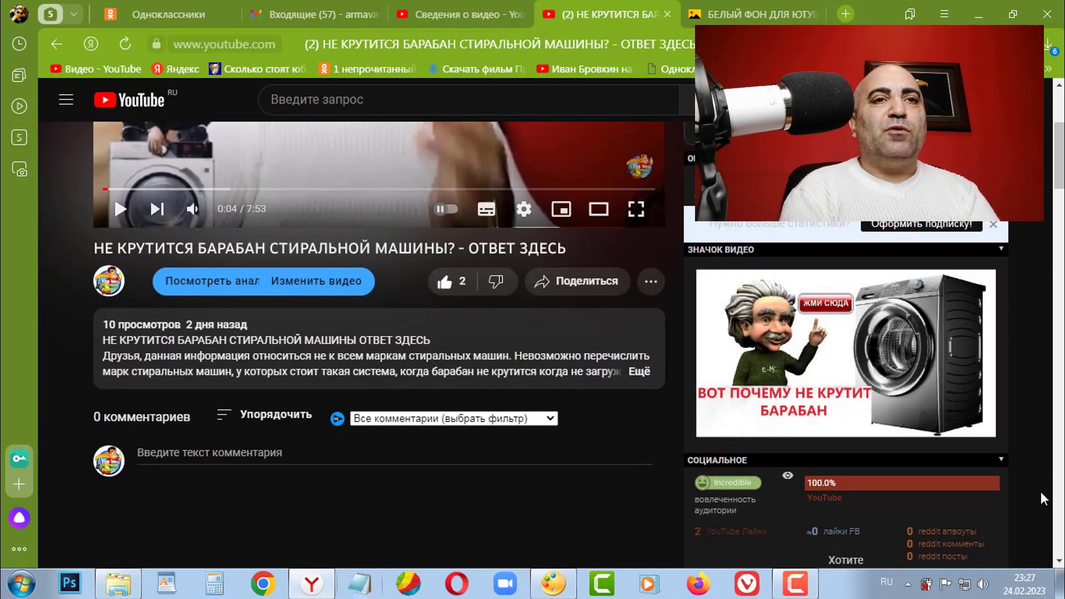
scroll(1041, 492, "up", 5)
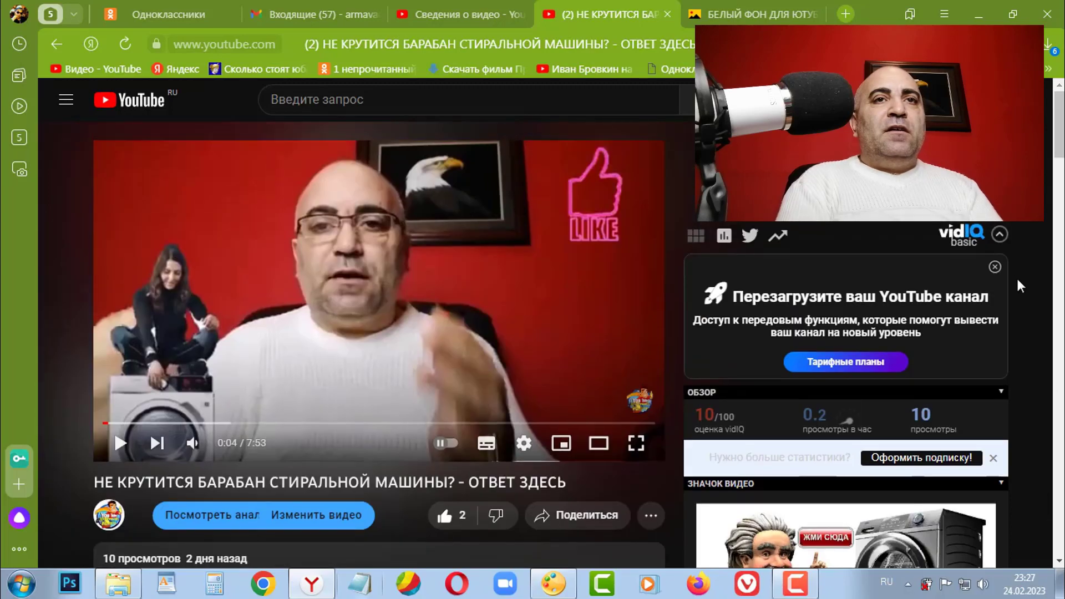